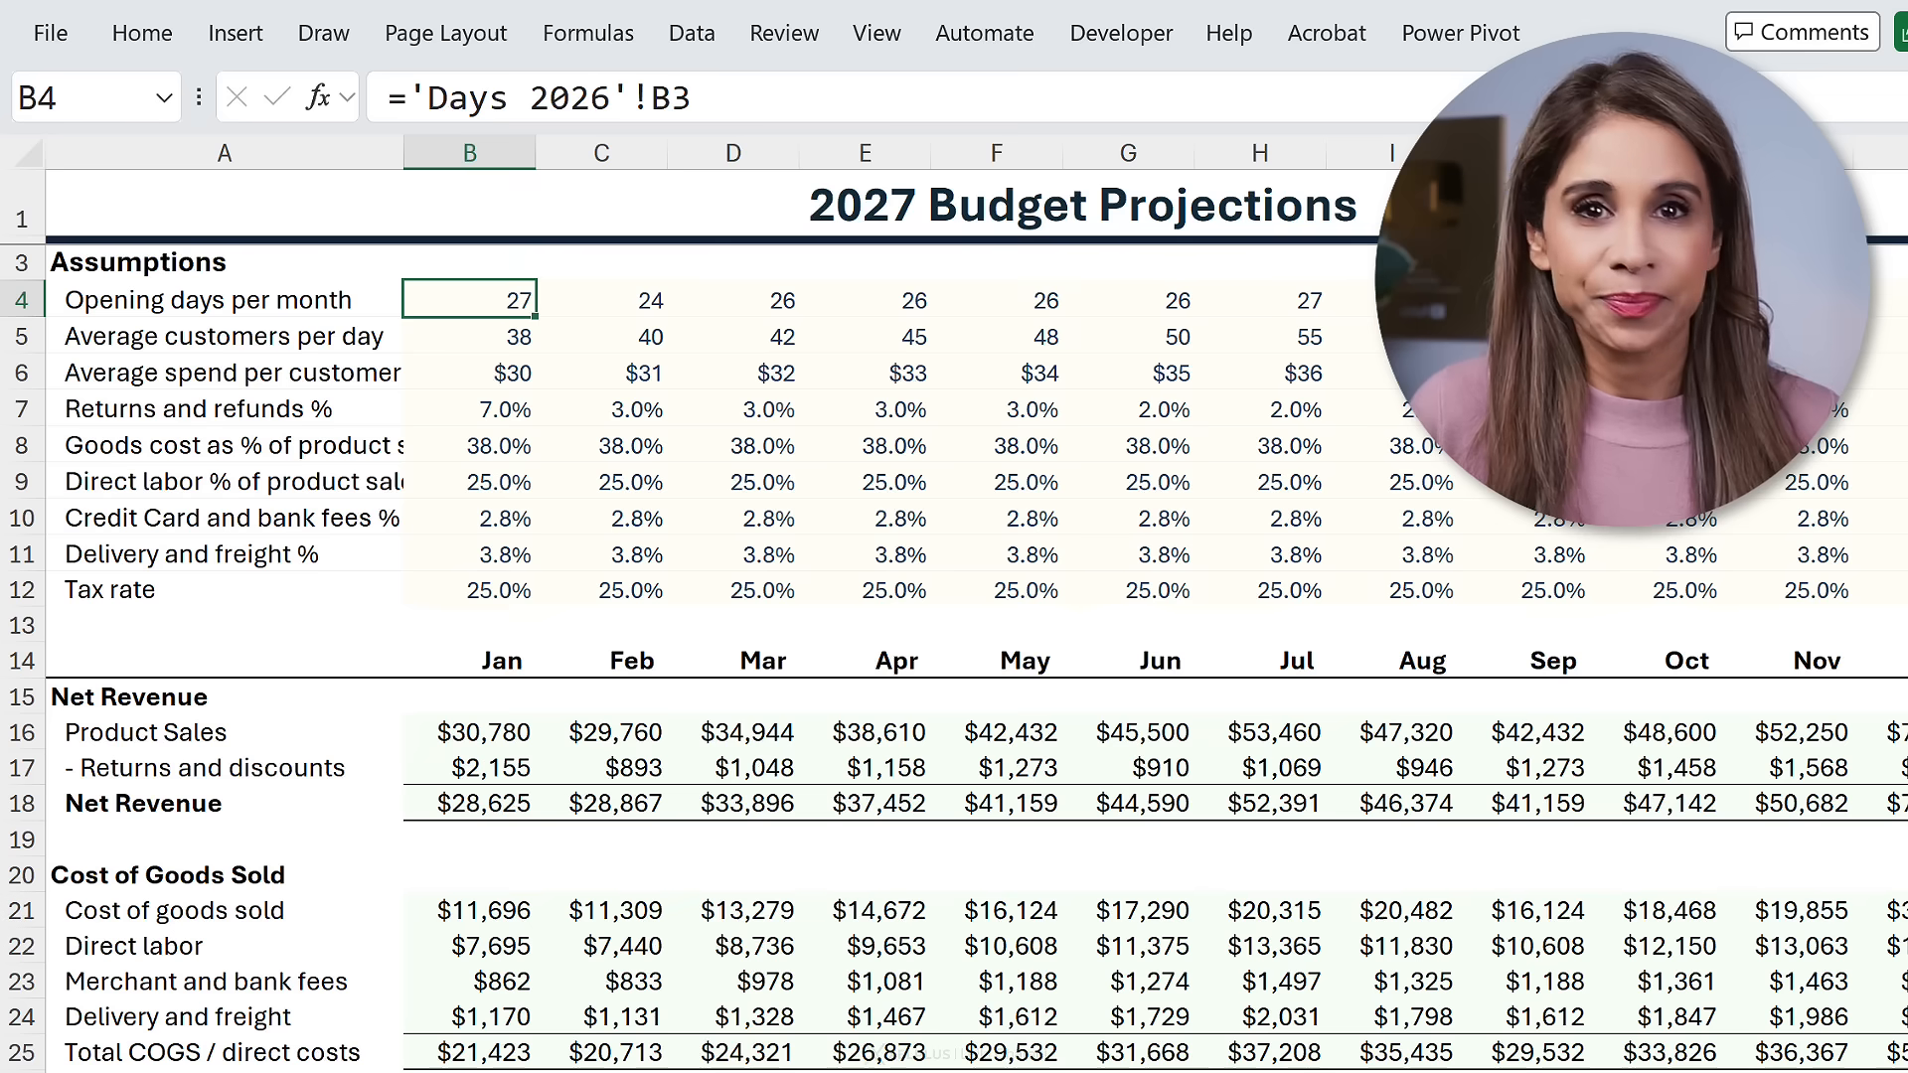
- Use Go To Special to select all numeric constants in the Assumptions block
key(Right)
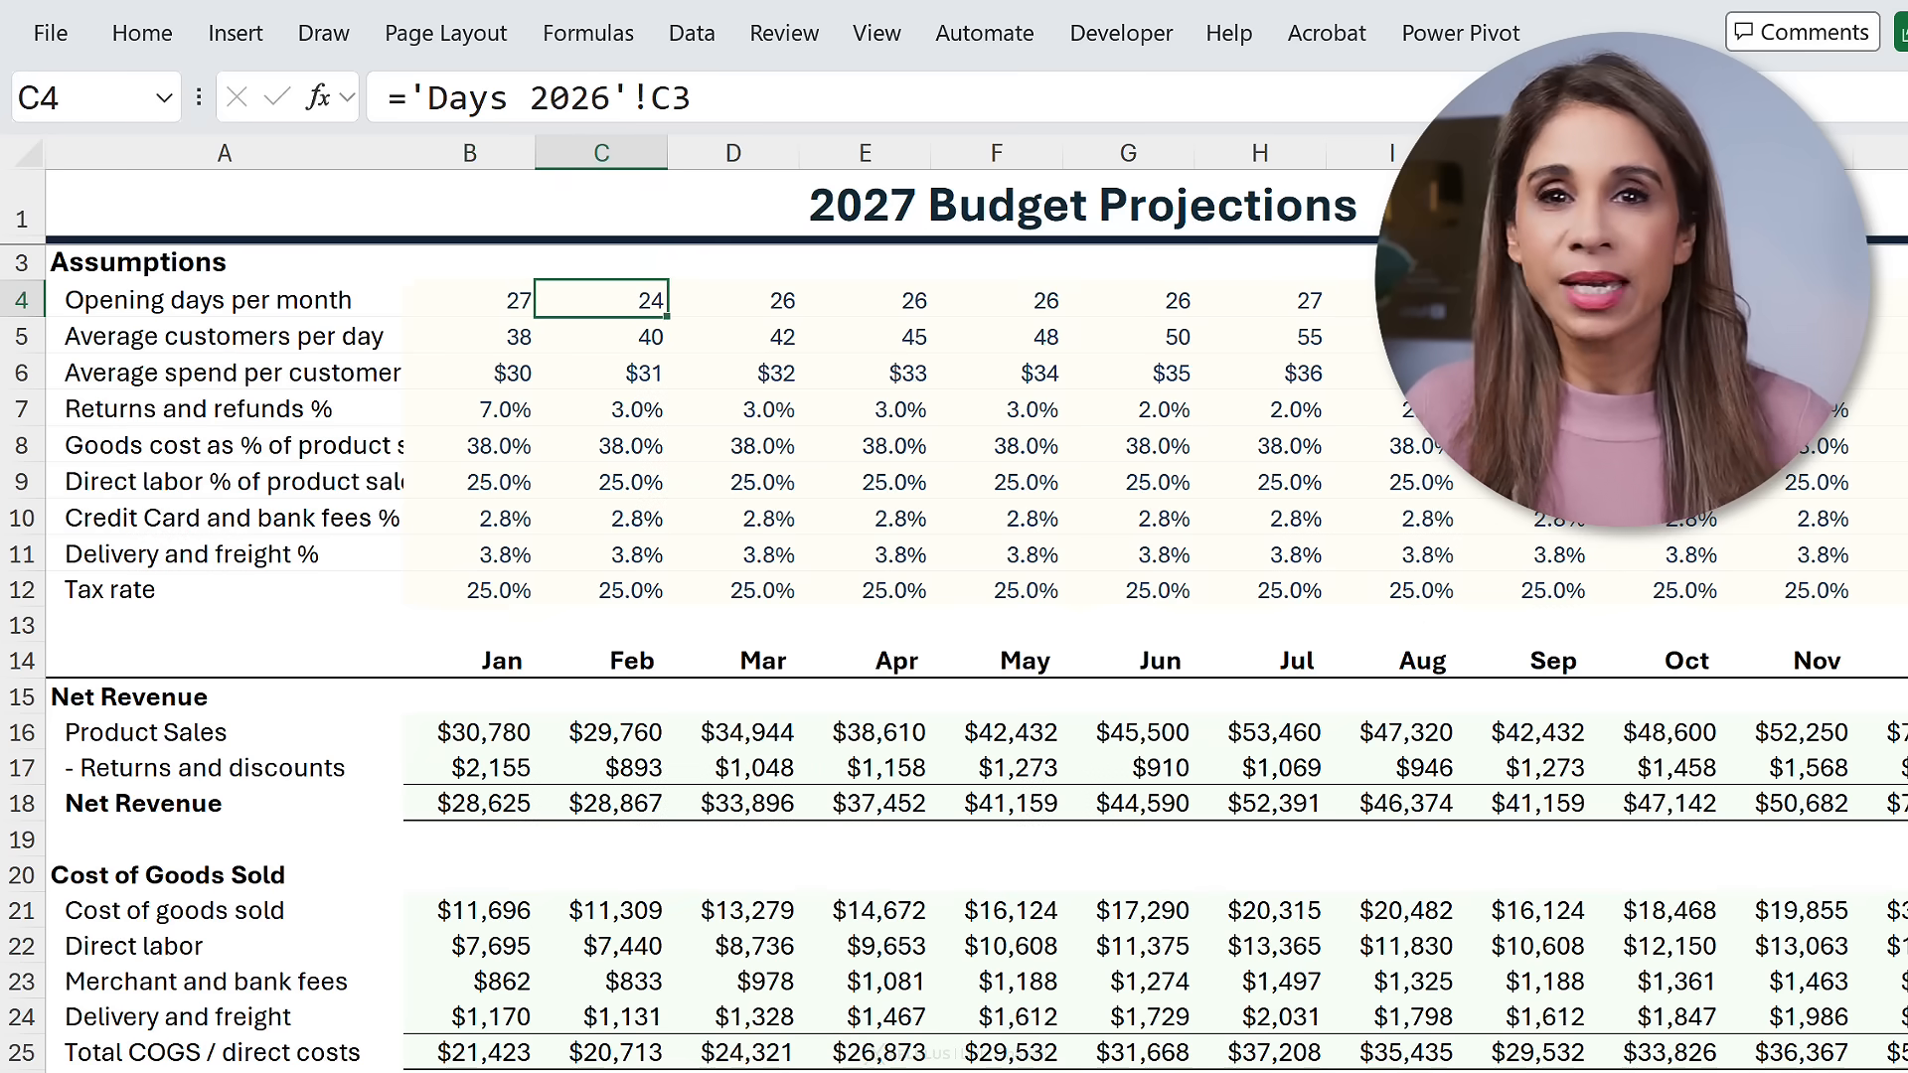
key(Down)
key(Down)
key(Down)
key(Down)
key(Down)
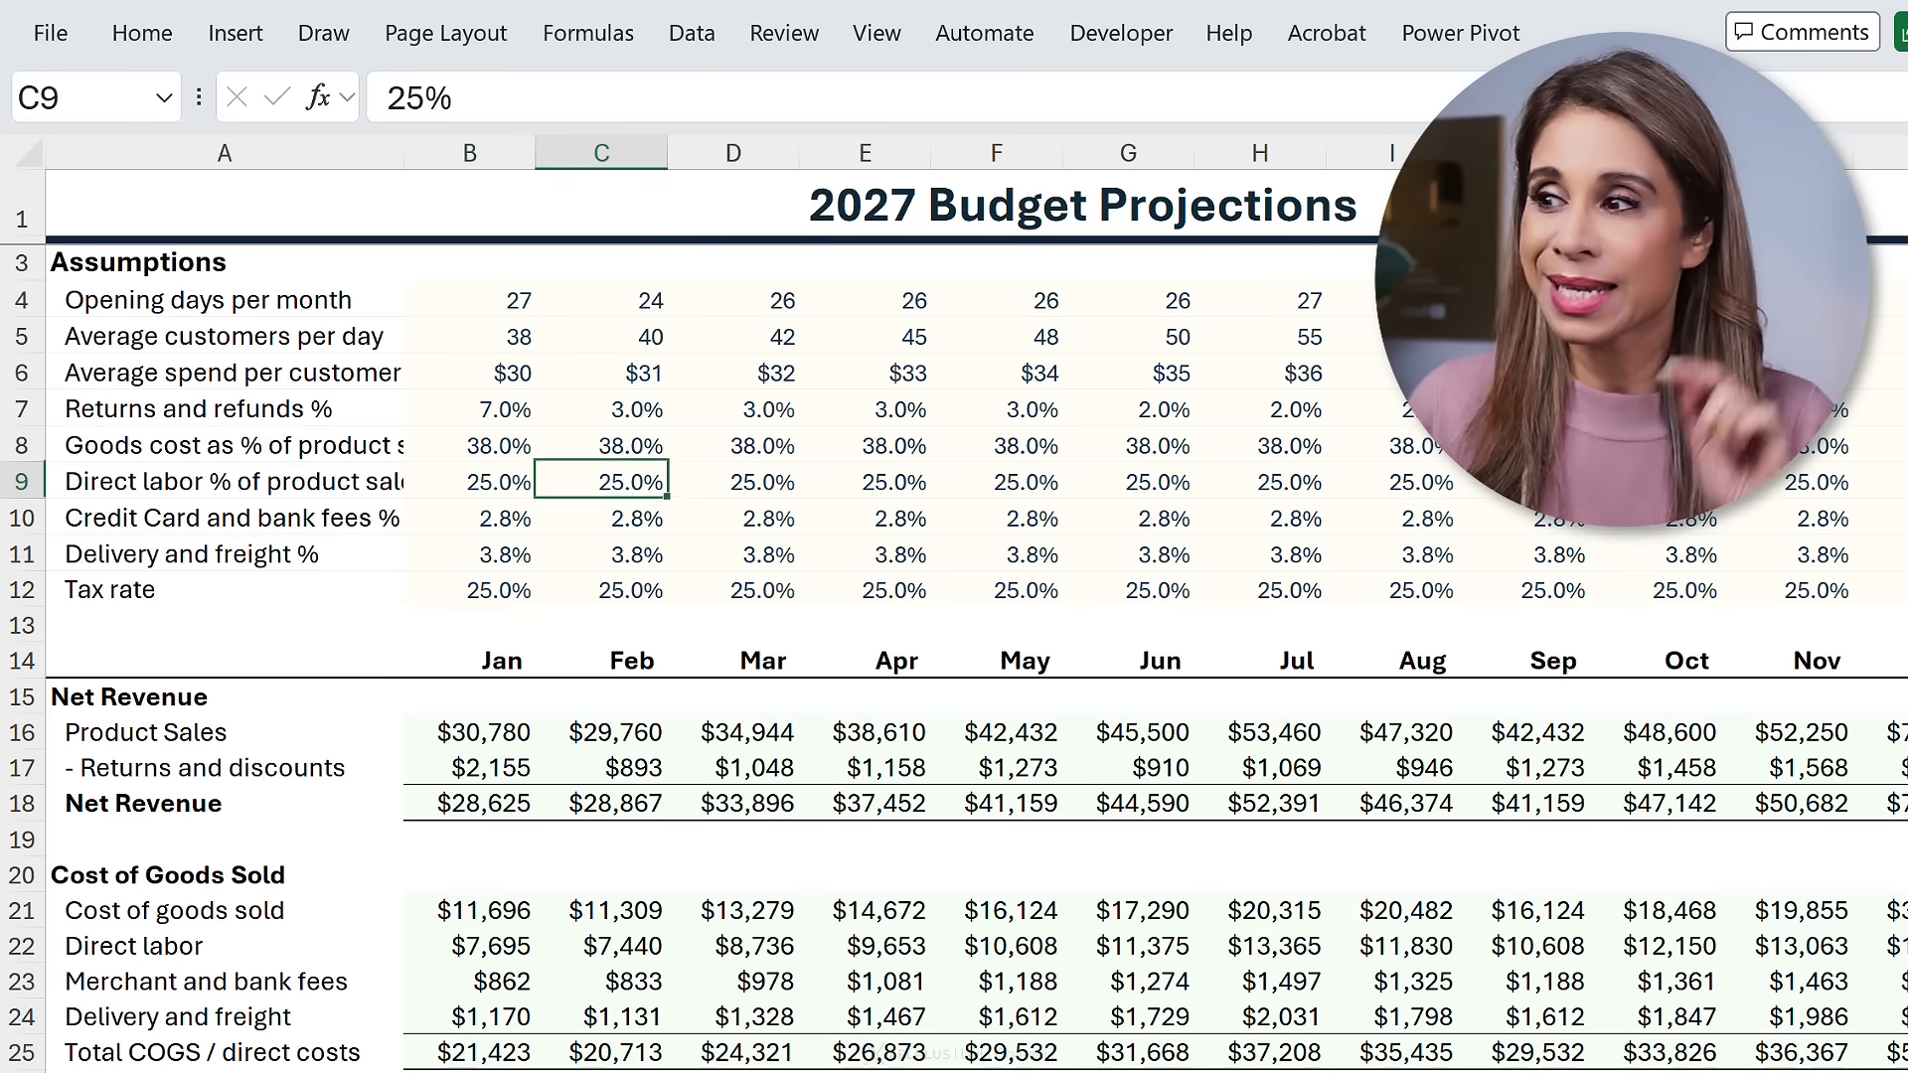
click(165, 46)
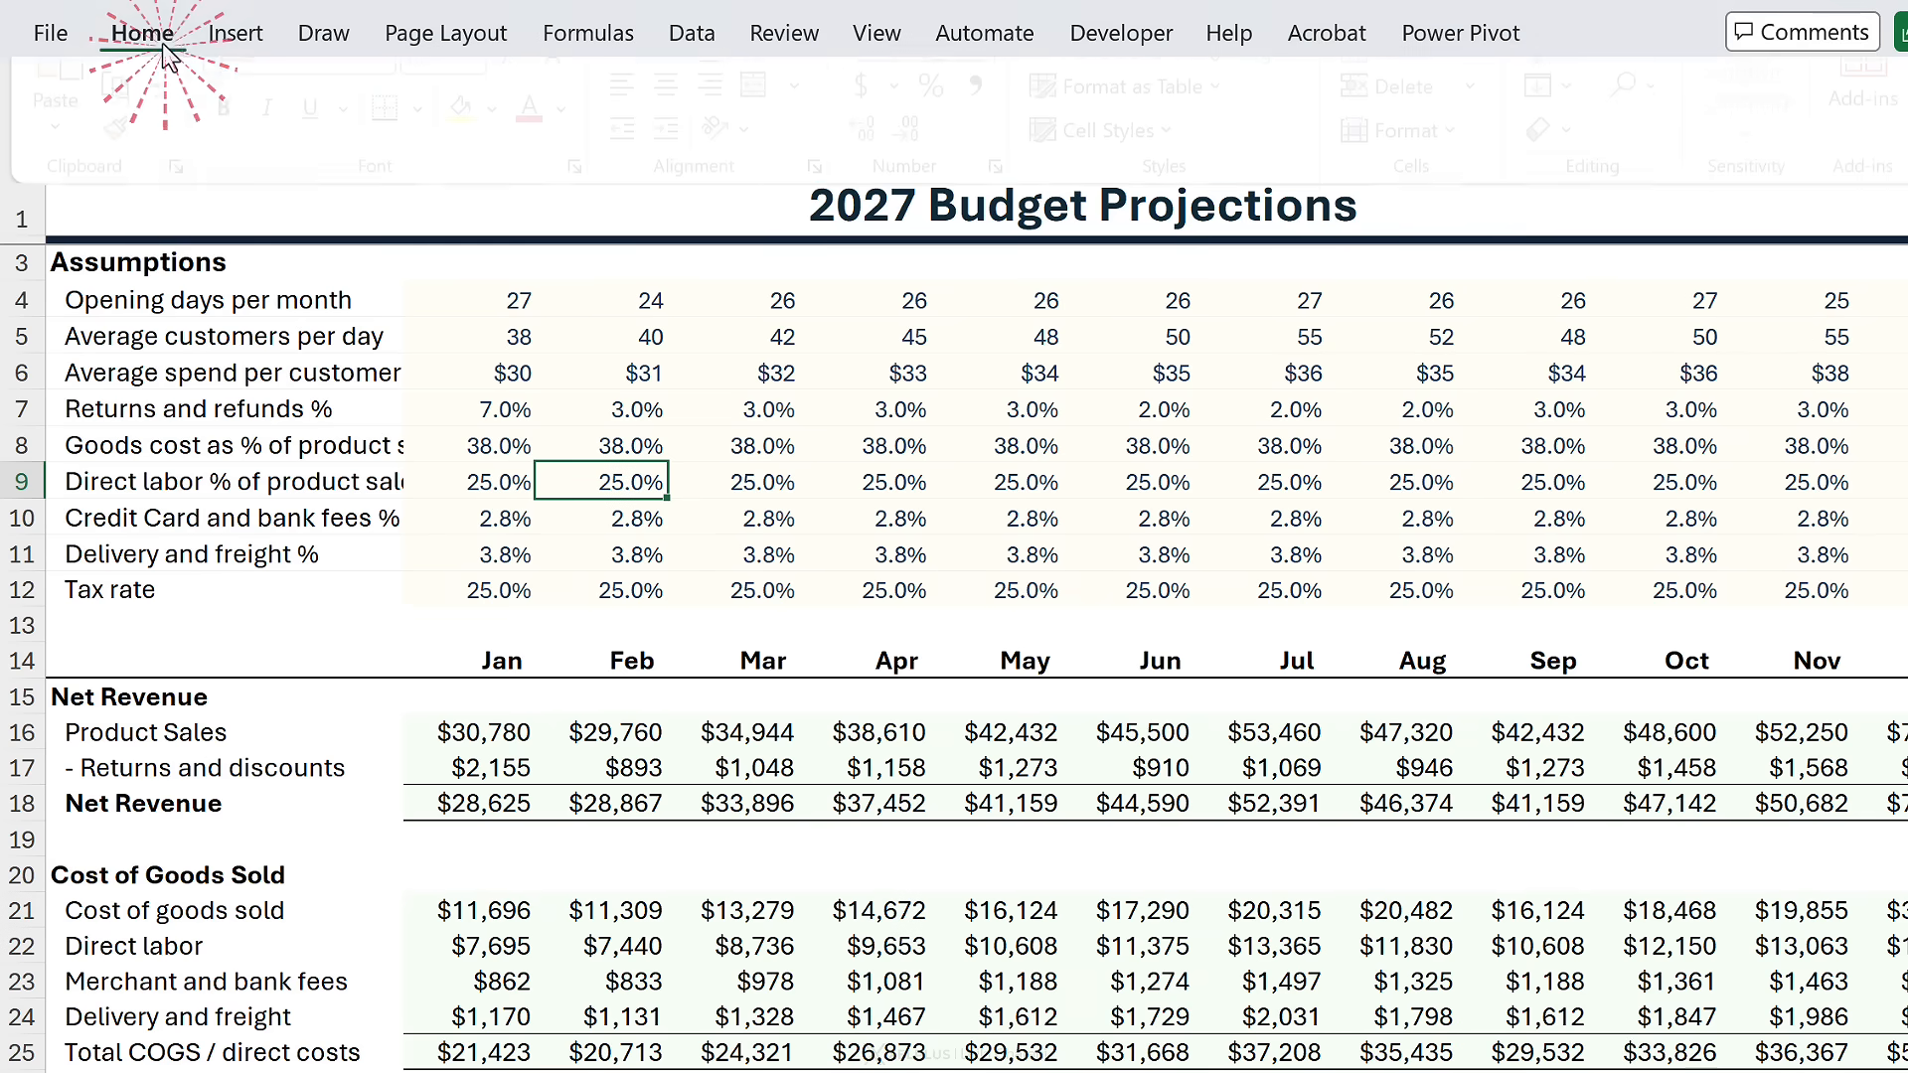
click(1664, 145)
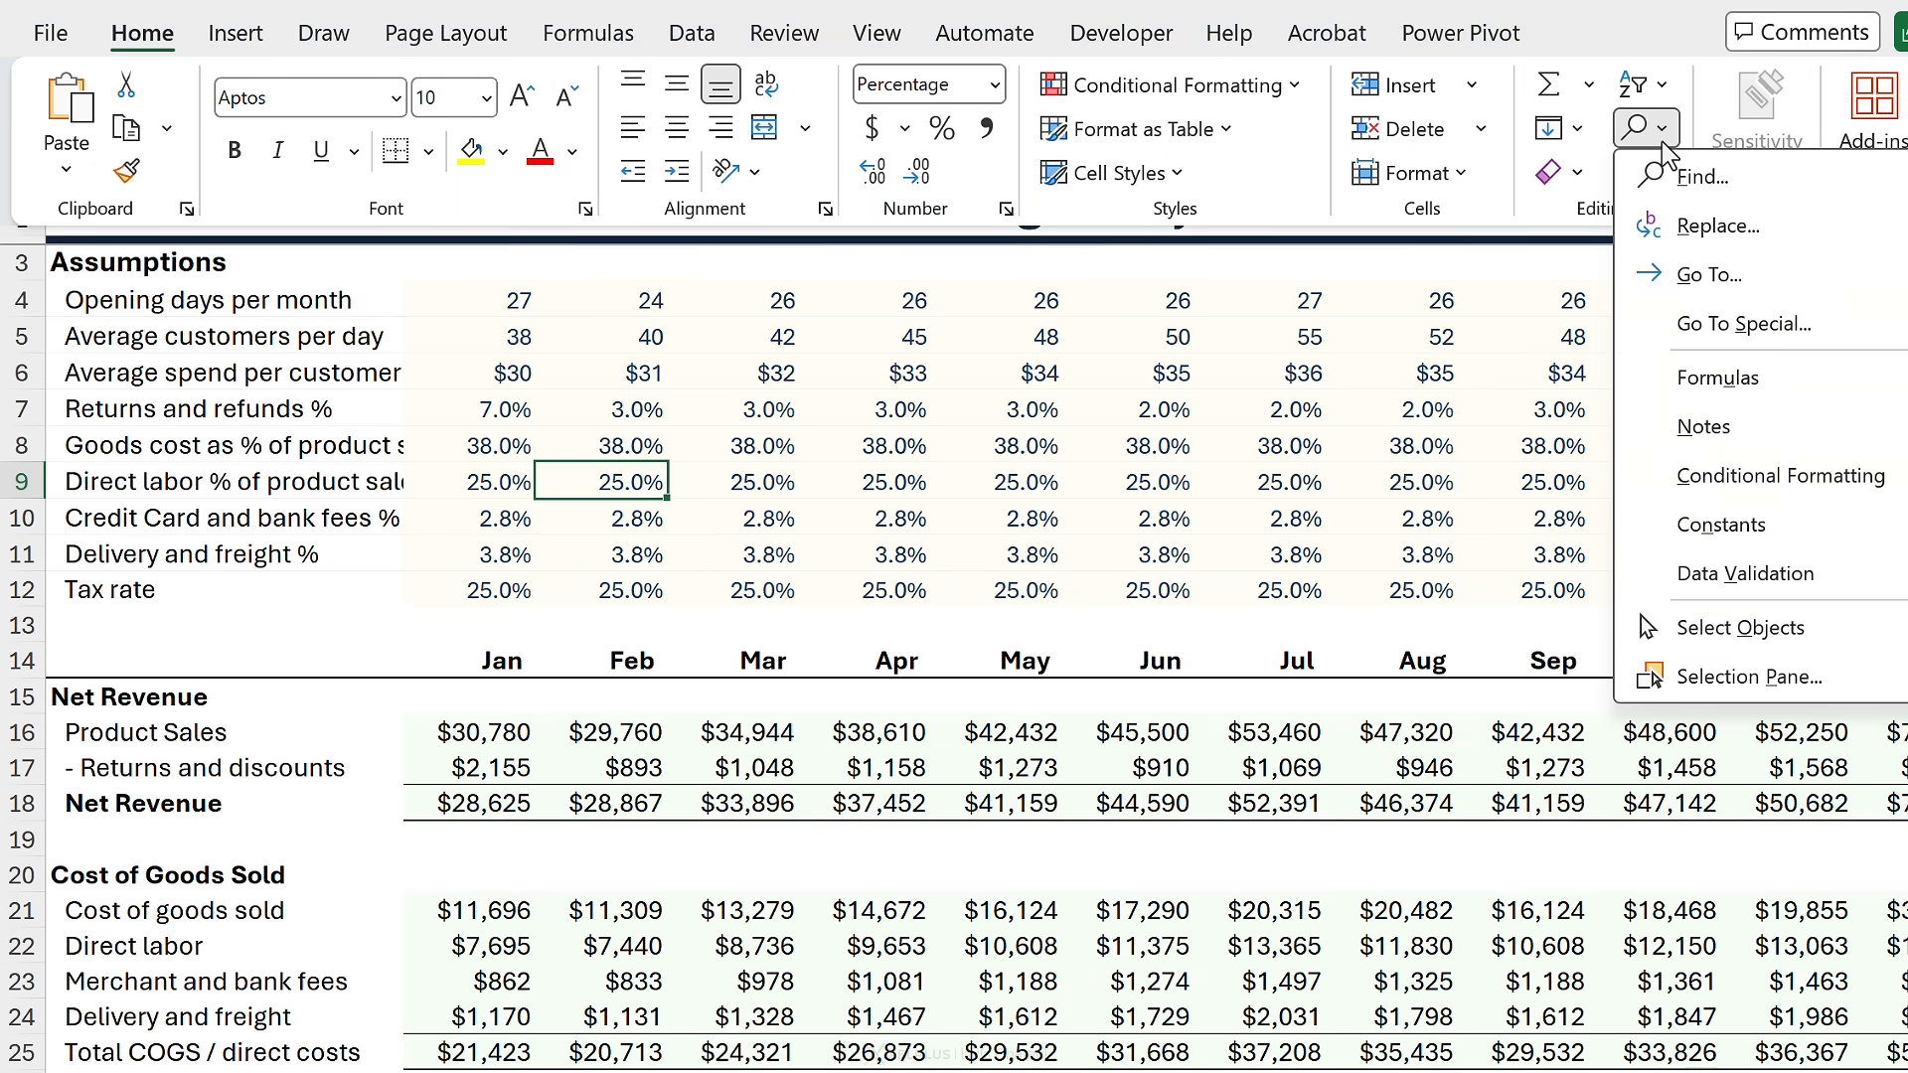
click(1744, 324)
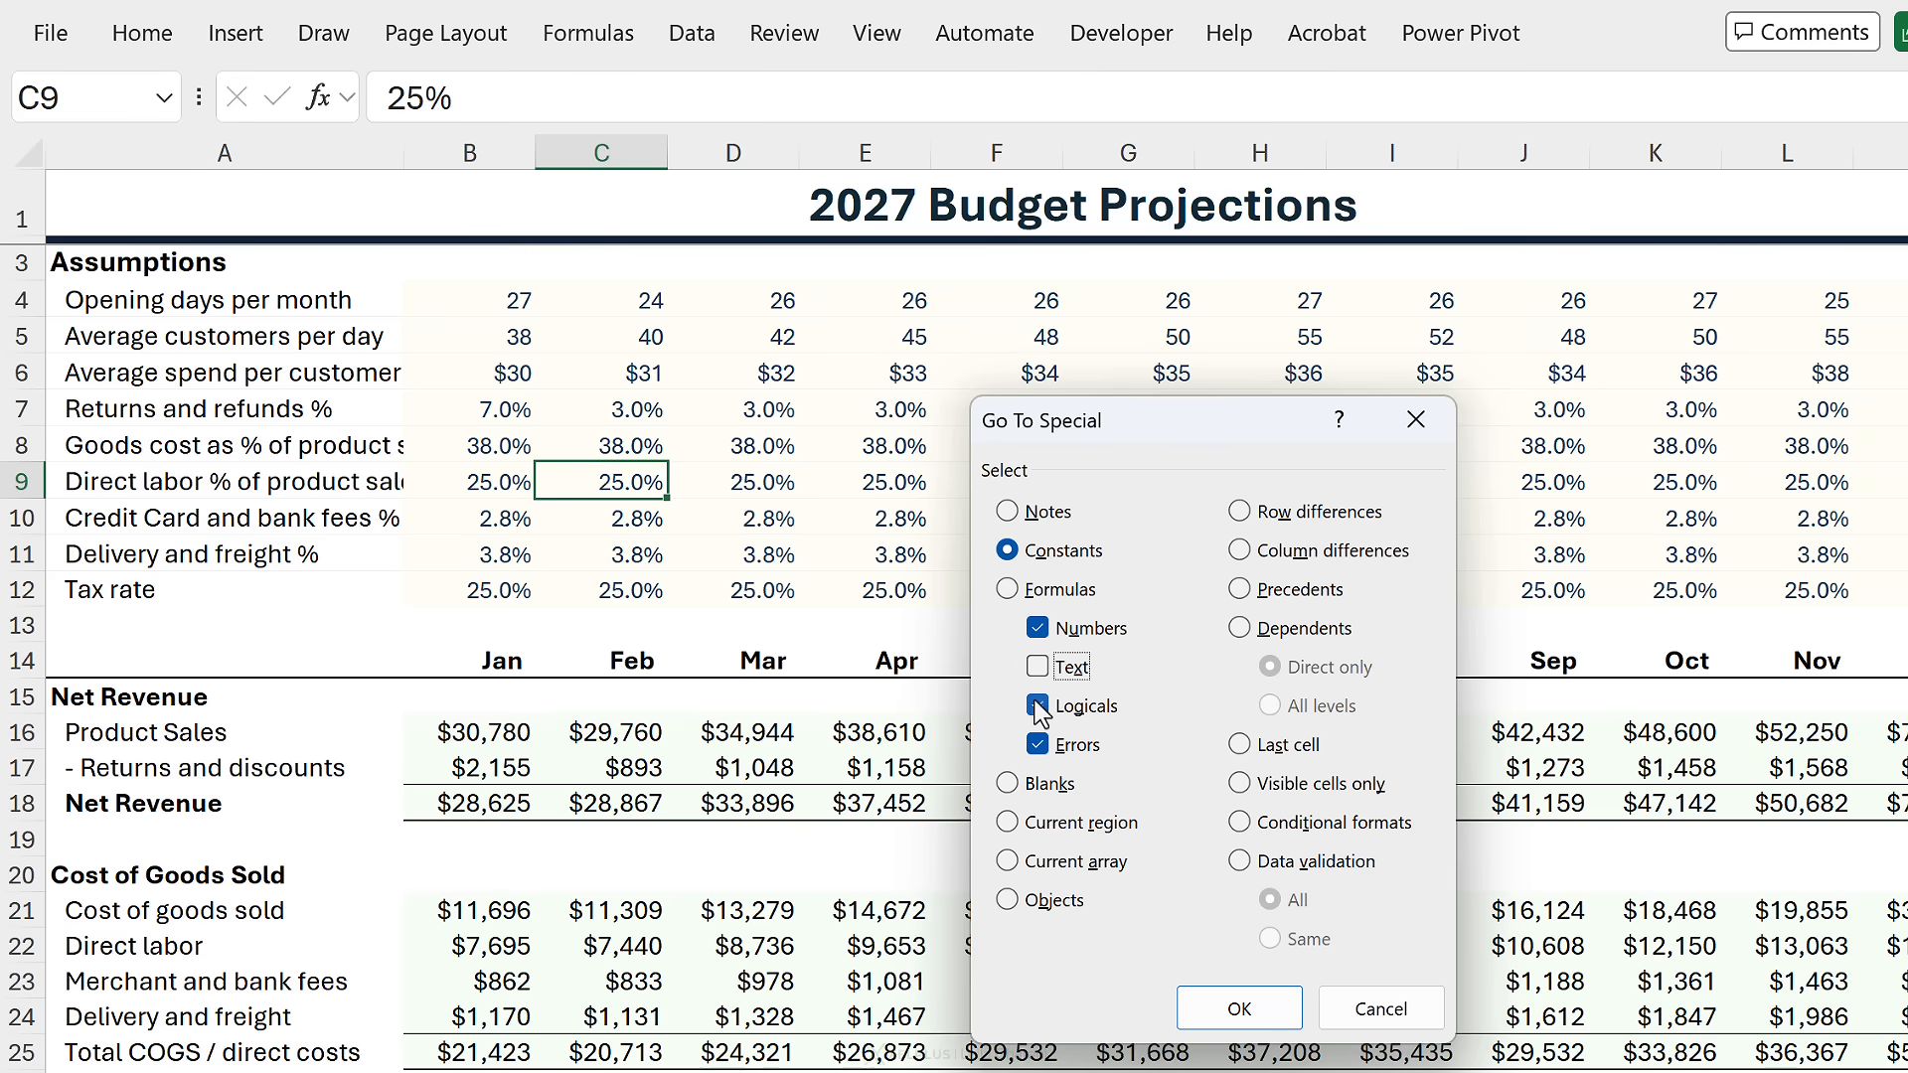
click(1237, 1009)
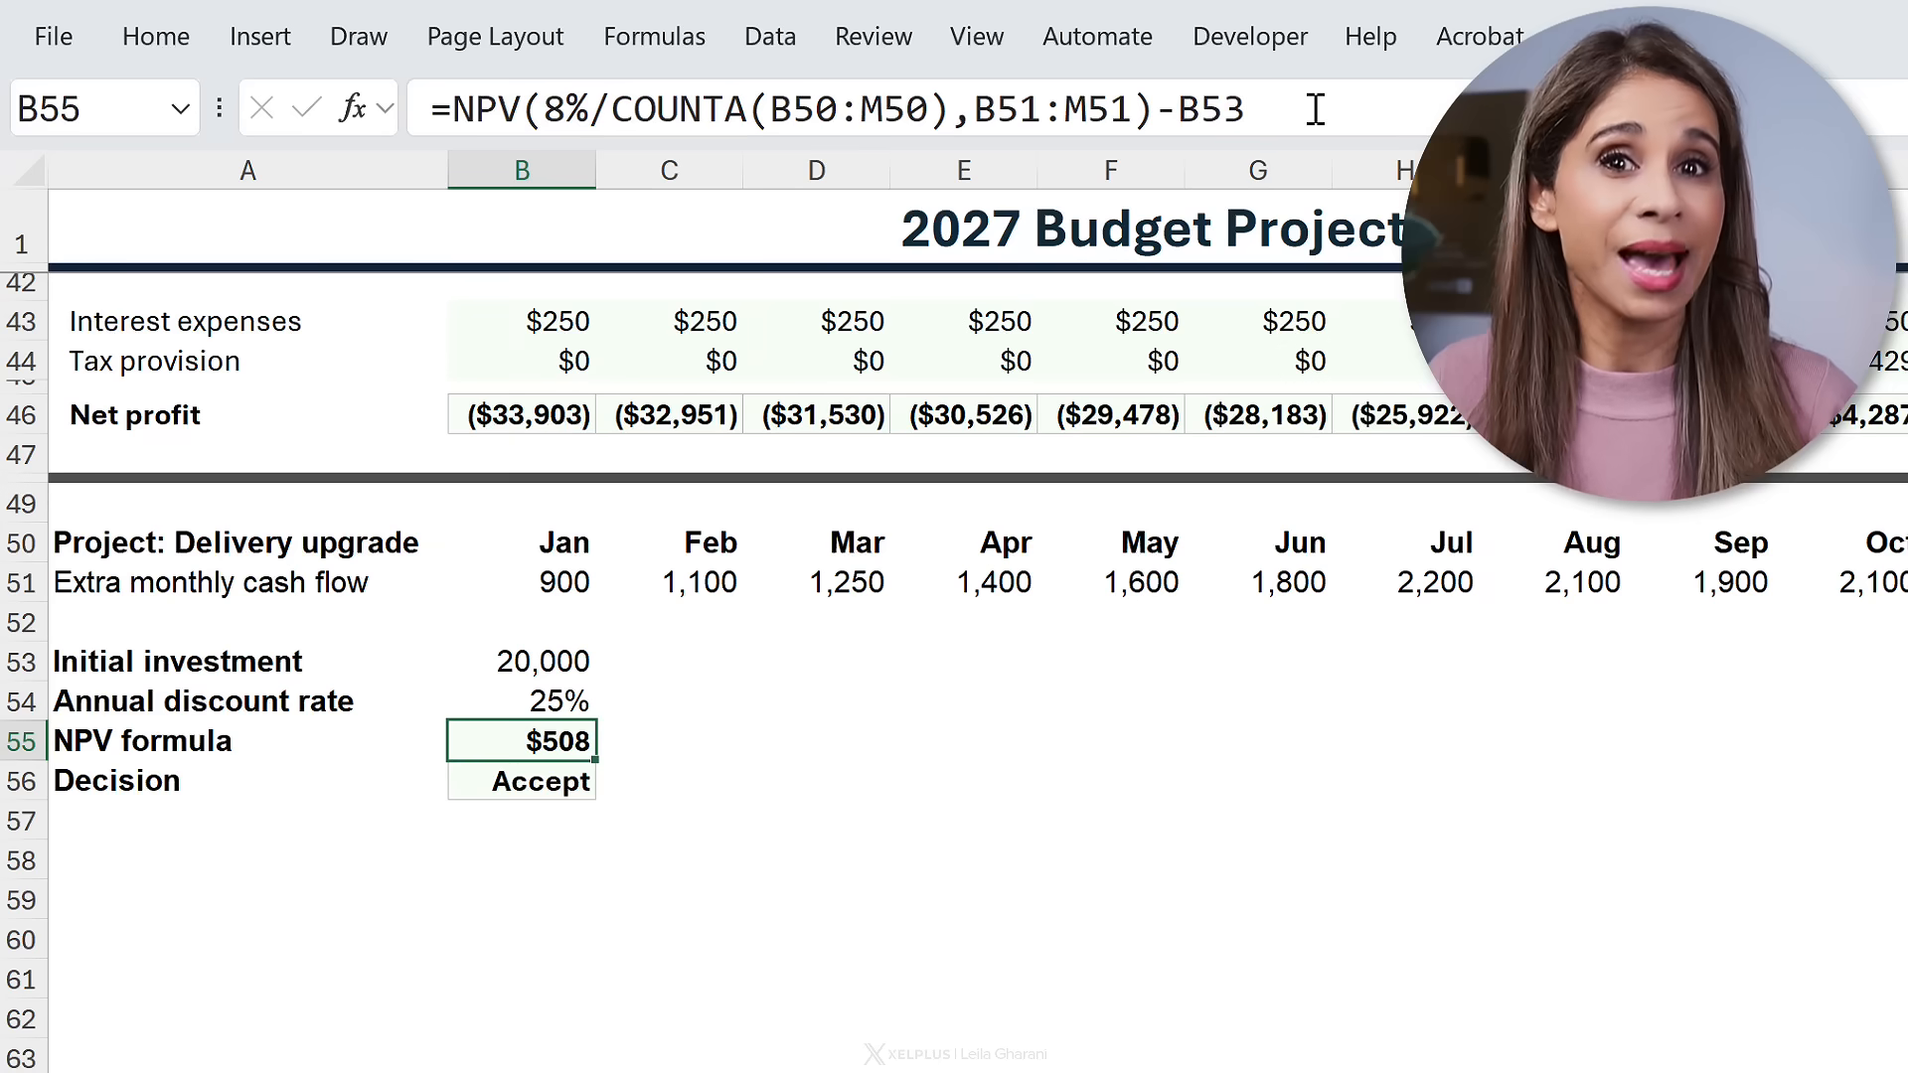
click(1312, 116)
drag(544, 108, 590, 108)
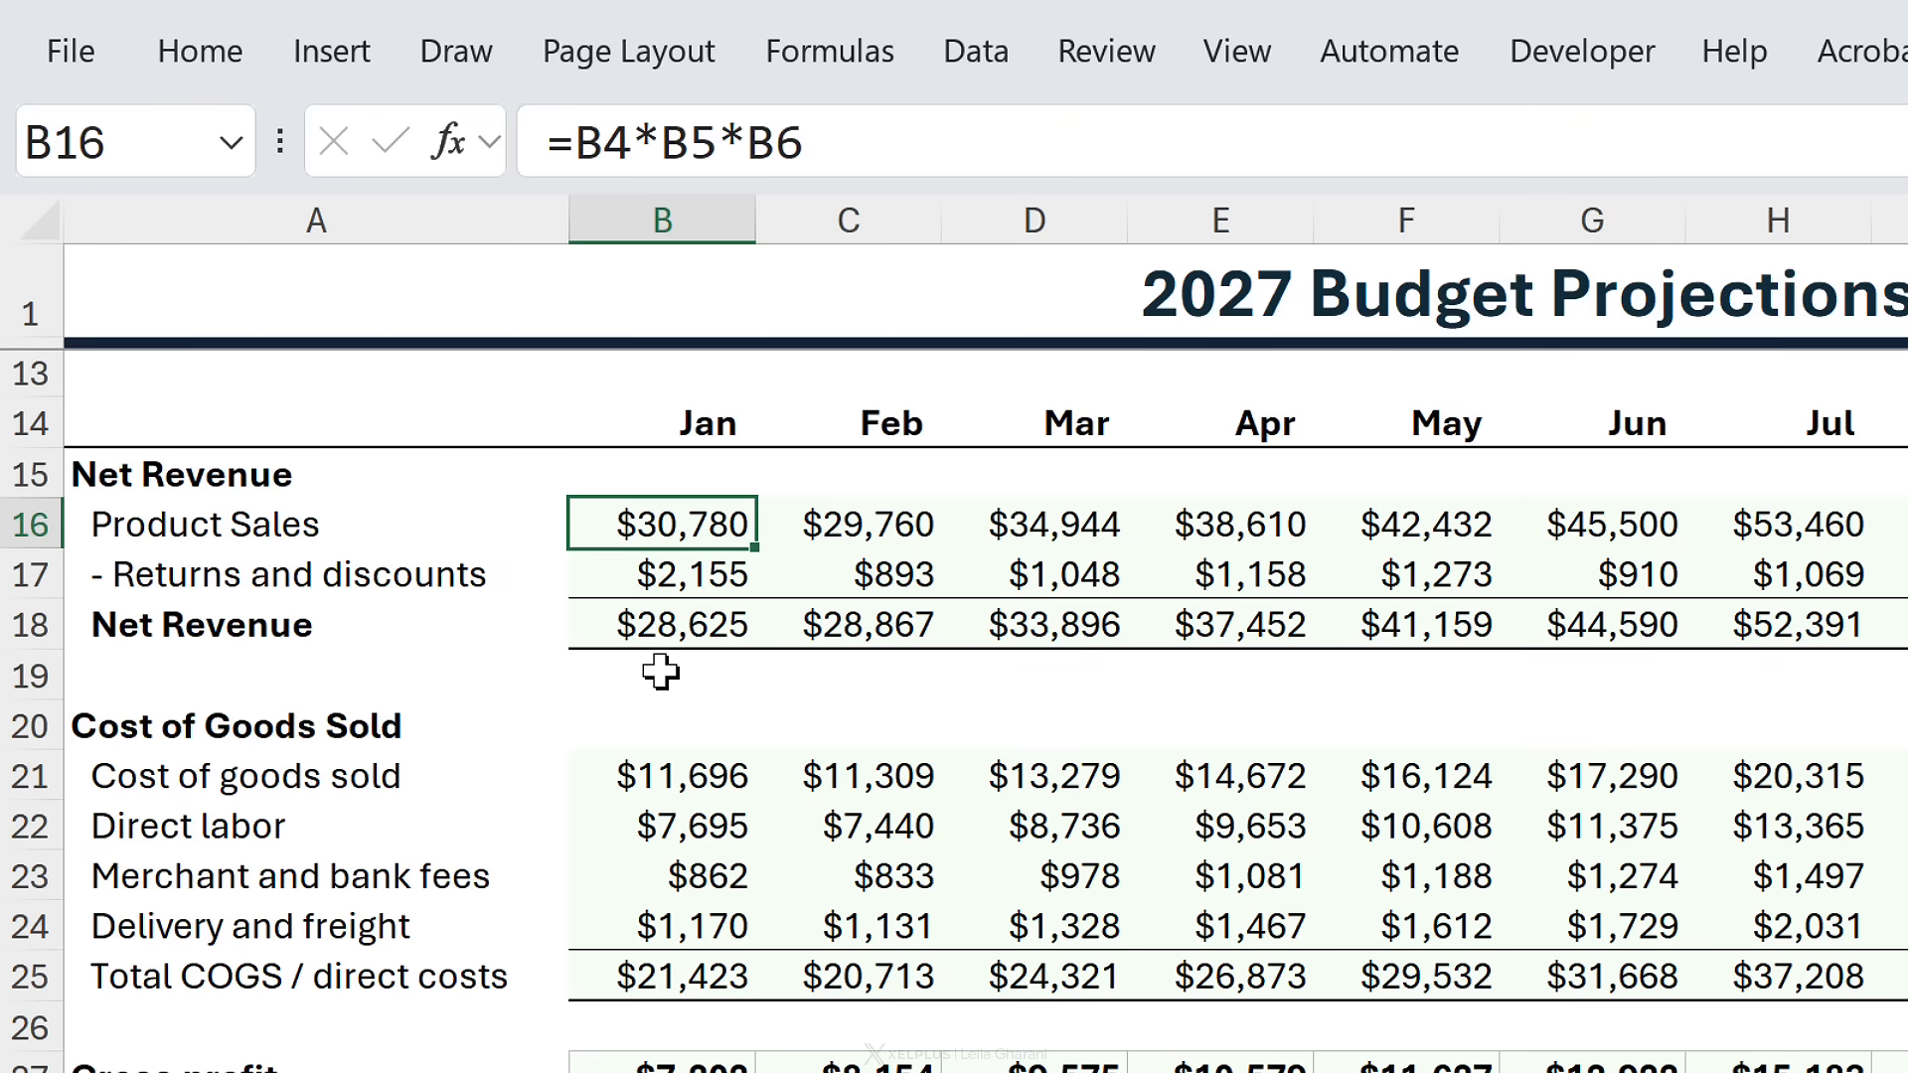
- Step through the B16:D18 Net Revenue formulas and turn on Show Formulas
key(Down)
key(Down)
key(Right)
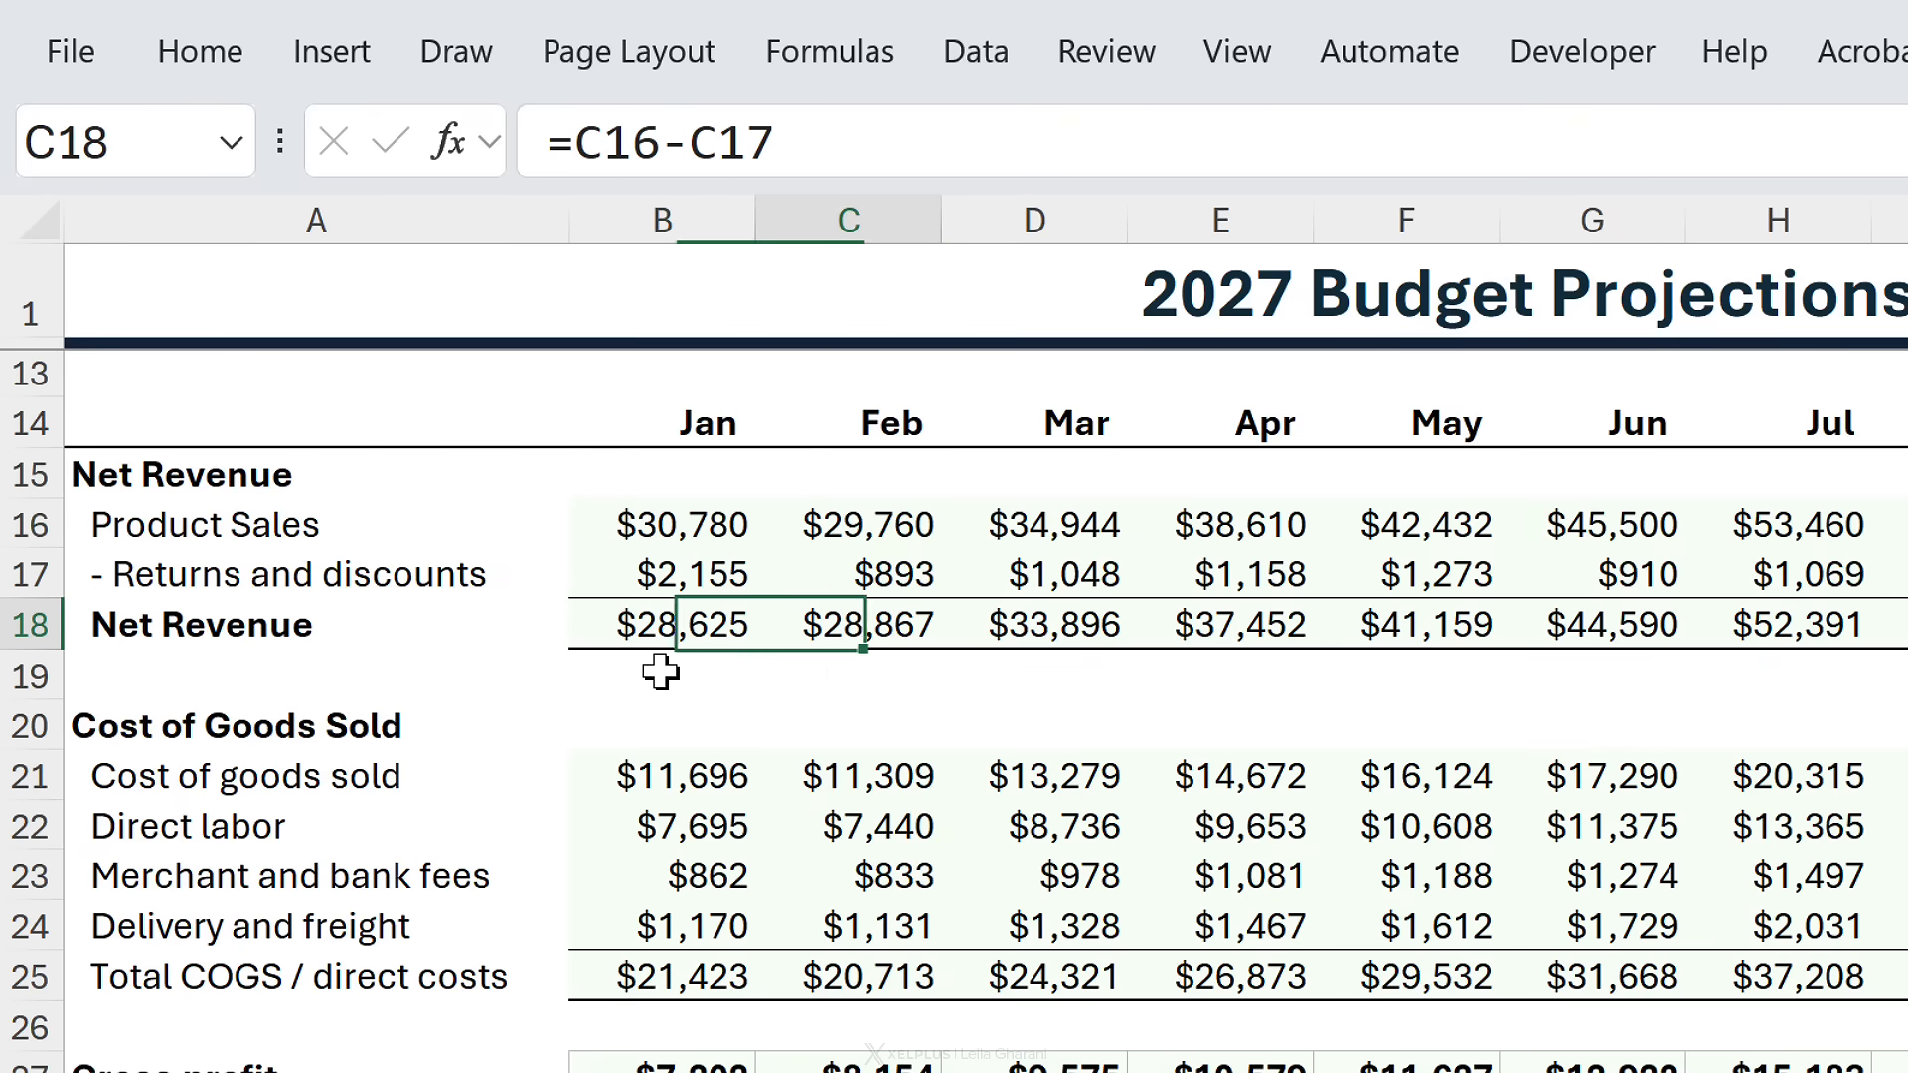
key(Right)
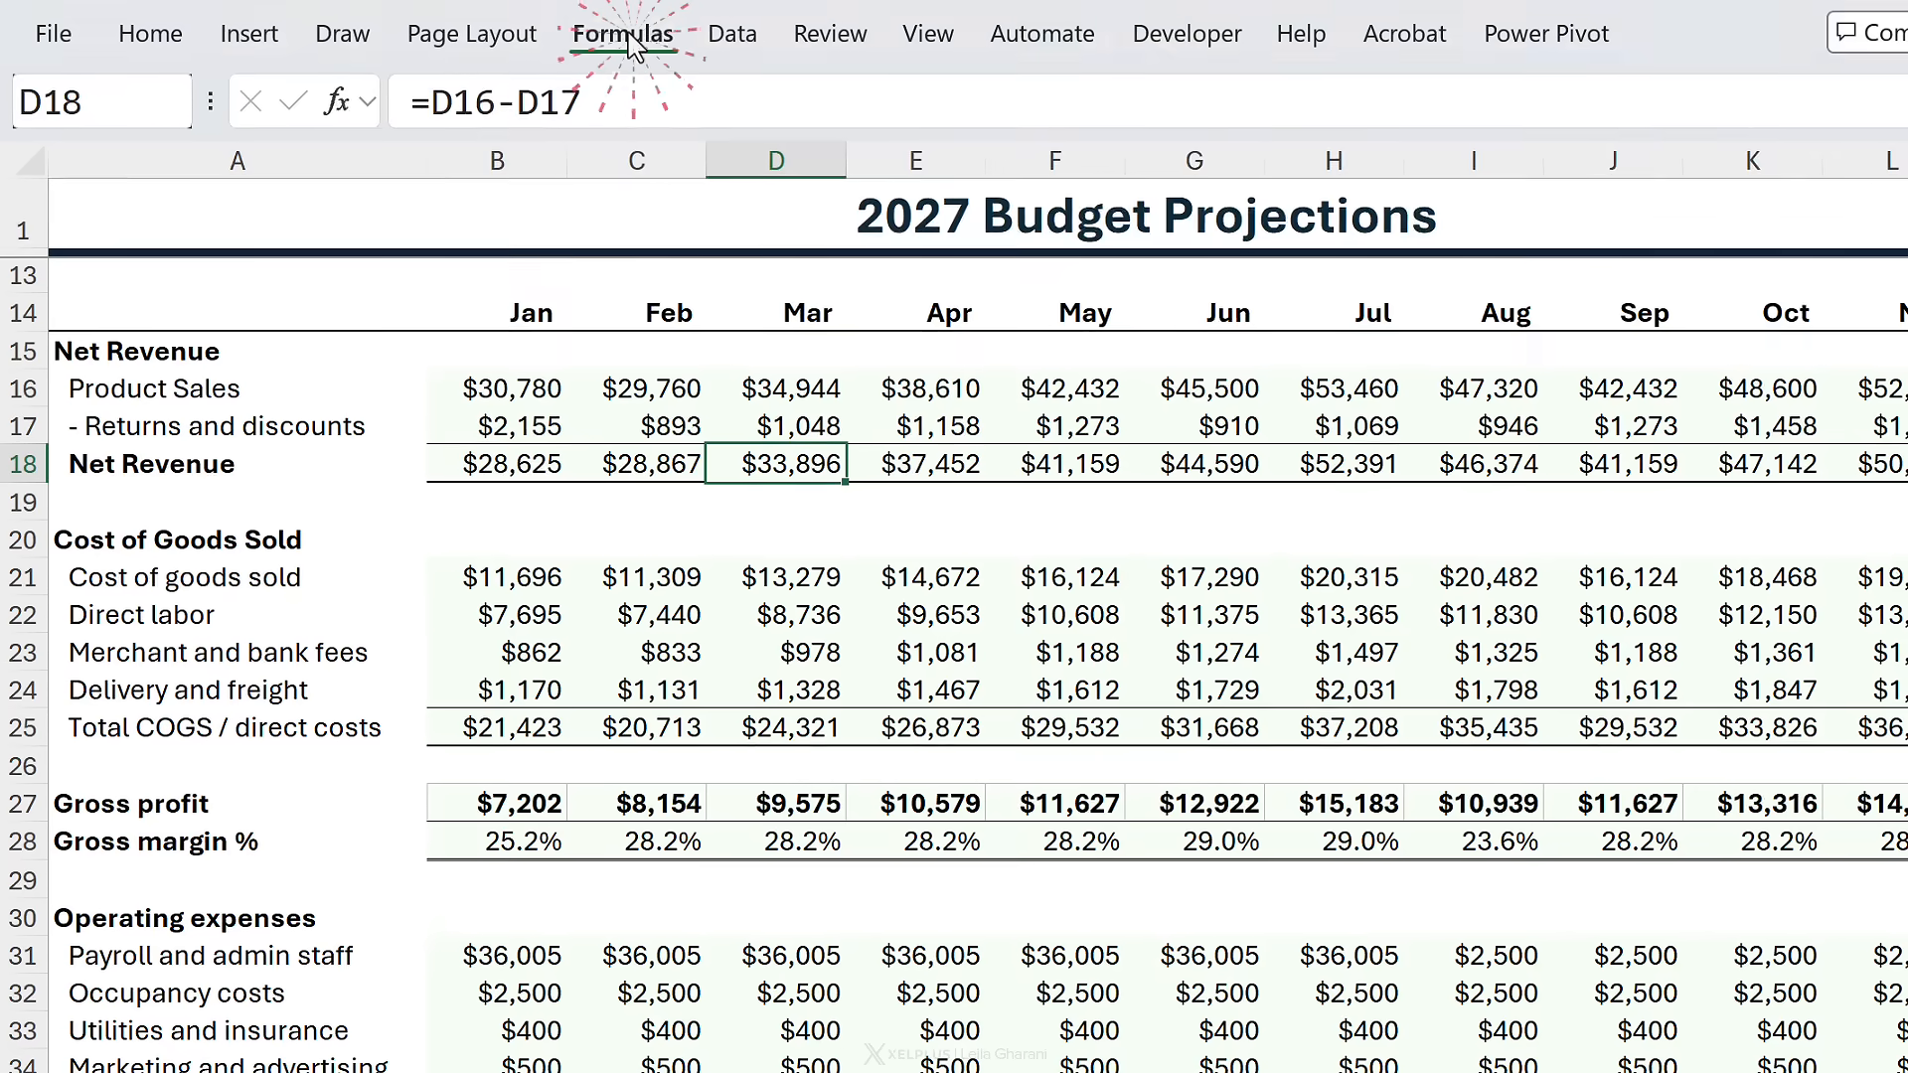
click(651, 40)
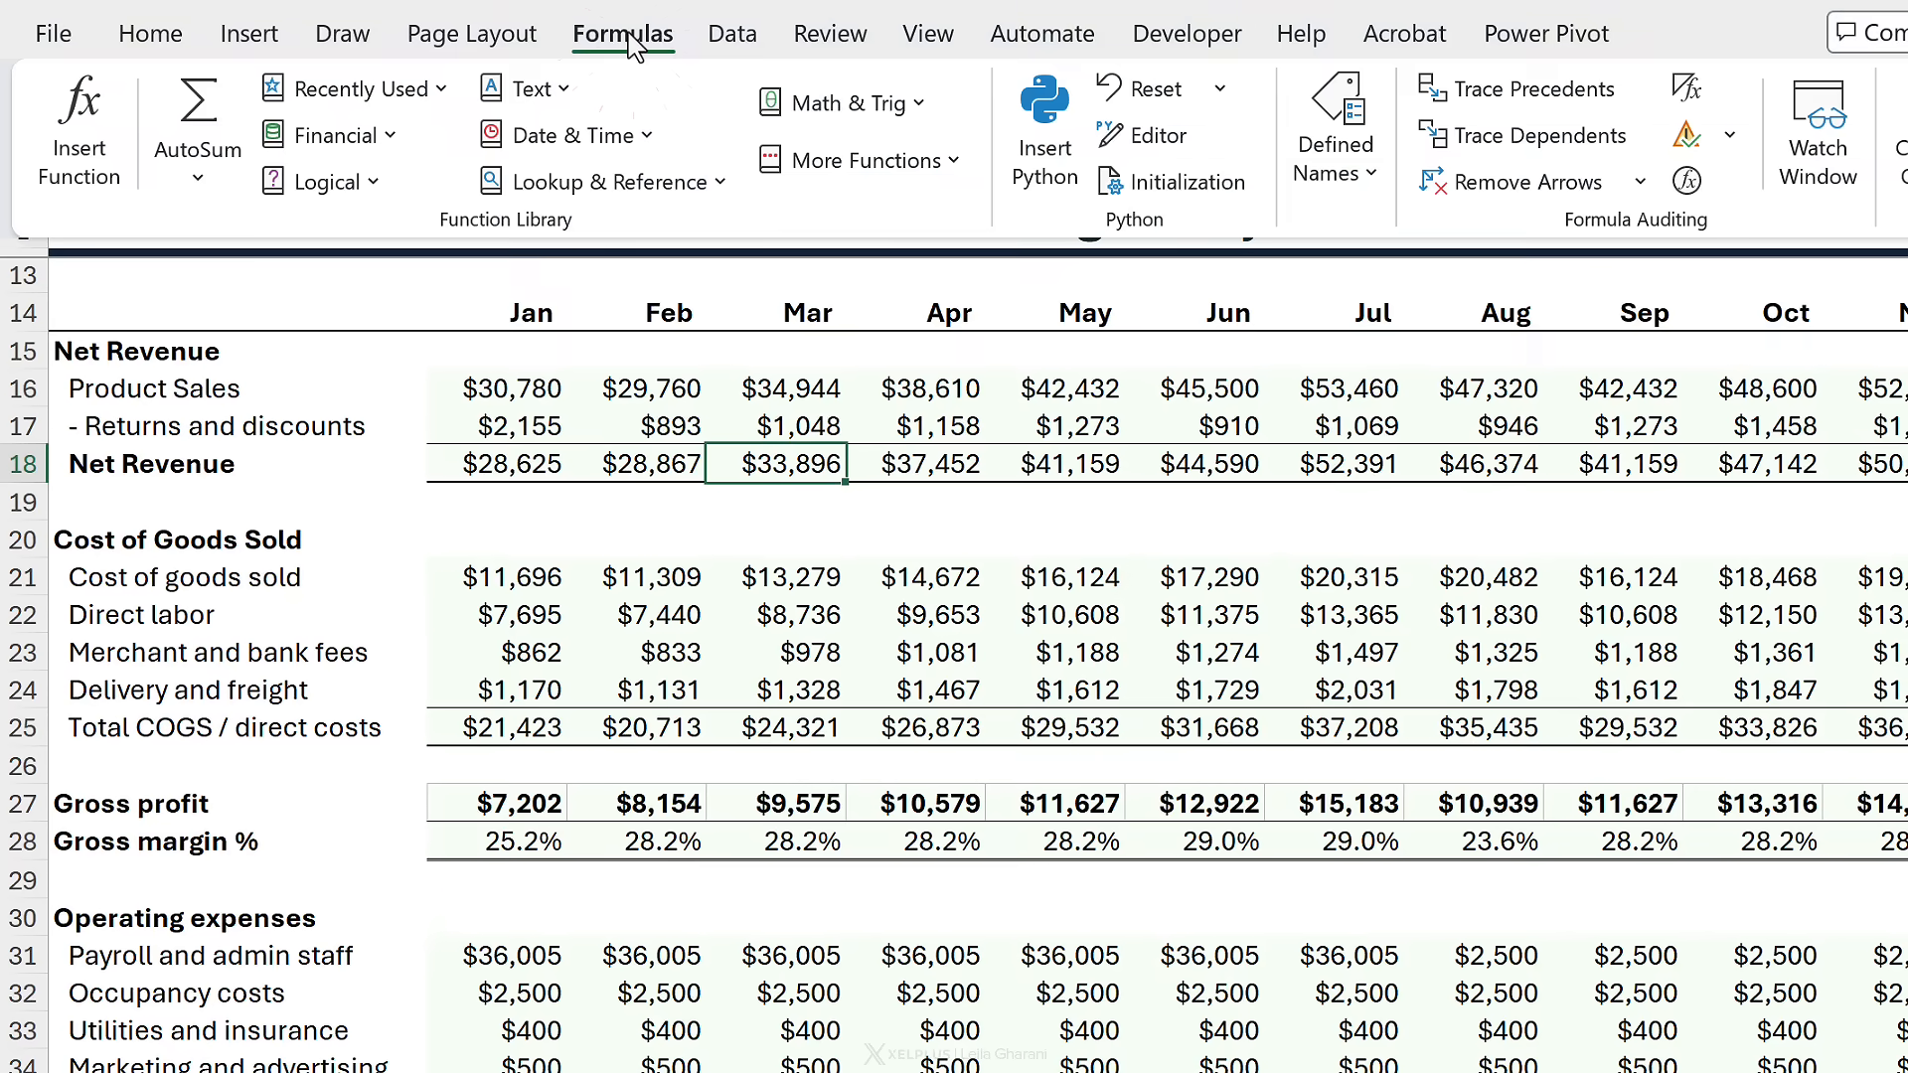
click(1687, 91)
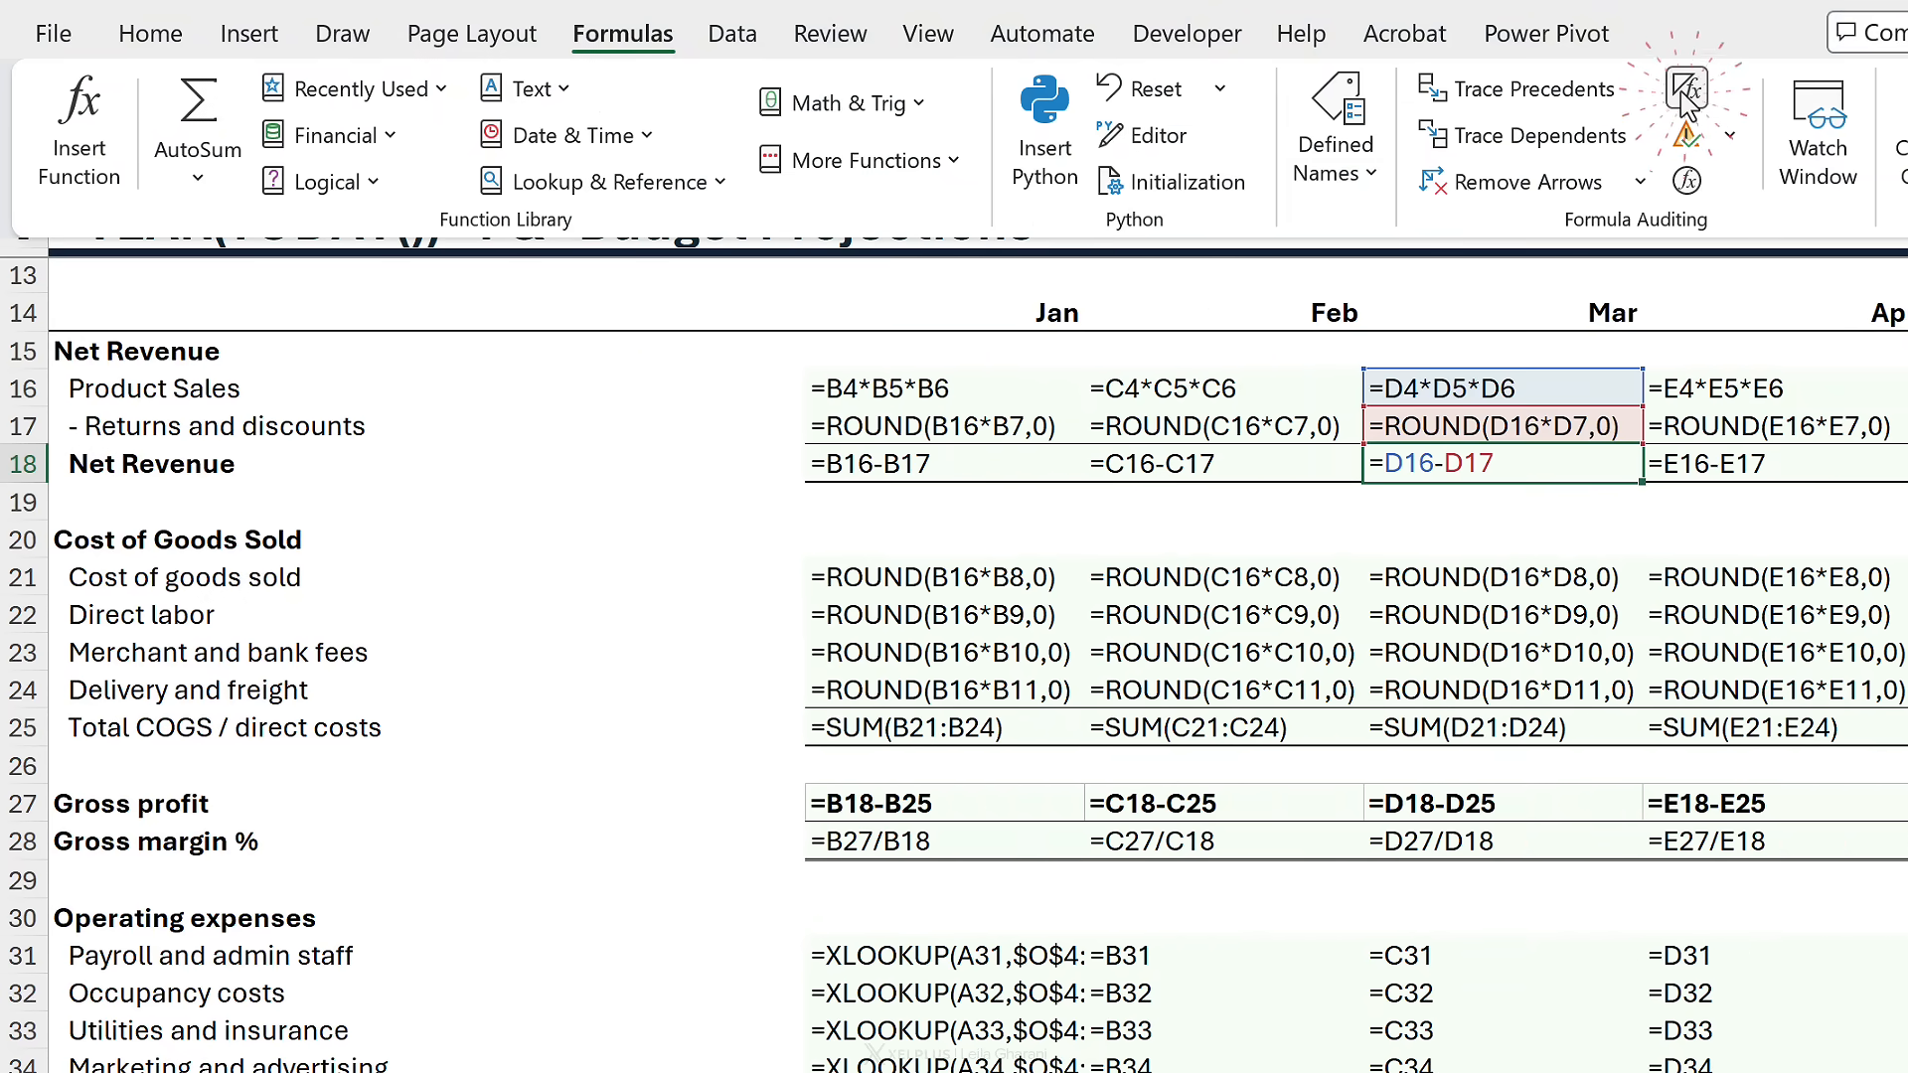
click(1484, 487)
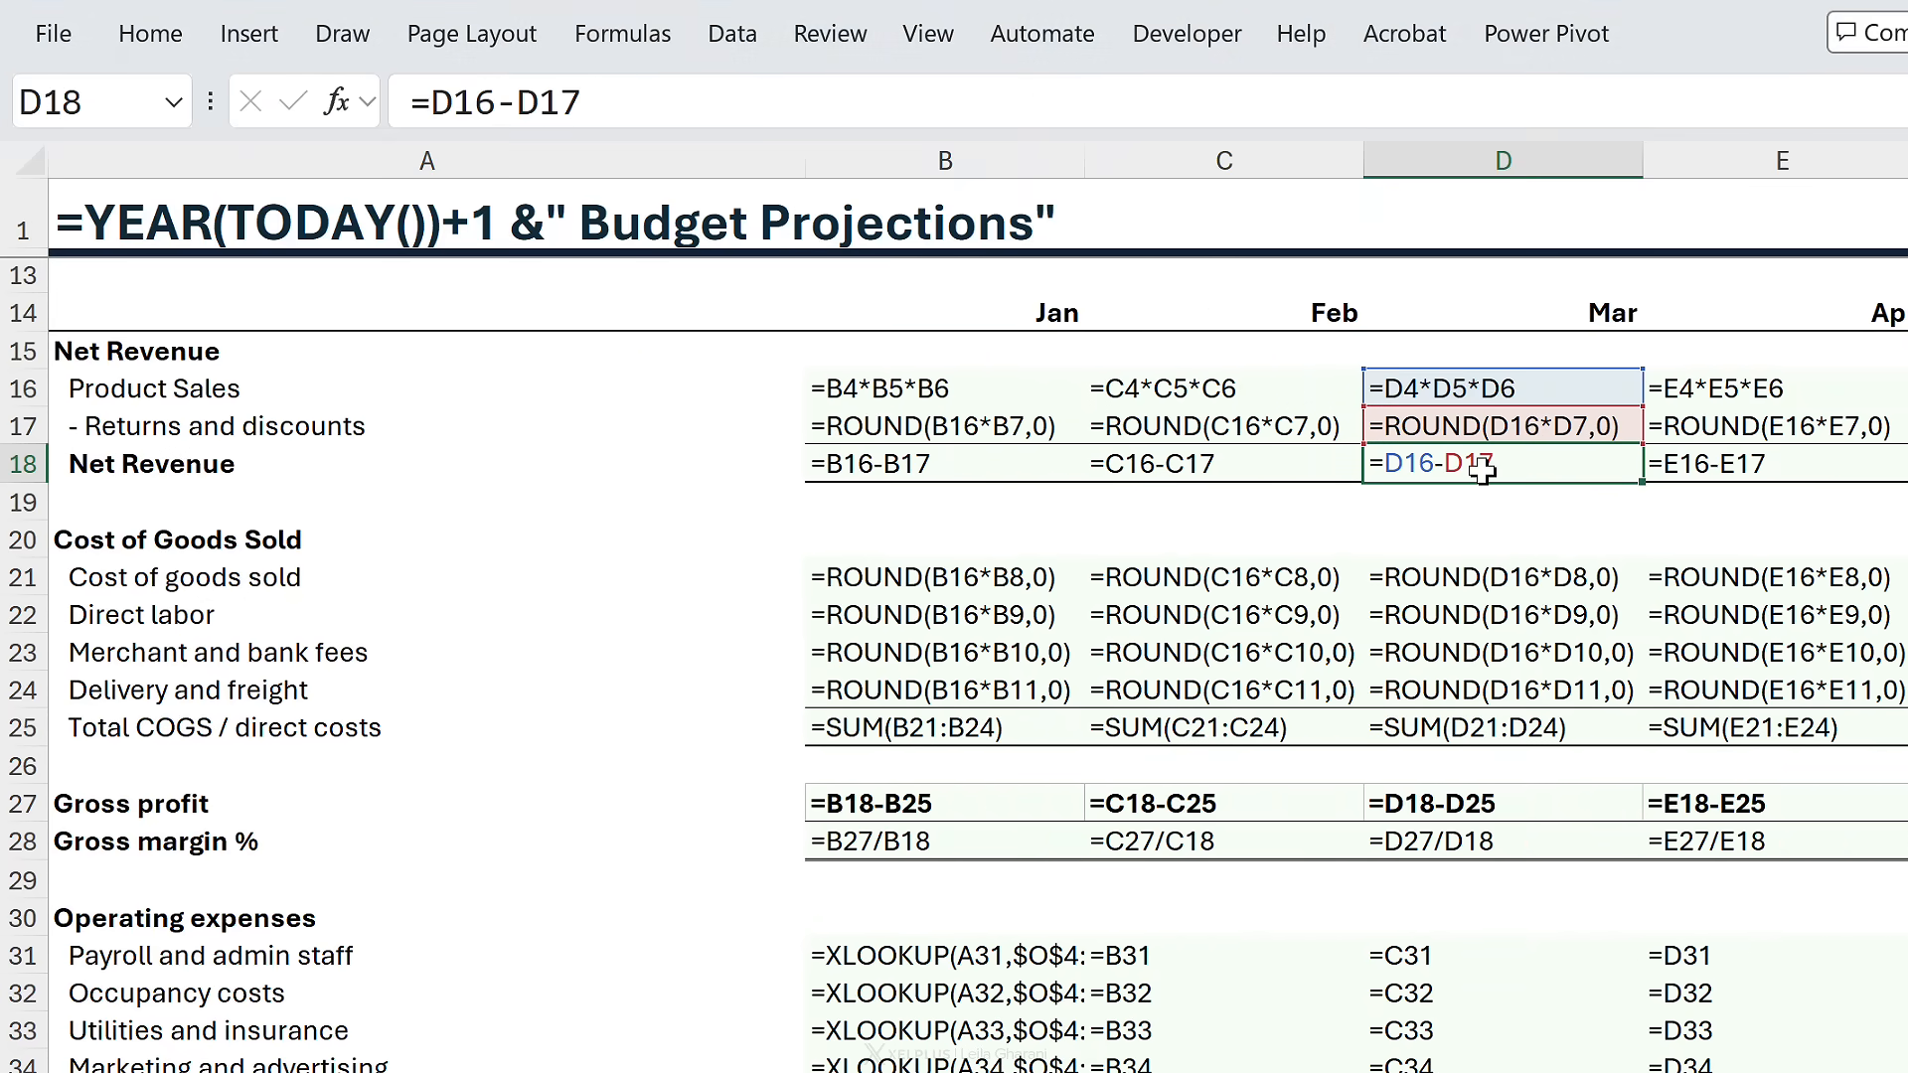
key(Left)
key(Left)
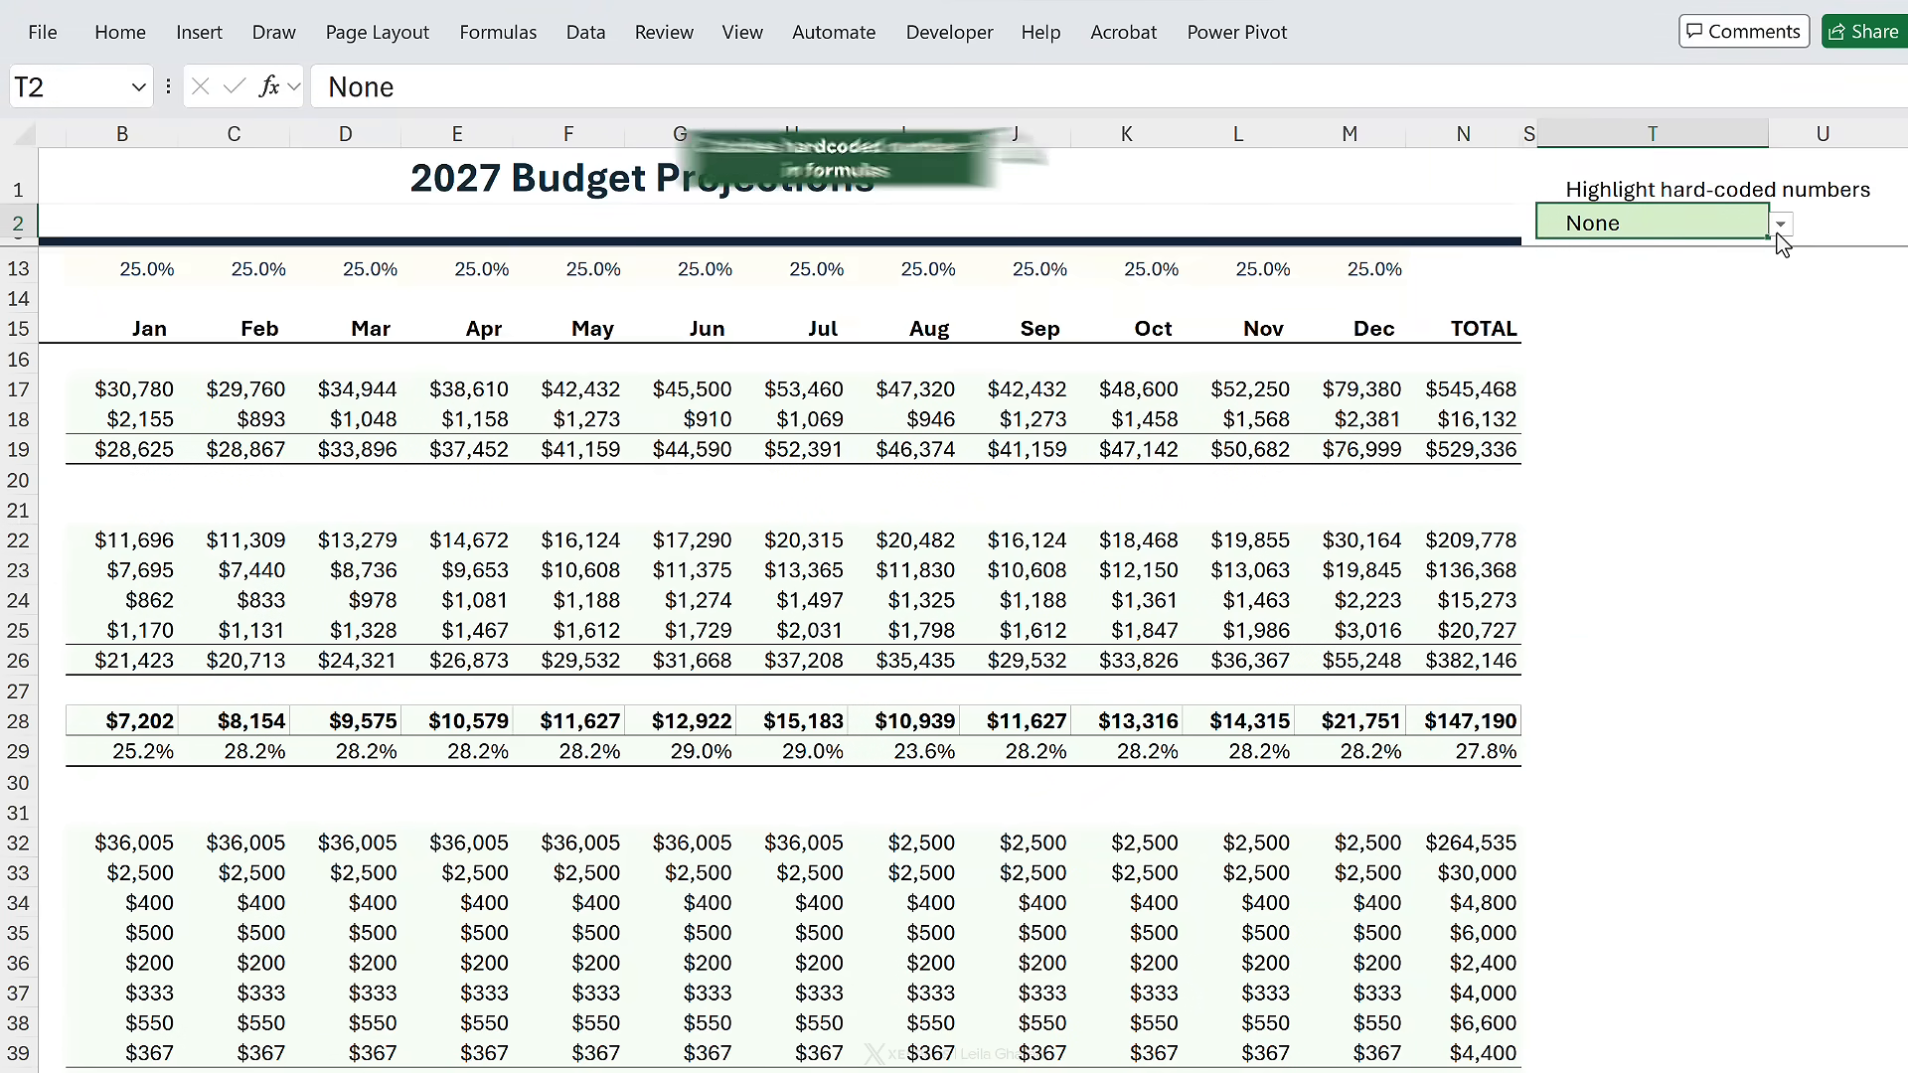
- Set the T2 highlight mode to Formula Numbers, then Cleaner Review, and inspect I22's formula
click(1780, 228)
click(1760, 263)
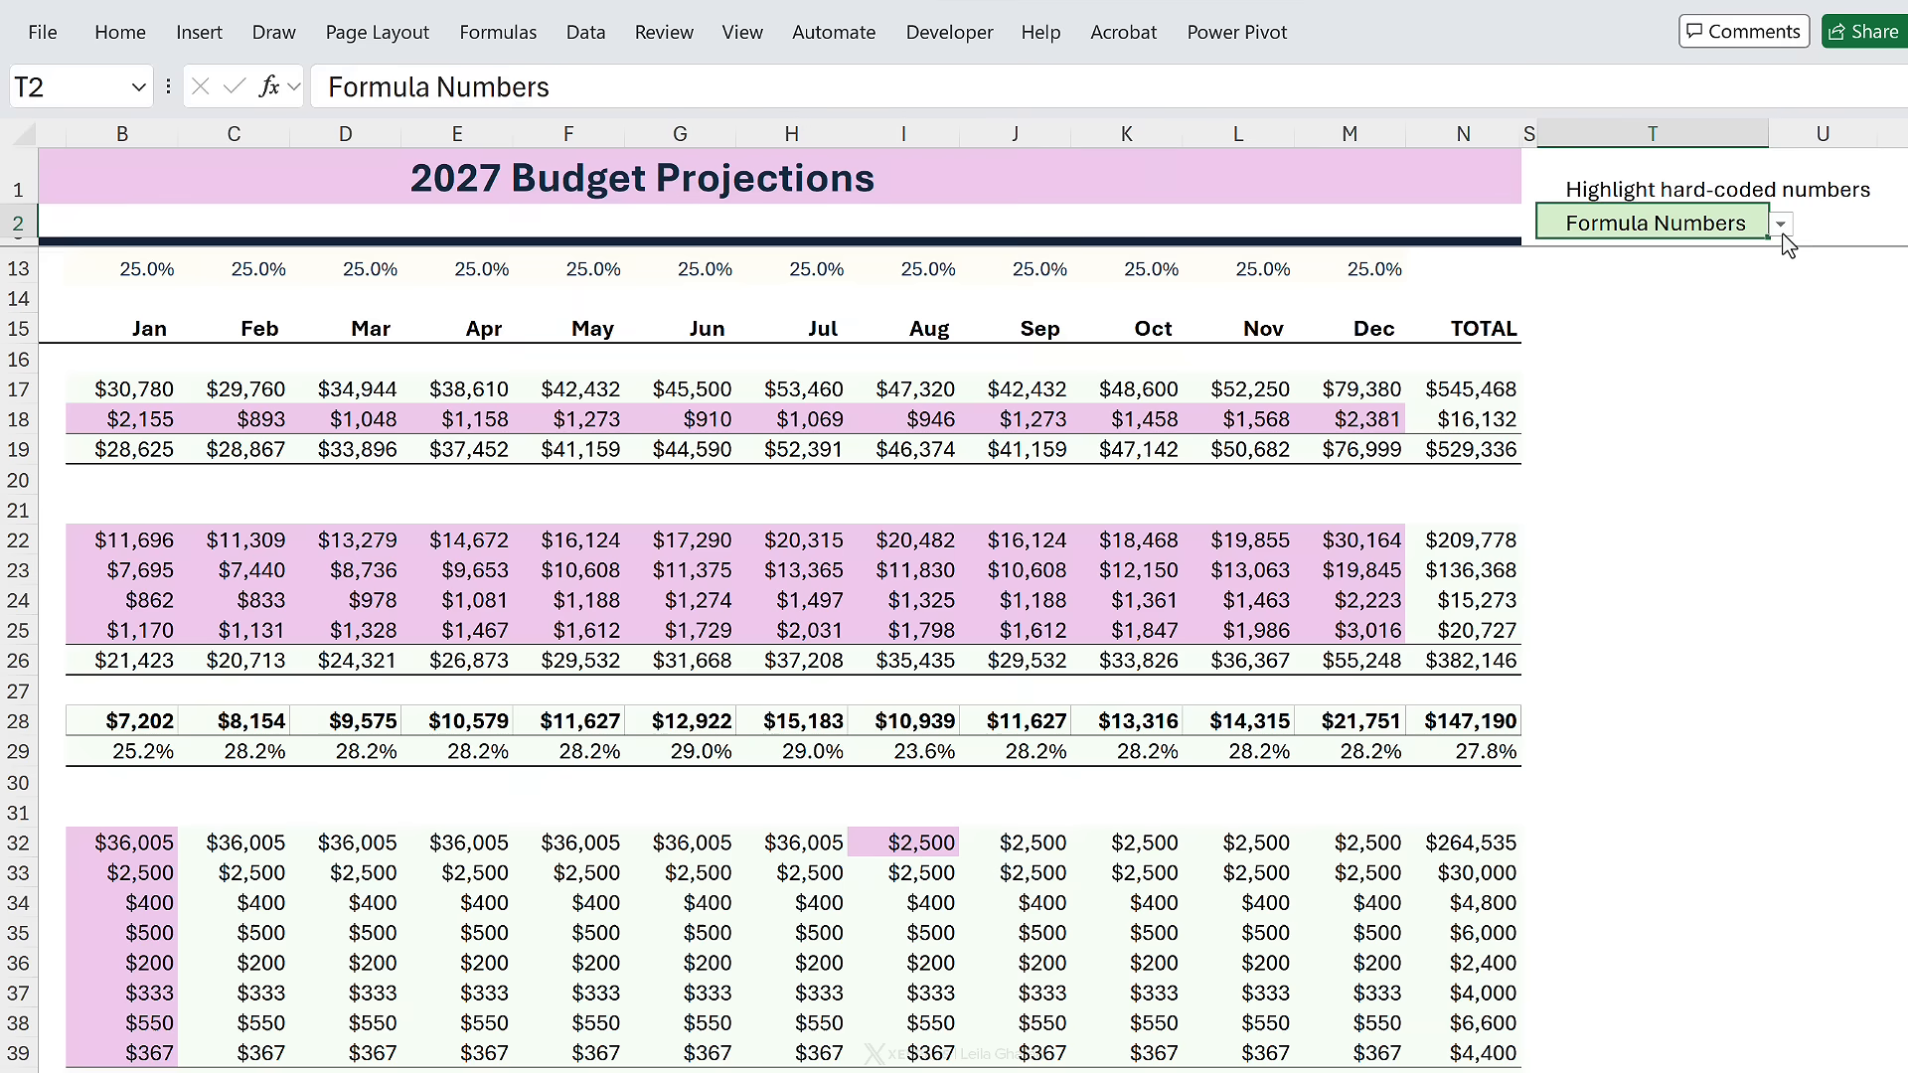
click(1781, 225)
click(1709, 306)
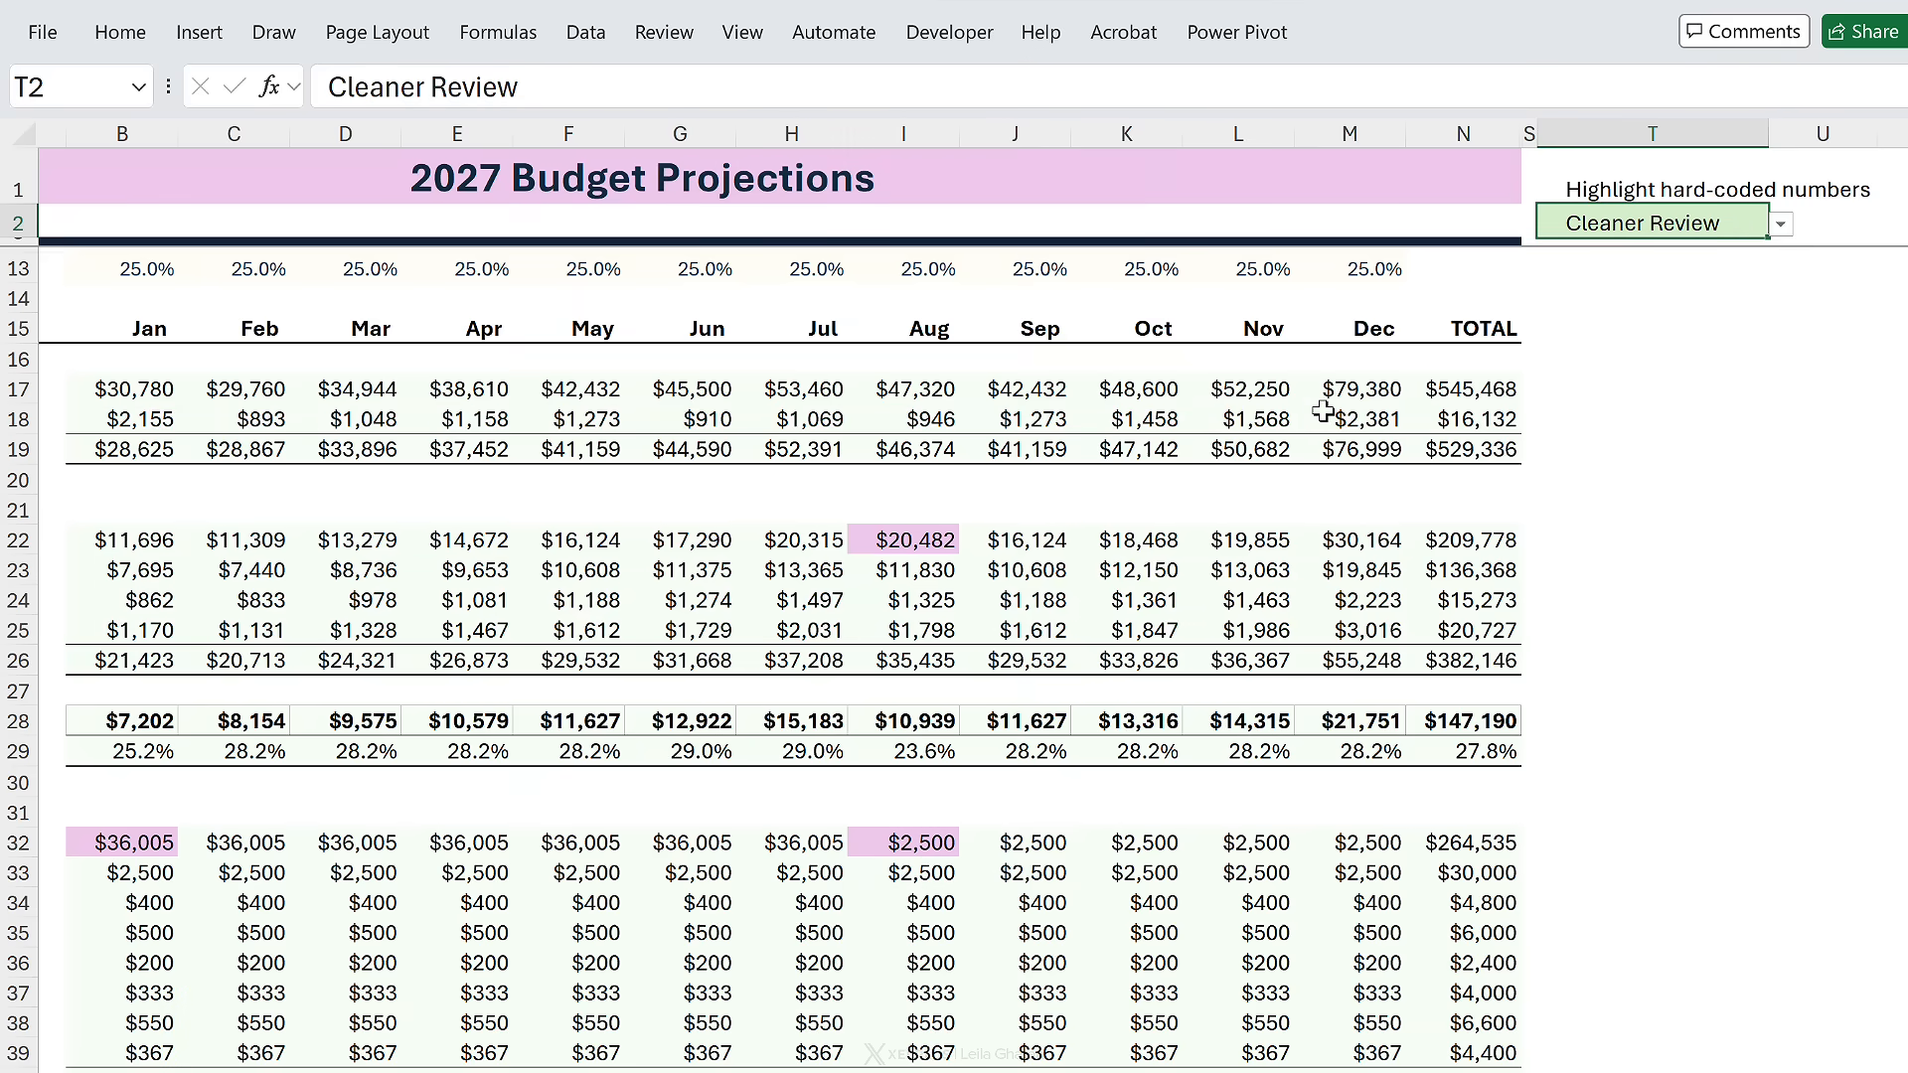
click(919, 537)
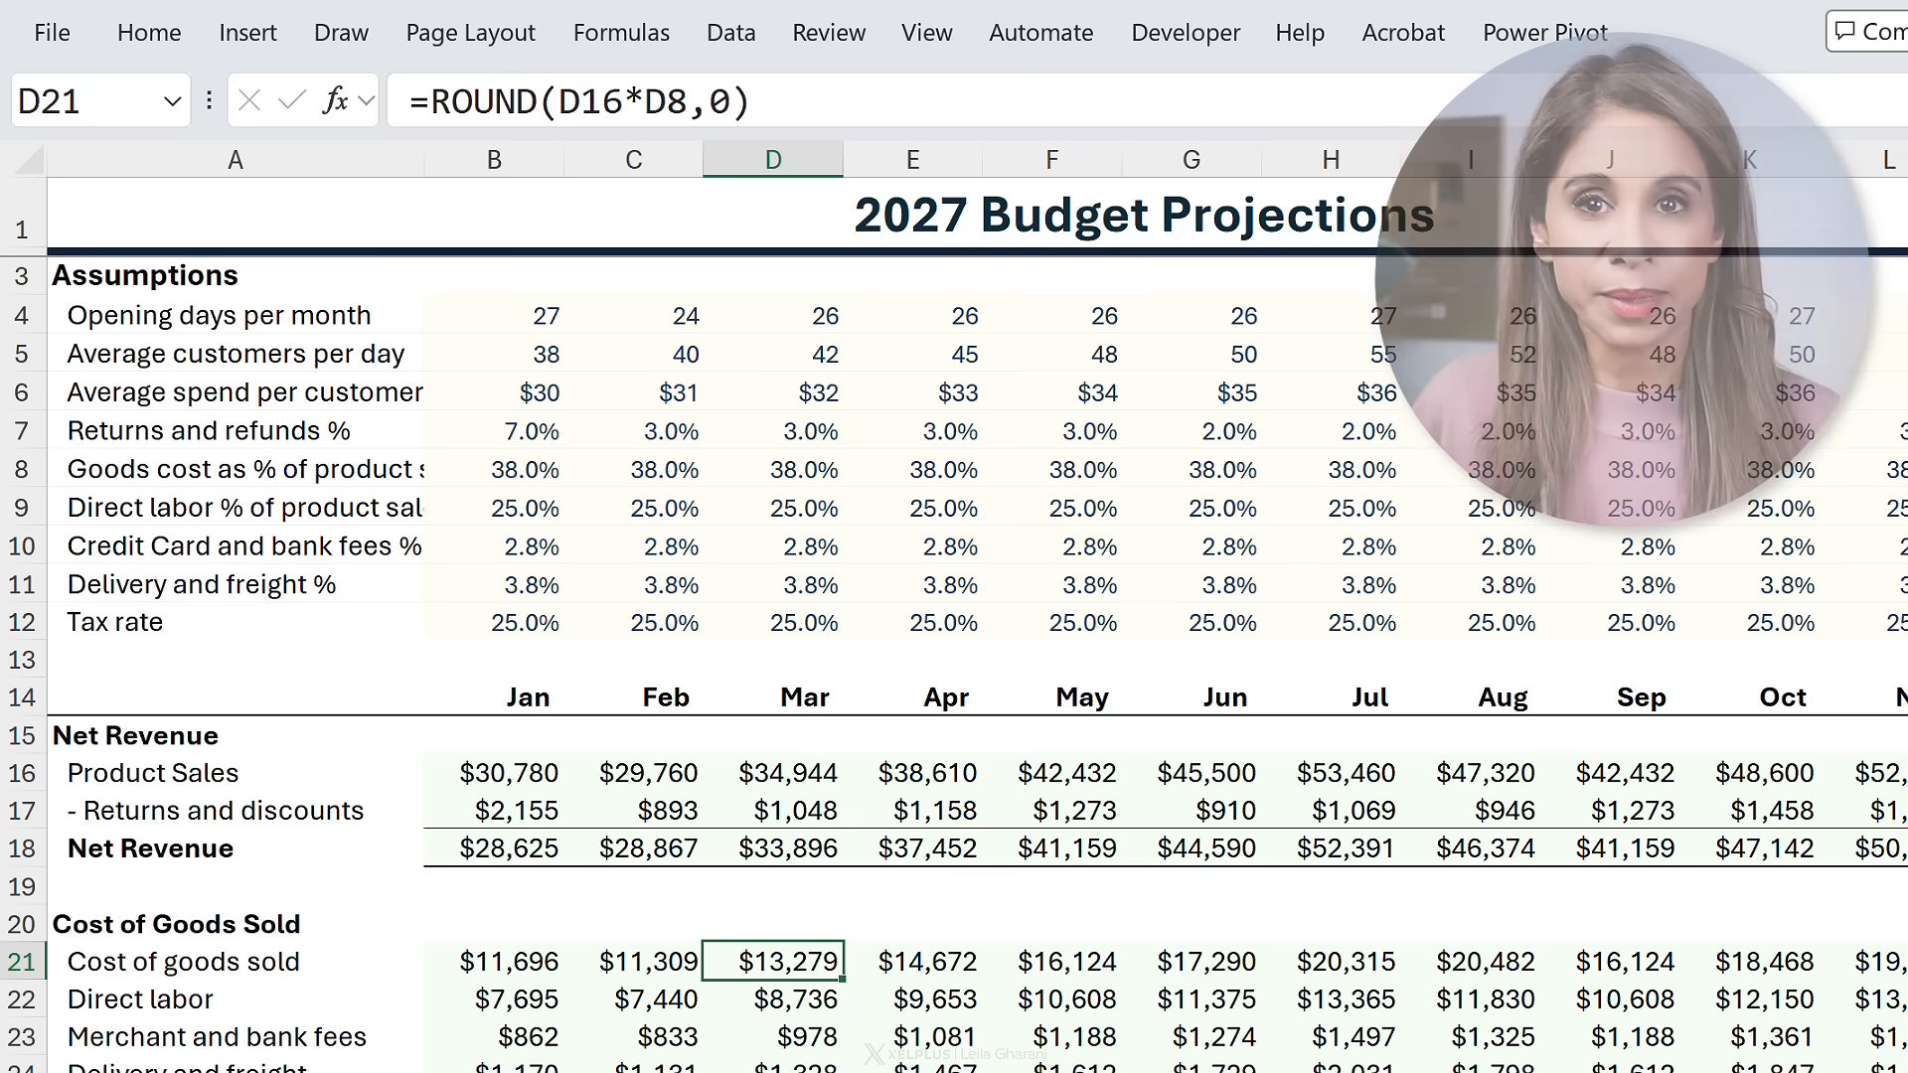
scroll(954, 666, down, 6)
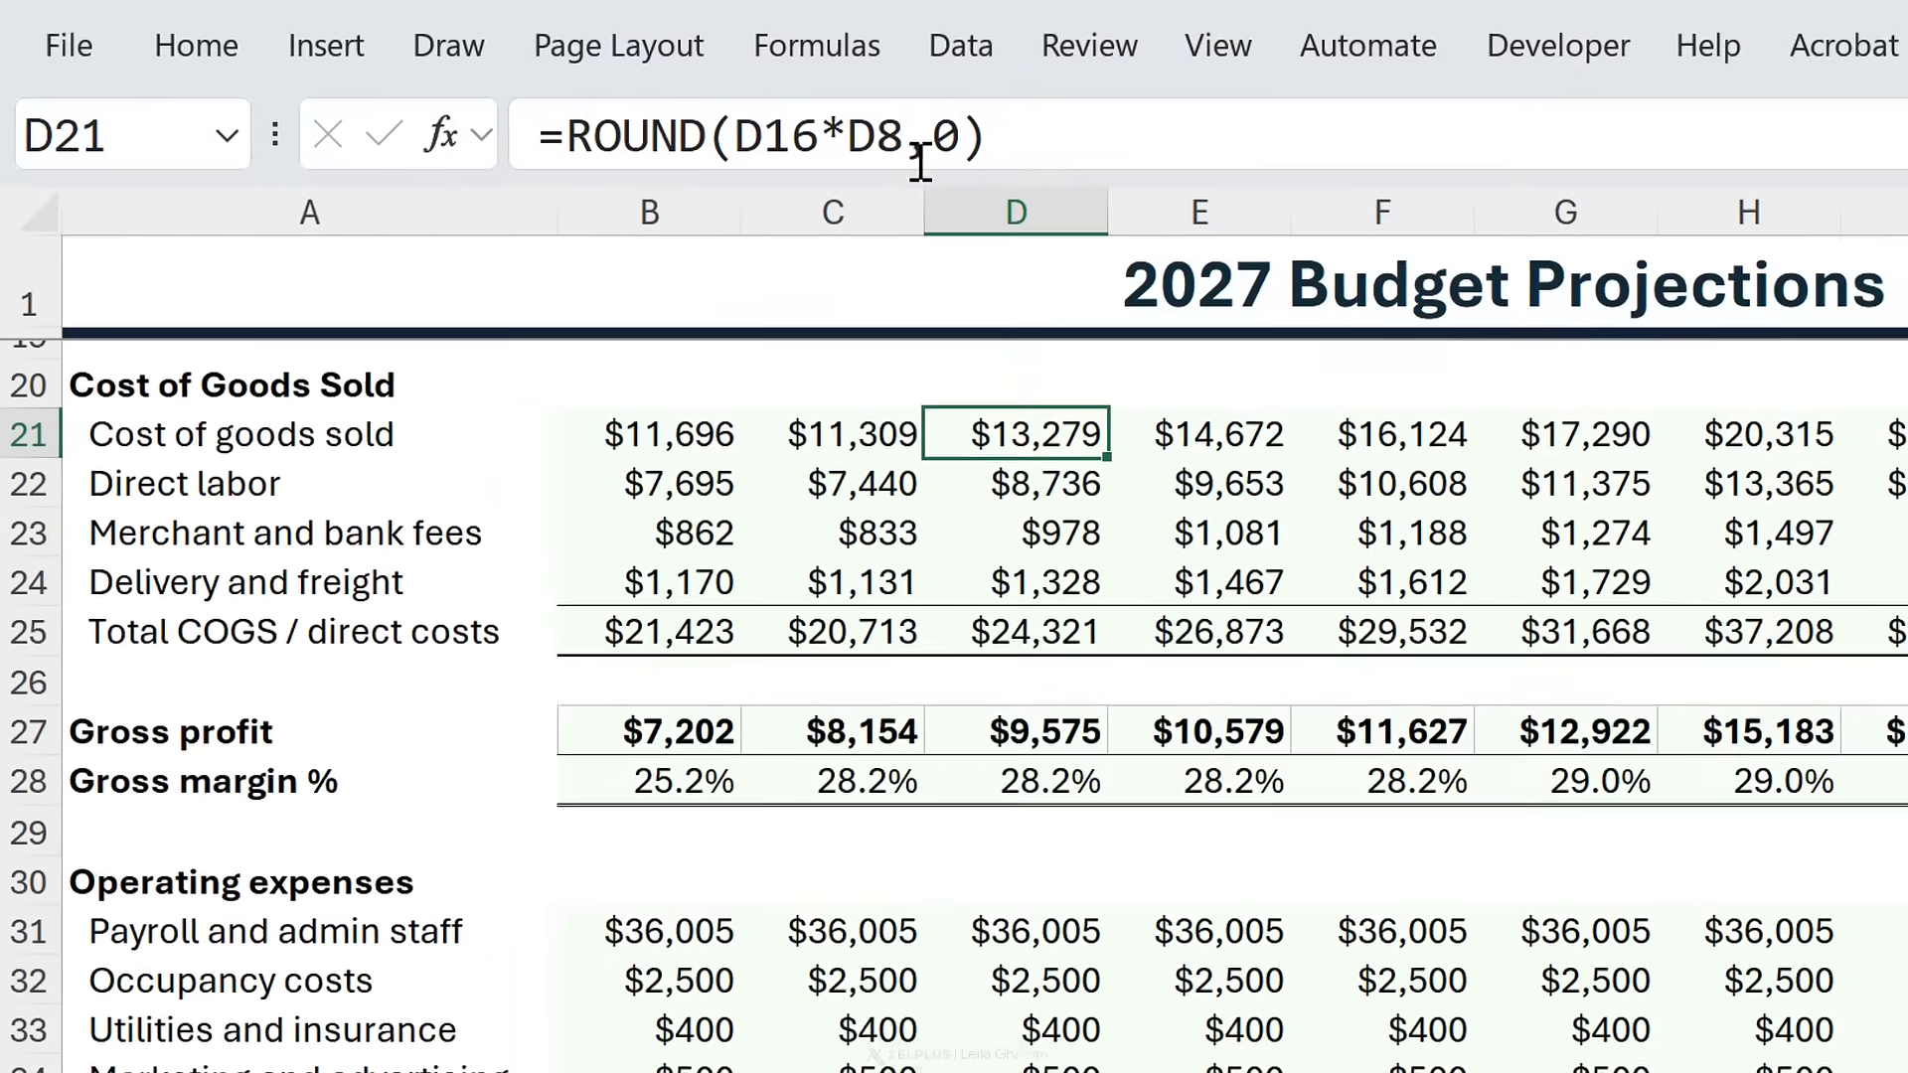
click(939, 138)
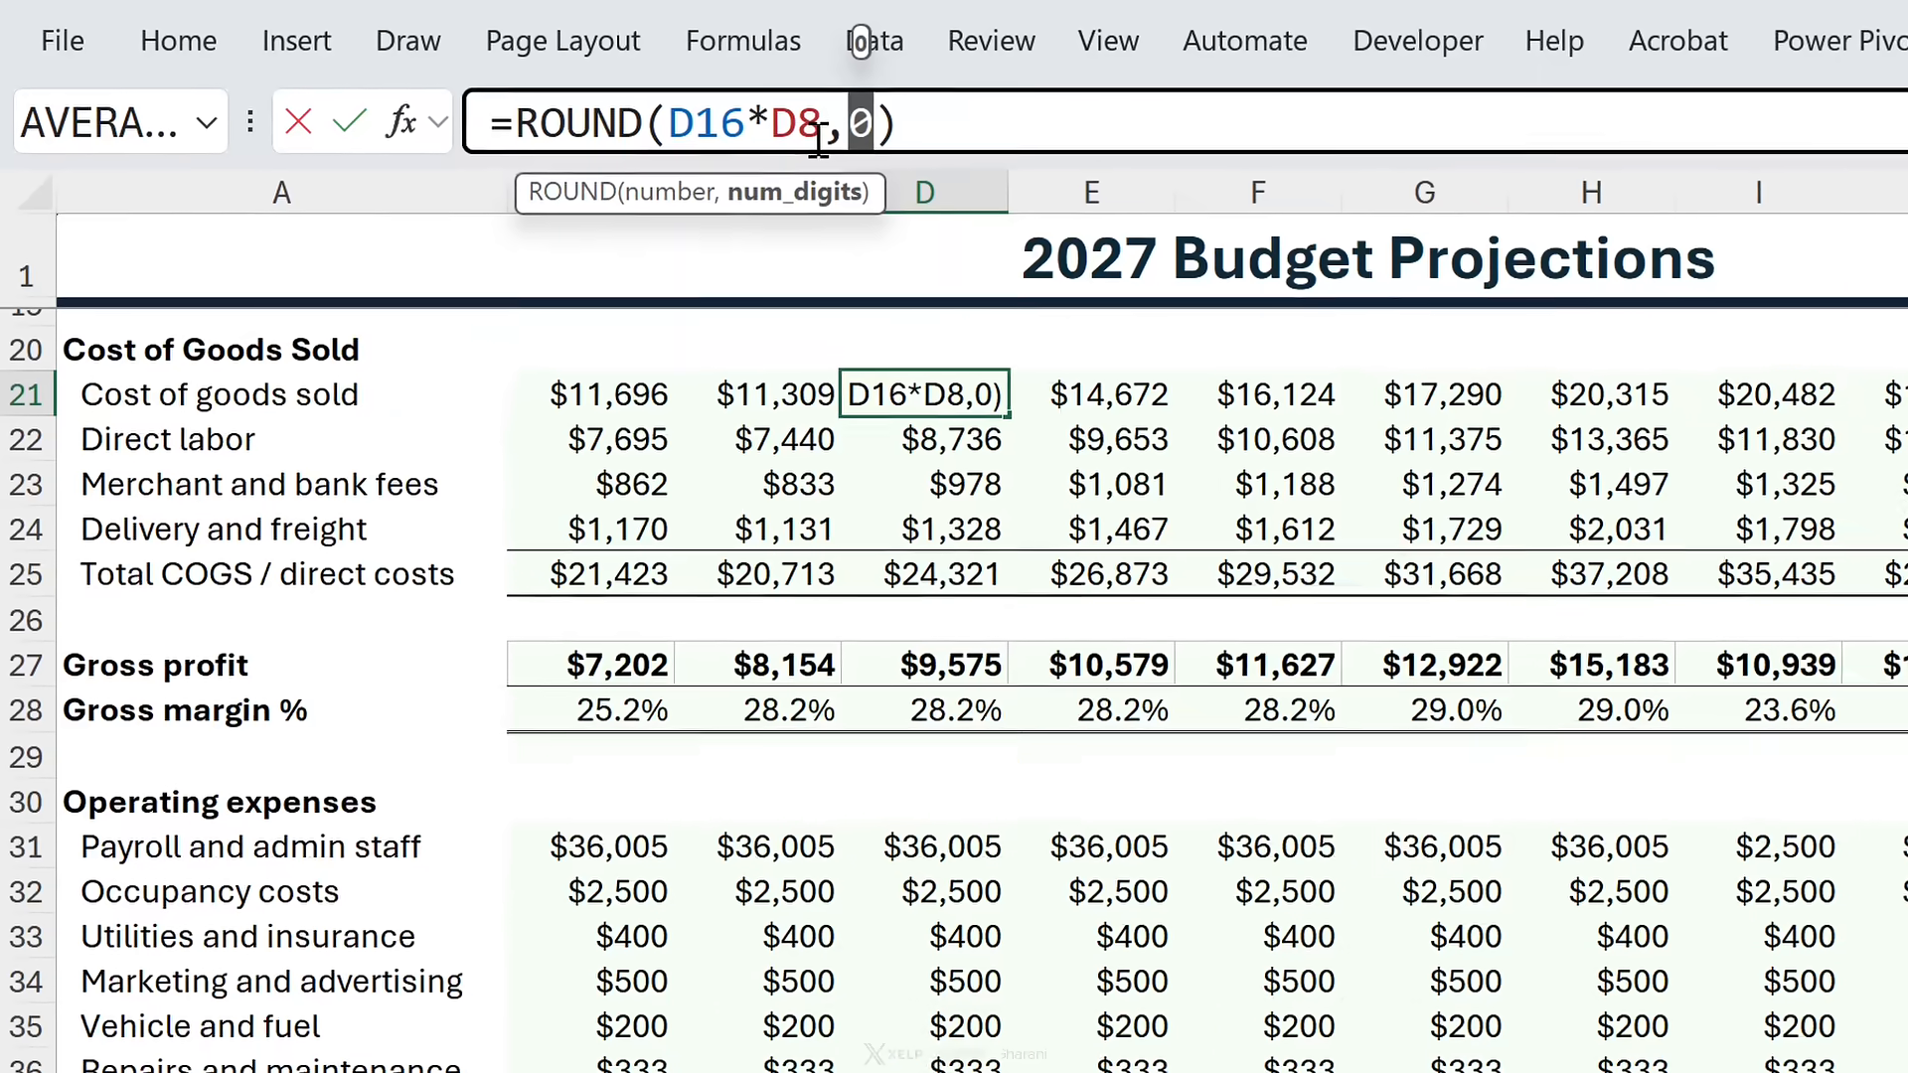
key(ctrl+Return)
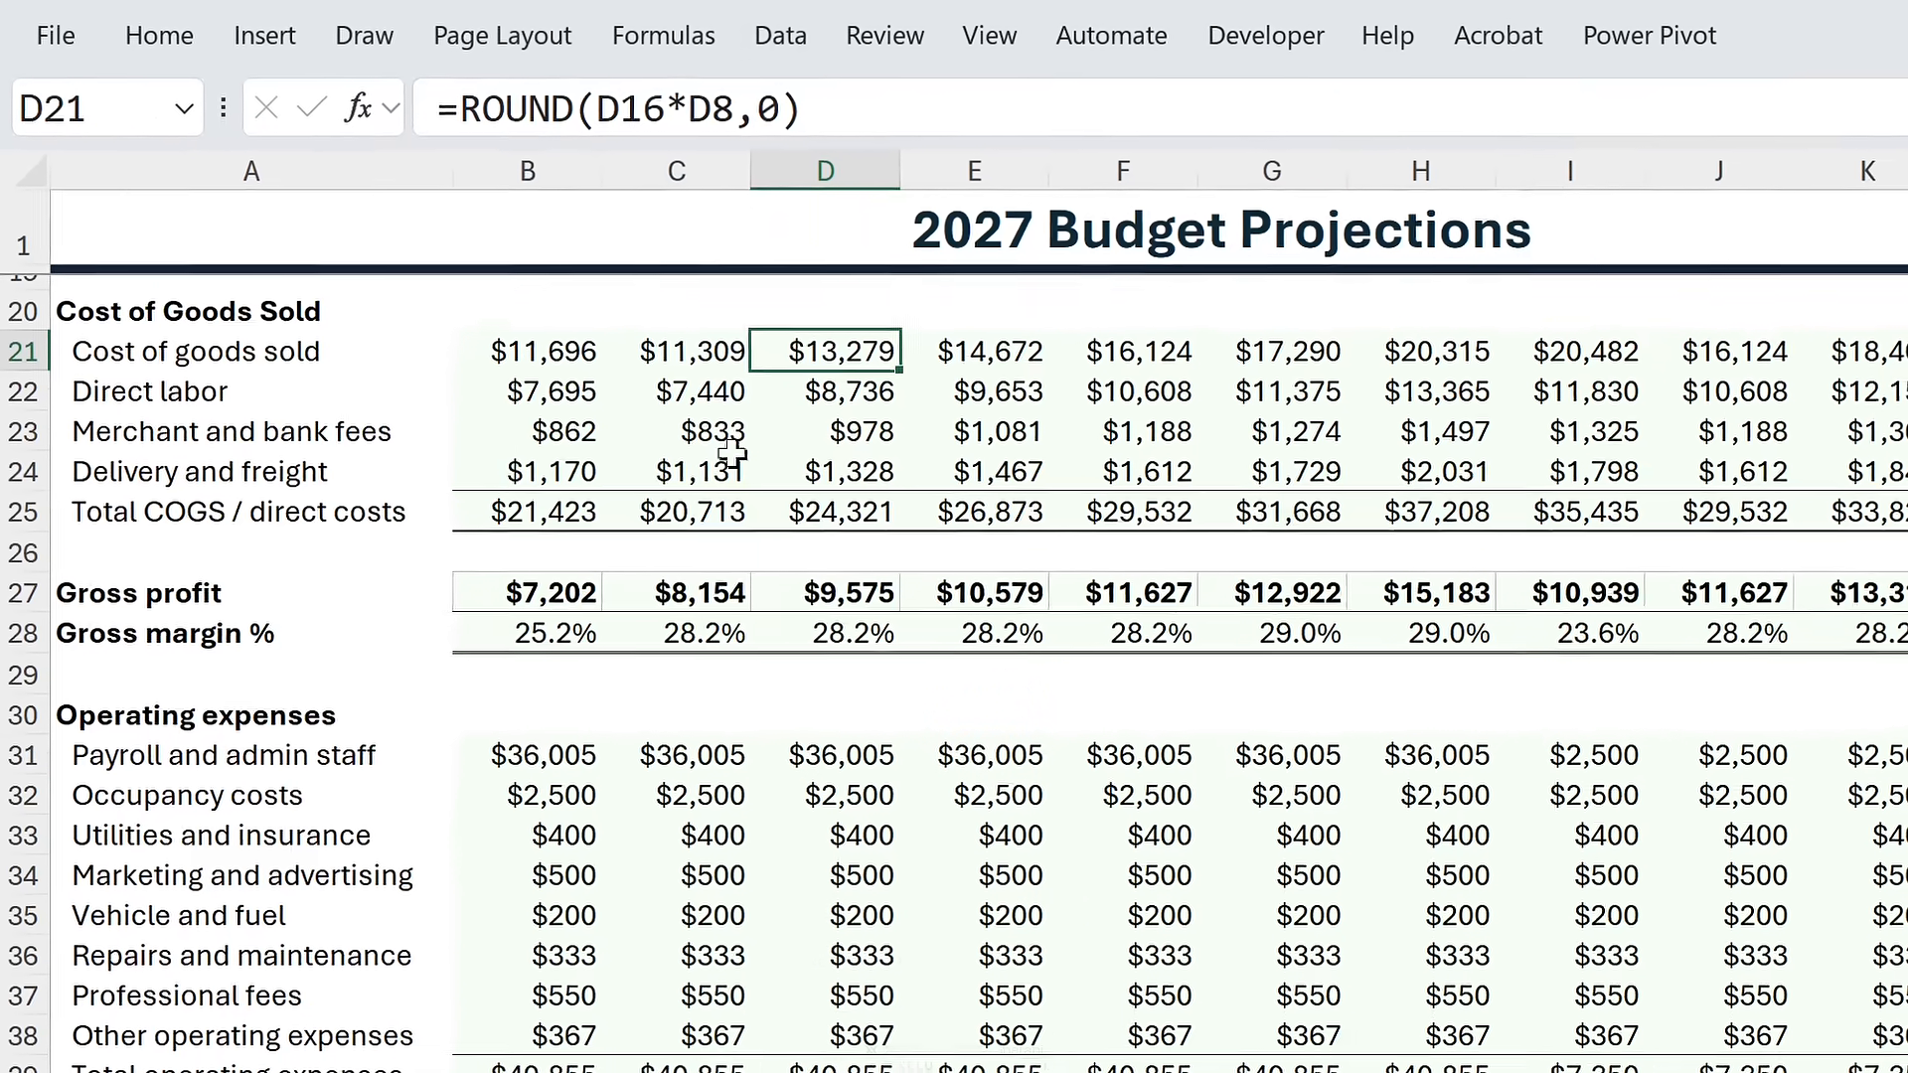
click(517, 787)
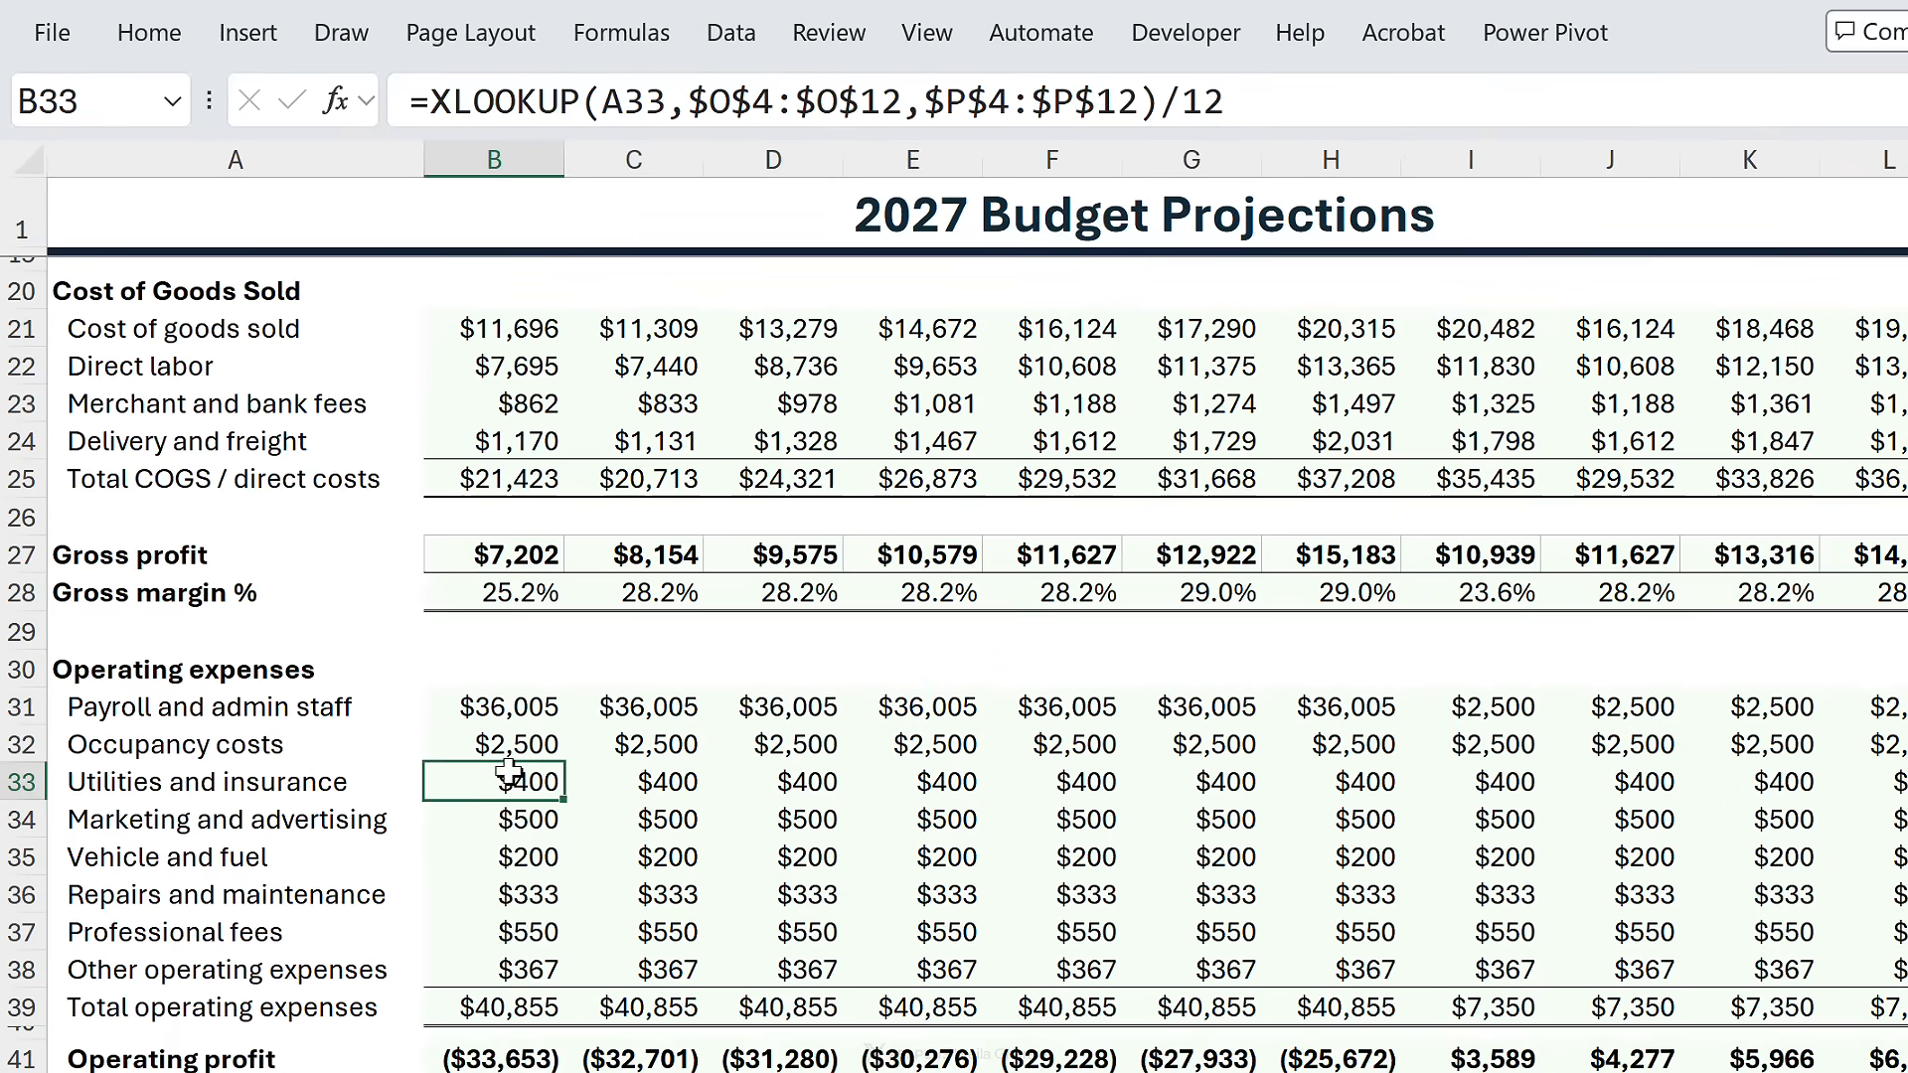
double_click(509, 772)
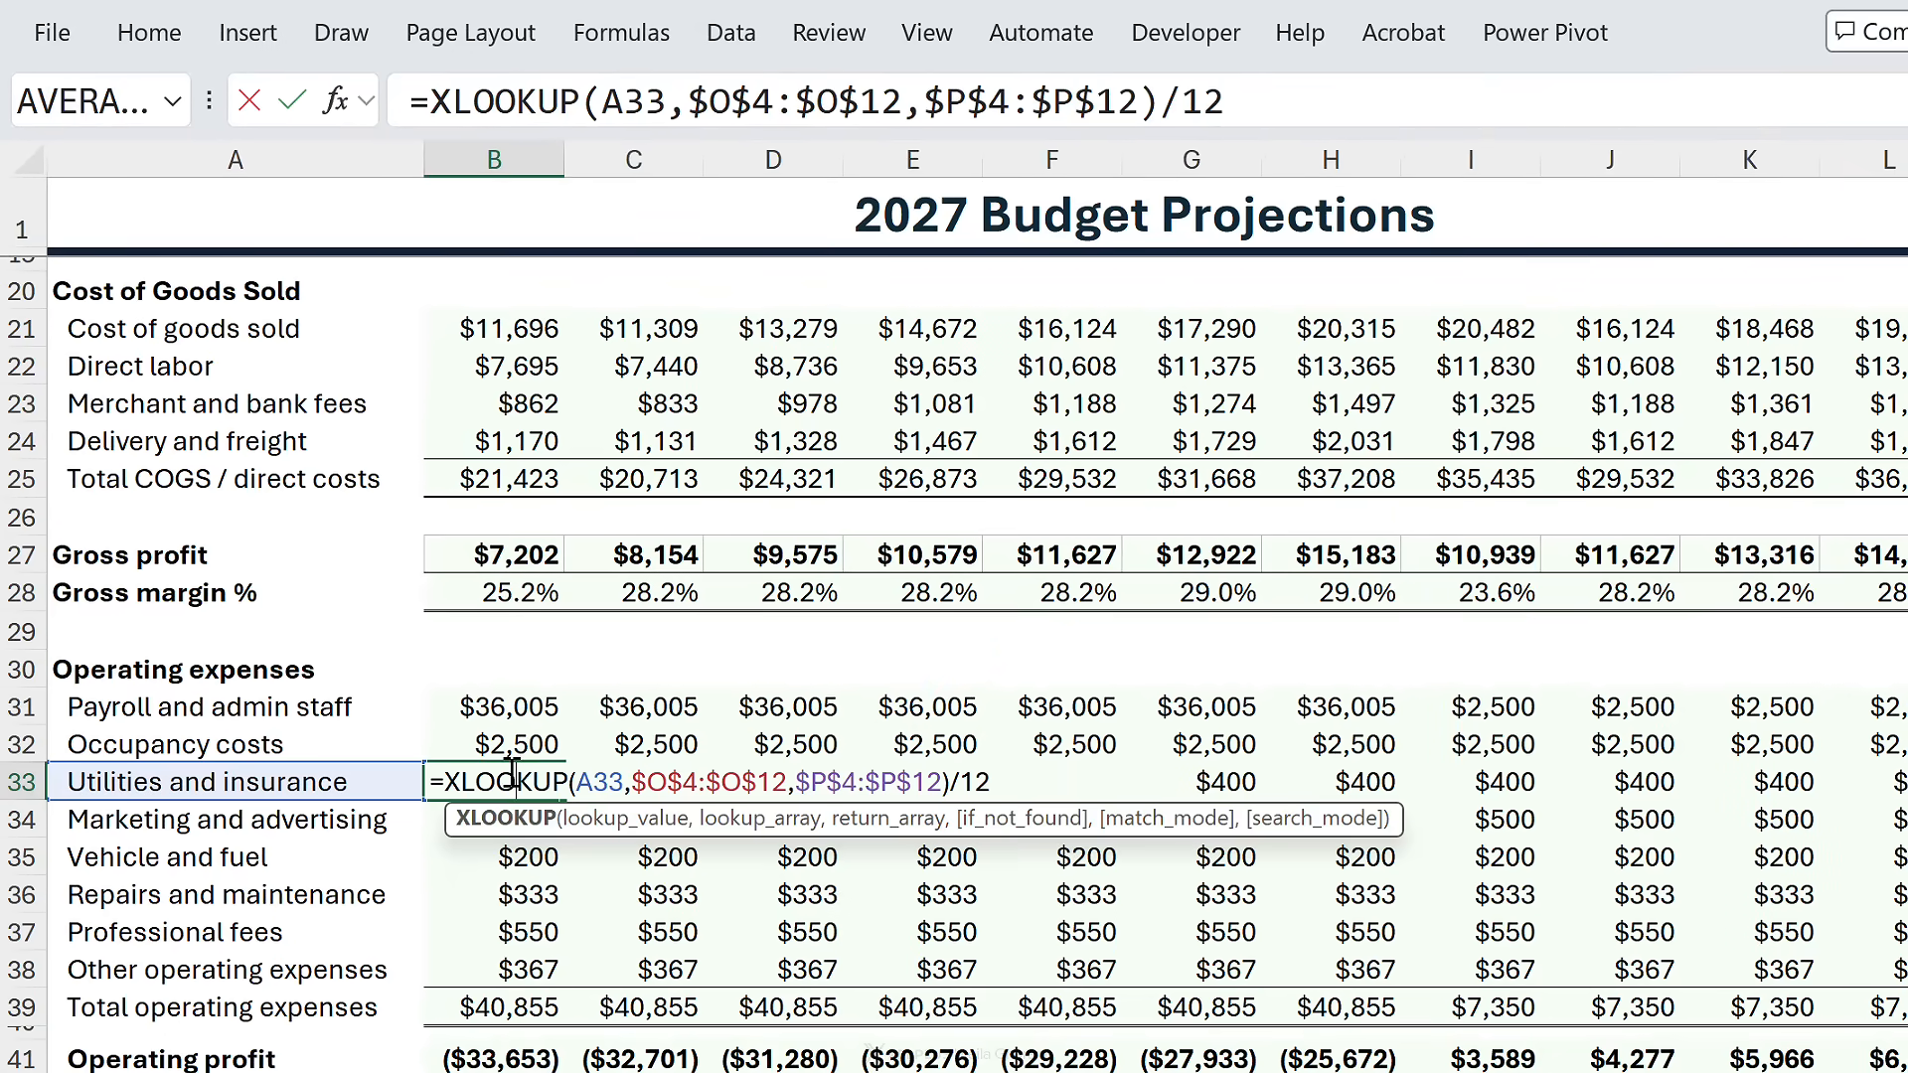
scroll(1799, 664, right, 10)
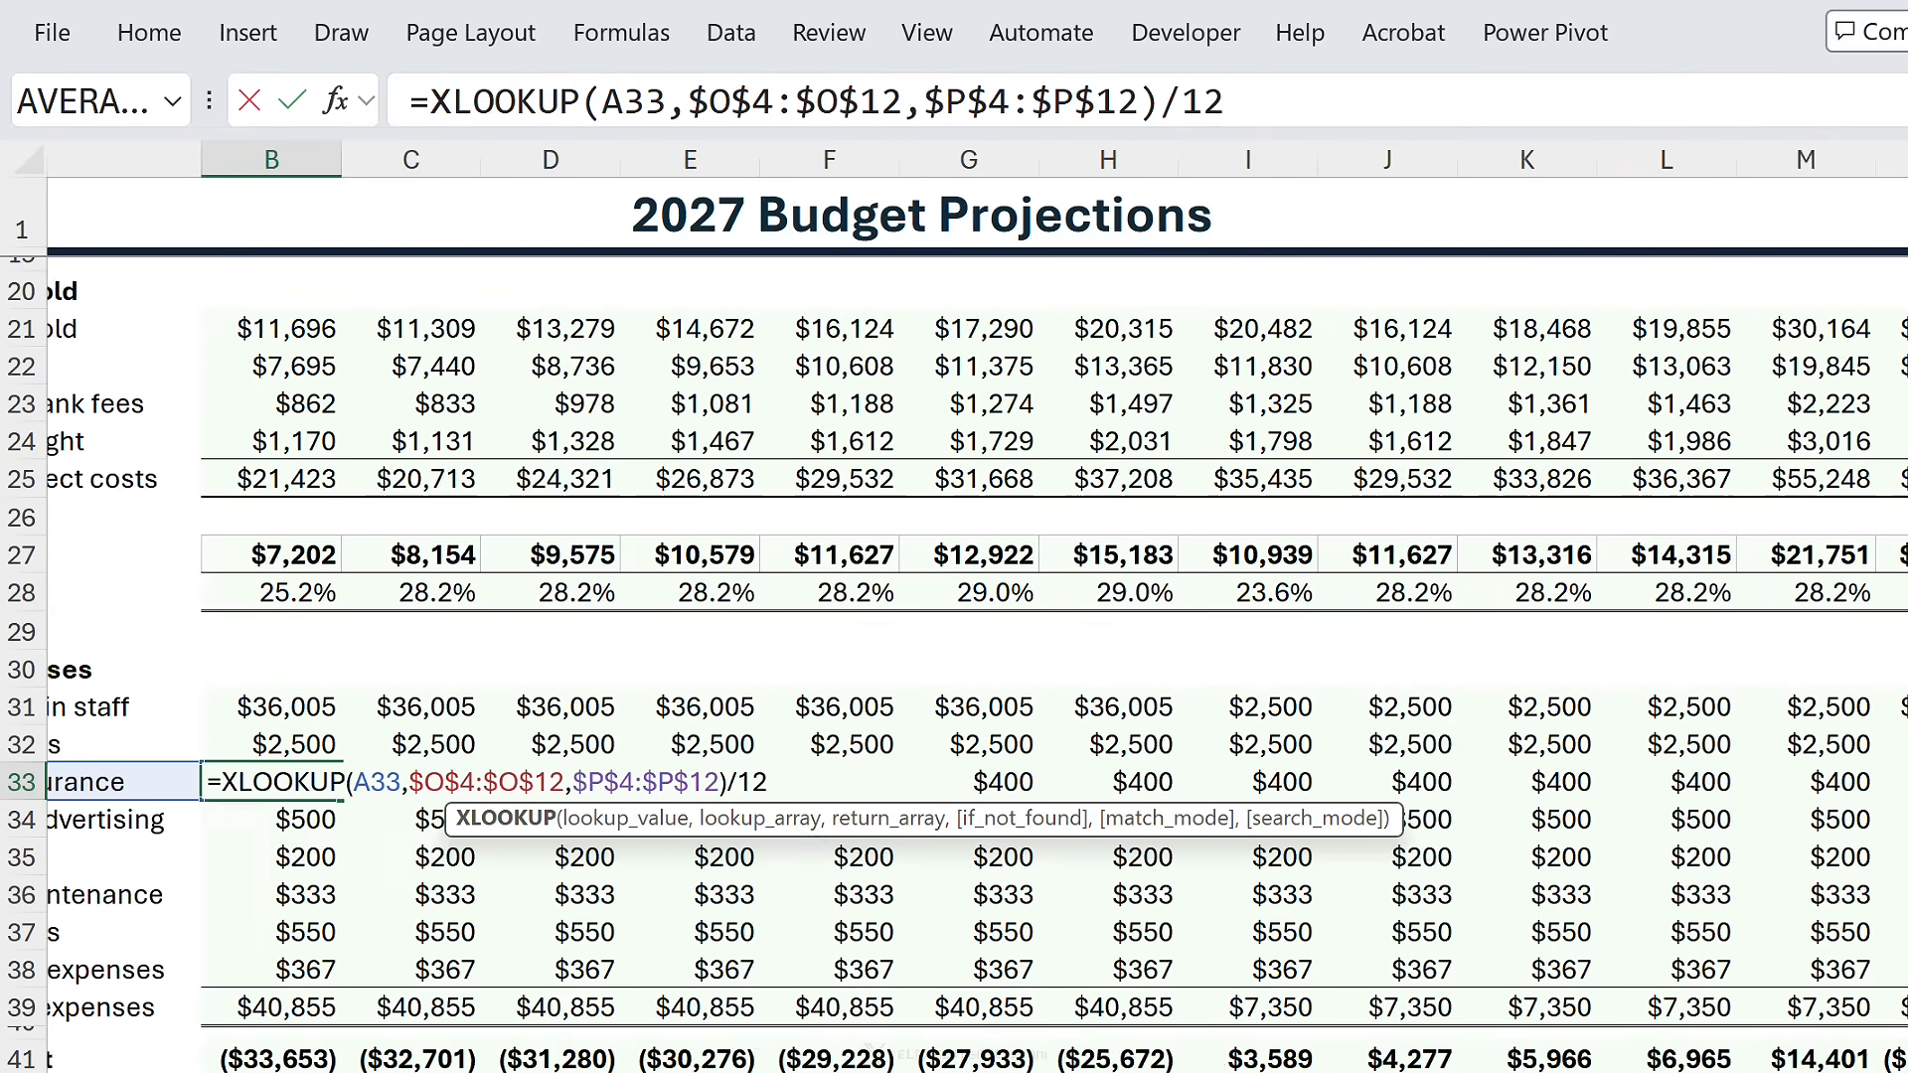
scroll(1799, 664, up, 6)
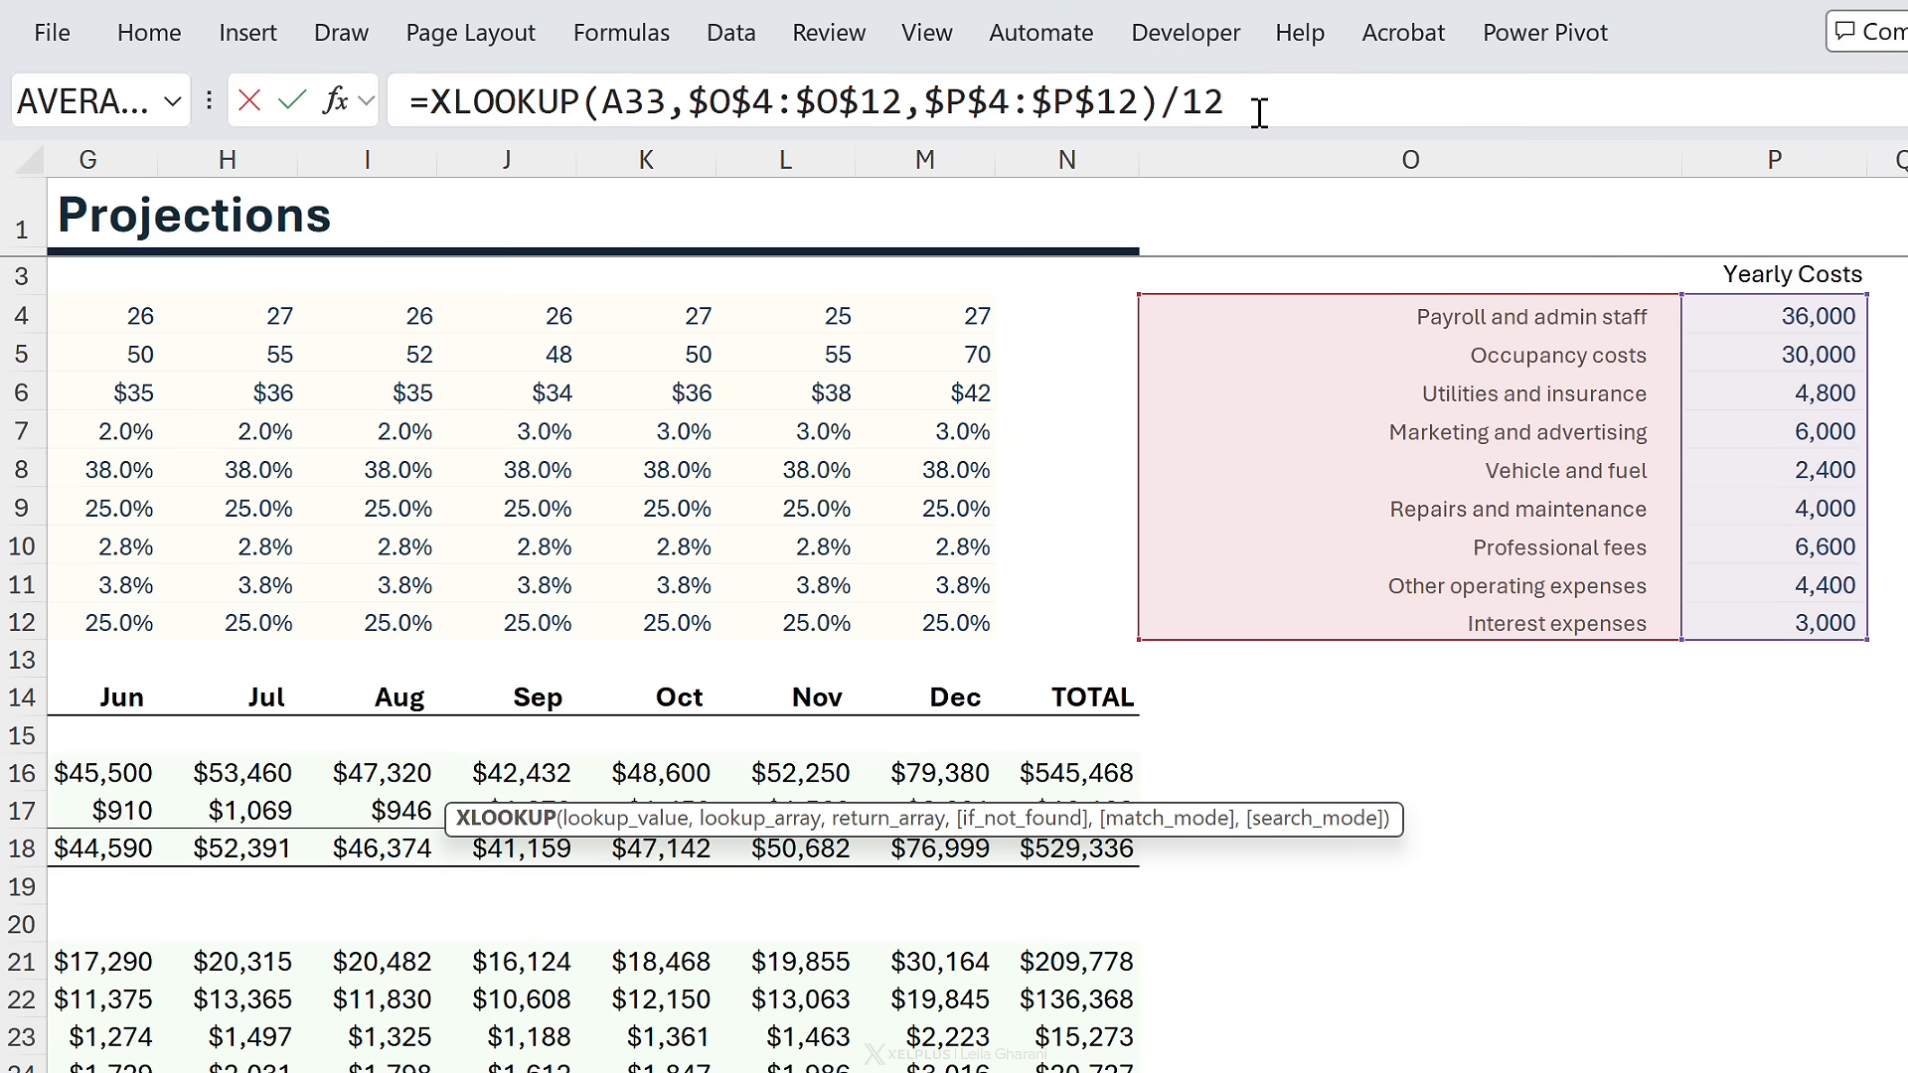
key(ctrl+Return)
scroll(954, 617, left, 2)
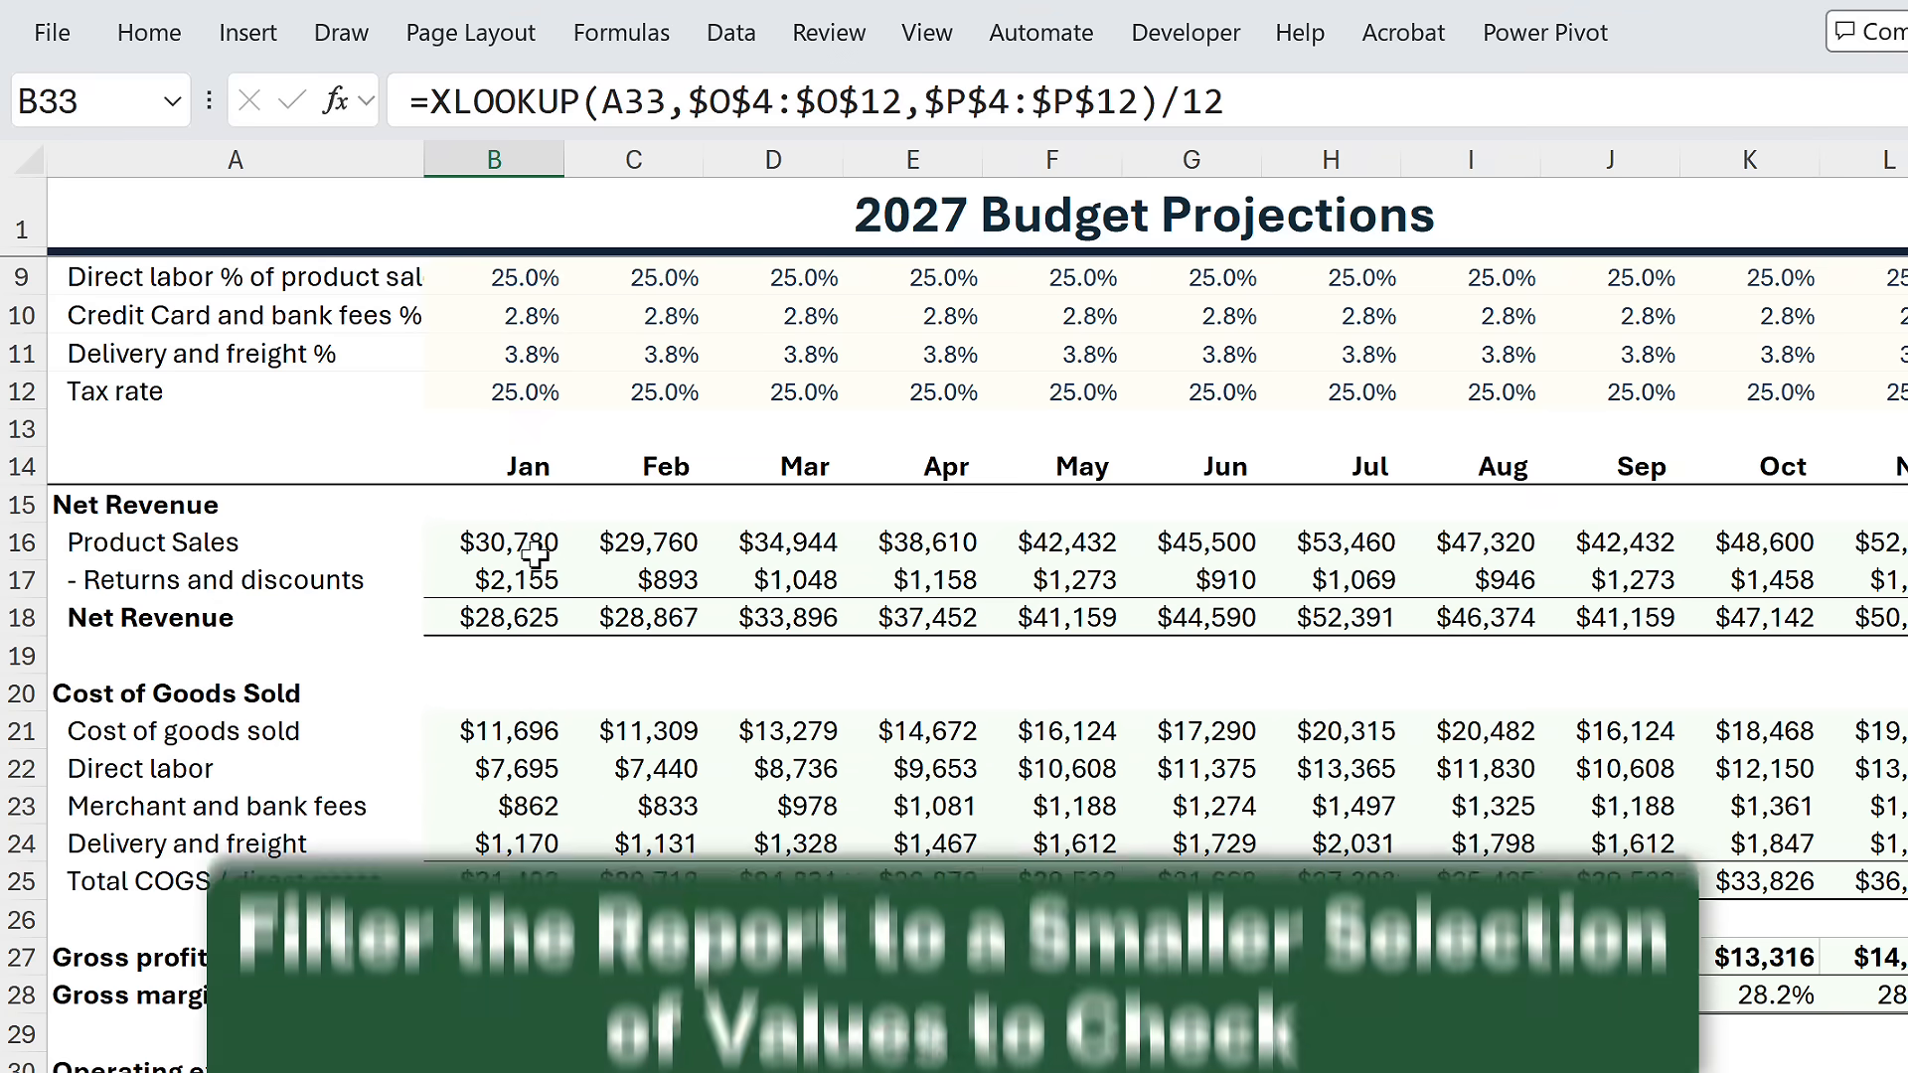
- Select B16, then scroll to the regex lookup table in columns T–U
click(535, 553)
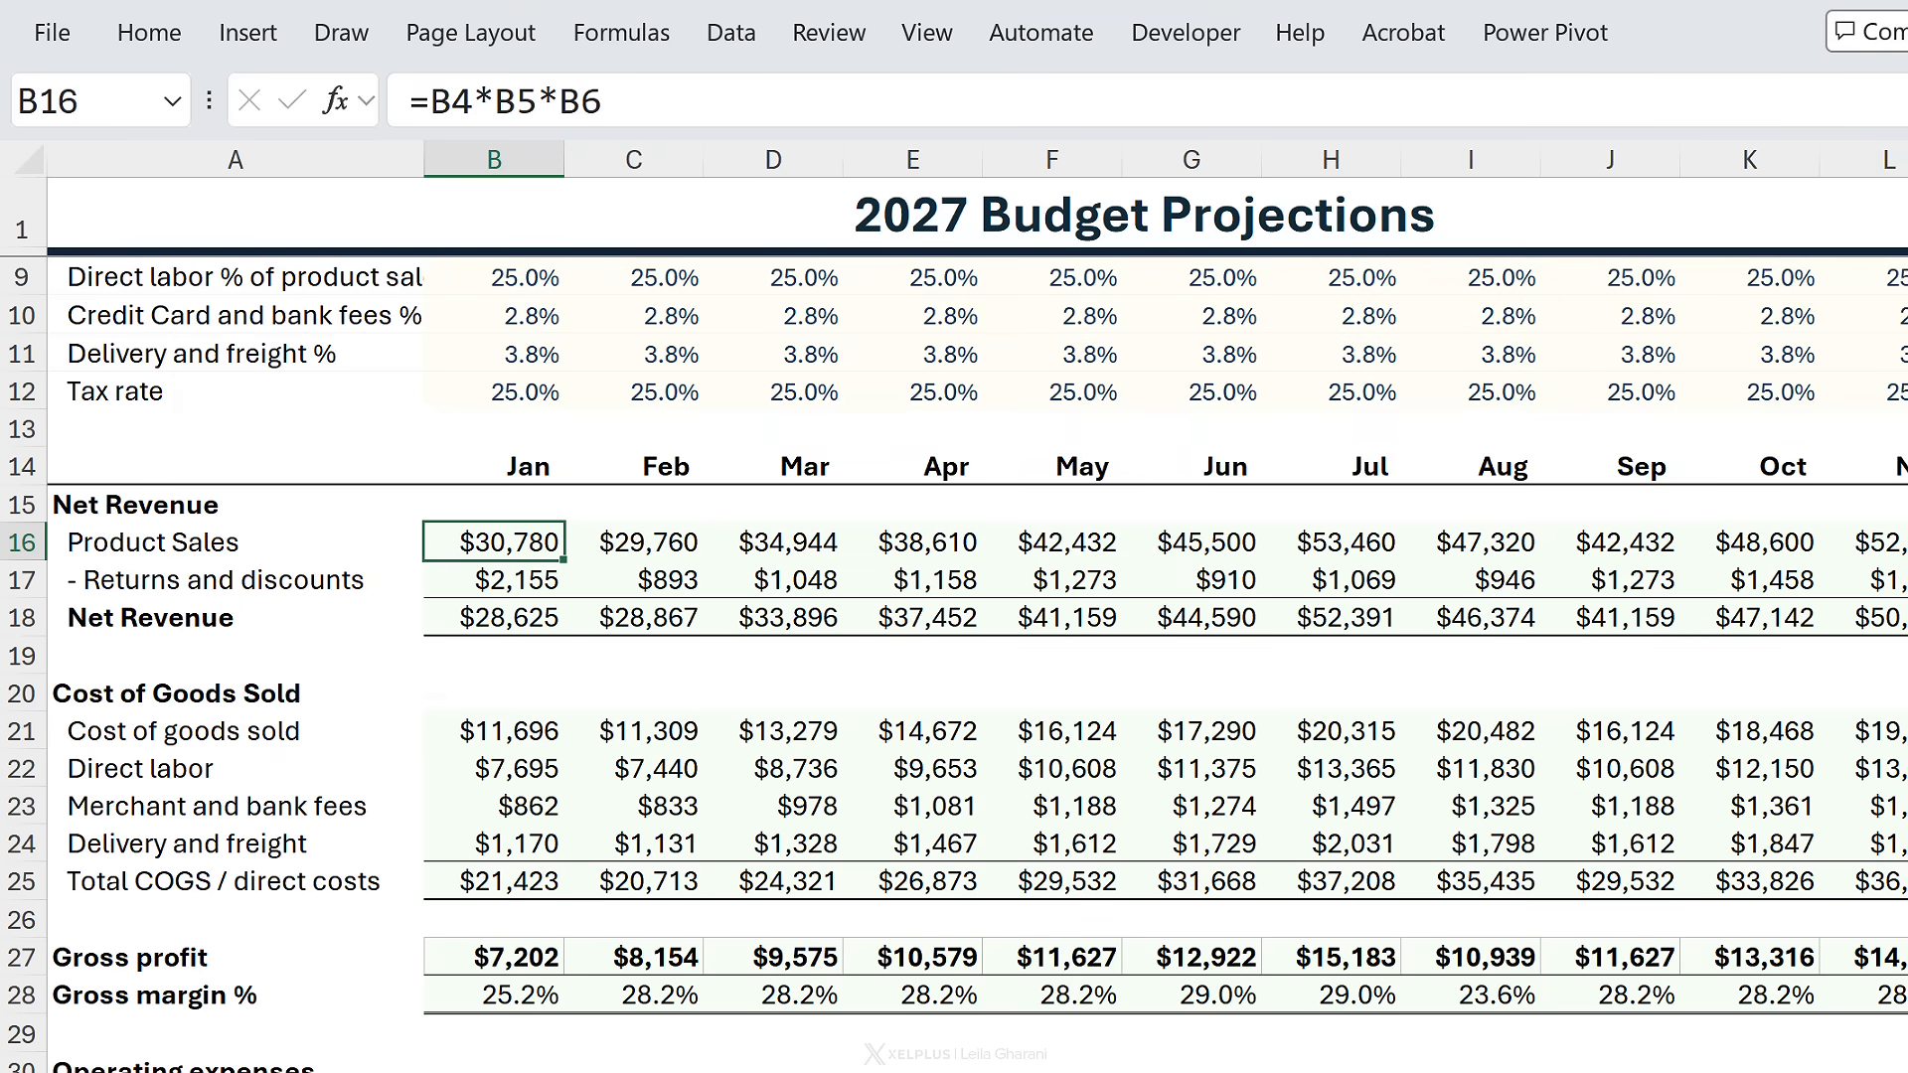
scroll(954, 616, right, 8)
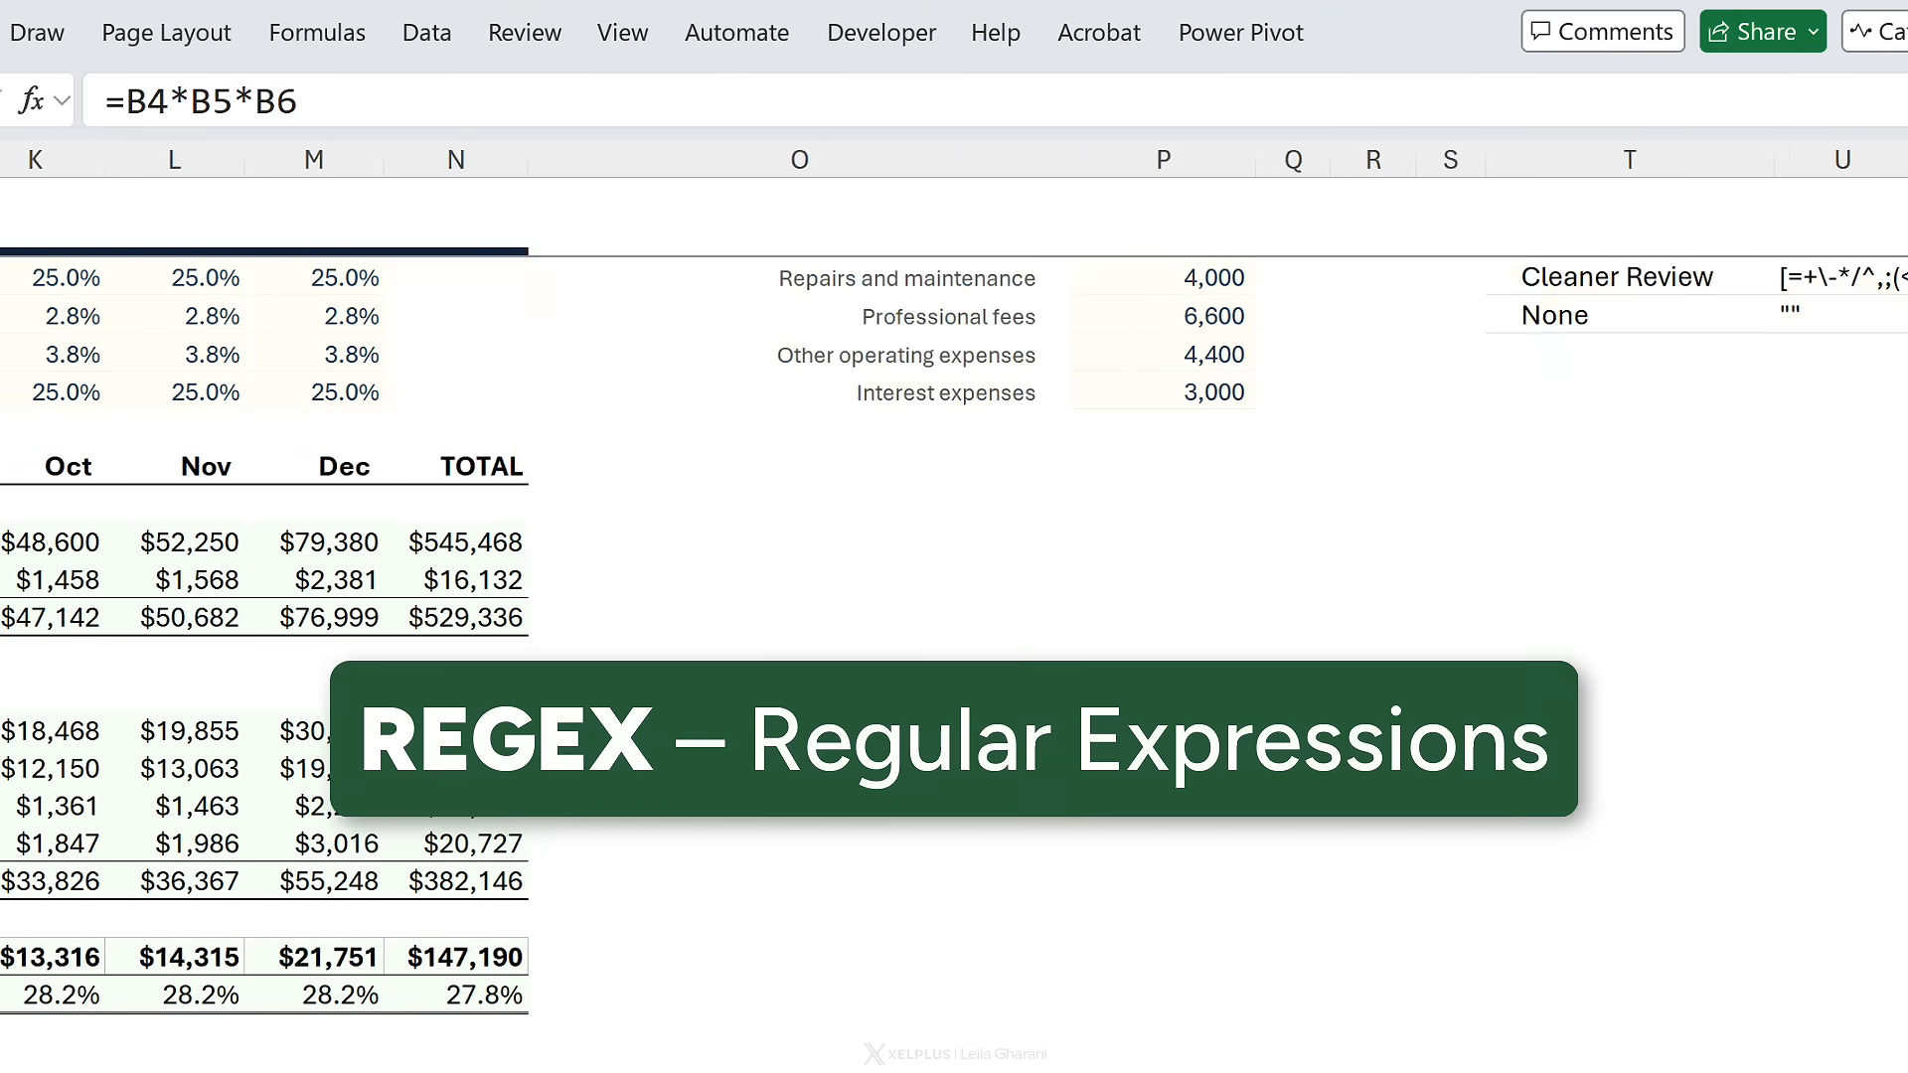
scroll(954, 447, up, 2)
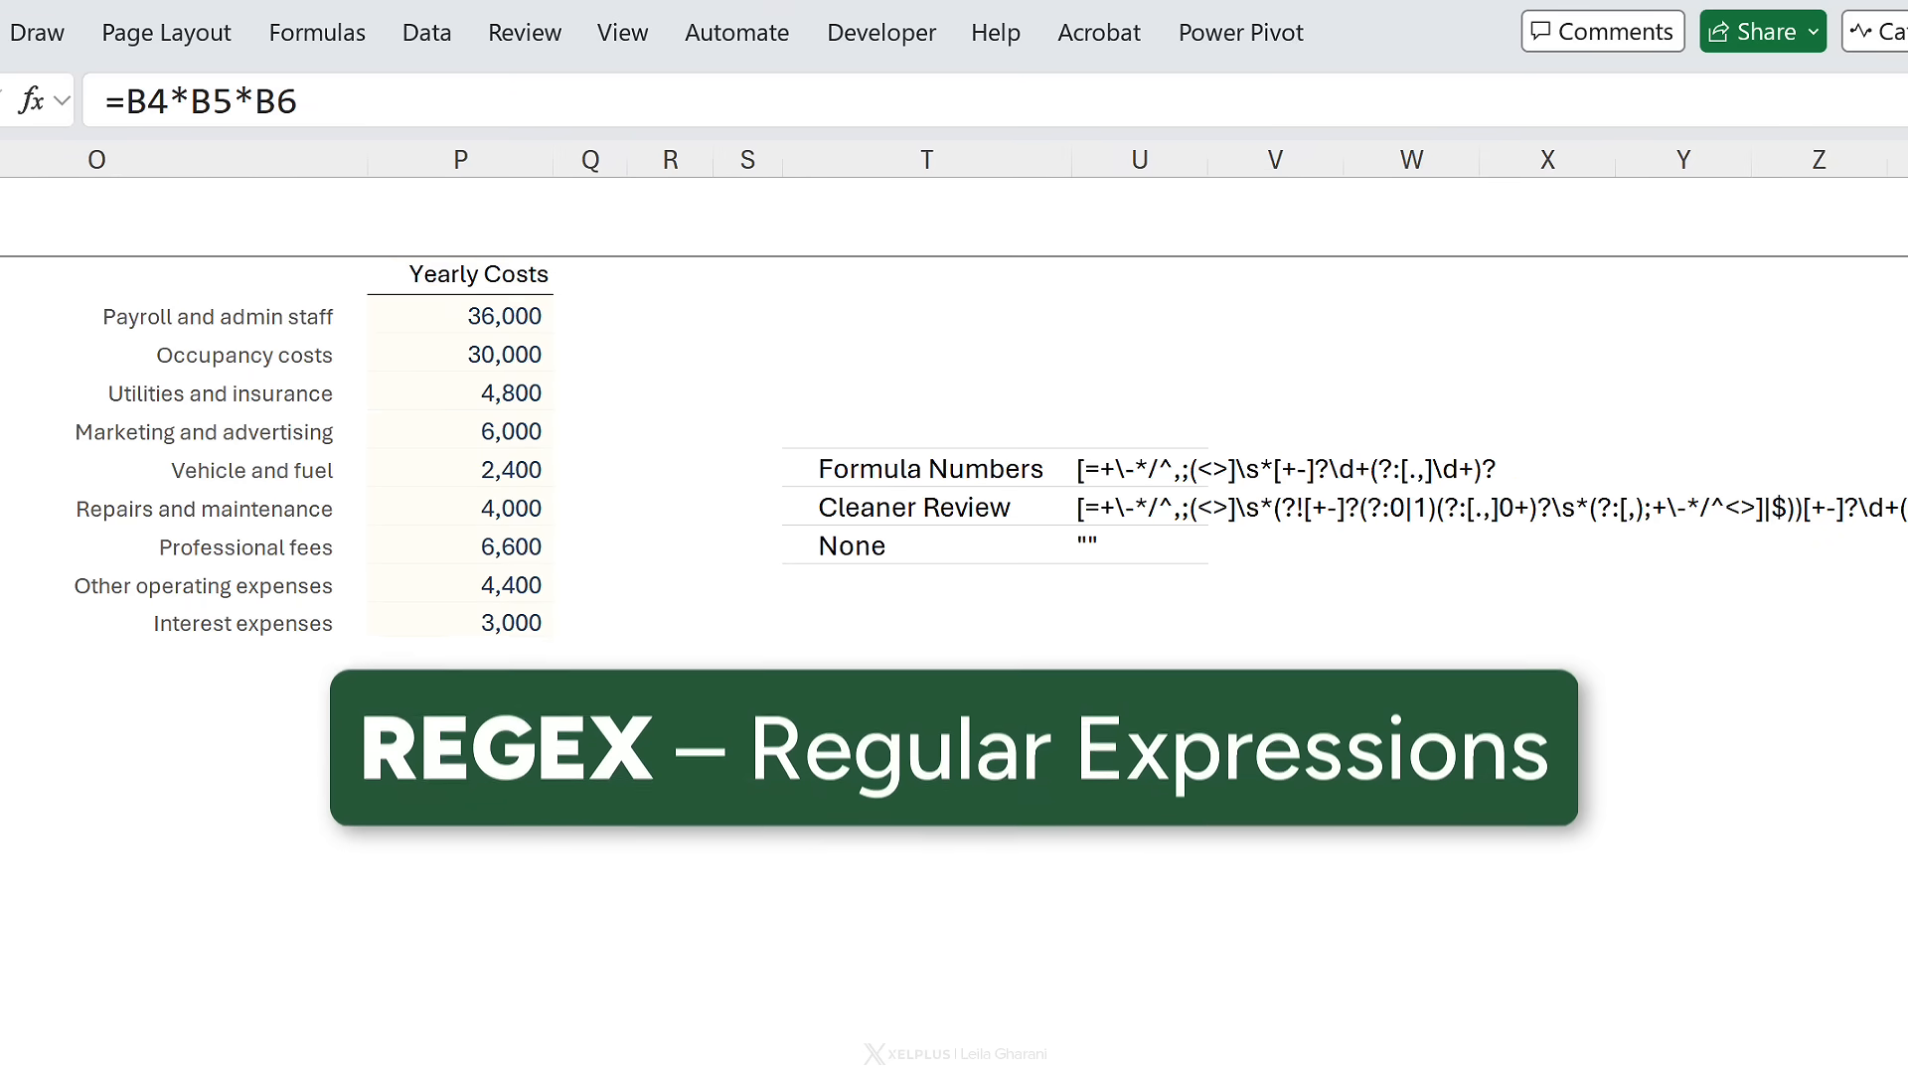
scroll(954, 597, right, 1)
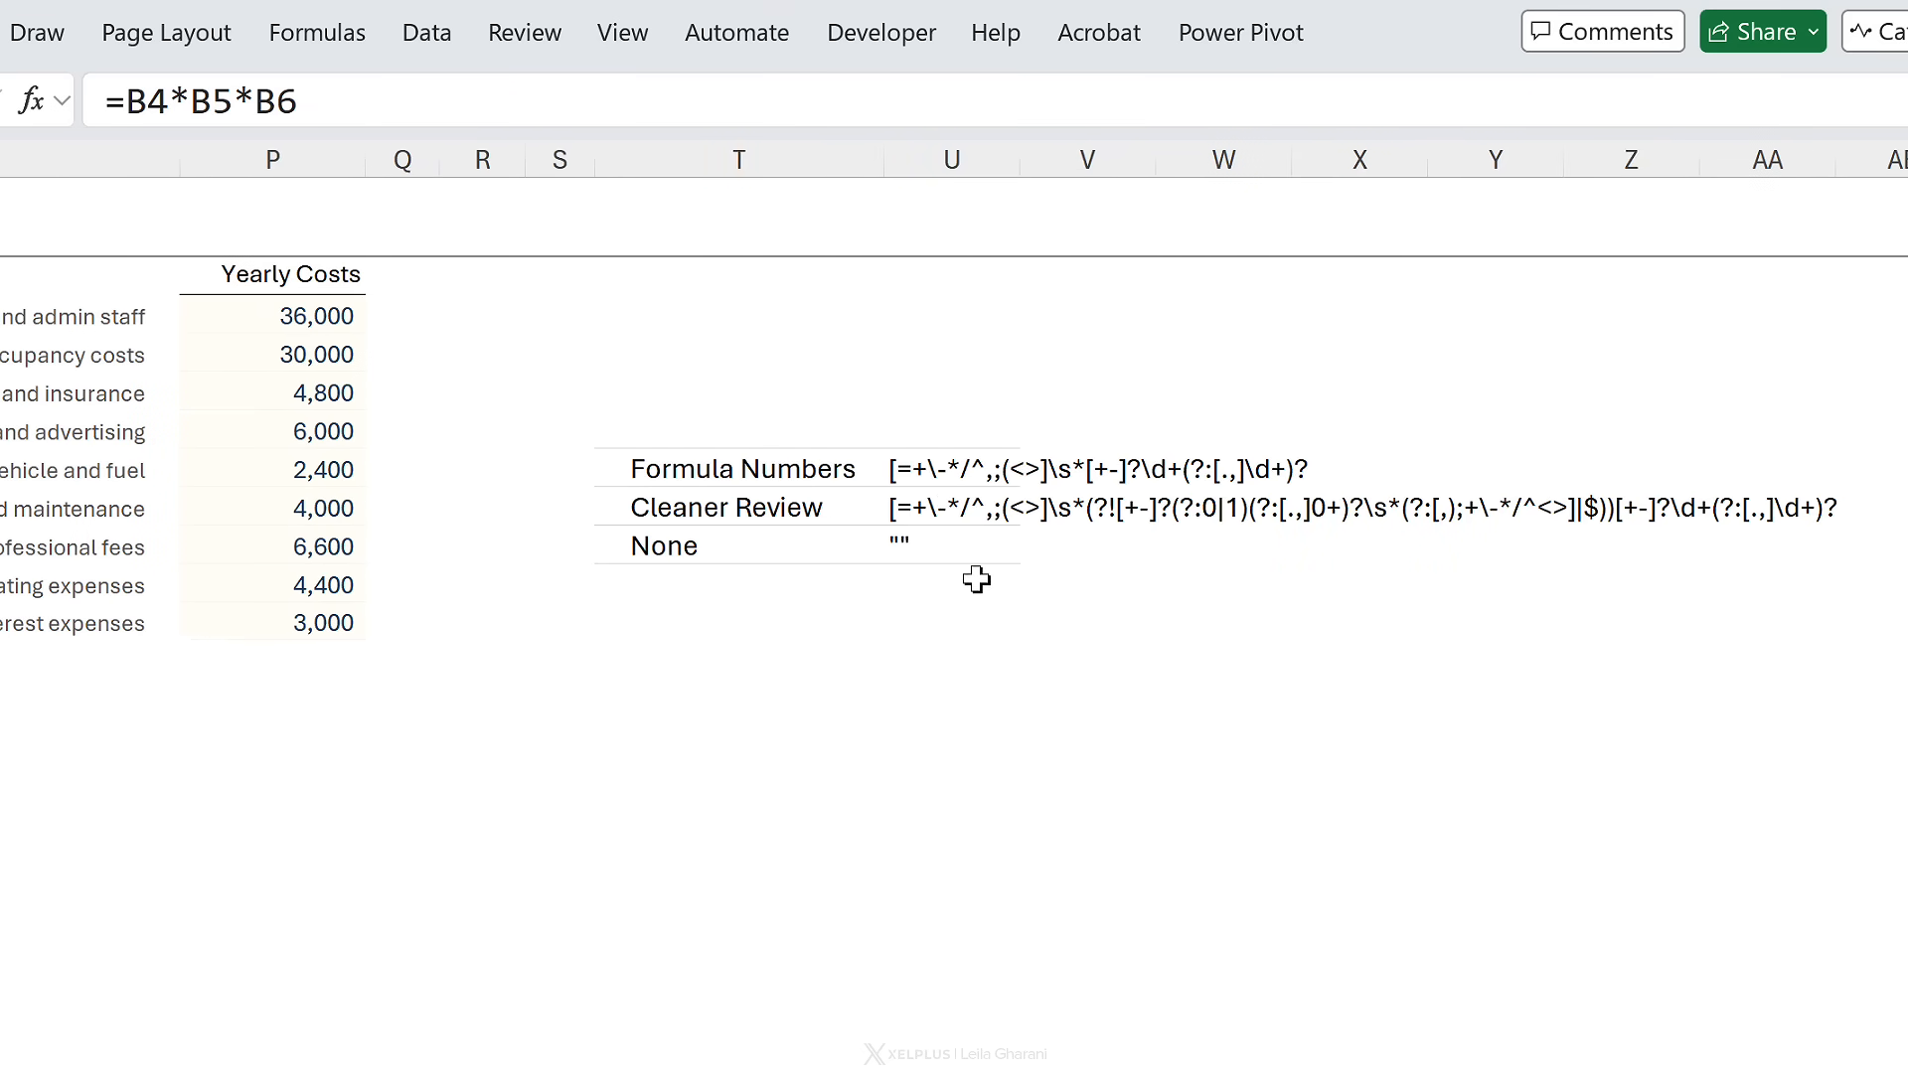
- Review the Formula Numbers and Cleaner Review regexes in column U without changing them
click(921, 473)
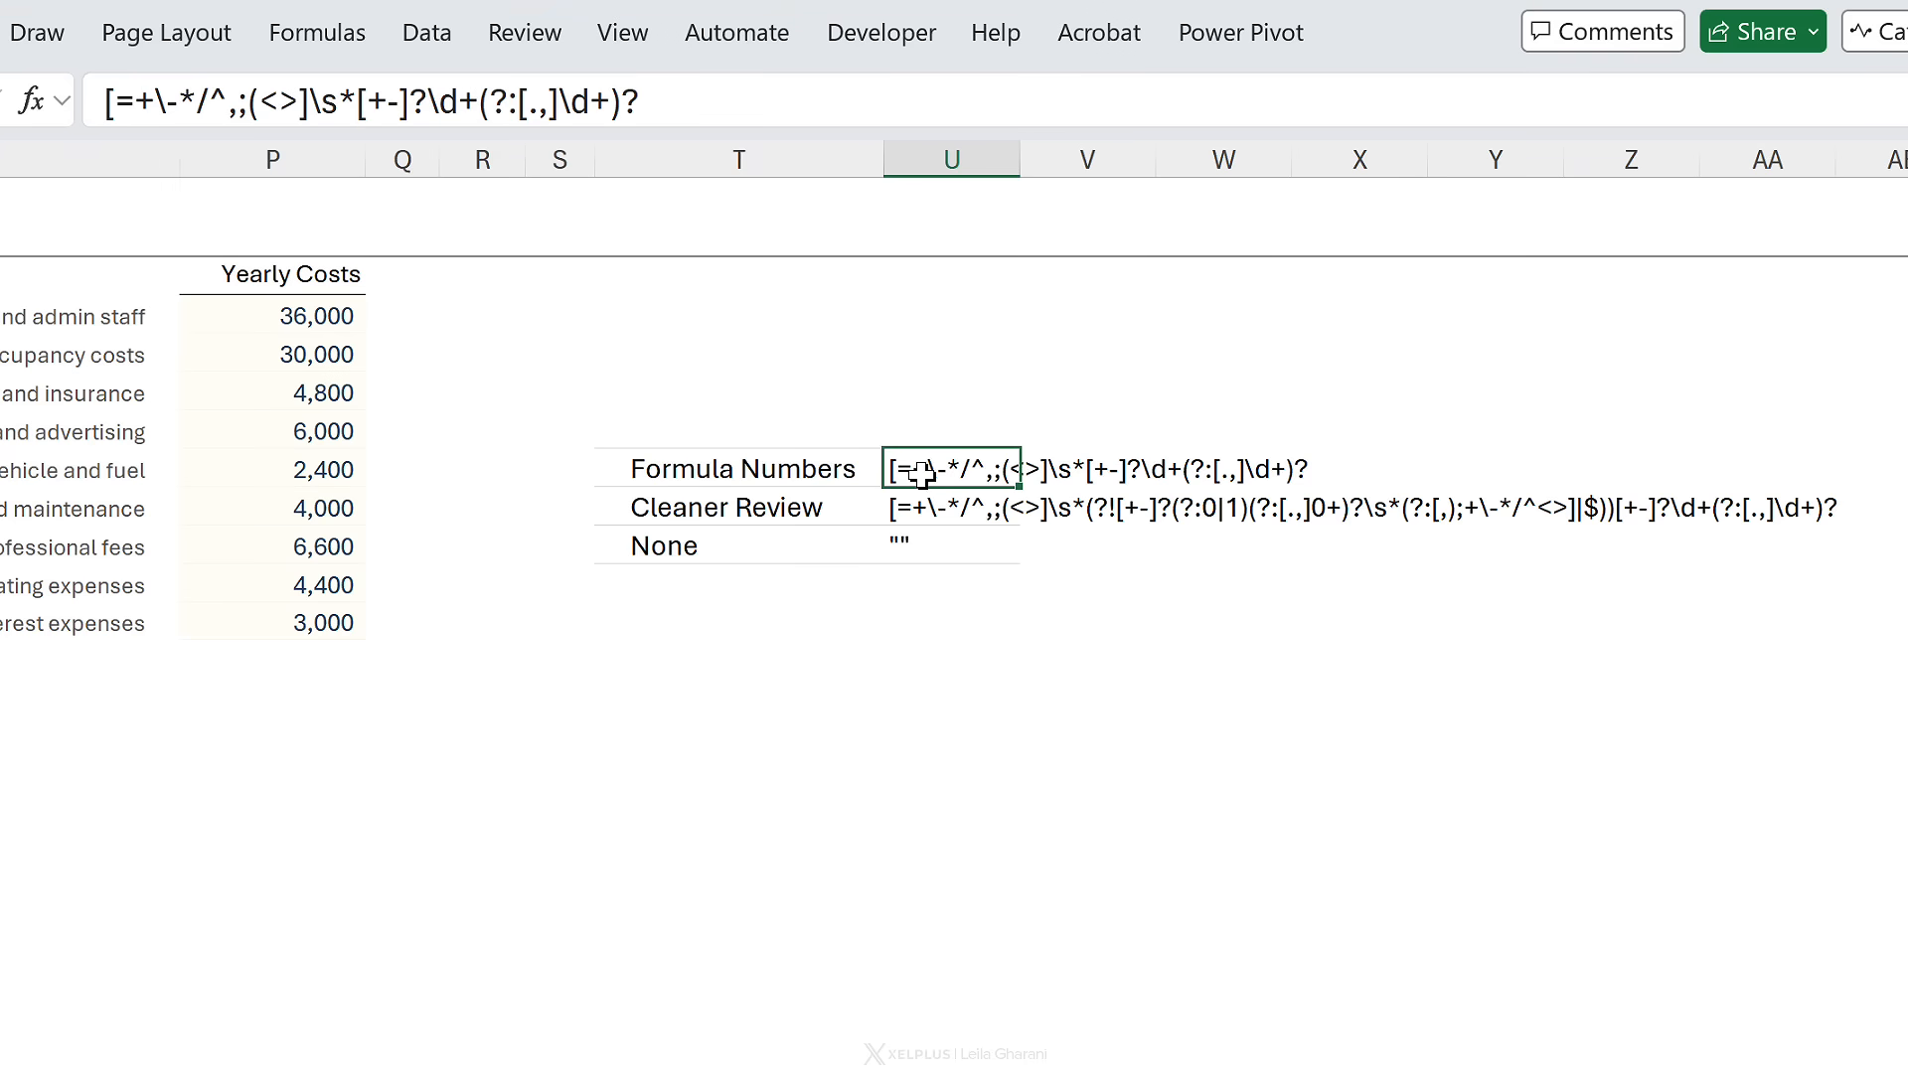
click(921, 512)
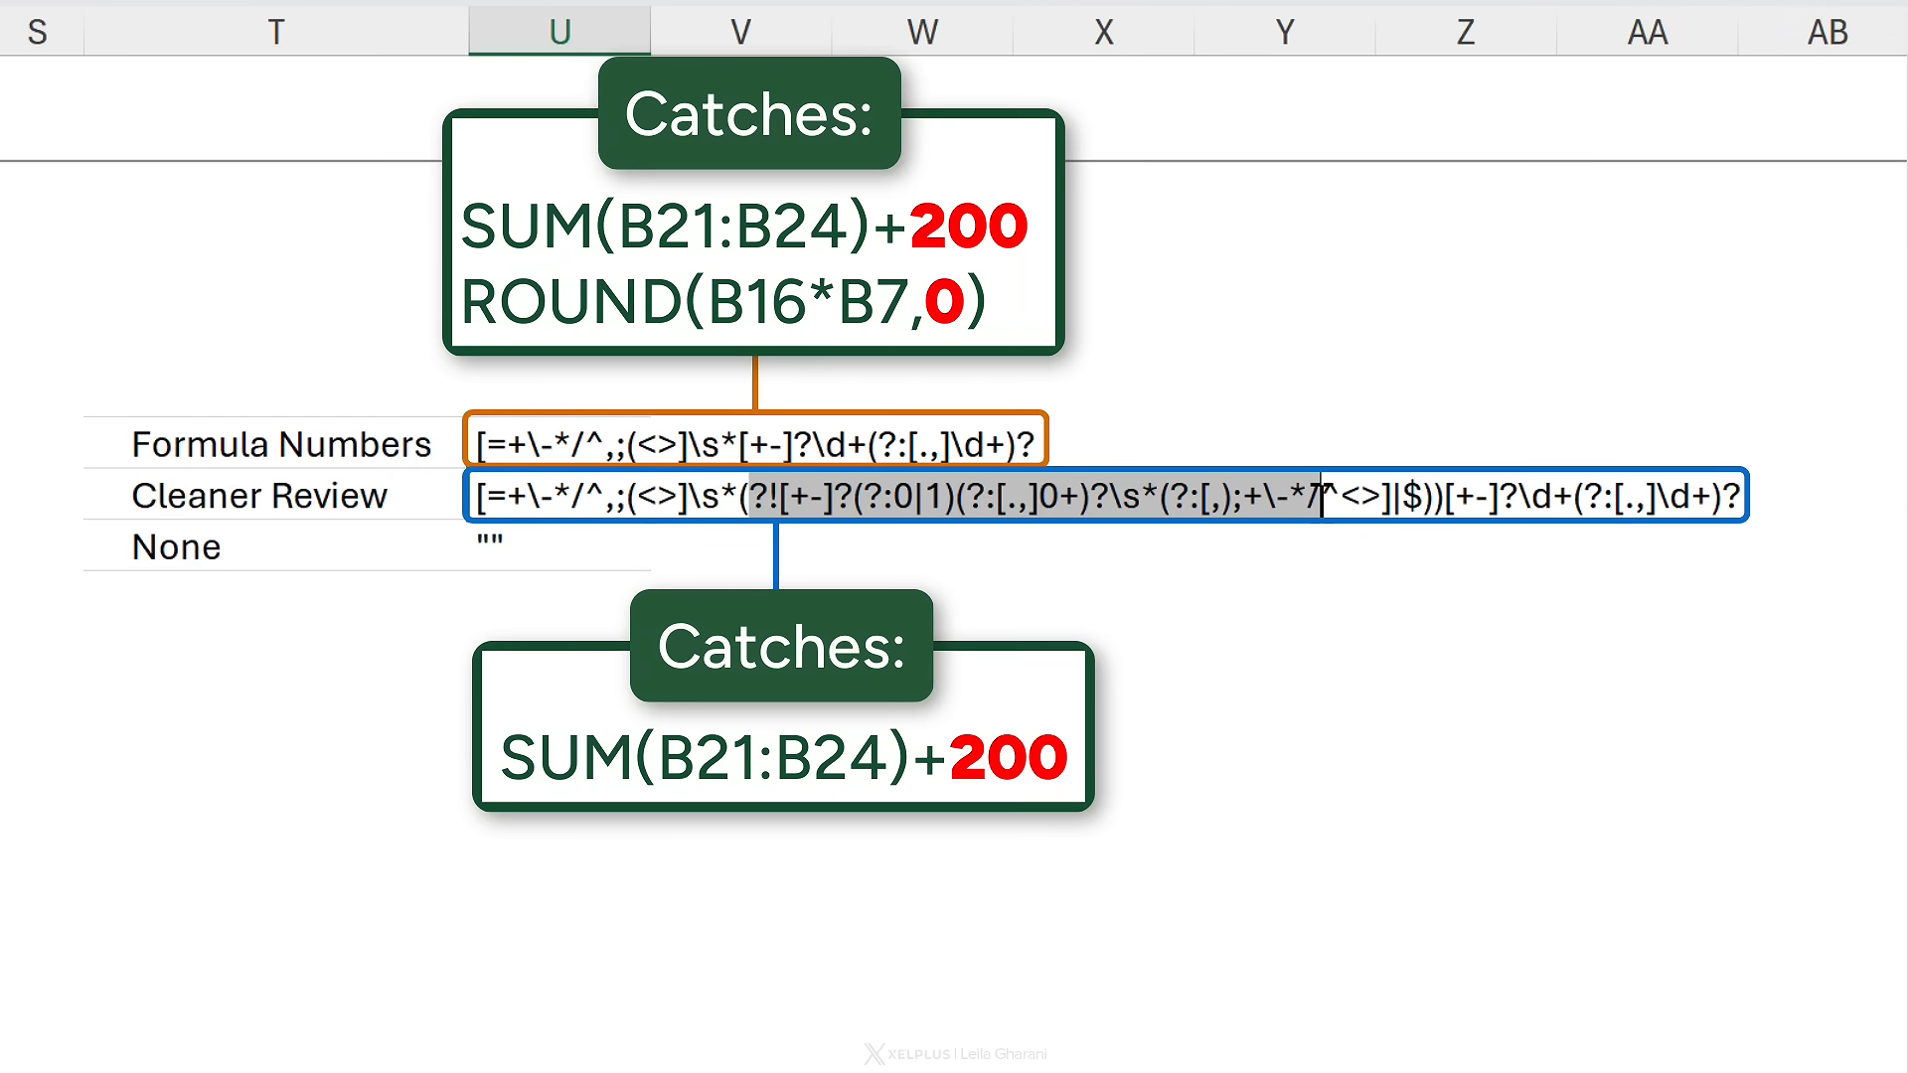
drag(1322, 495, 1434, 497)
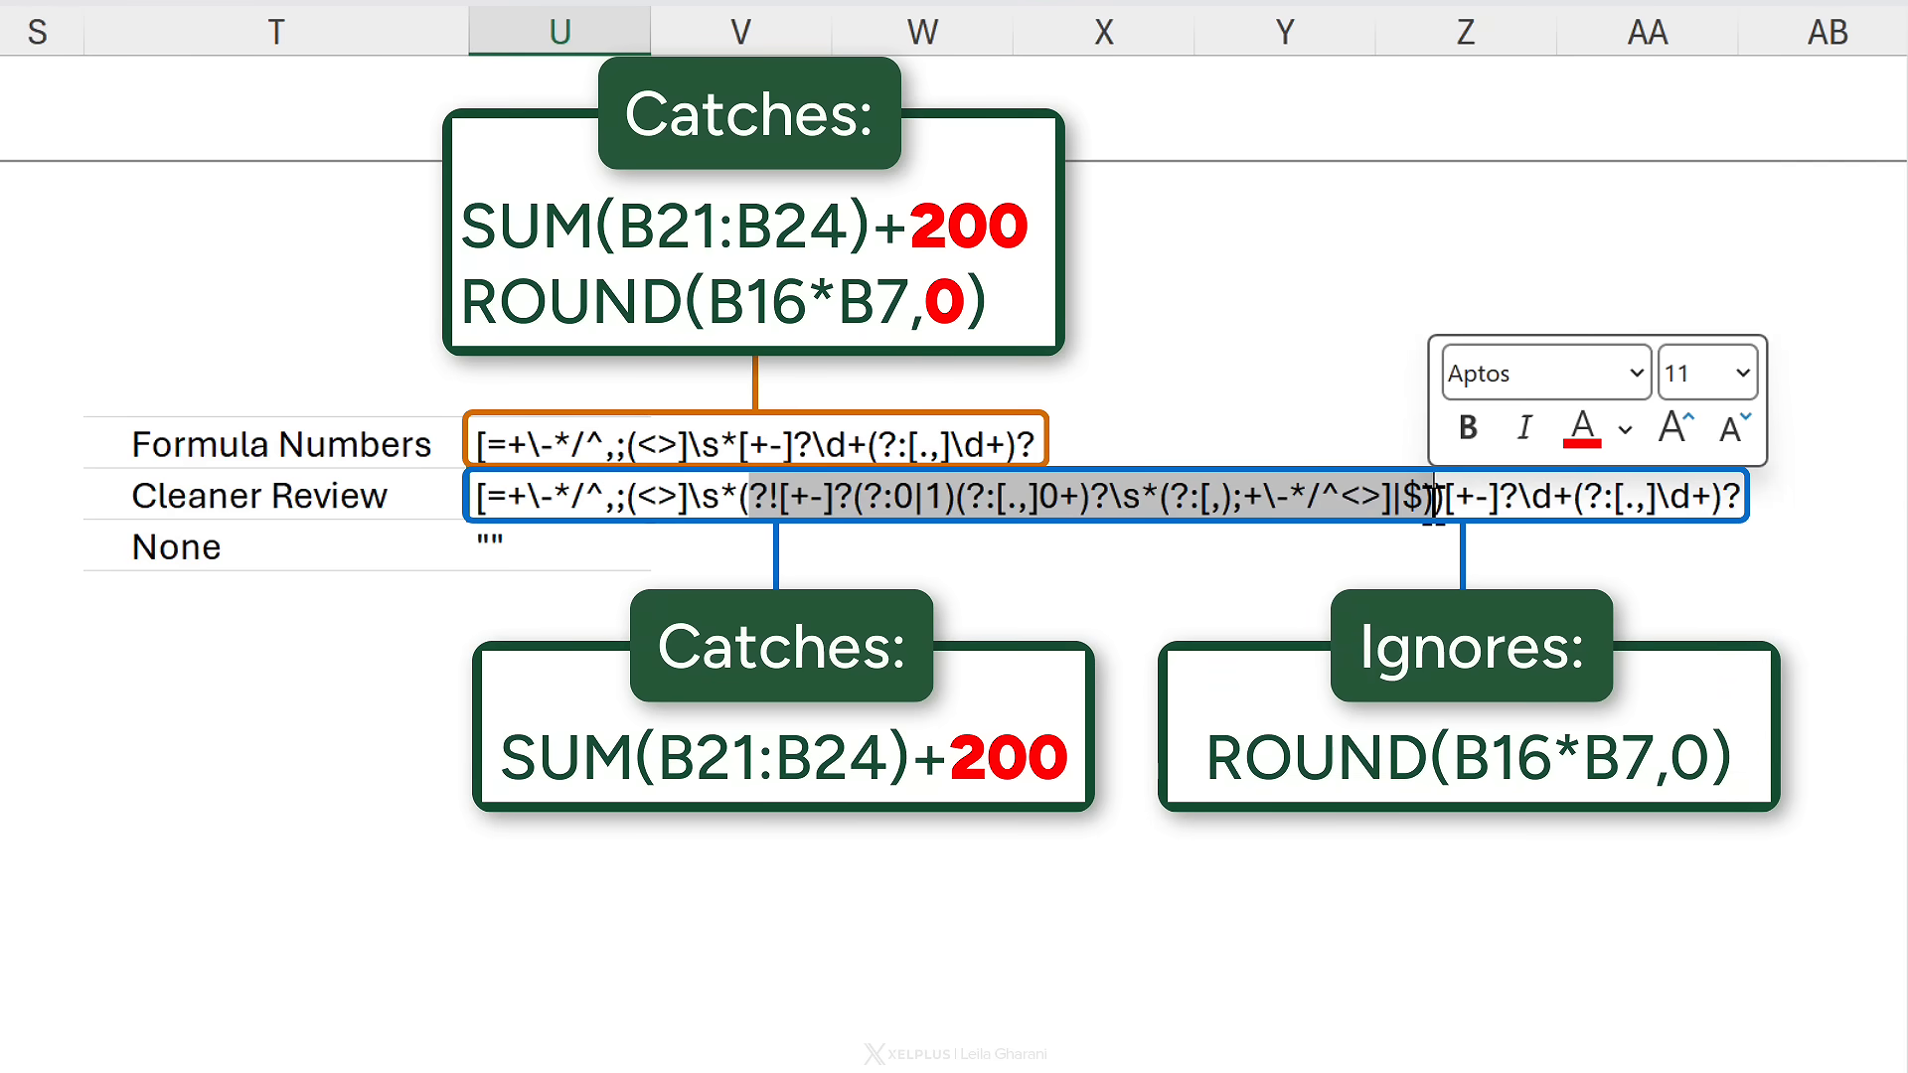
key(Escape)
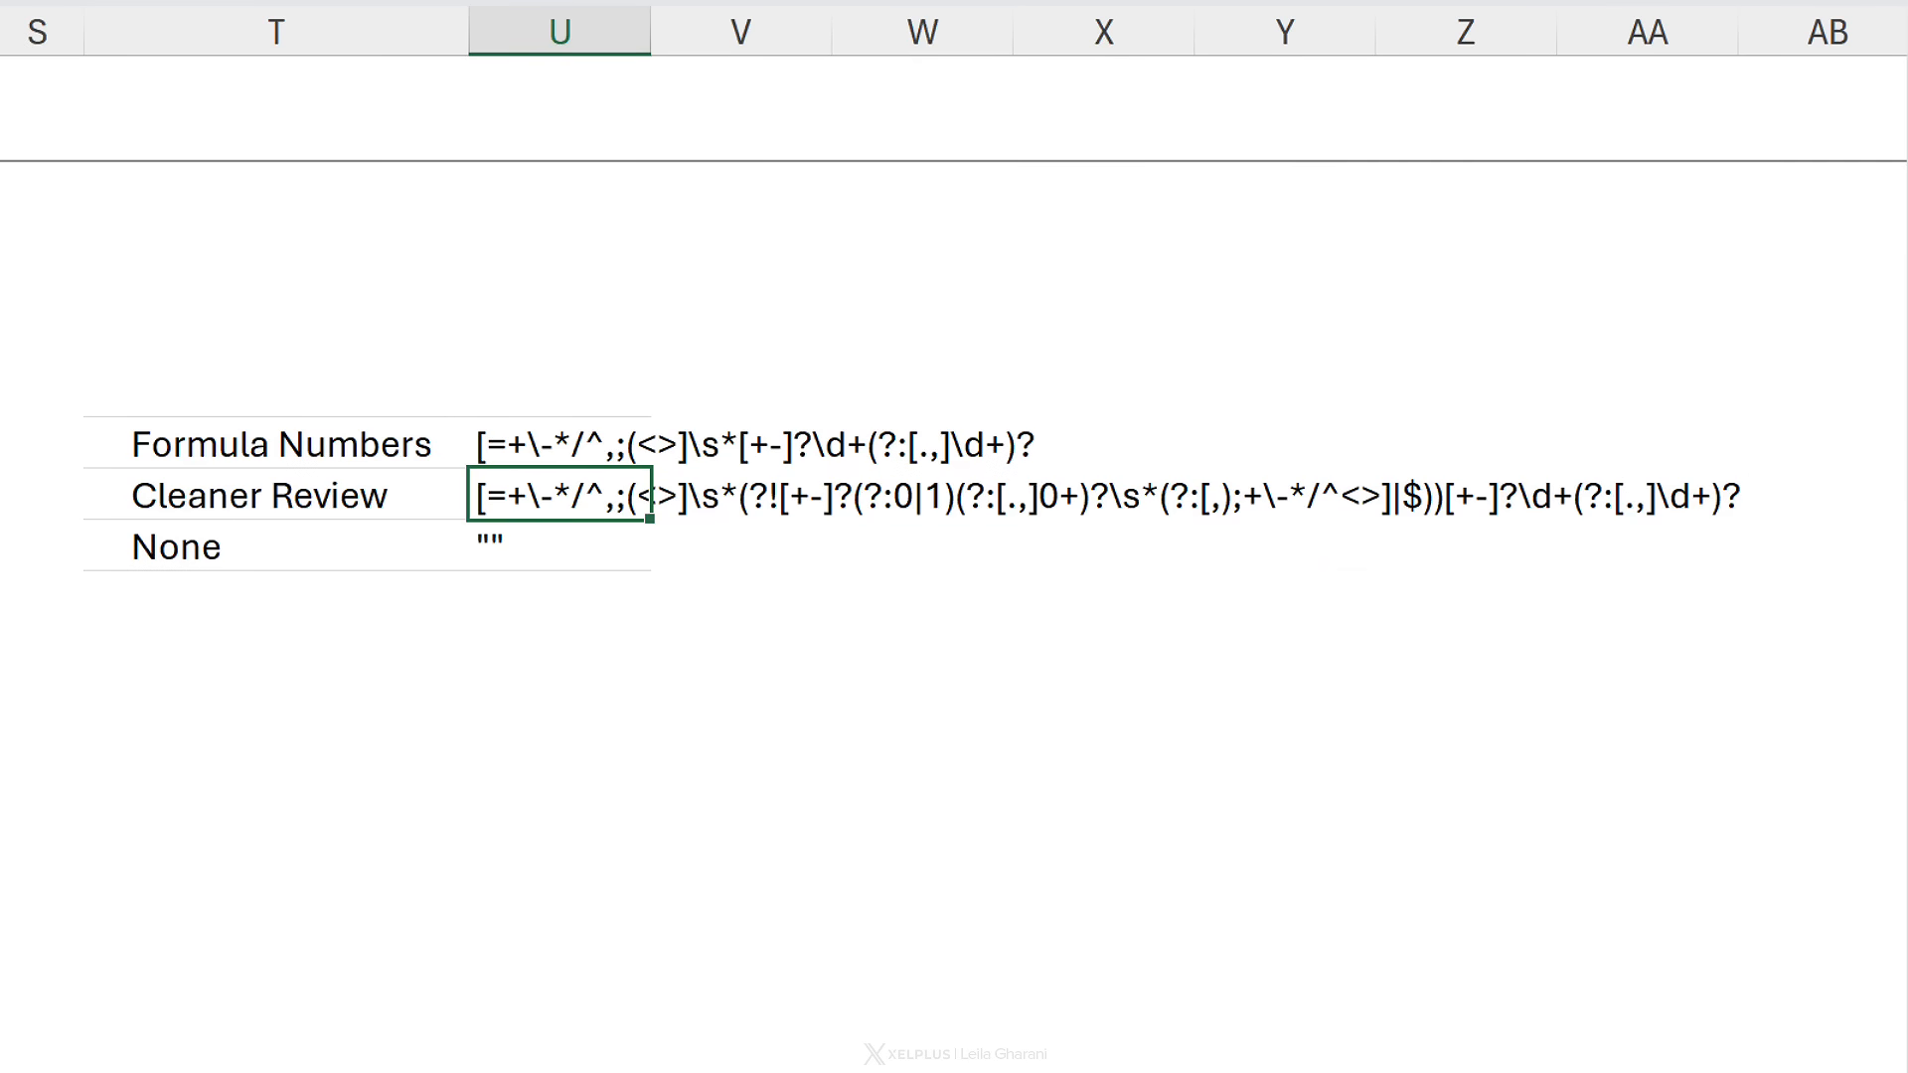
key(Left)
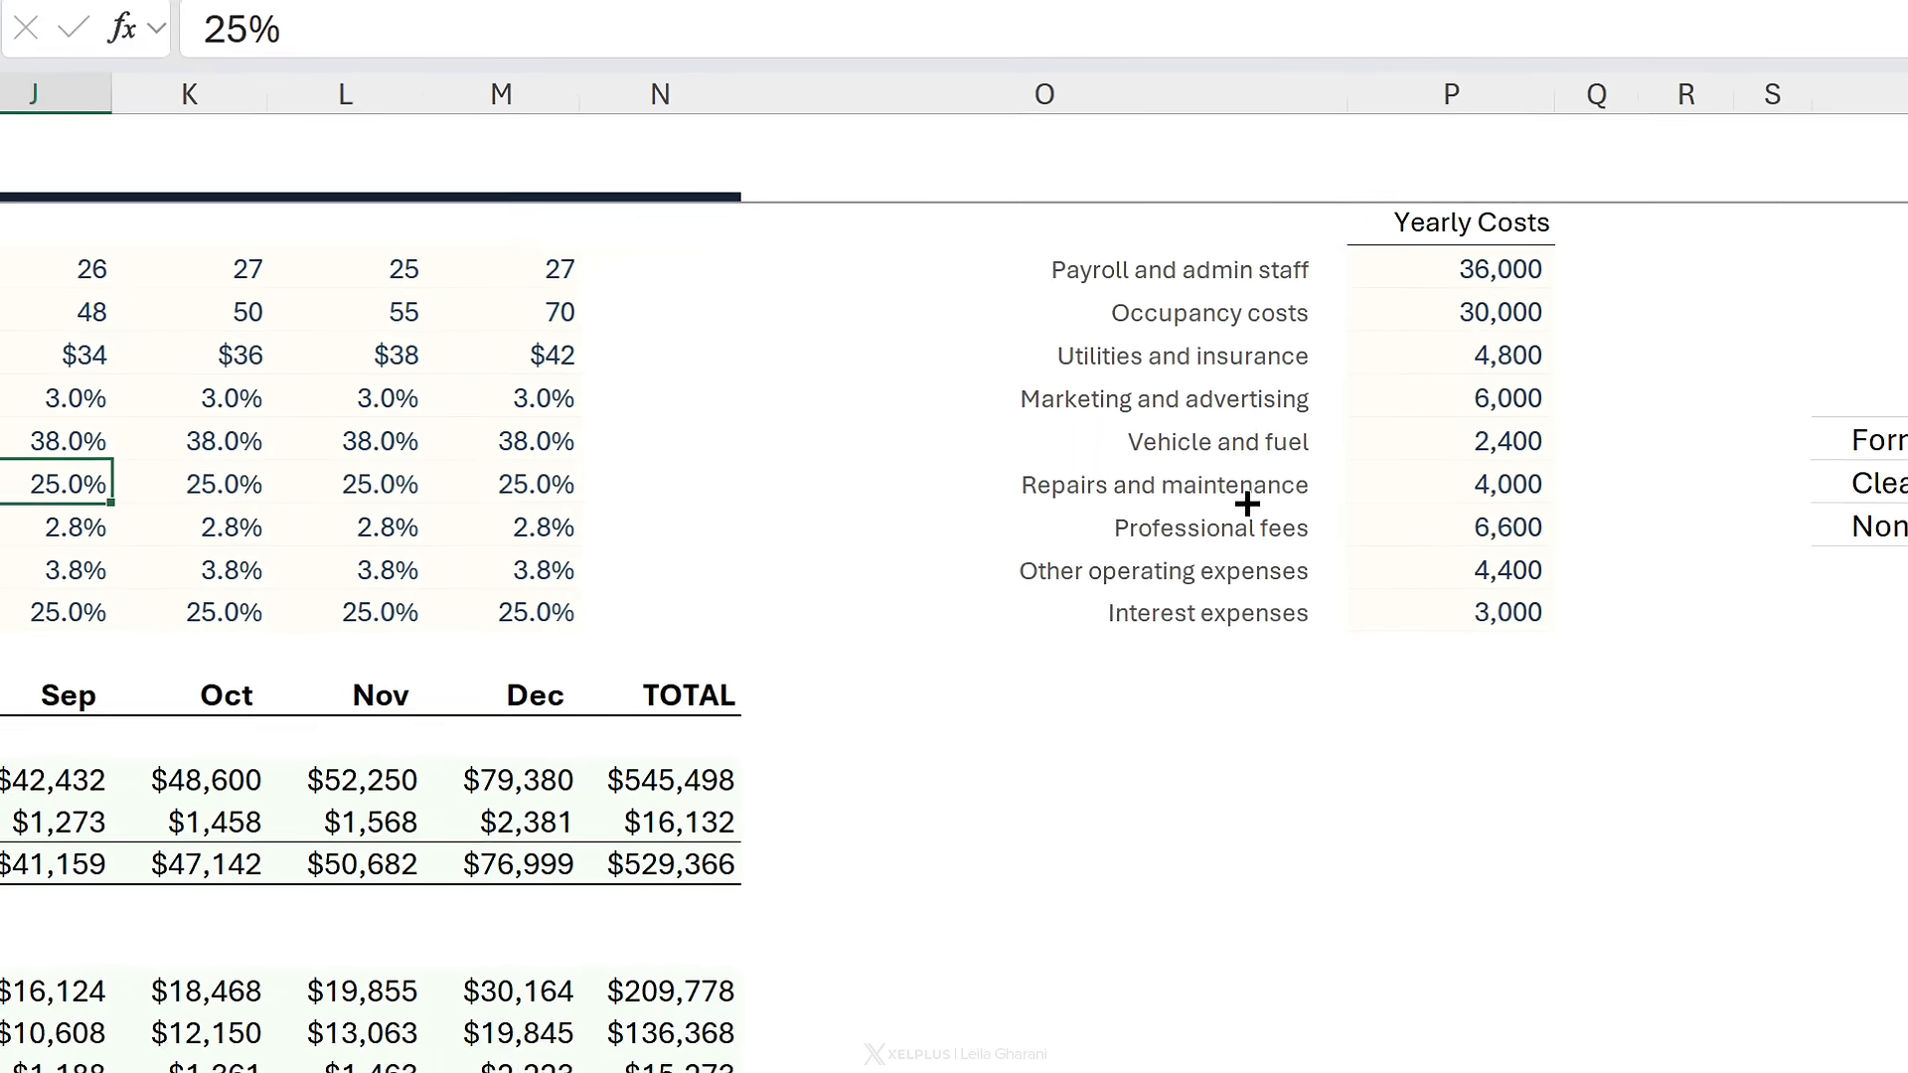
- Enter =FORMULATEXT(M17) in O17 to show December's cost formula as text
click(802, 507)
key(Down)
key(Down)
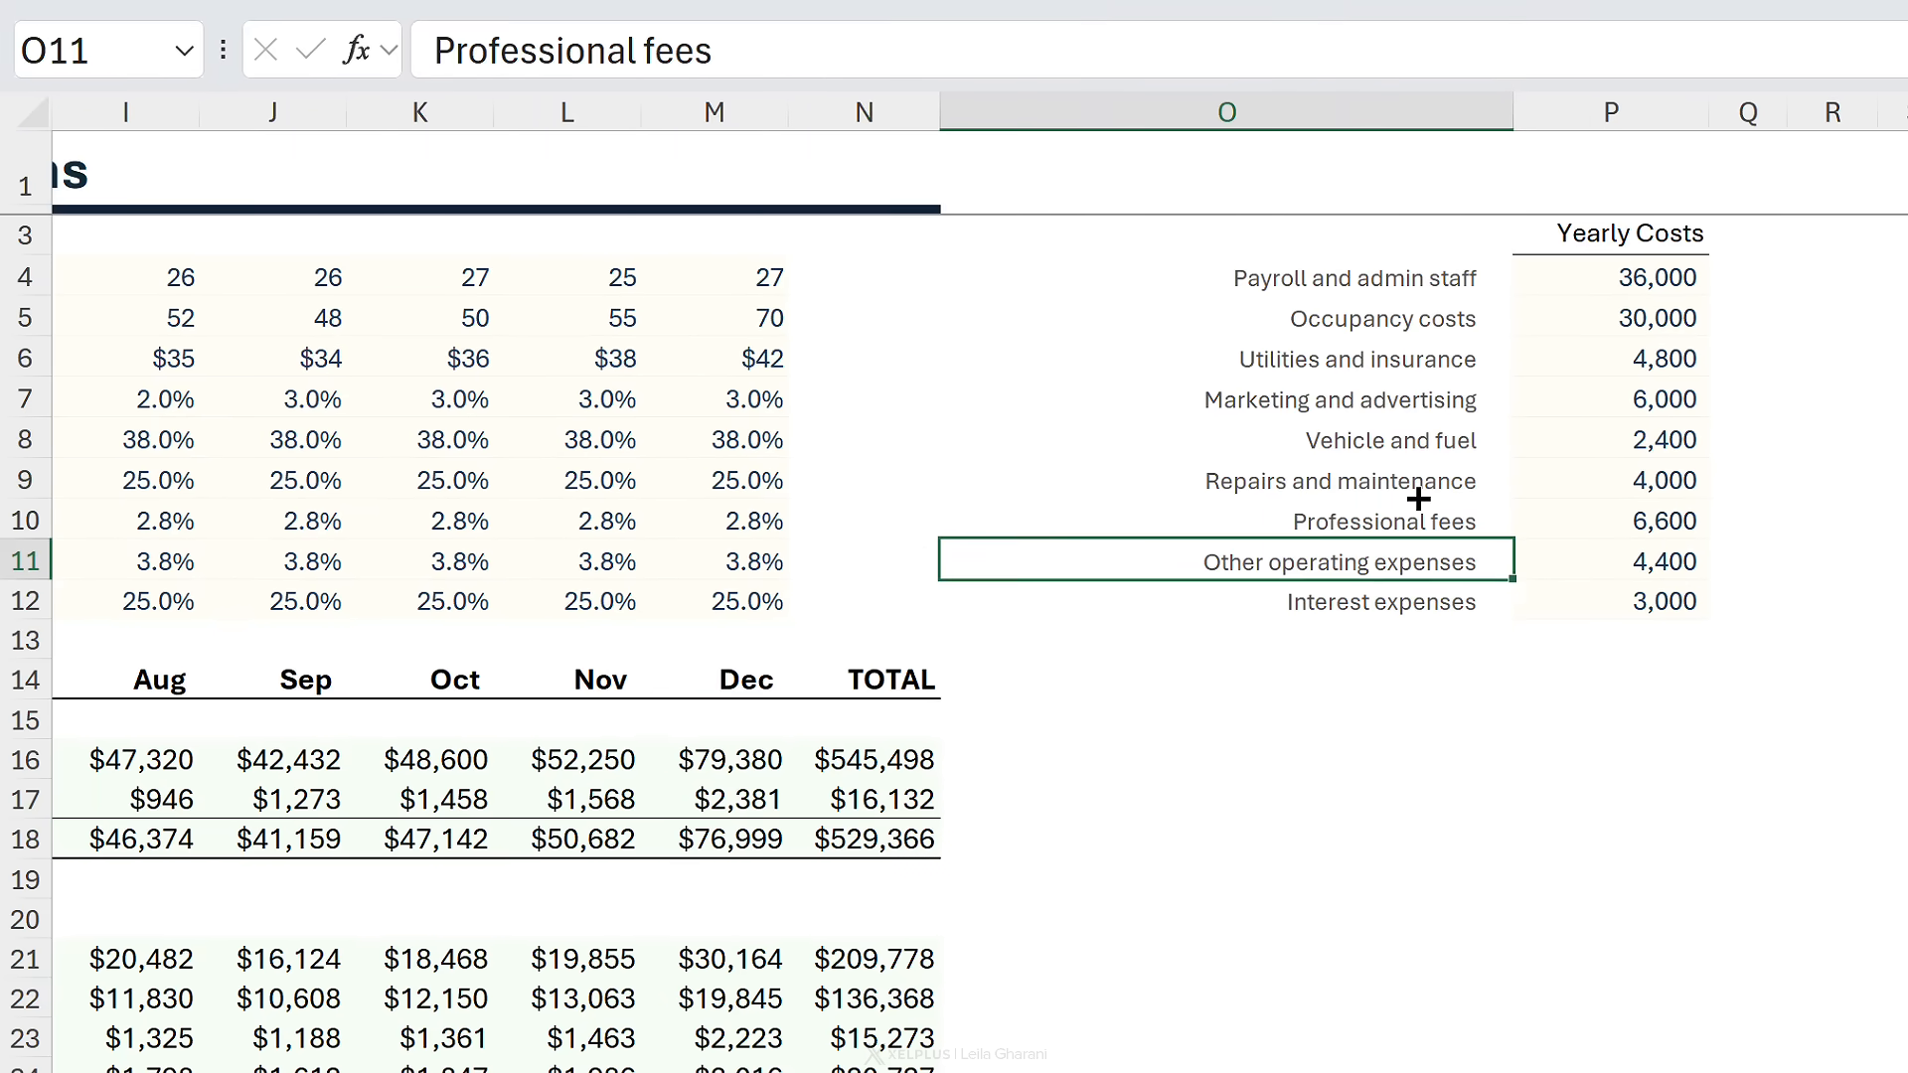
key(Down)
key(Down)
key(Down)
key(Down)
key(Down)
key(Down)
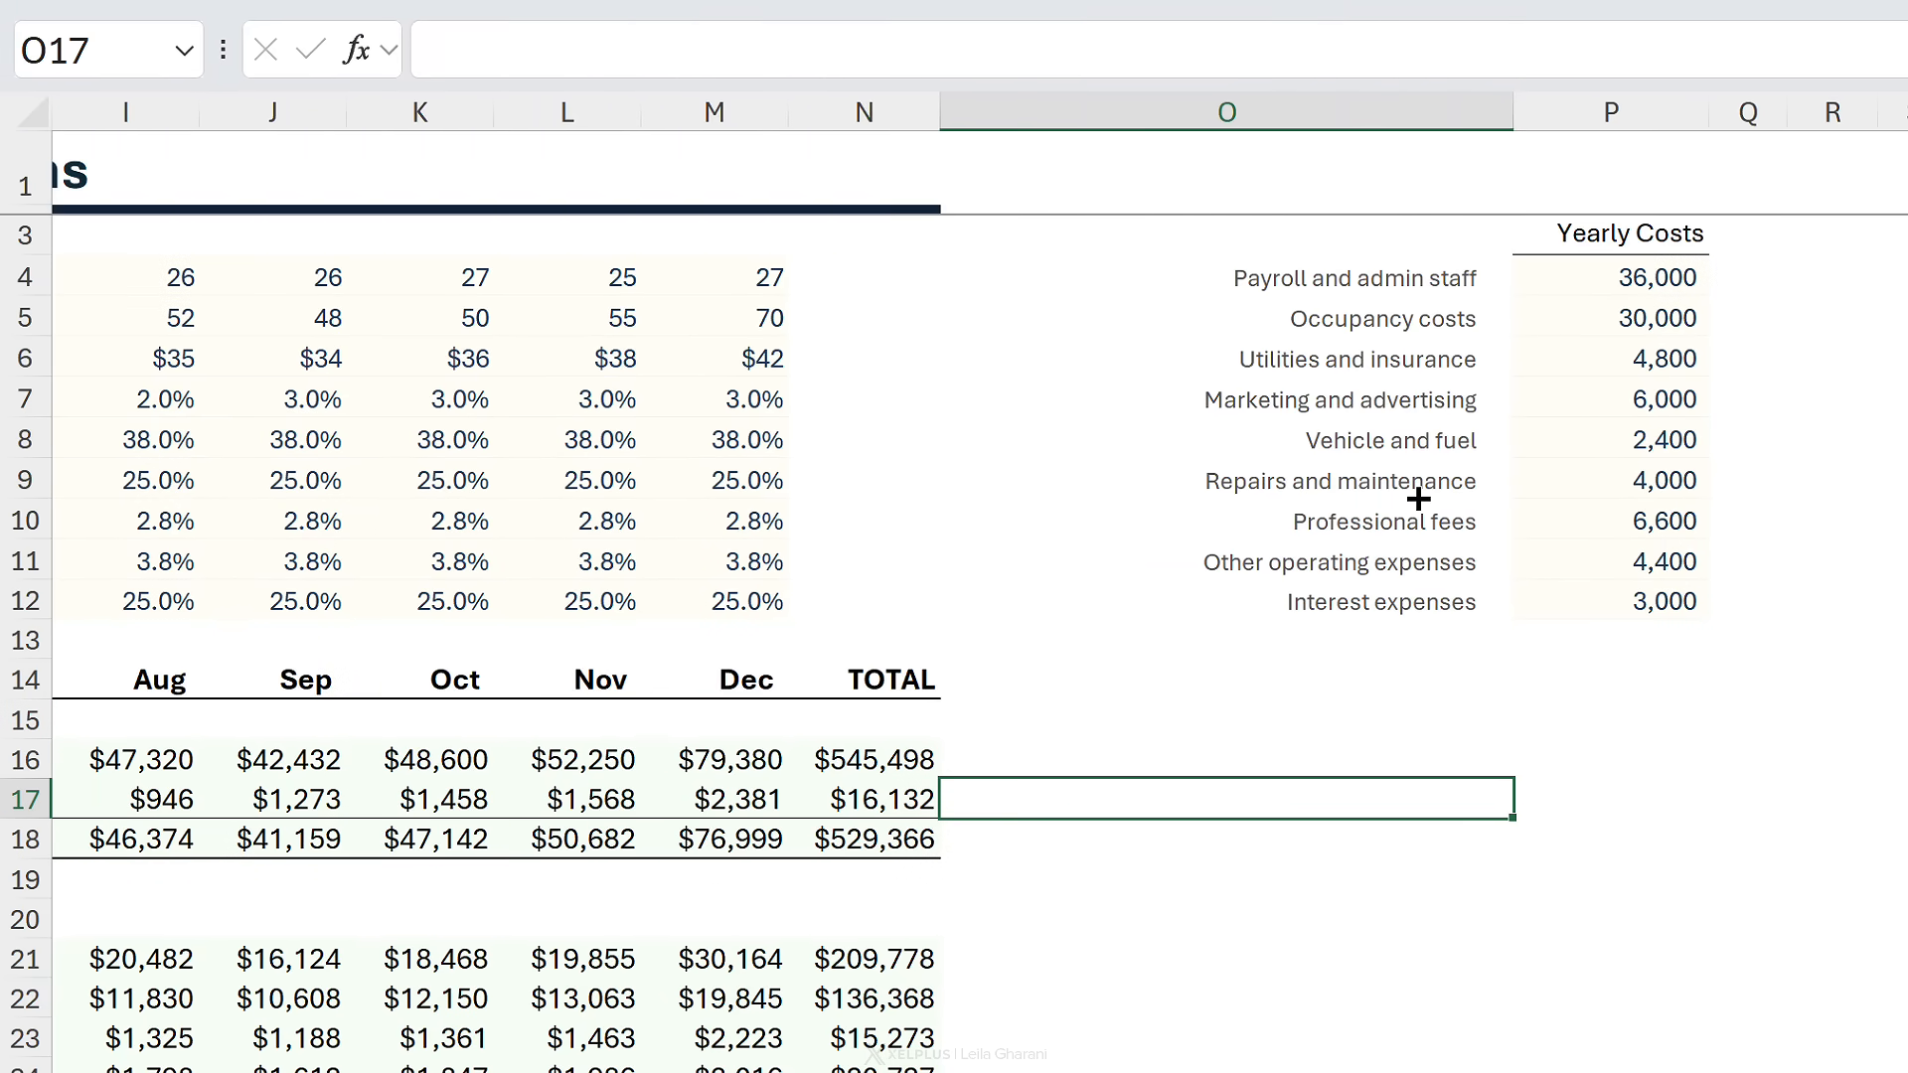
key(Left)
key(Left)
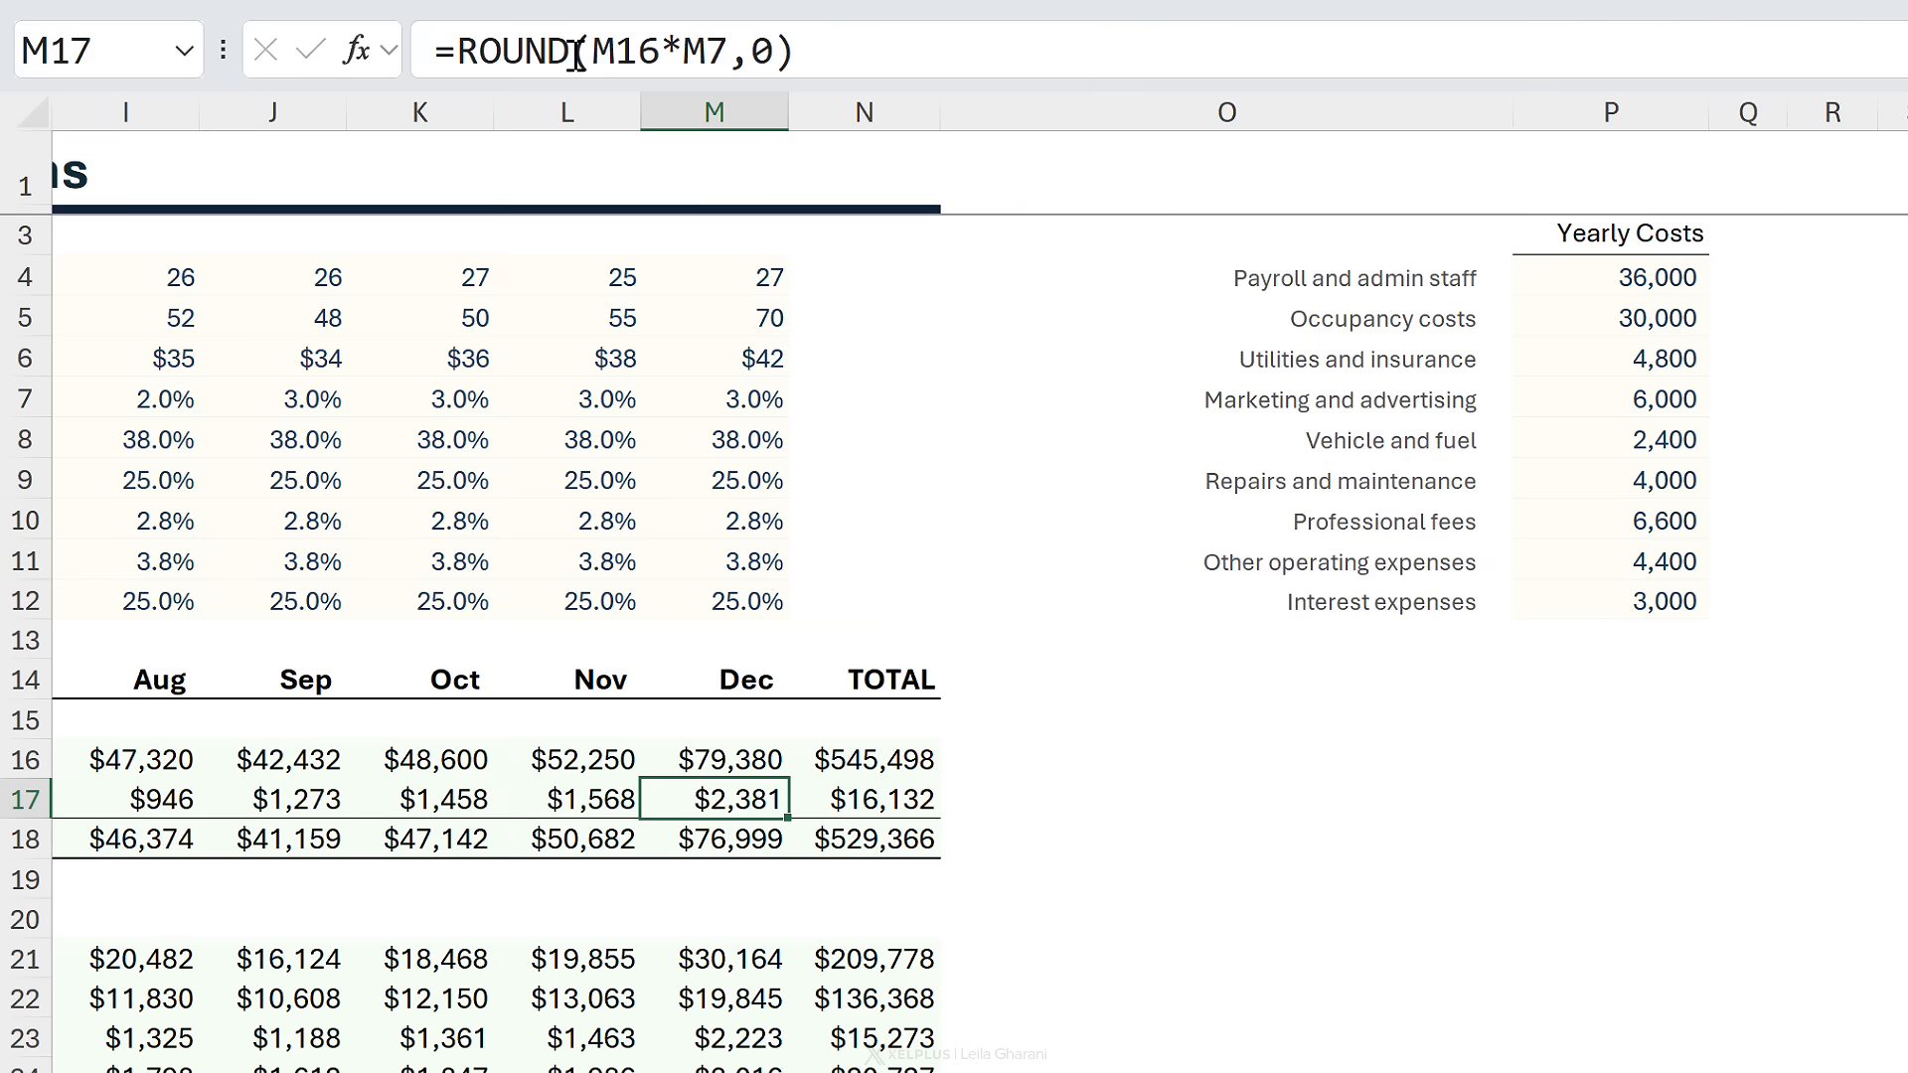
click(1159, 795)
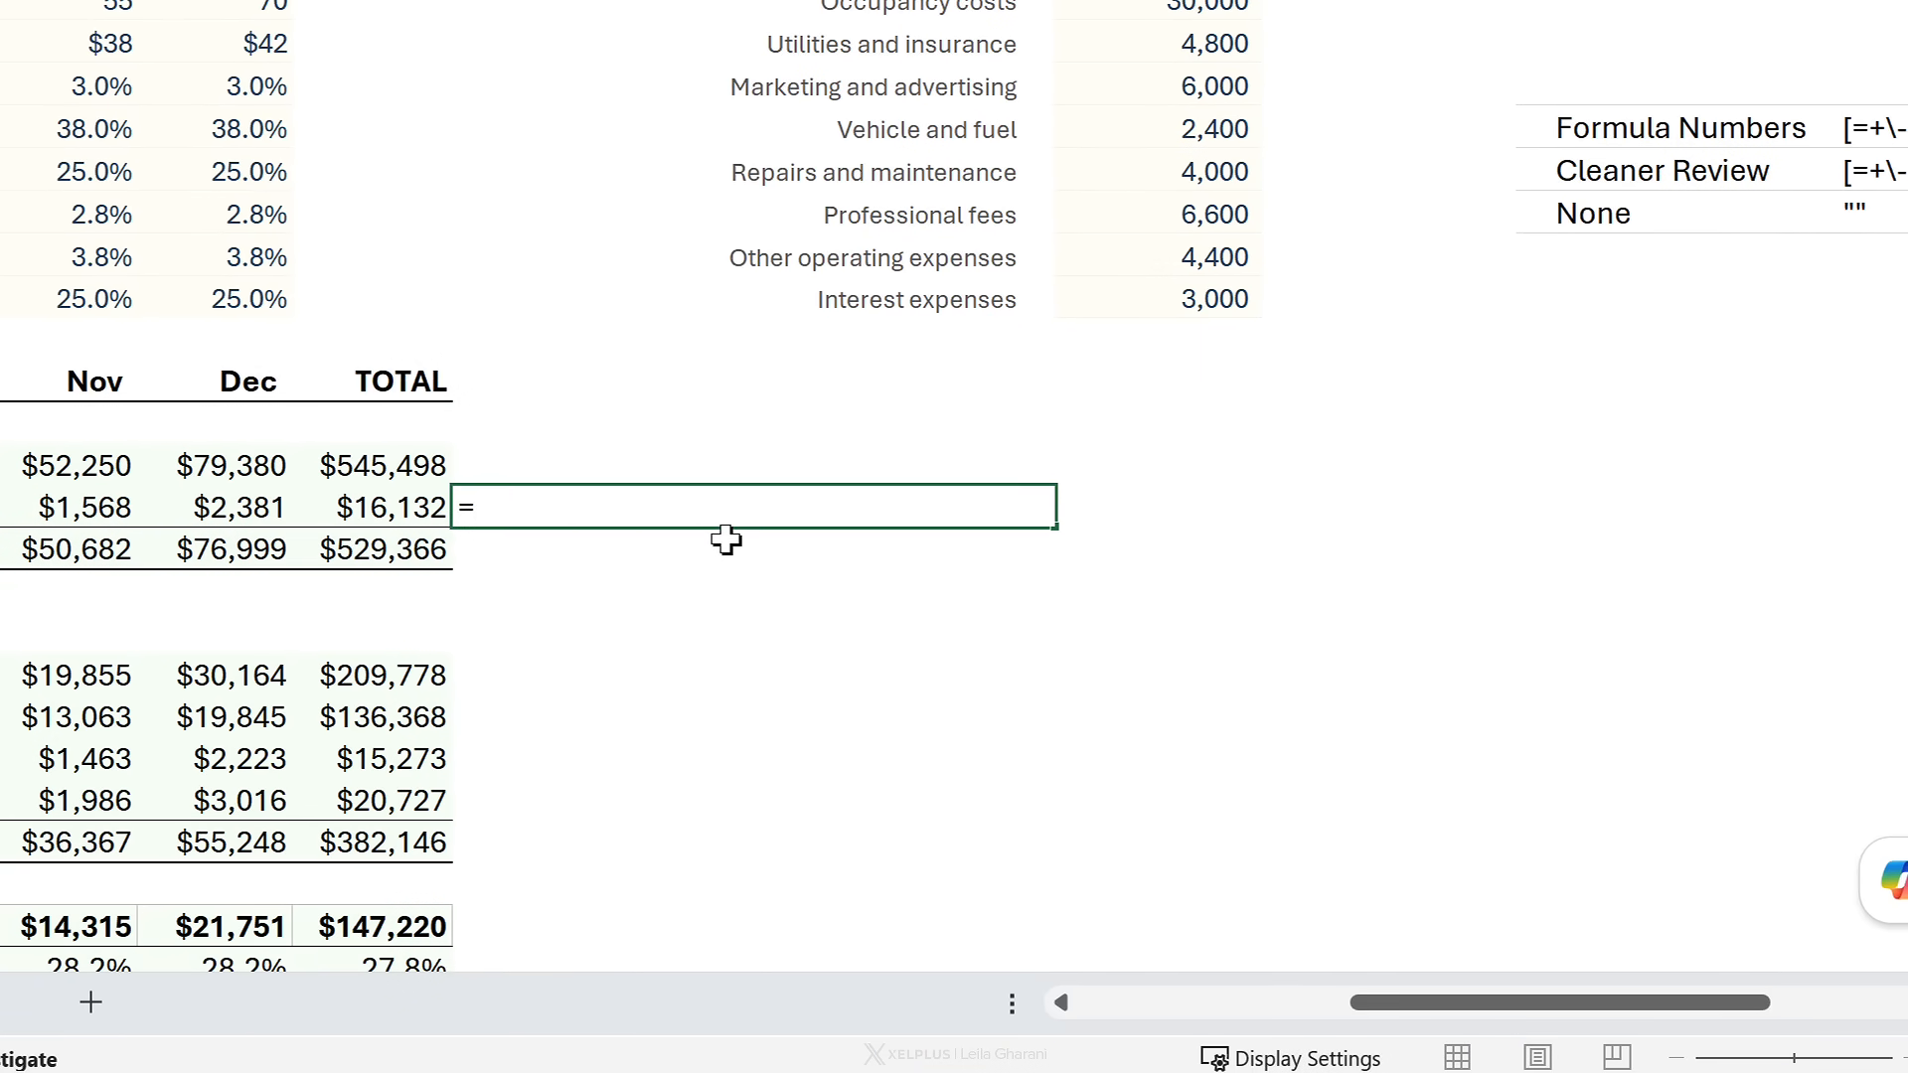
text(=for)
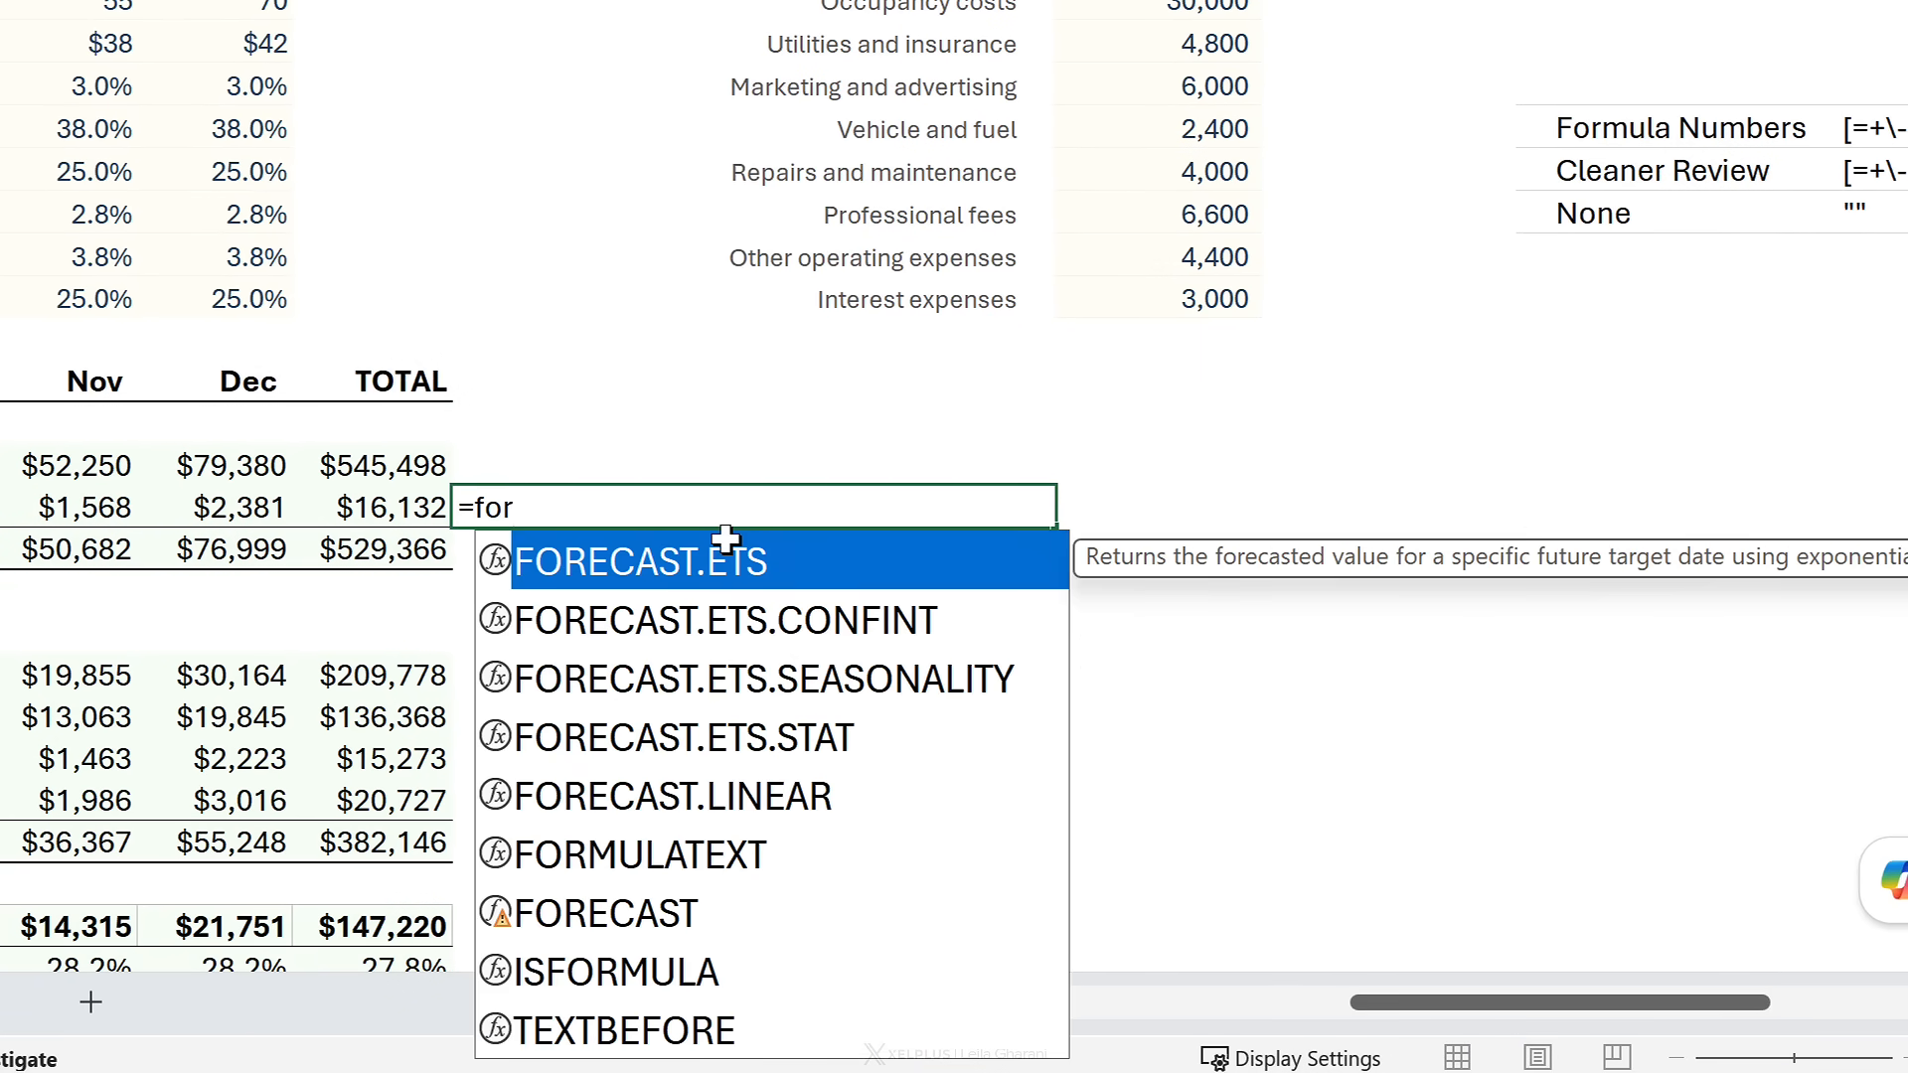
text(mul)
key(Tab)
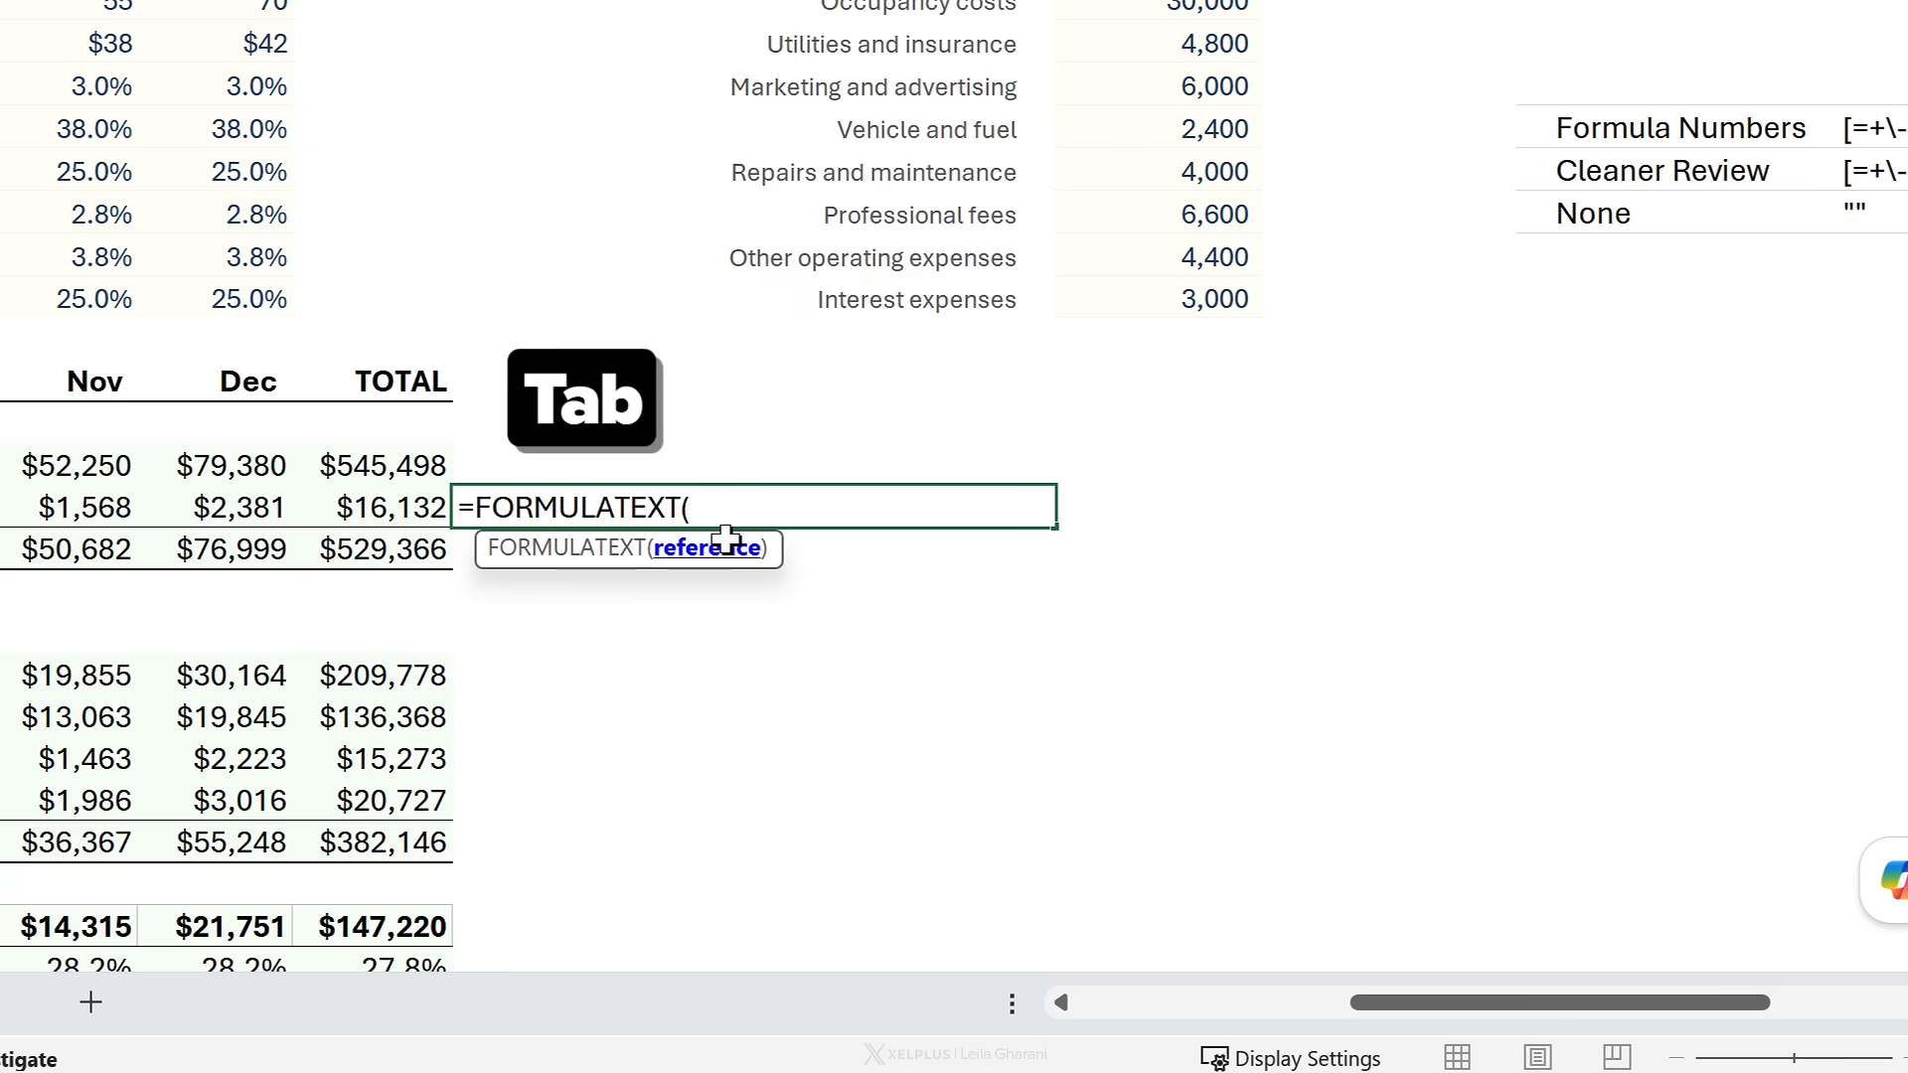
click(256, 507)
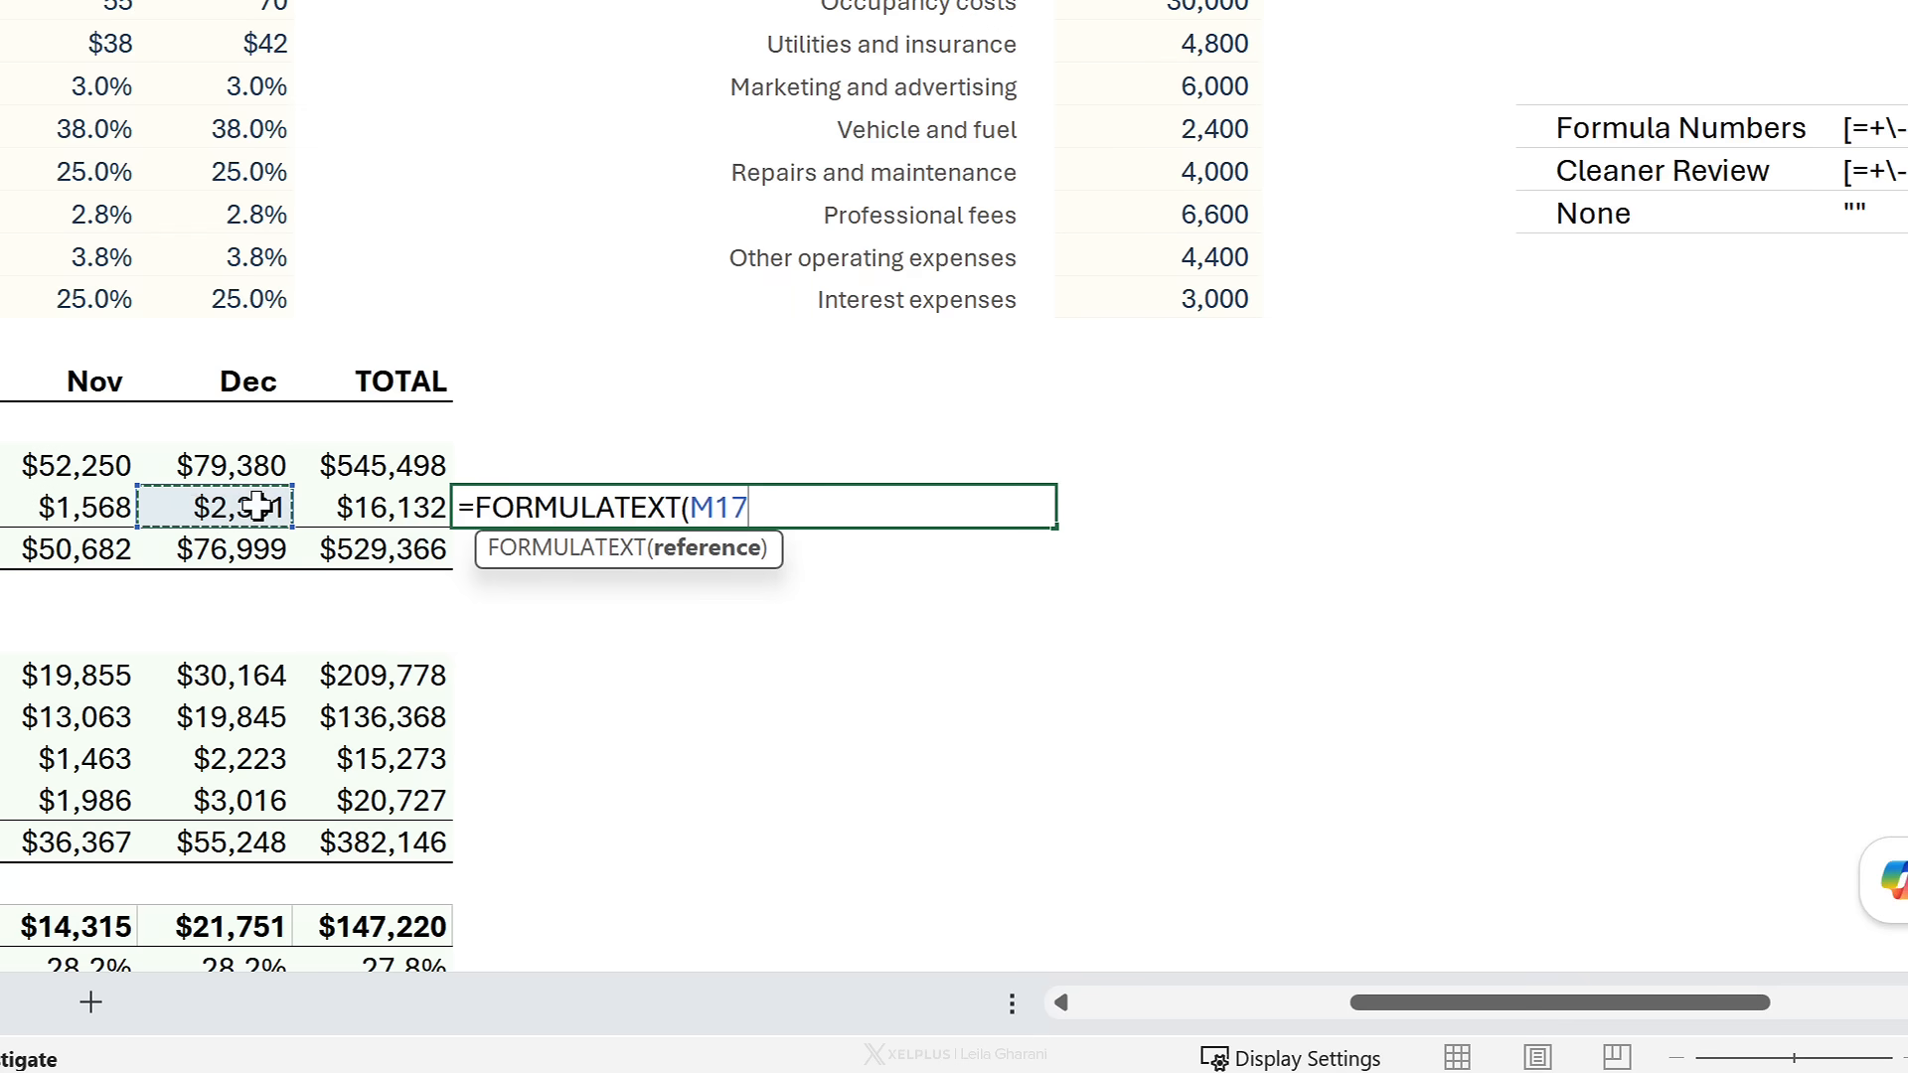
text())
key(Return)
- Wrap O17 into =REGEXTEST(FORMULATEXT(M17),U9) to test against the Cleaner Review pattern
click(692, 495)
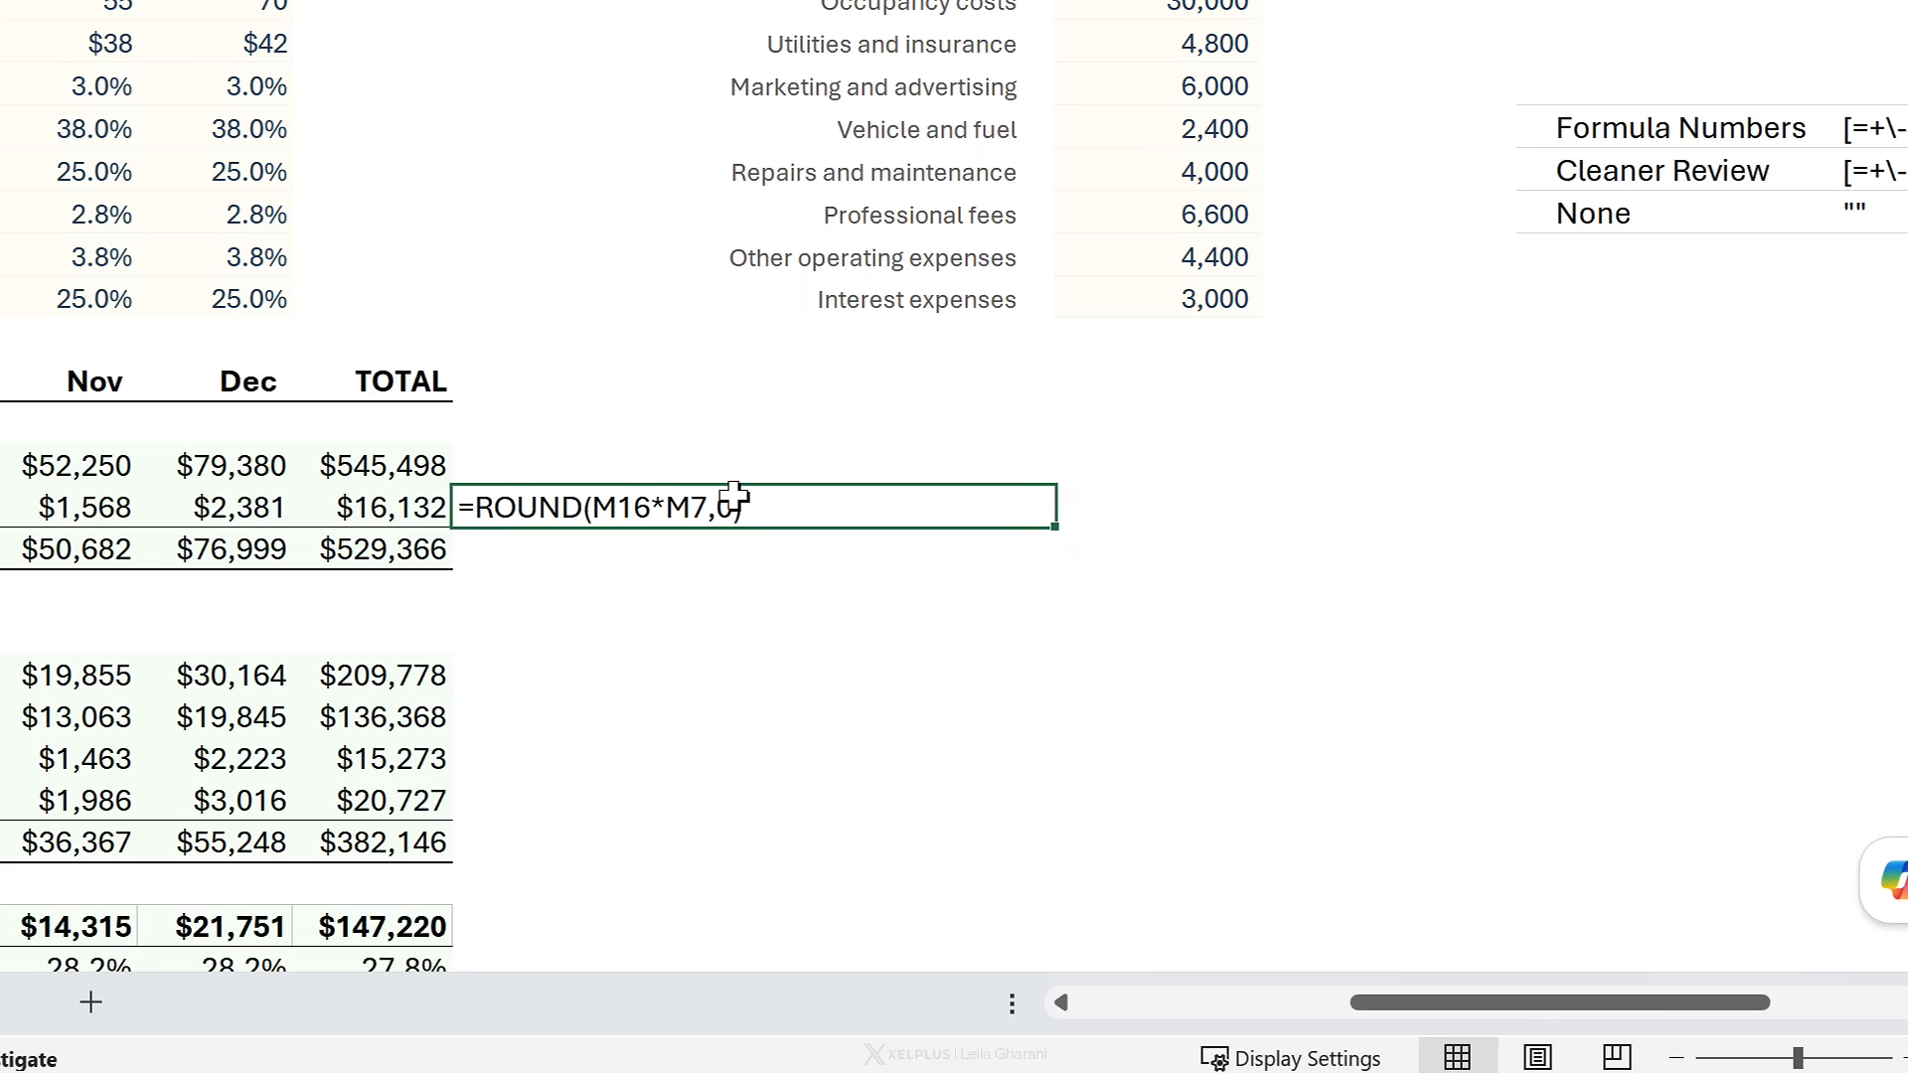
double_click(519, 497)
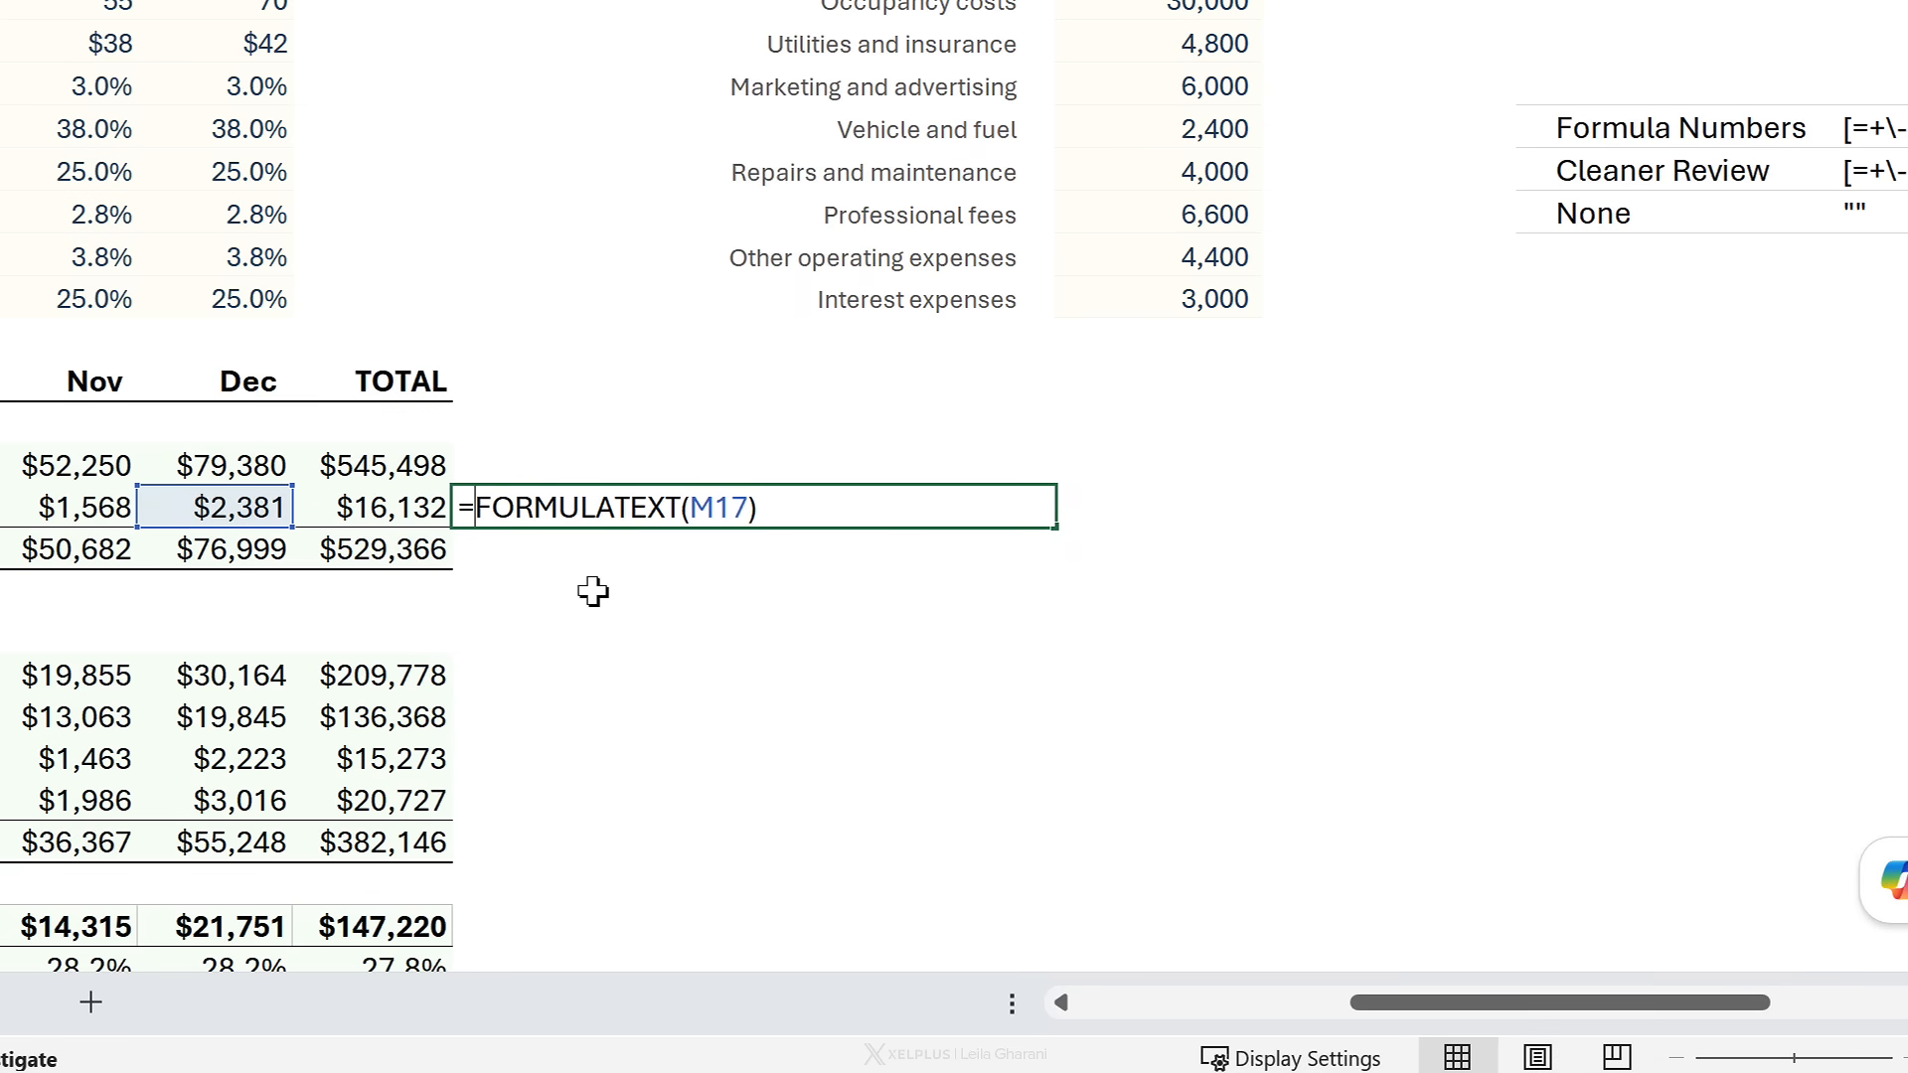
text(rege)
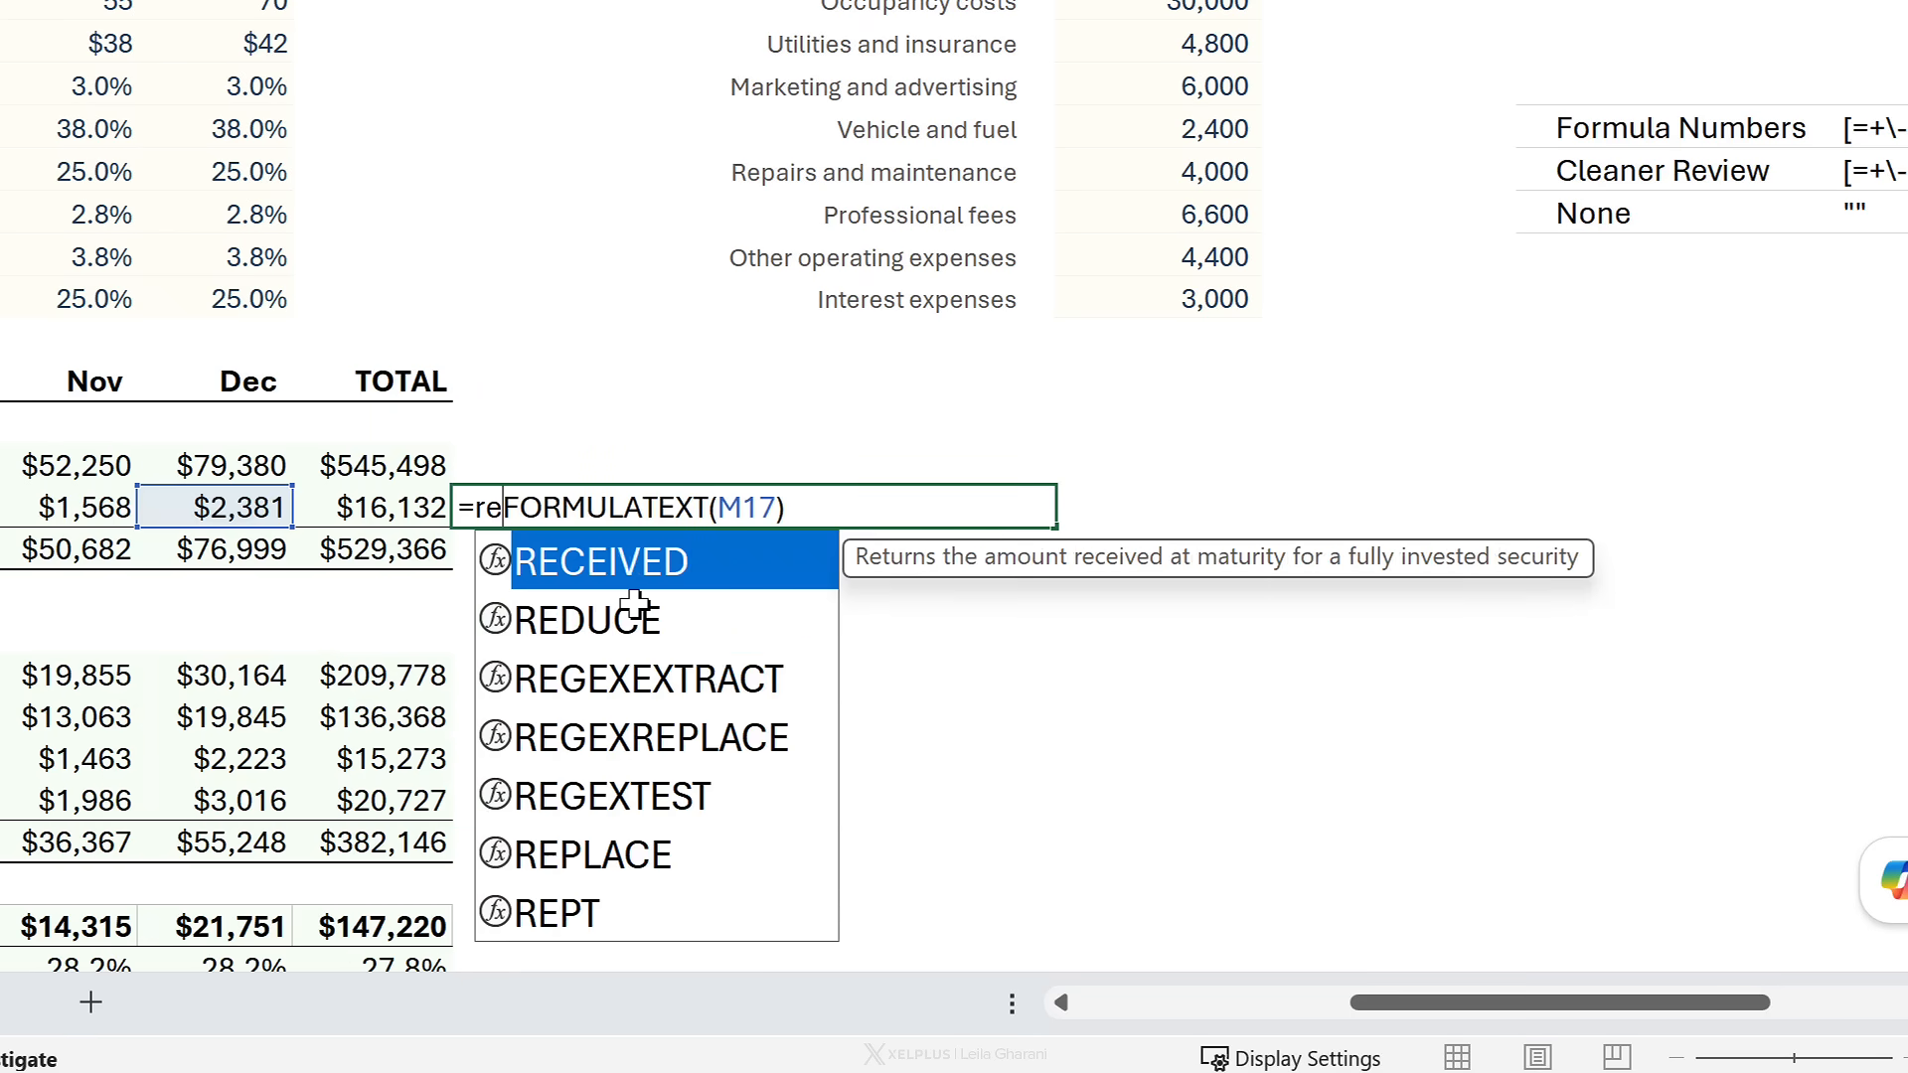
key(Down)
key(Down)
key(Tab)
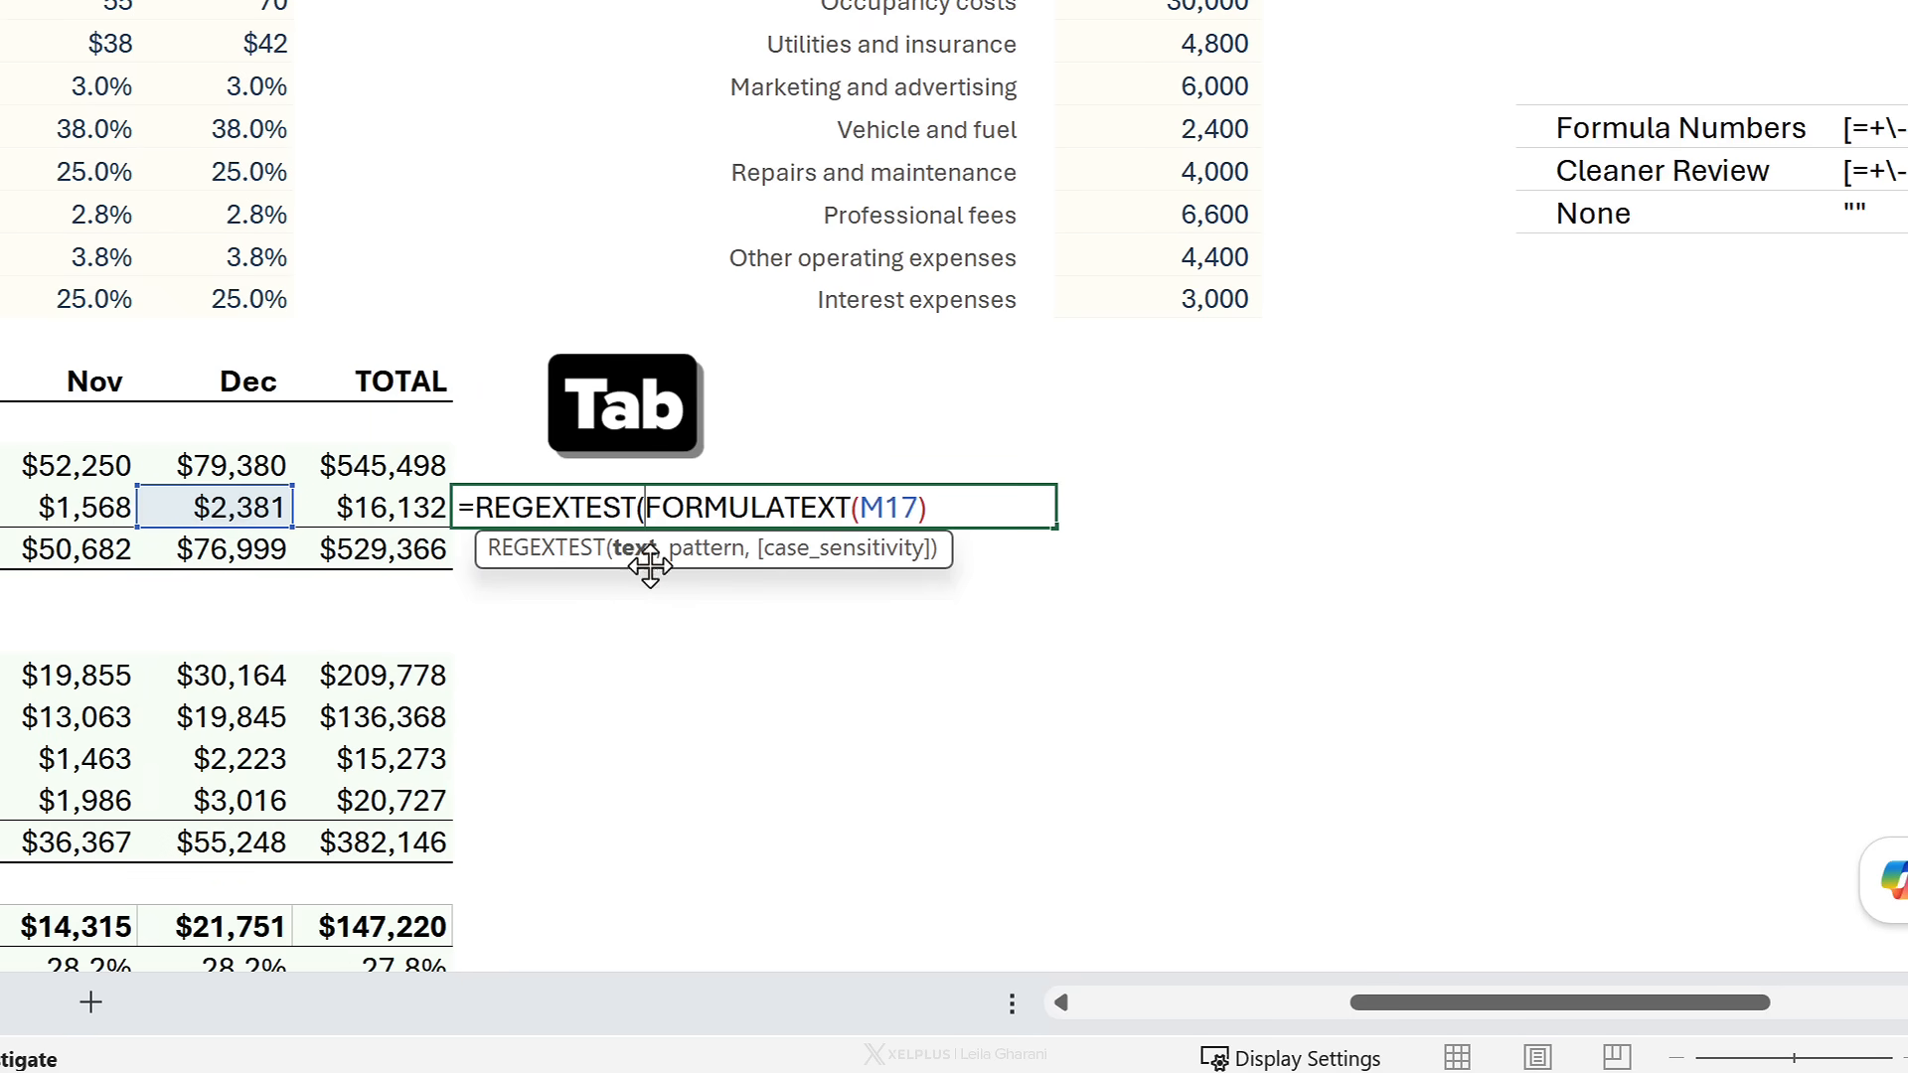
click(636, 550)
click(968, 509)
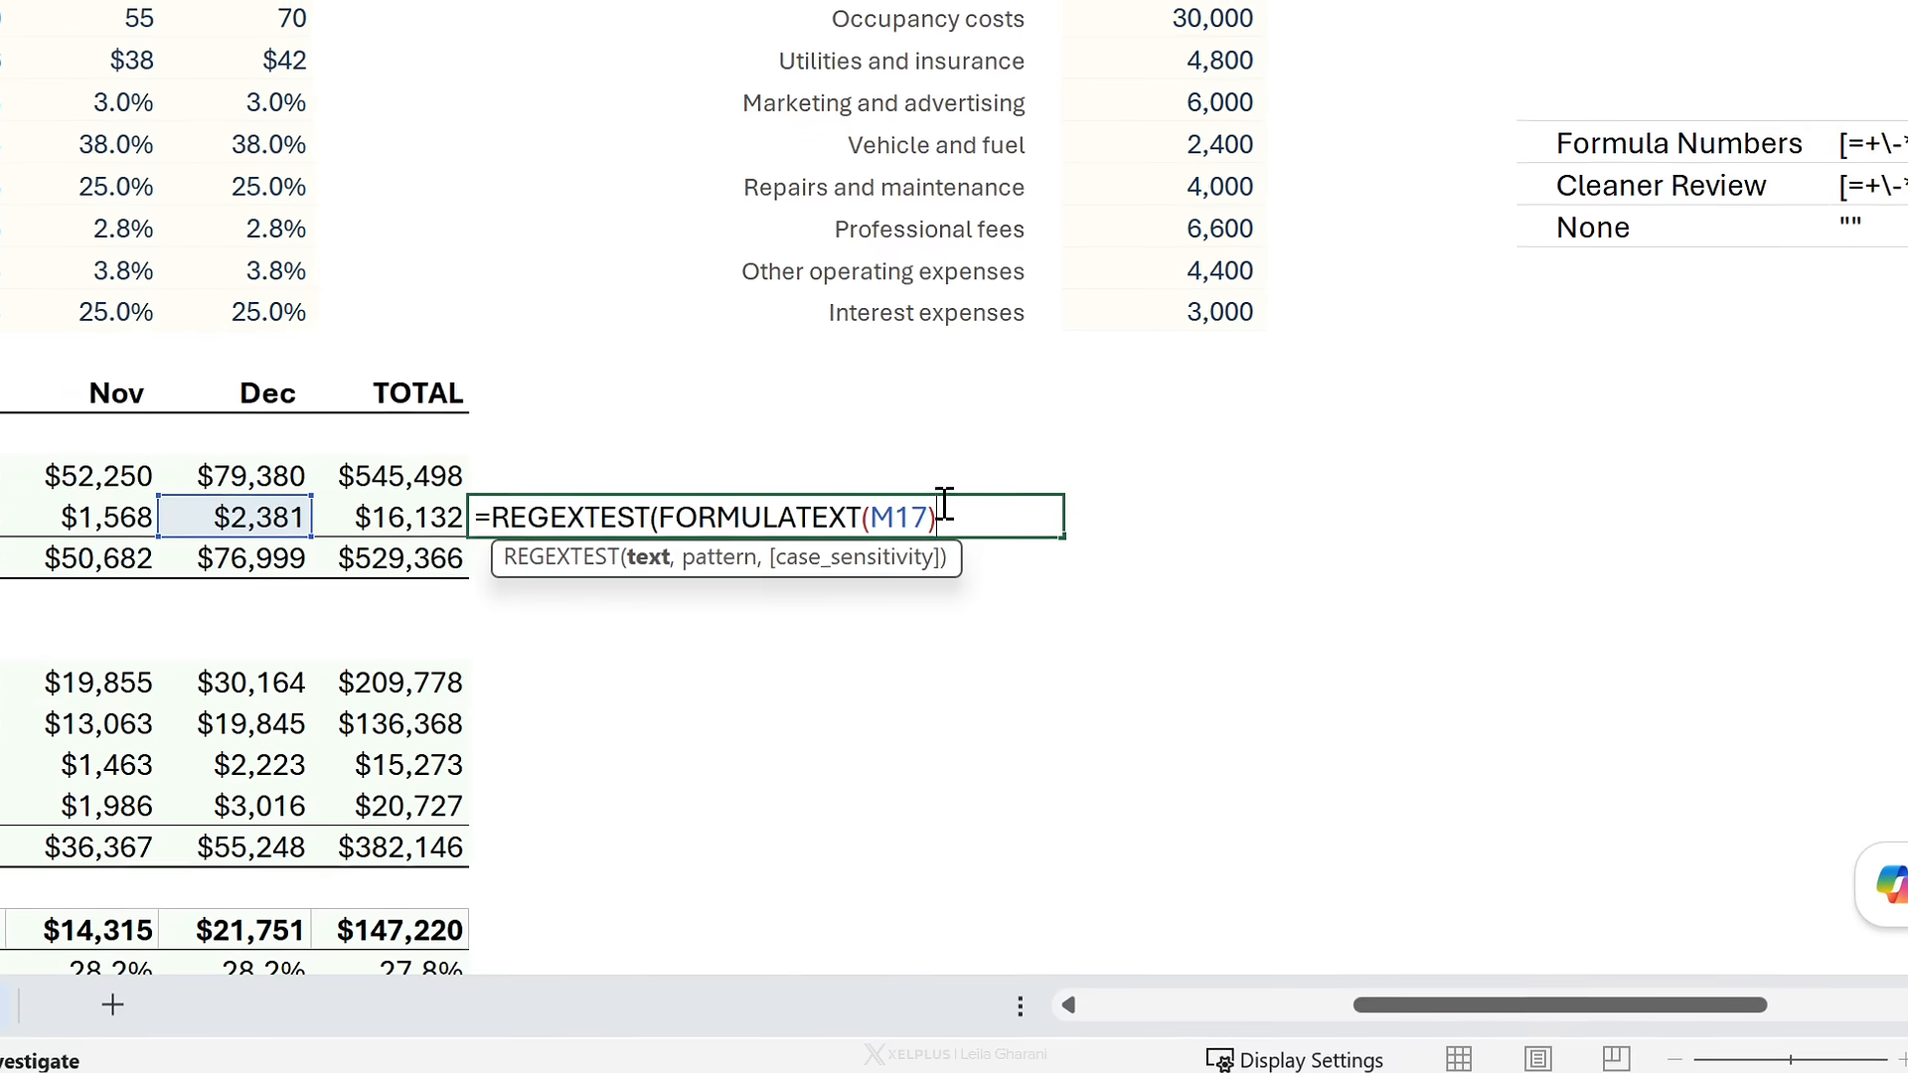
text(,)
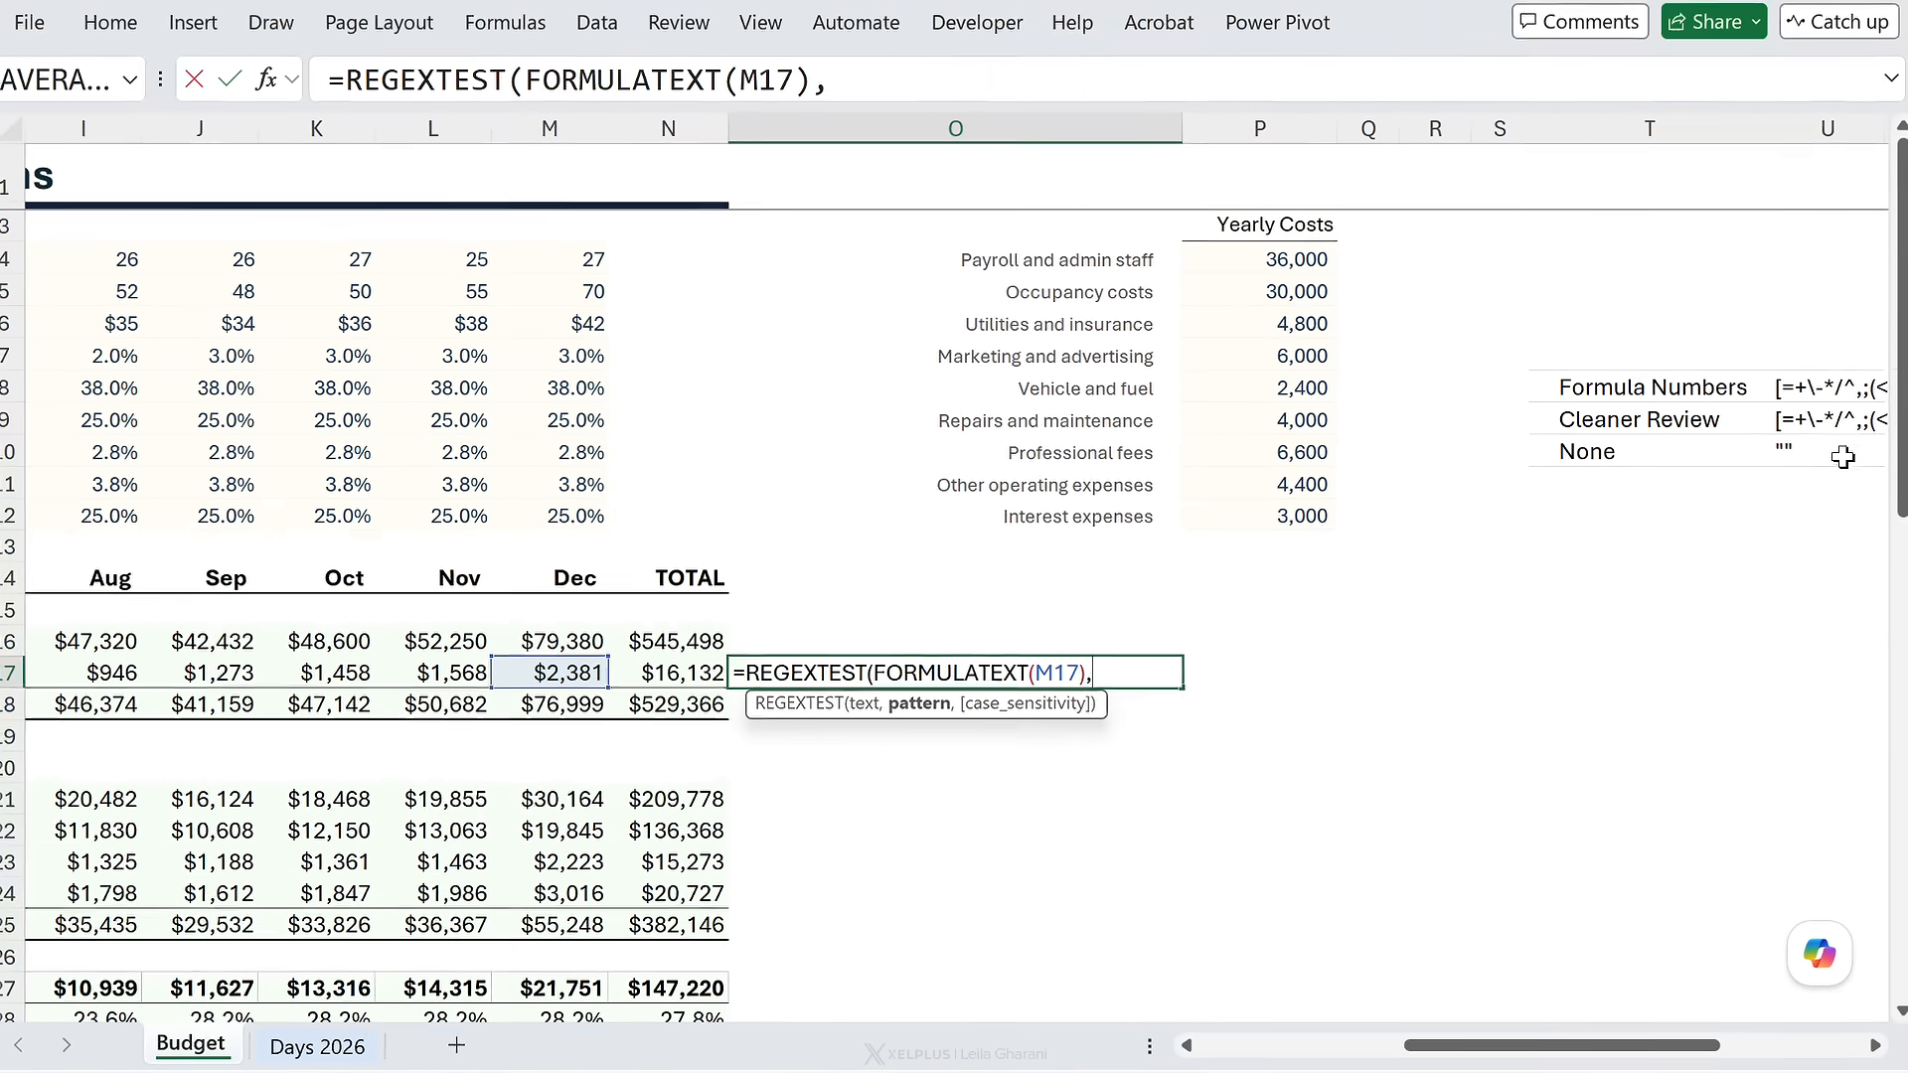
click(1841, 382)
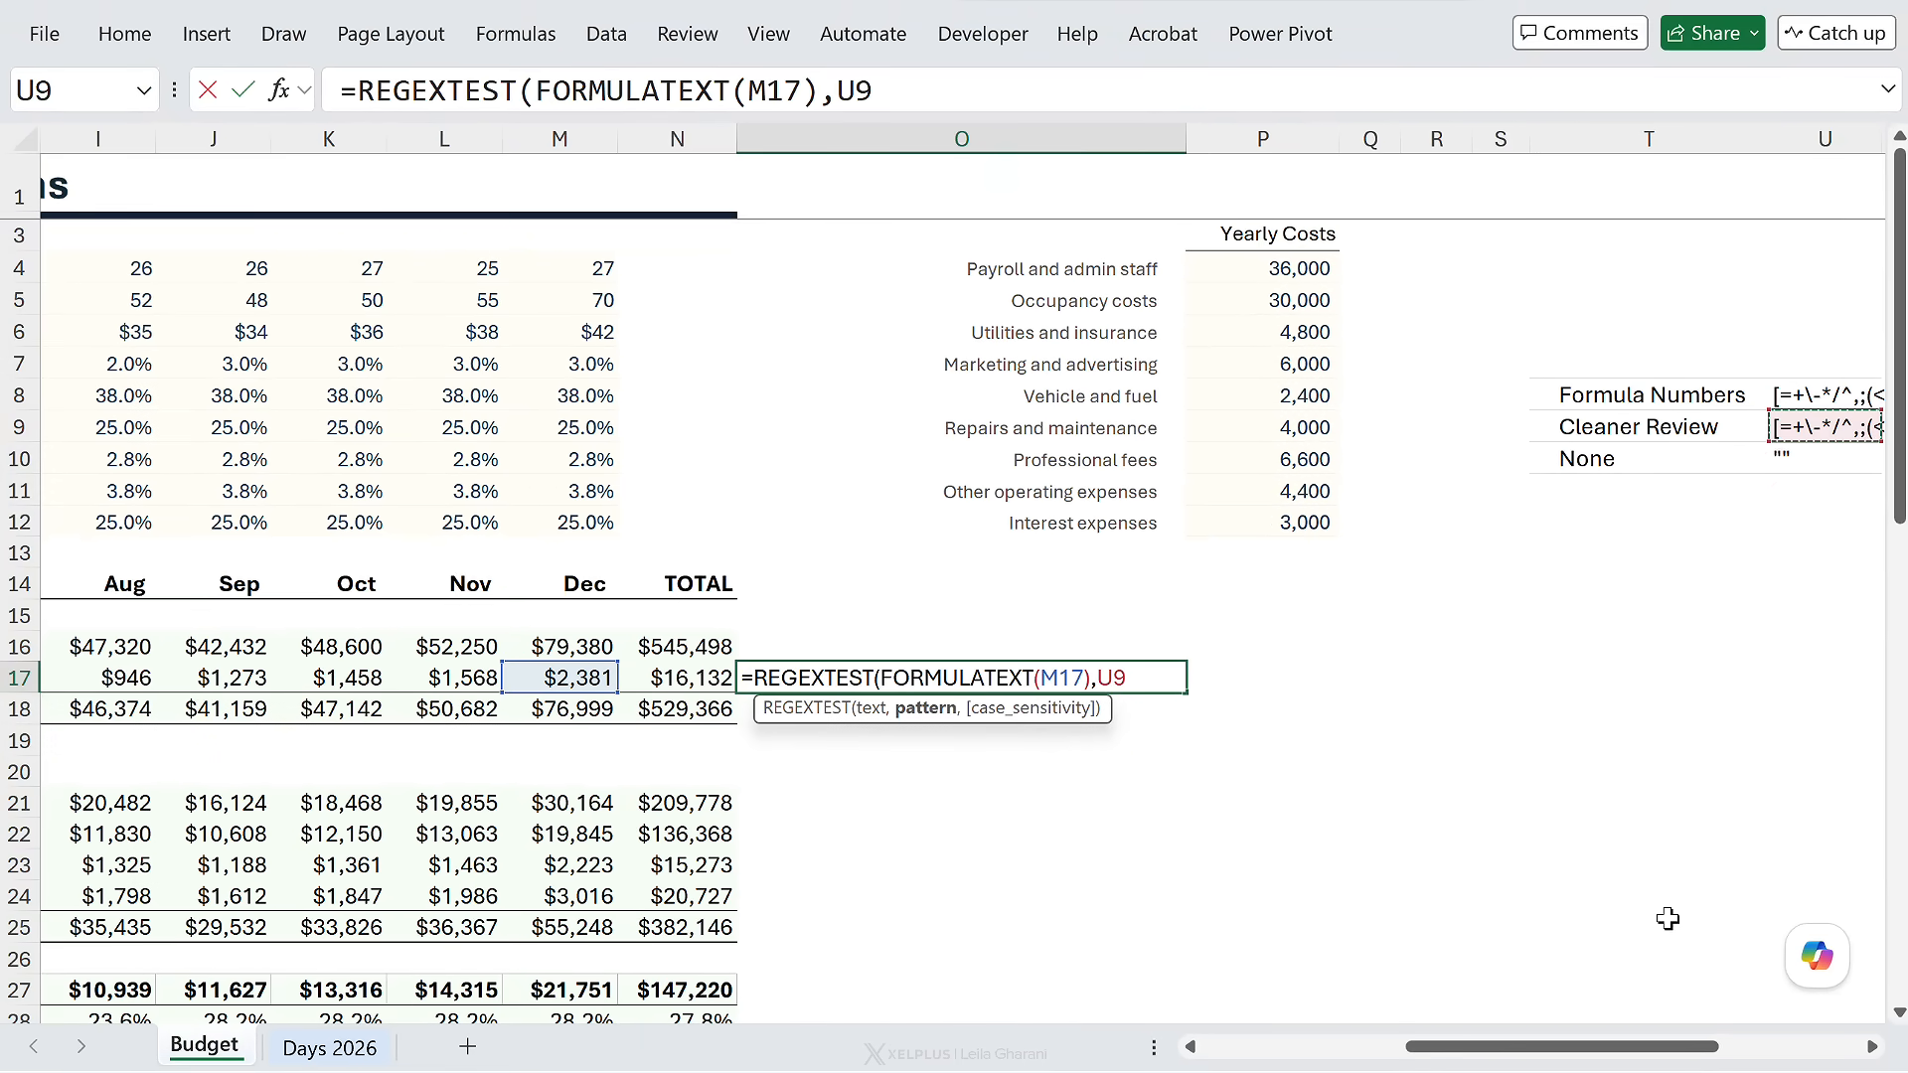
drag(1658, 1047, 1612, 1045)
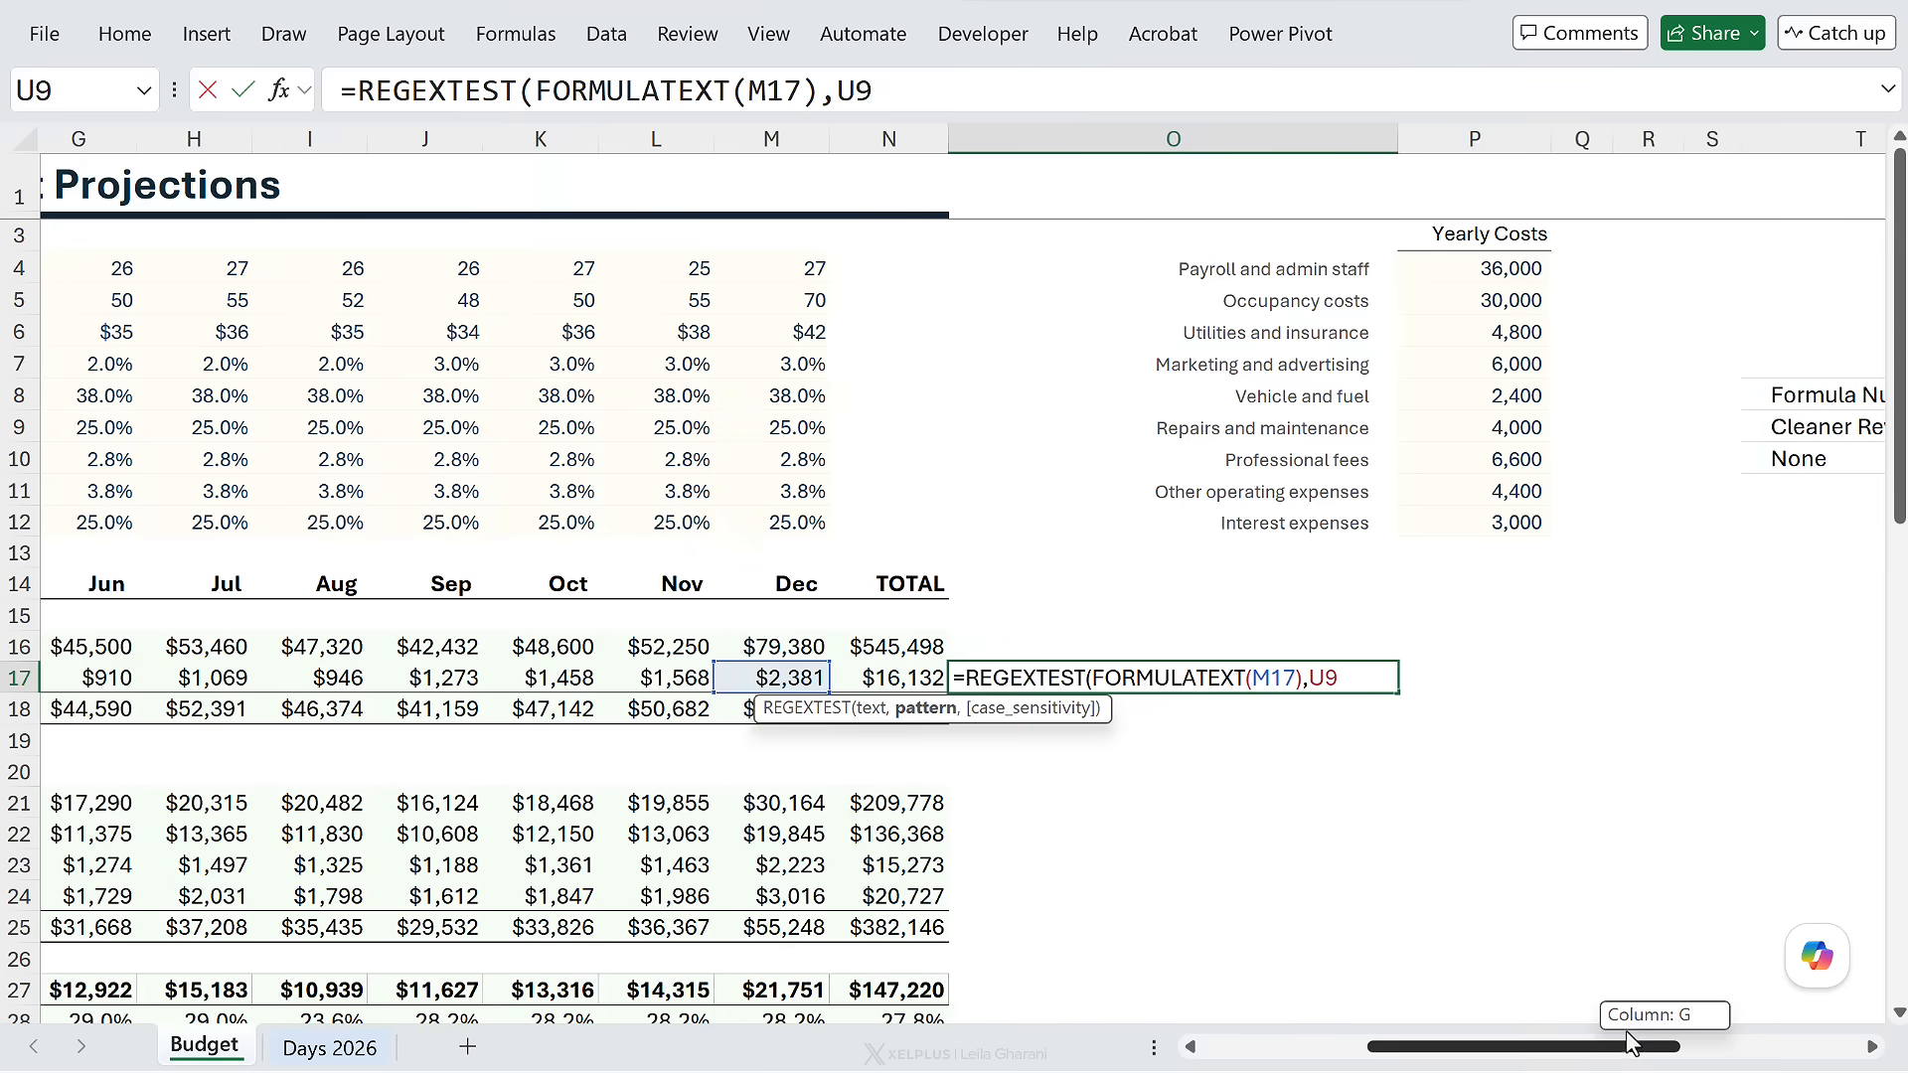
text())
key(Return)
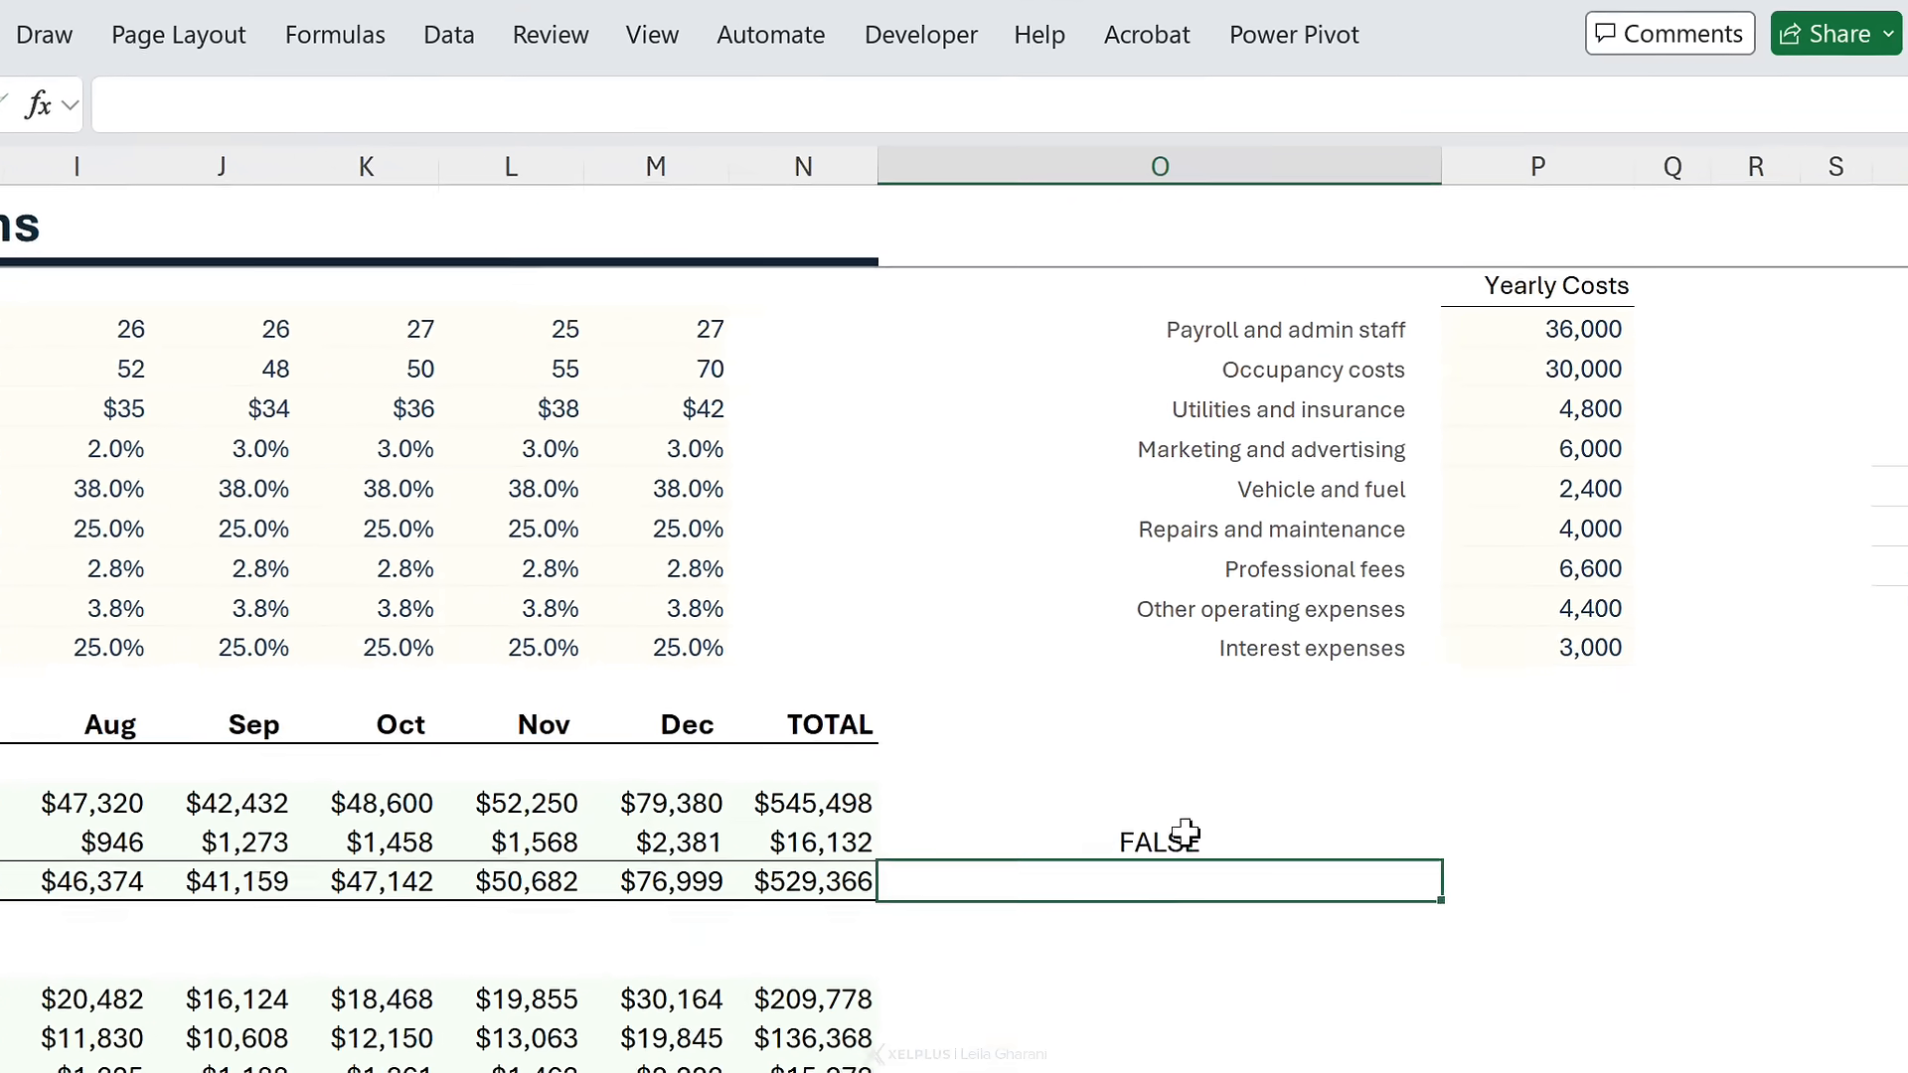
click(1186, 840)
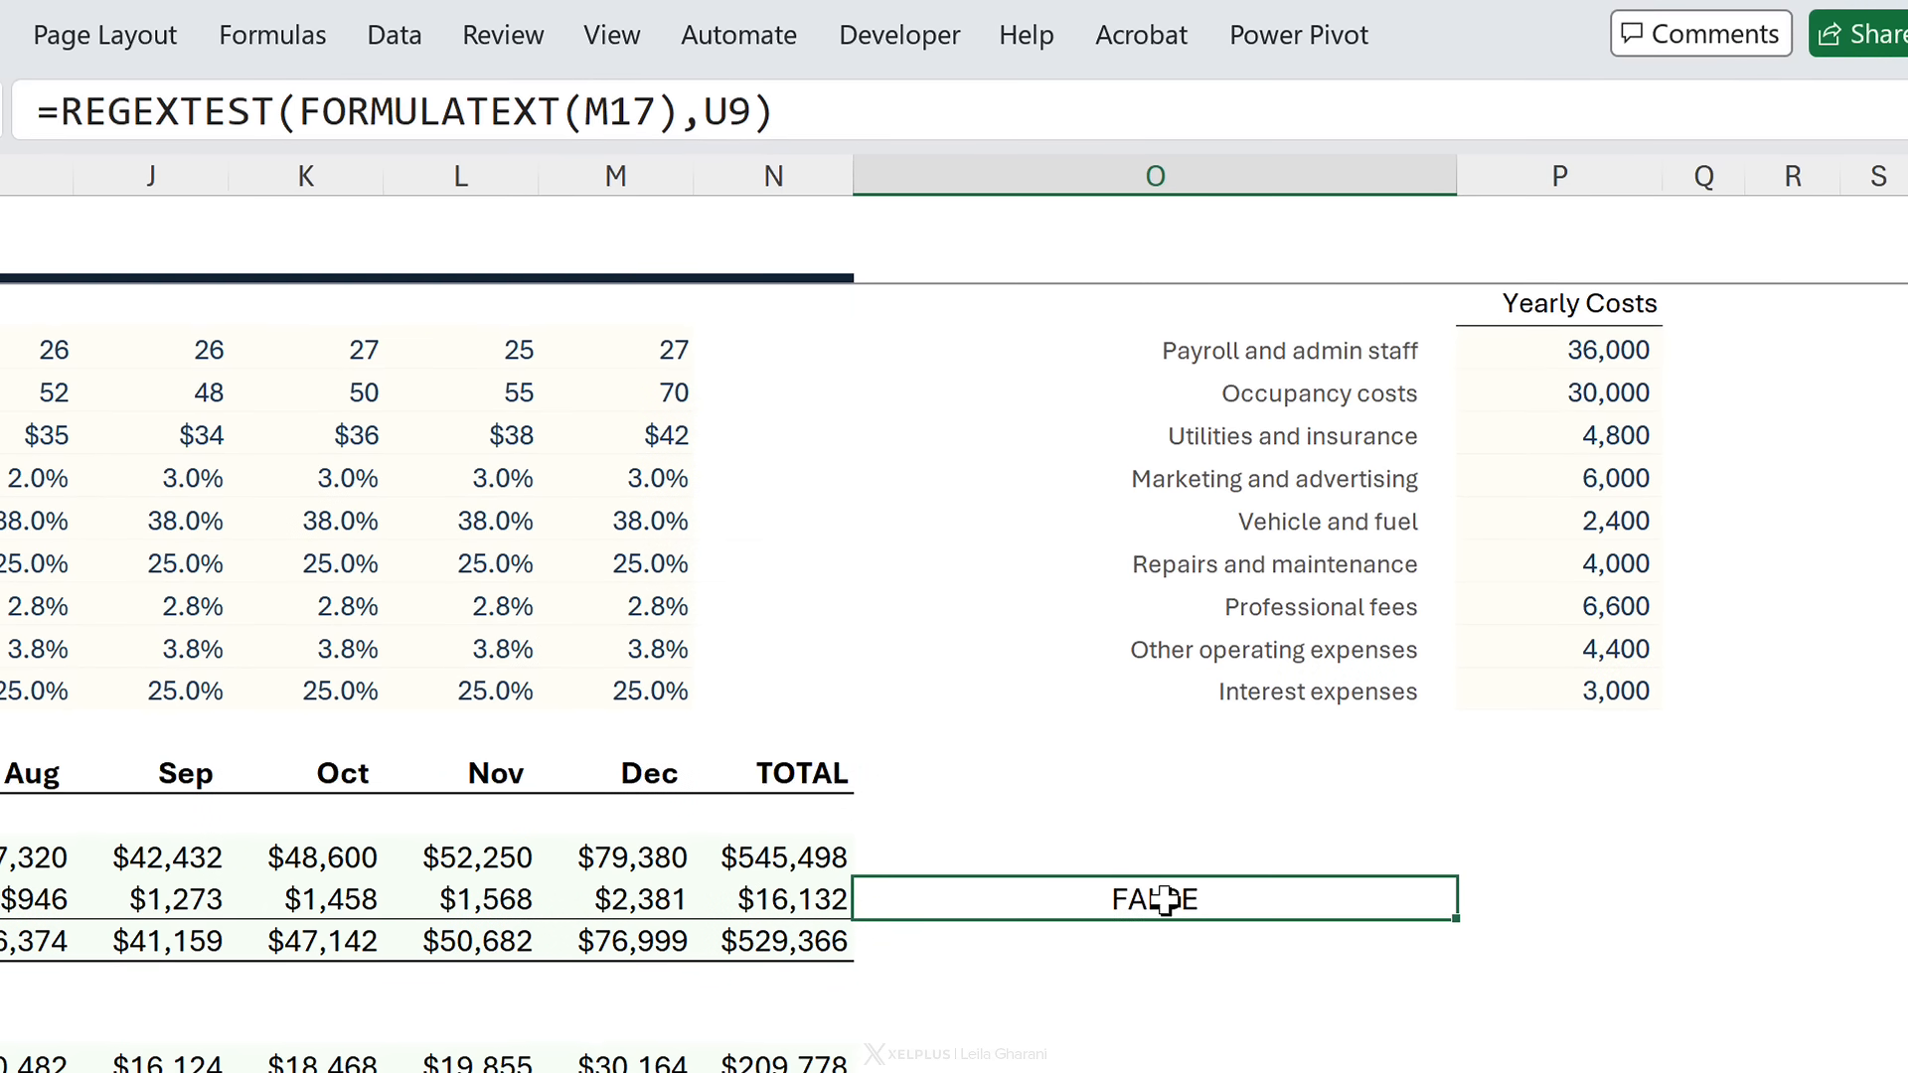
click(617, 898)
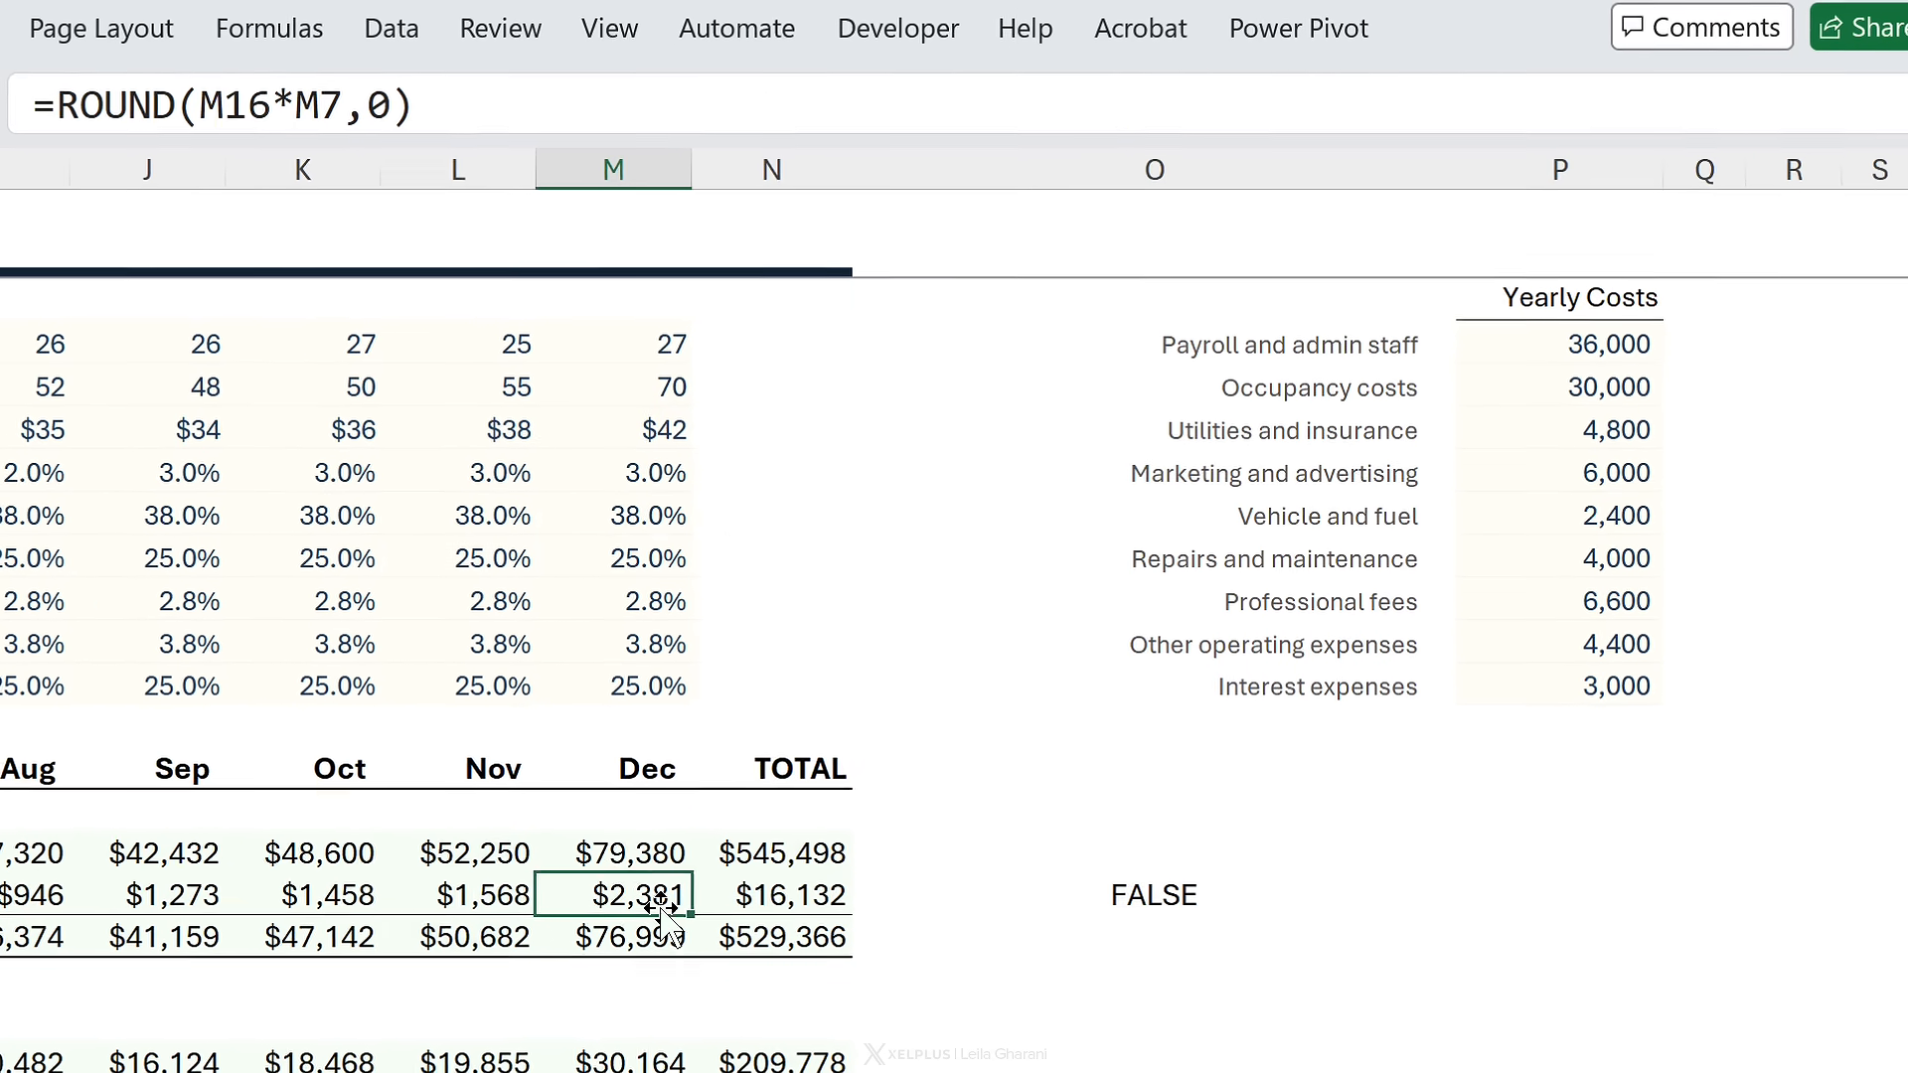
double_click(636, 898)
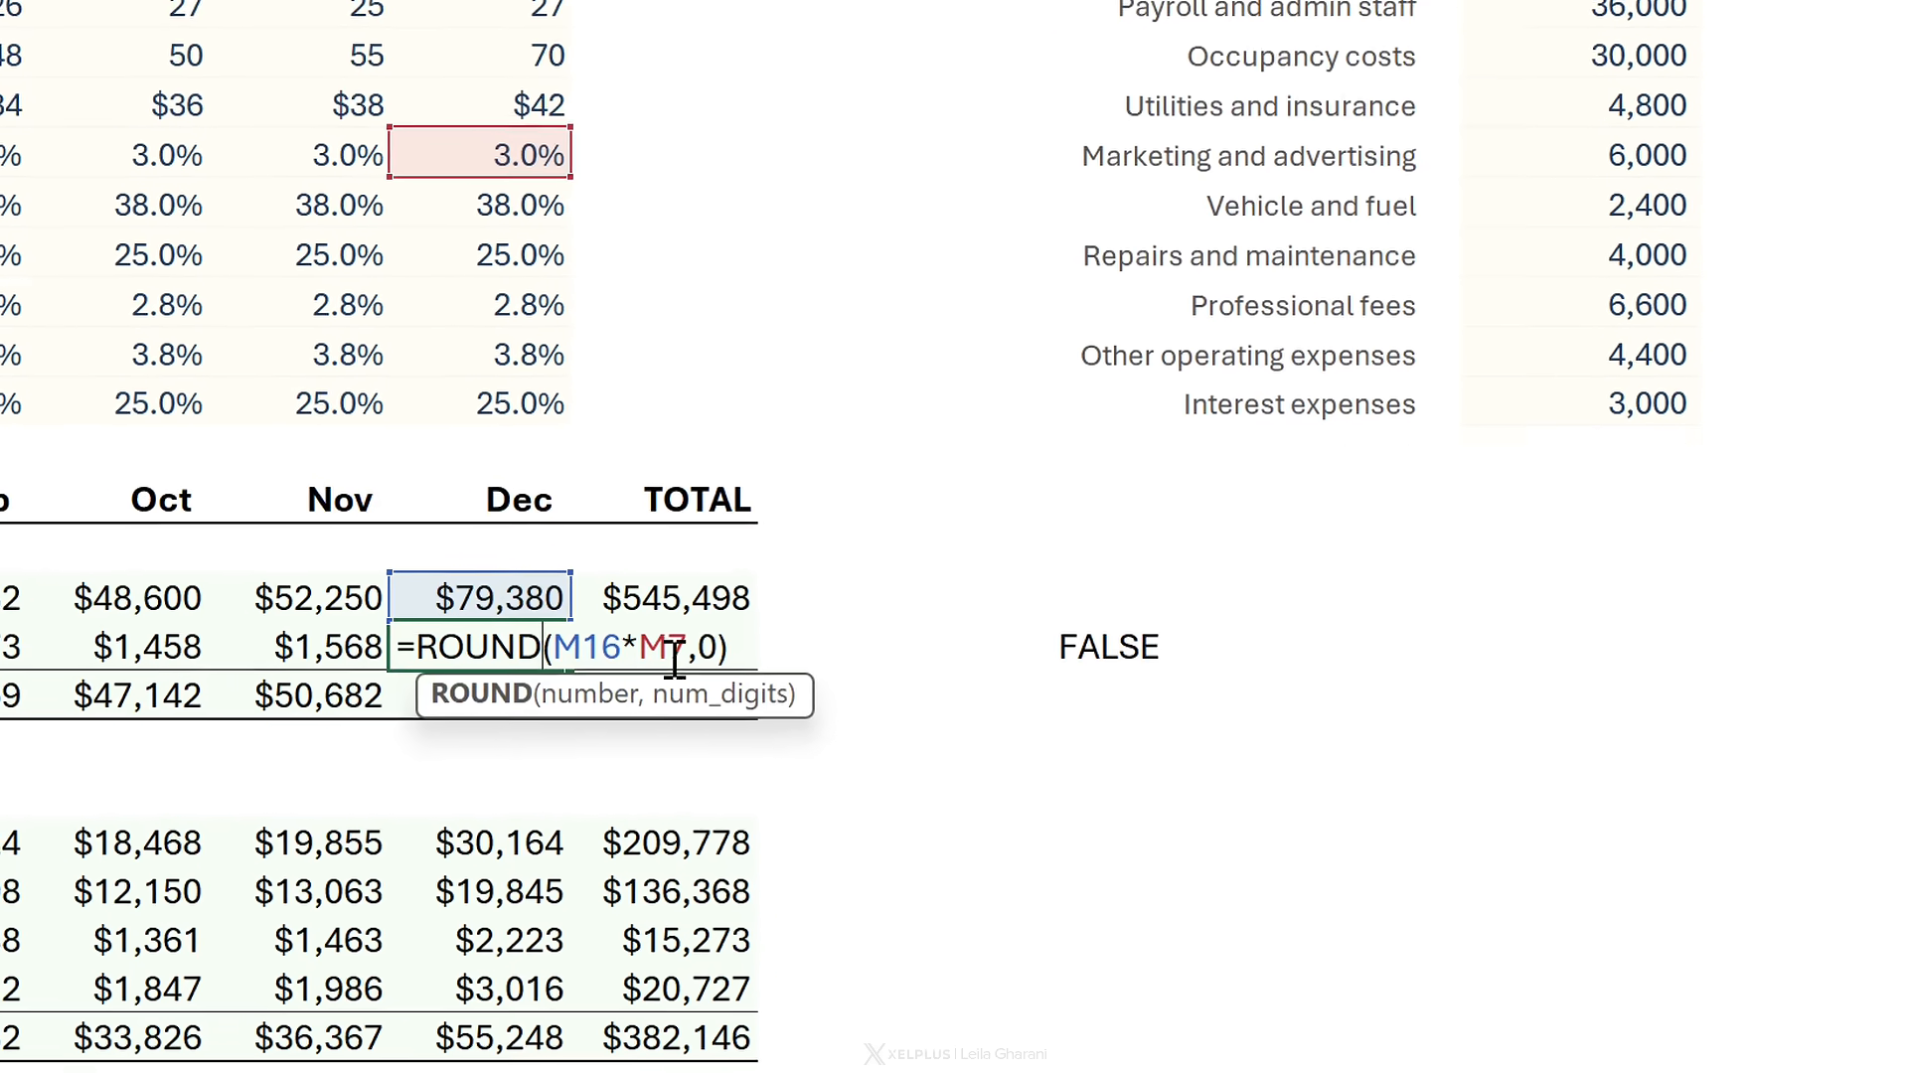
click(747, 655)
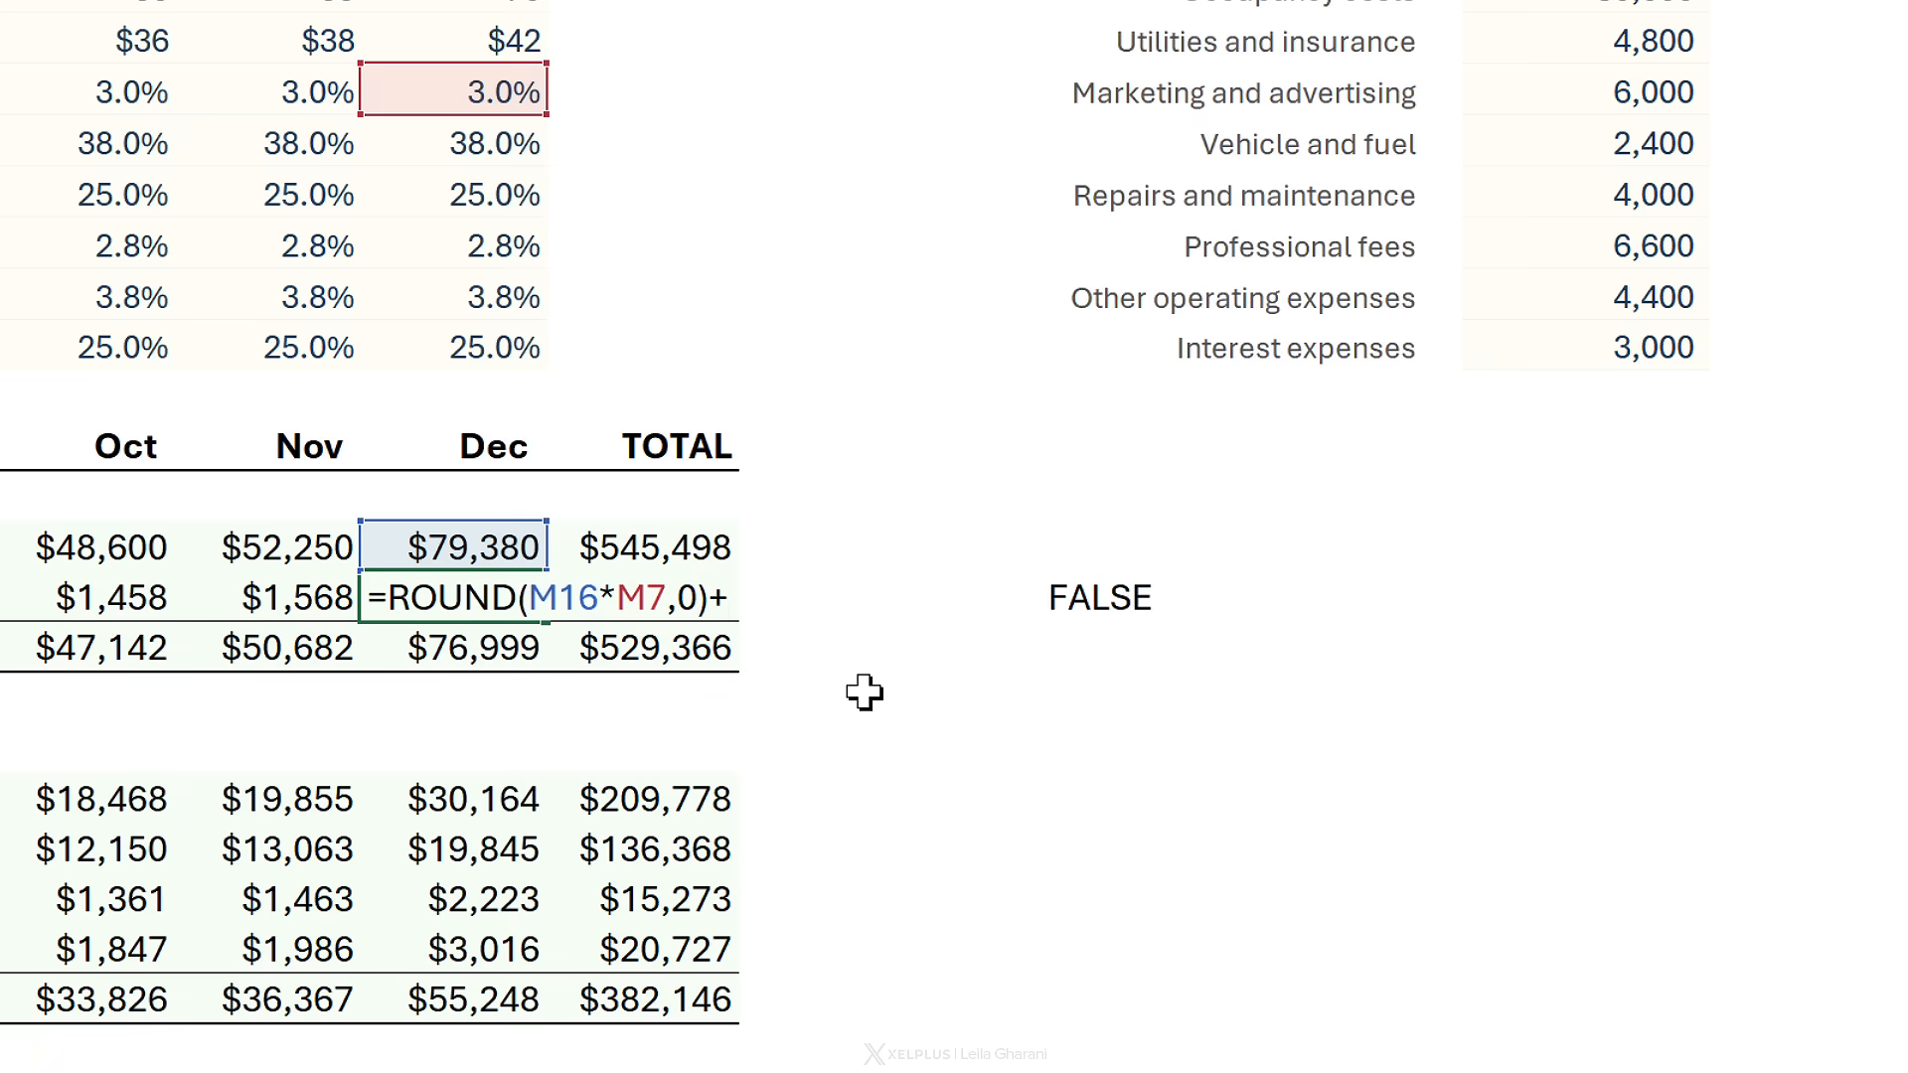
text(+20)
key(Return)
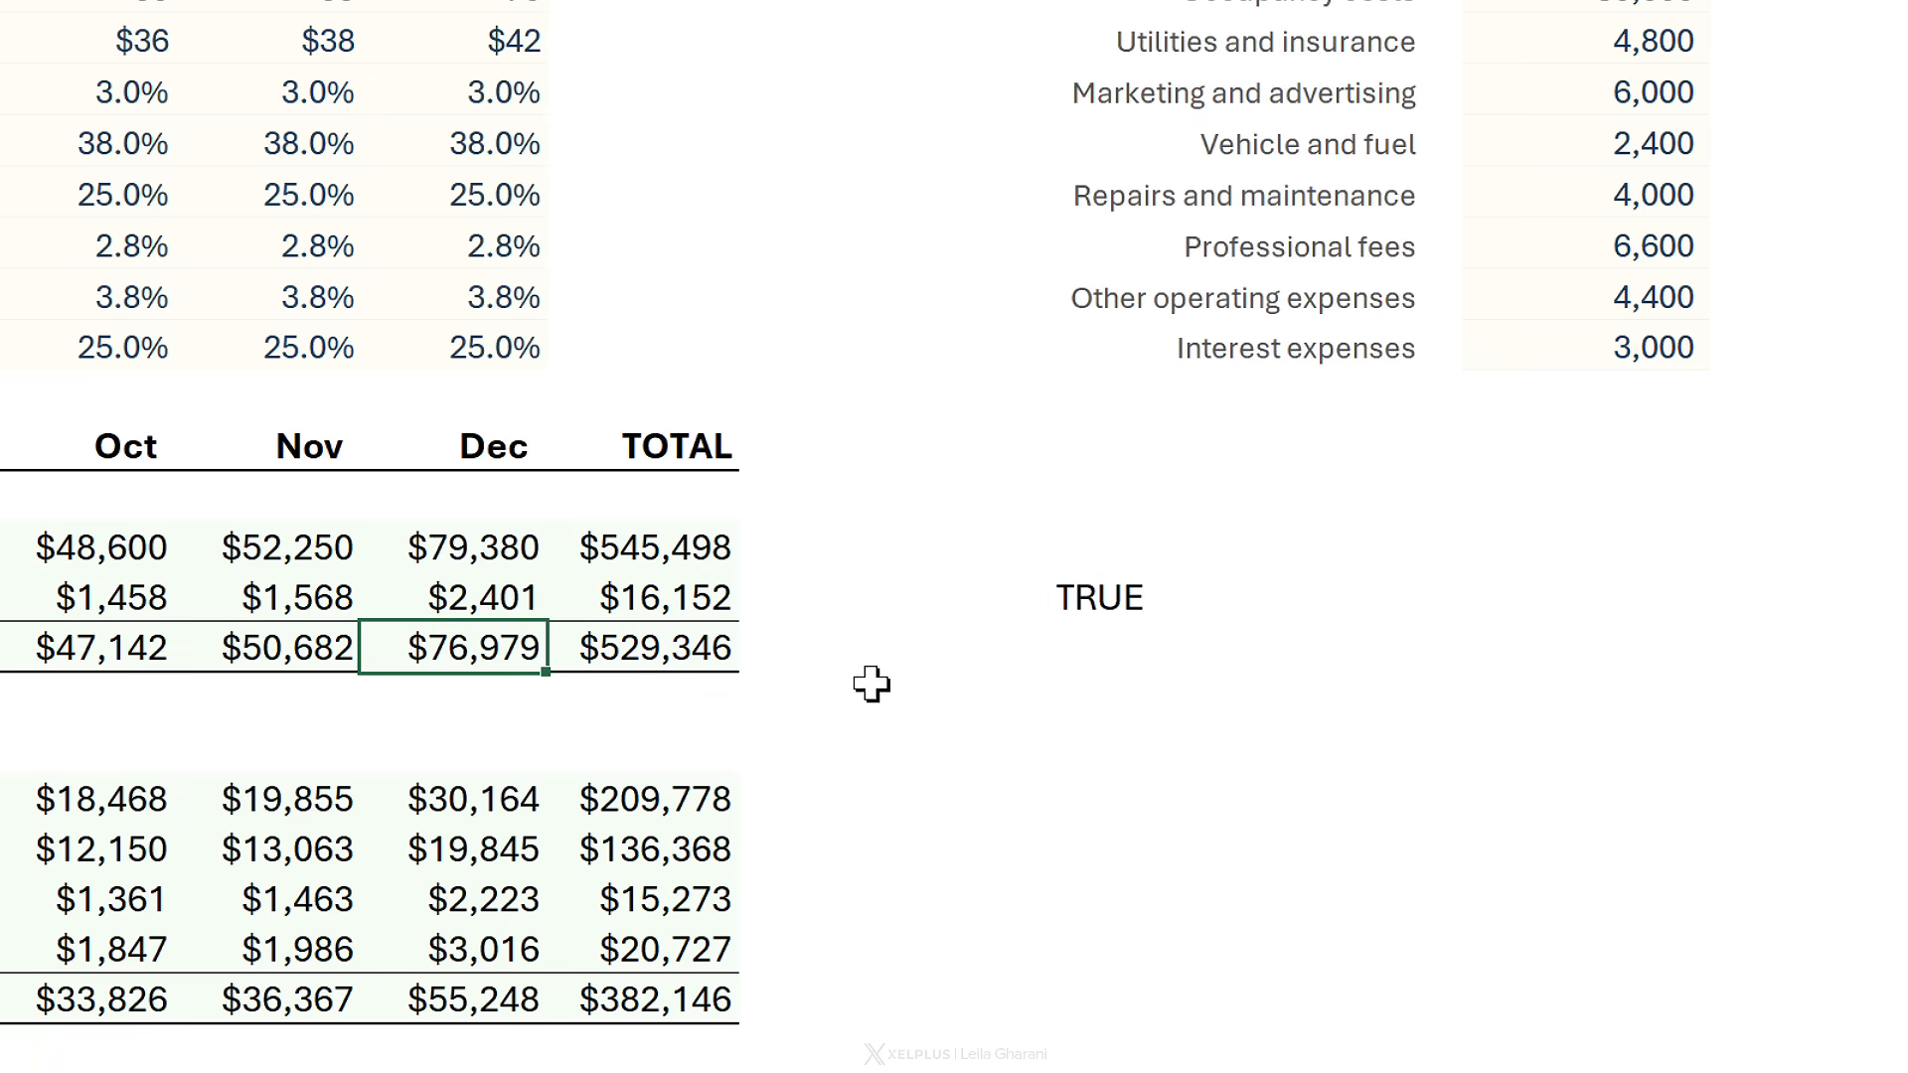
click(1014, 596)
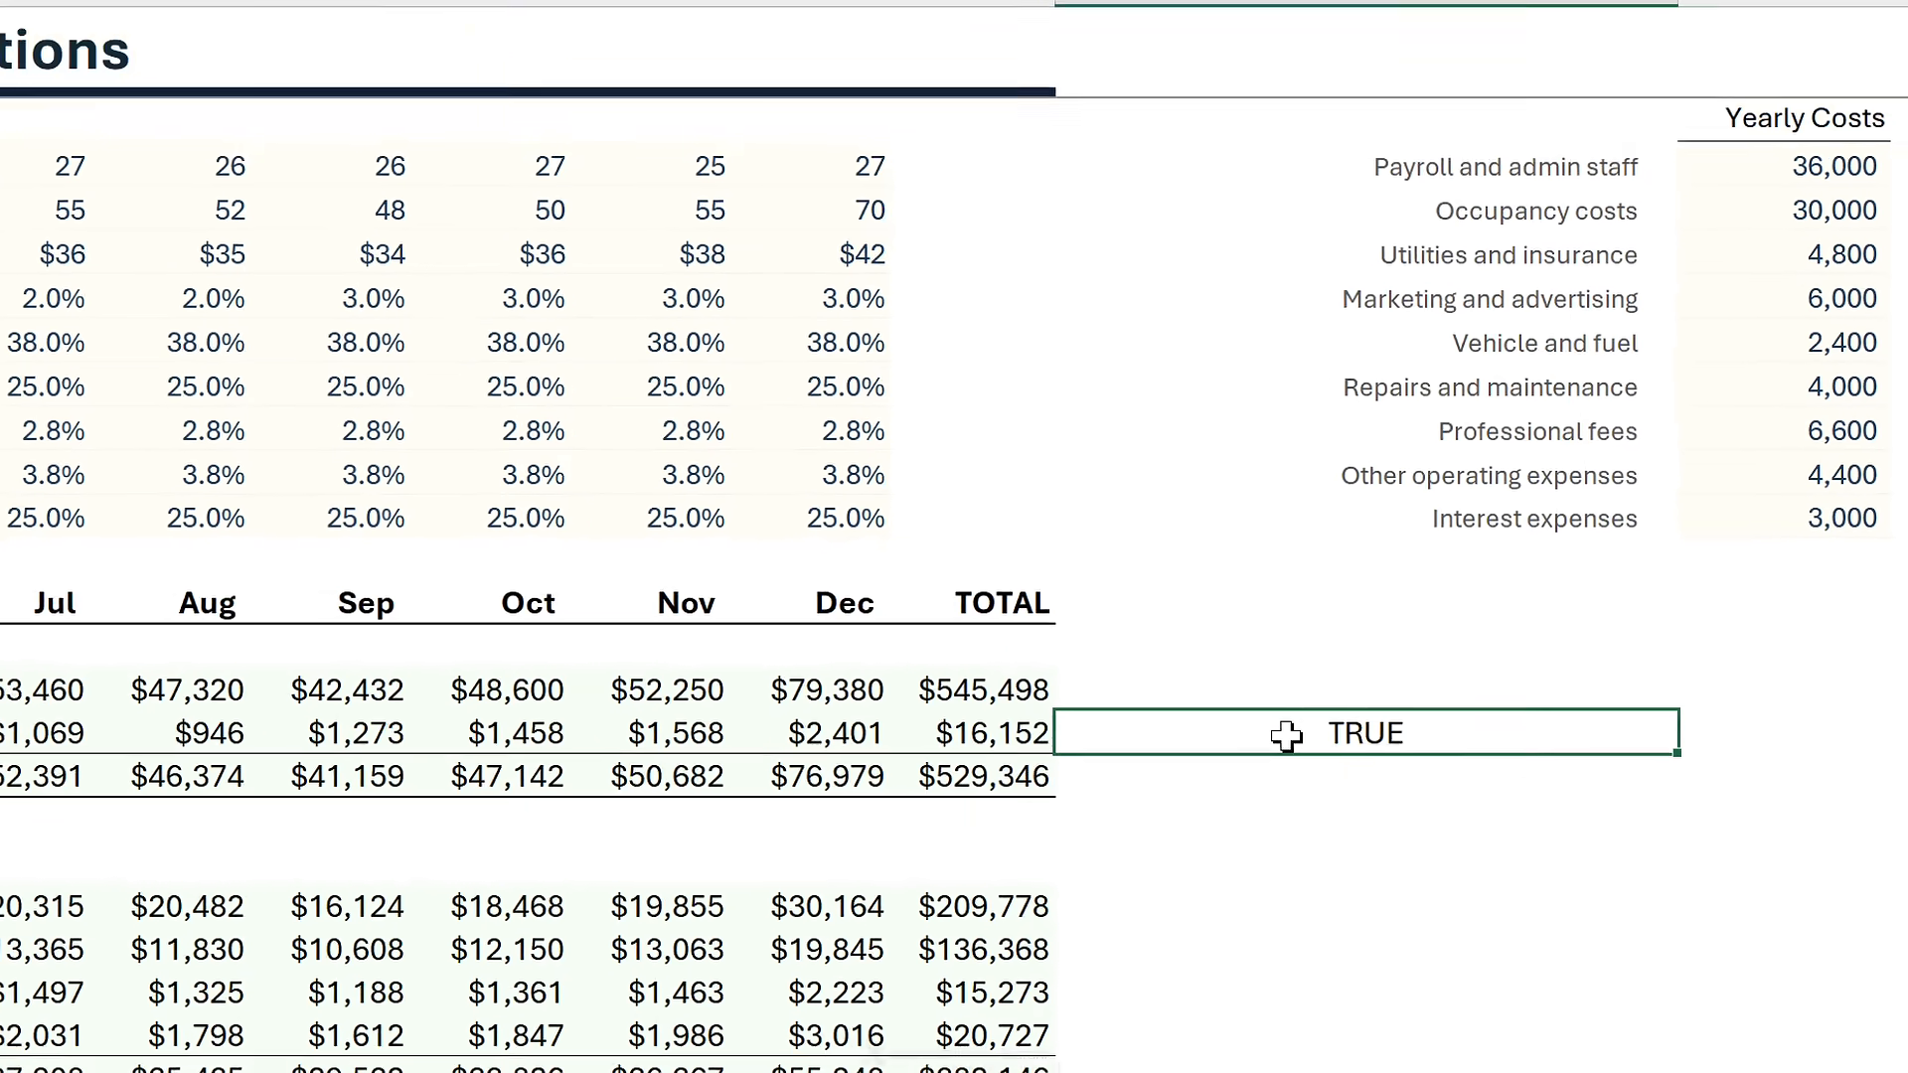
key(ctrl+z)
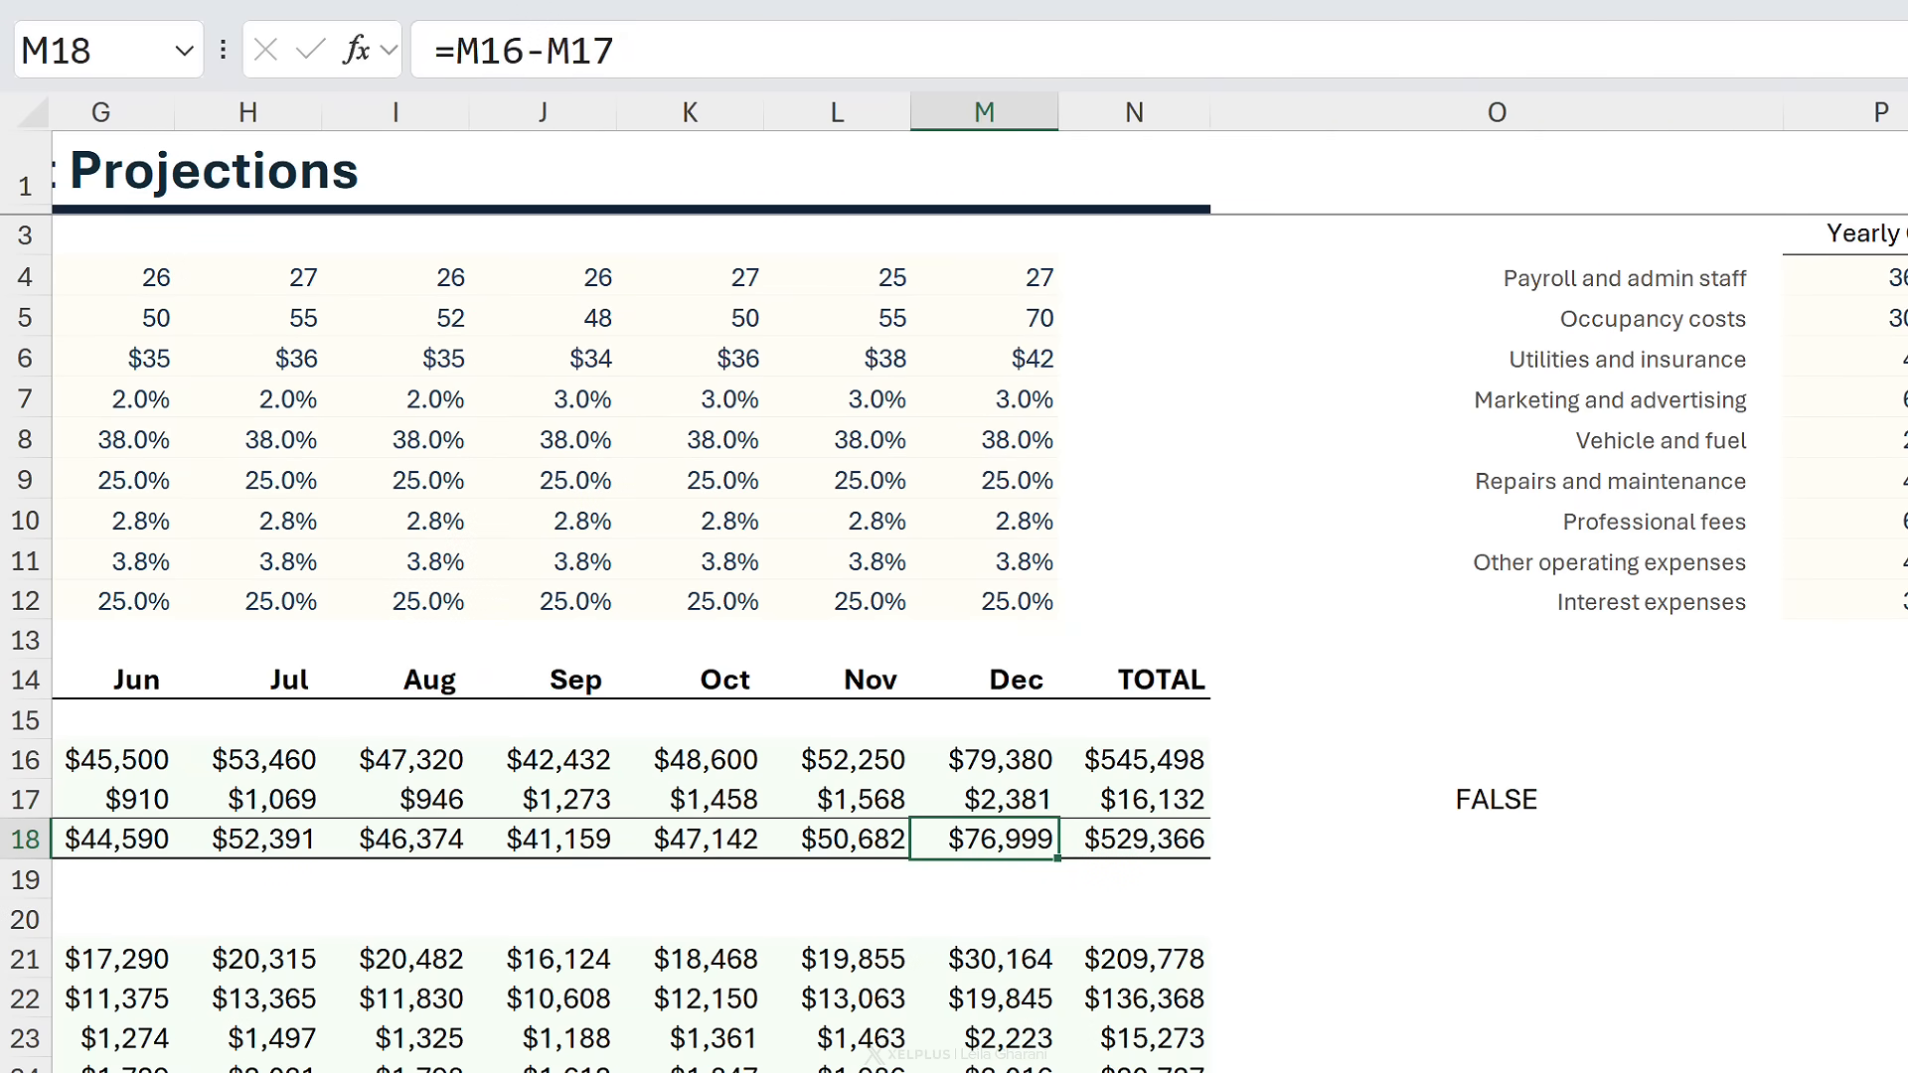
- Copy O17's REGEXTEST formula, clear O17, and select the budget range A1:N60
click(1520, 801)
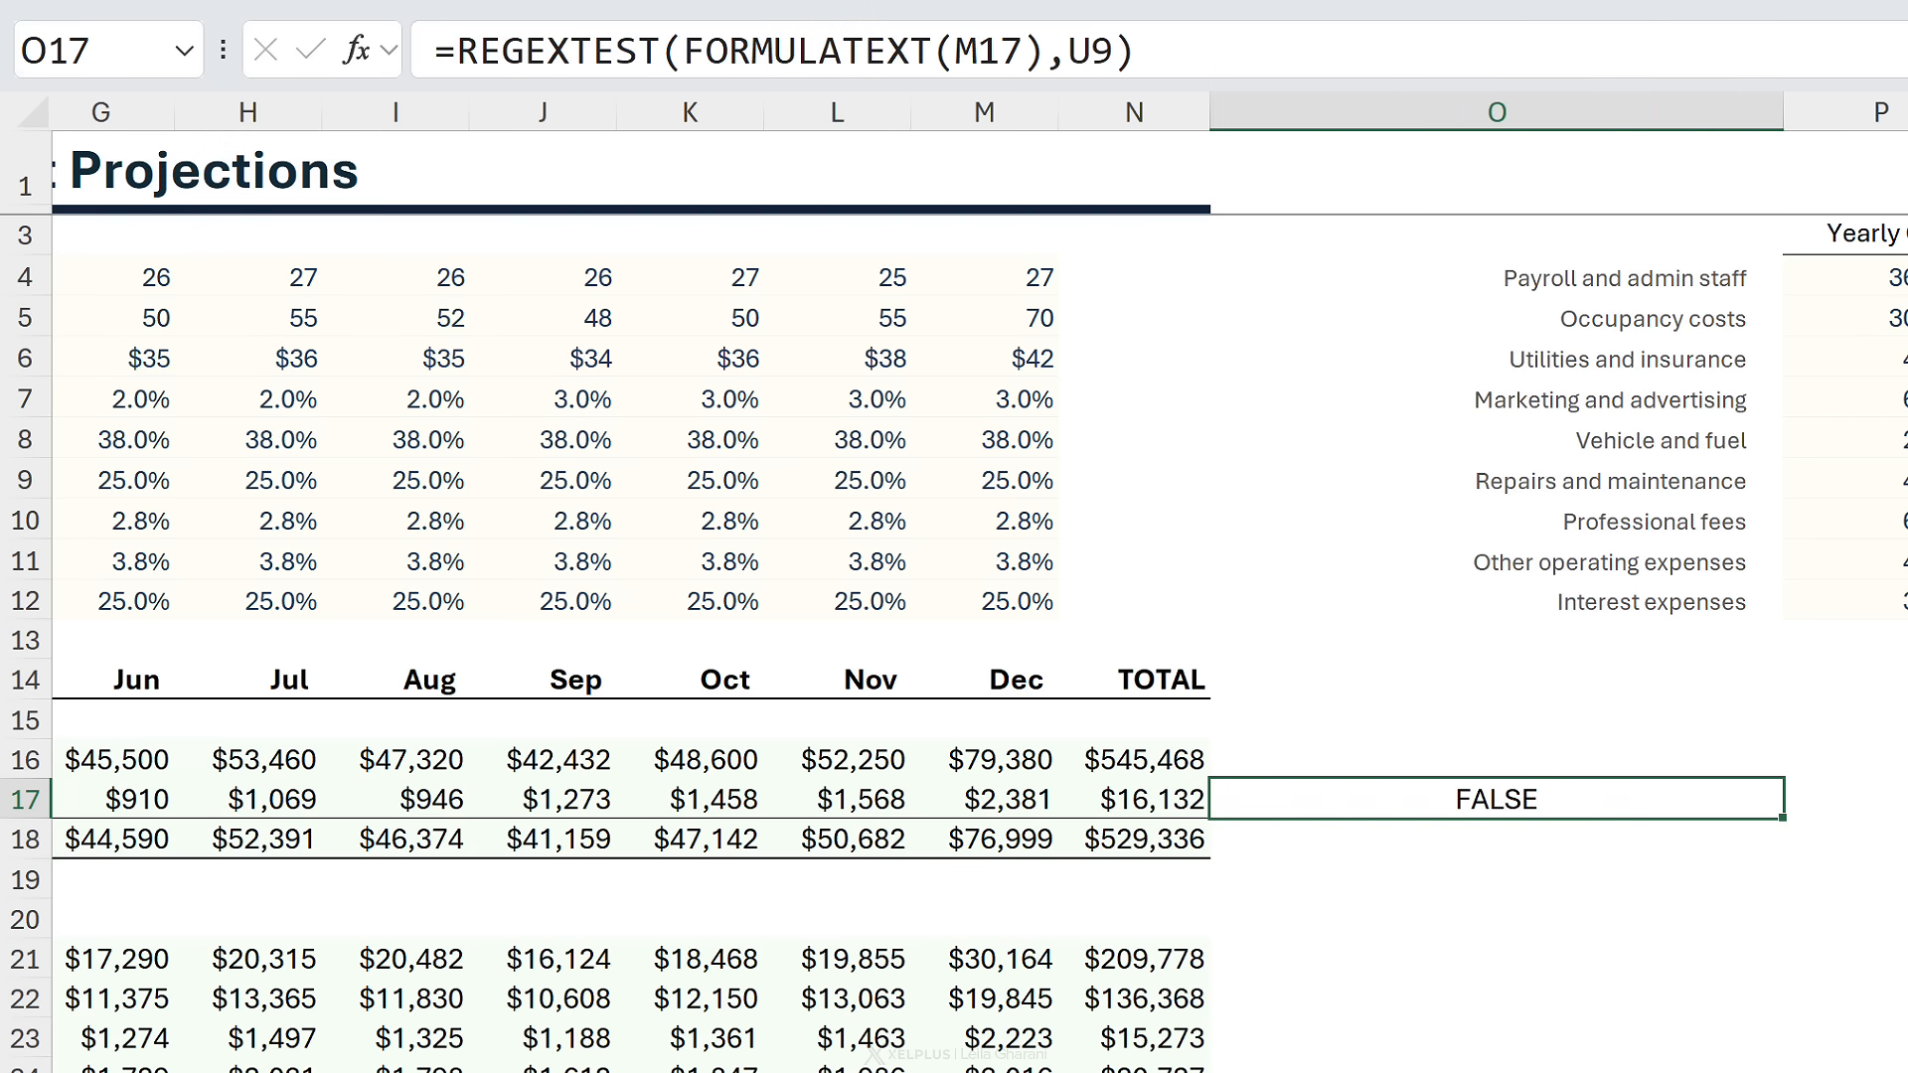
double_click(1443, 800)
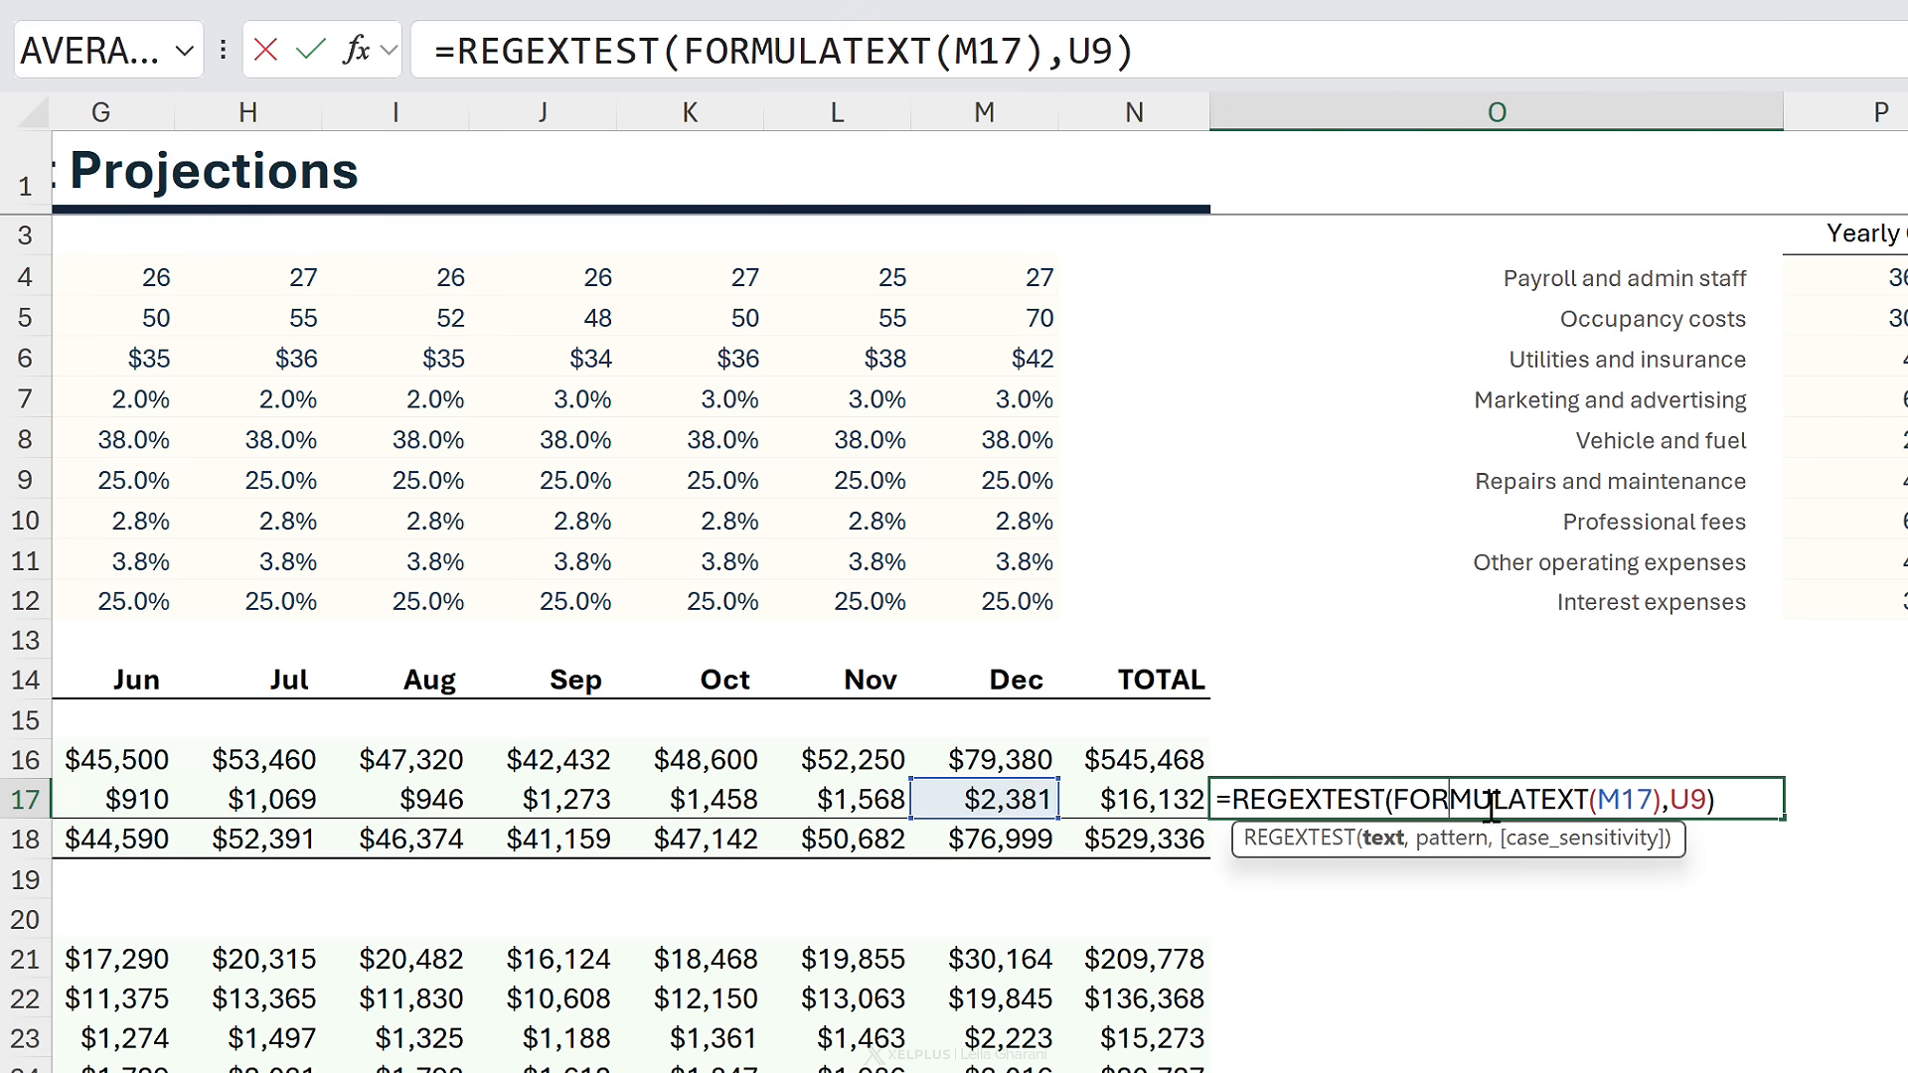
drag(1744, 805, 1226, 795)
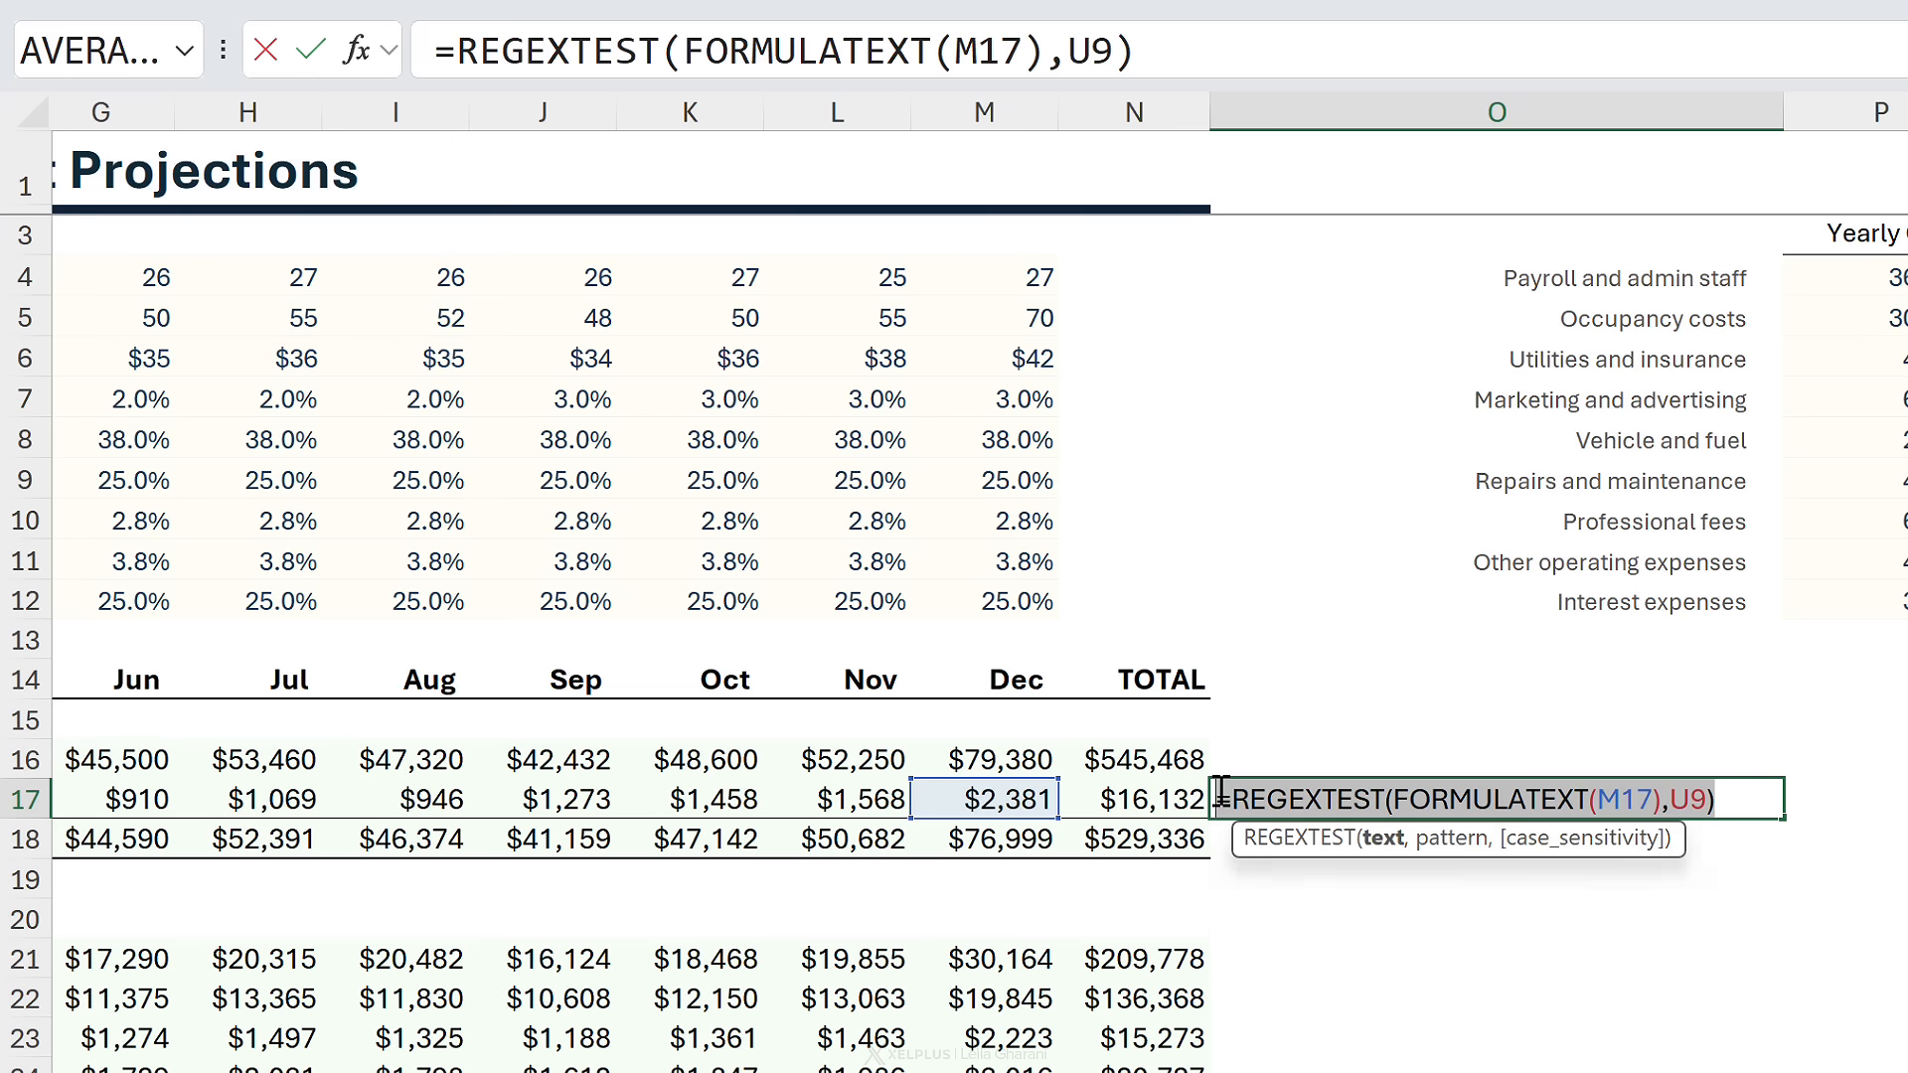
key(ctrl+c)
key(Escape)
key(Delete)
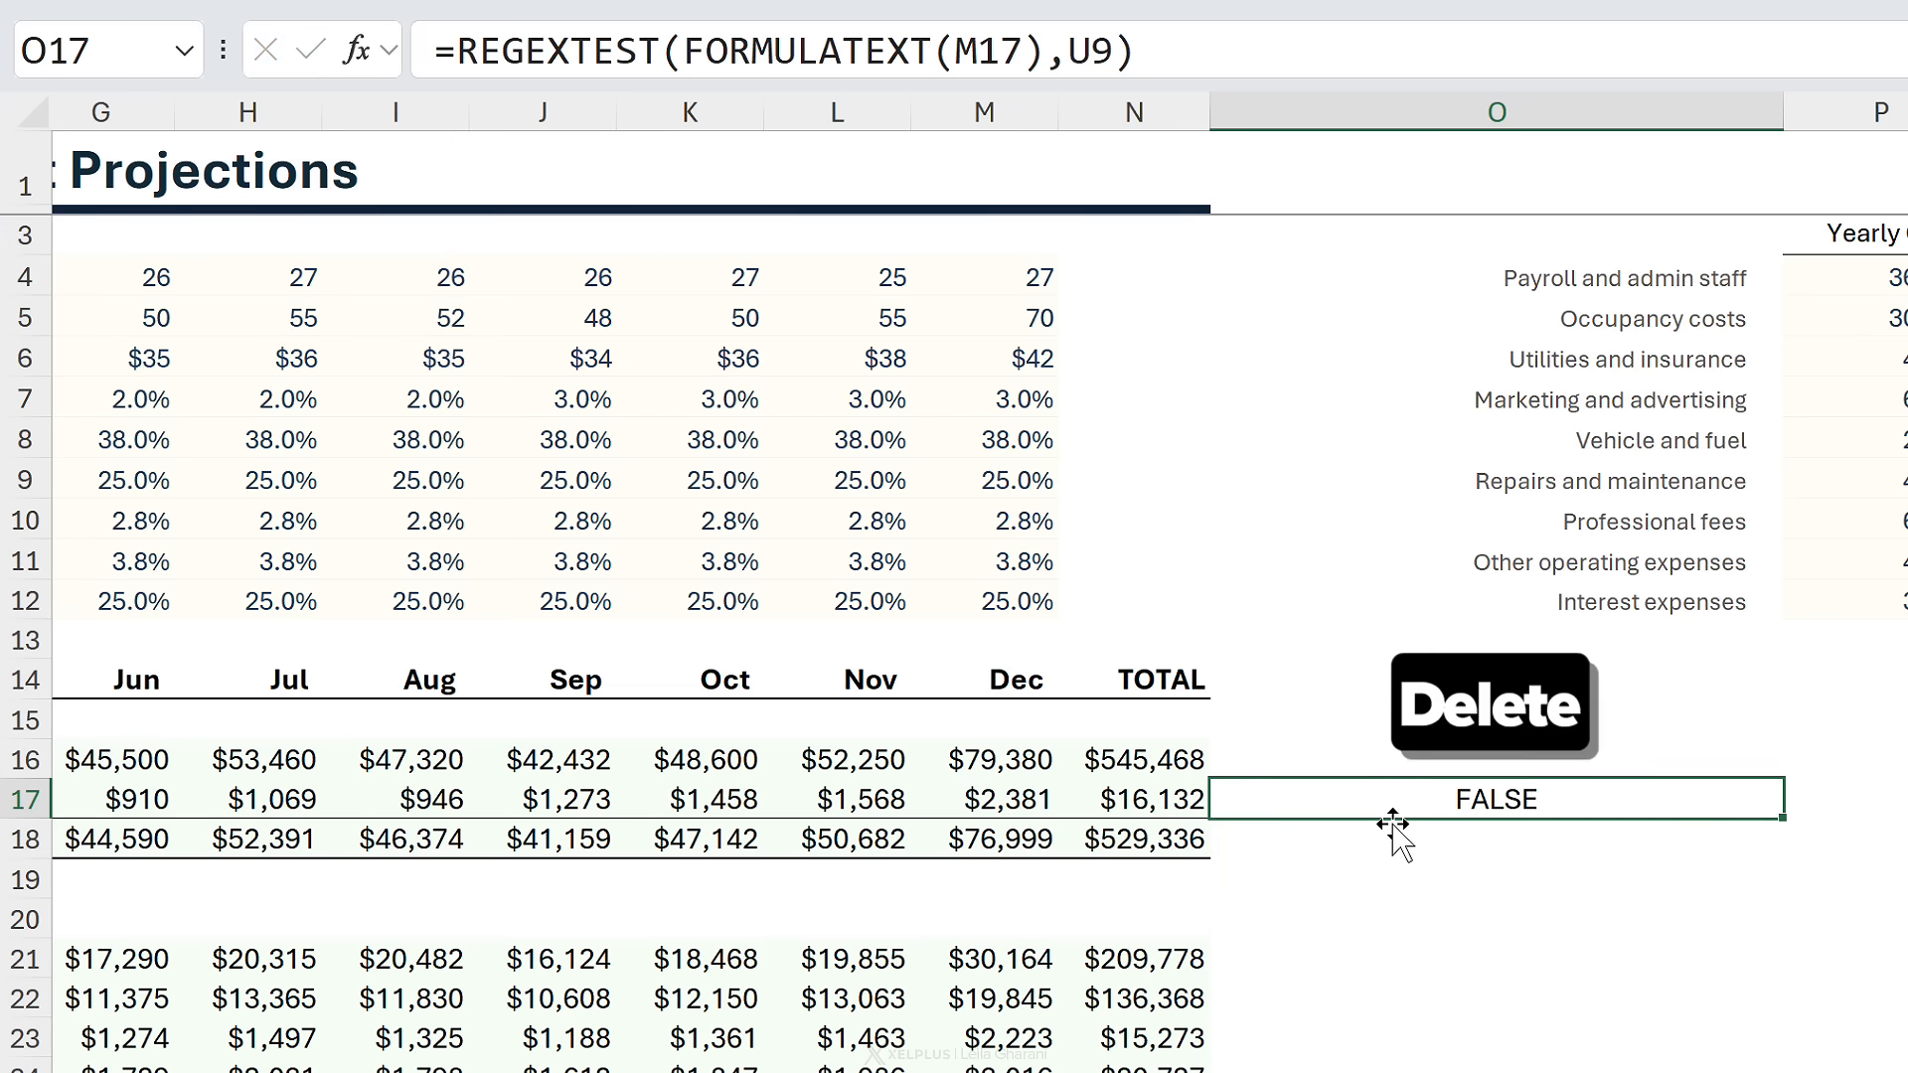
click(1193, 798)
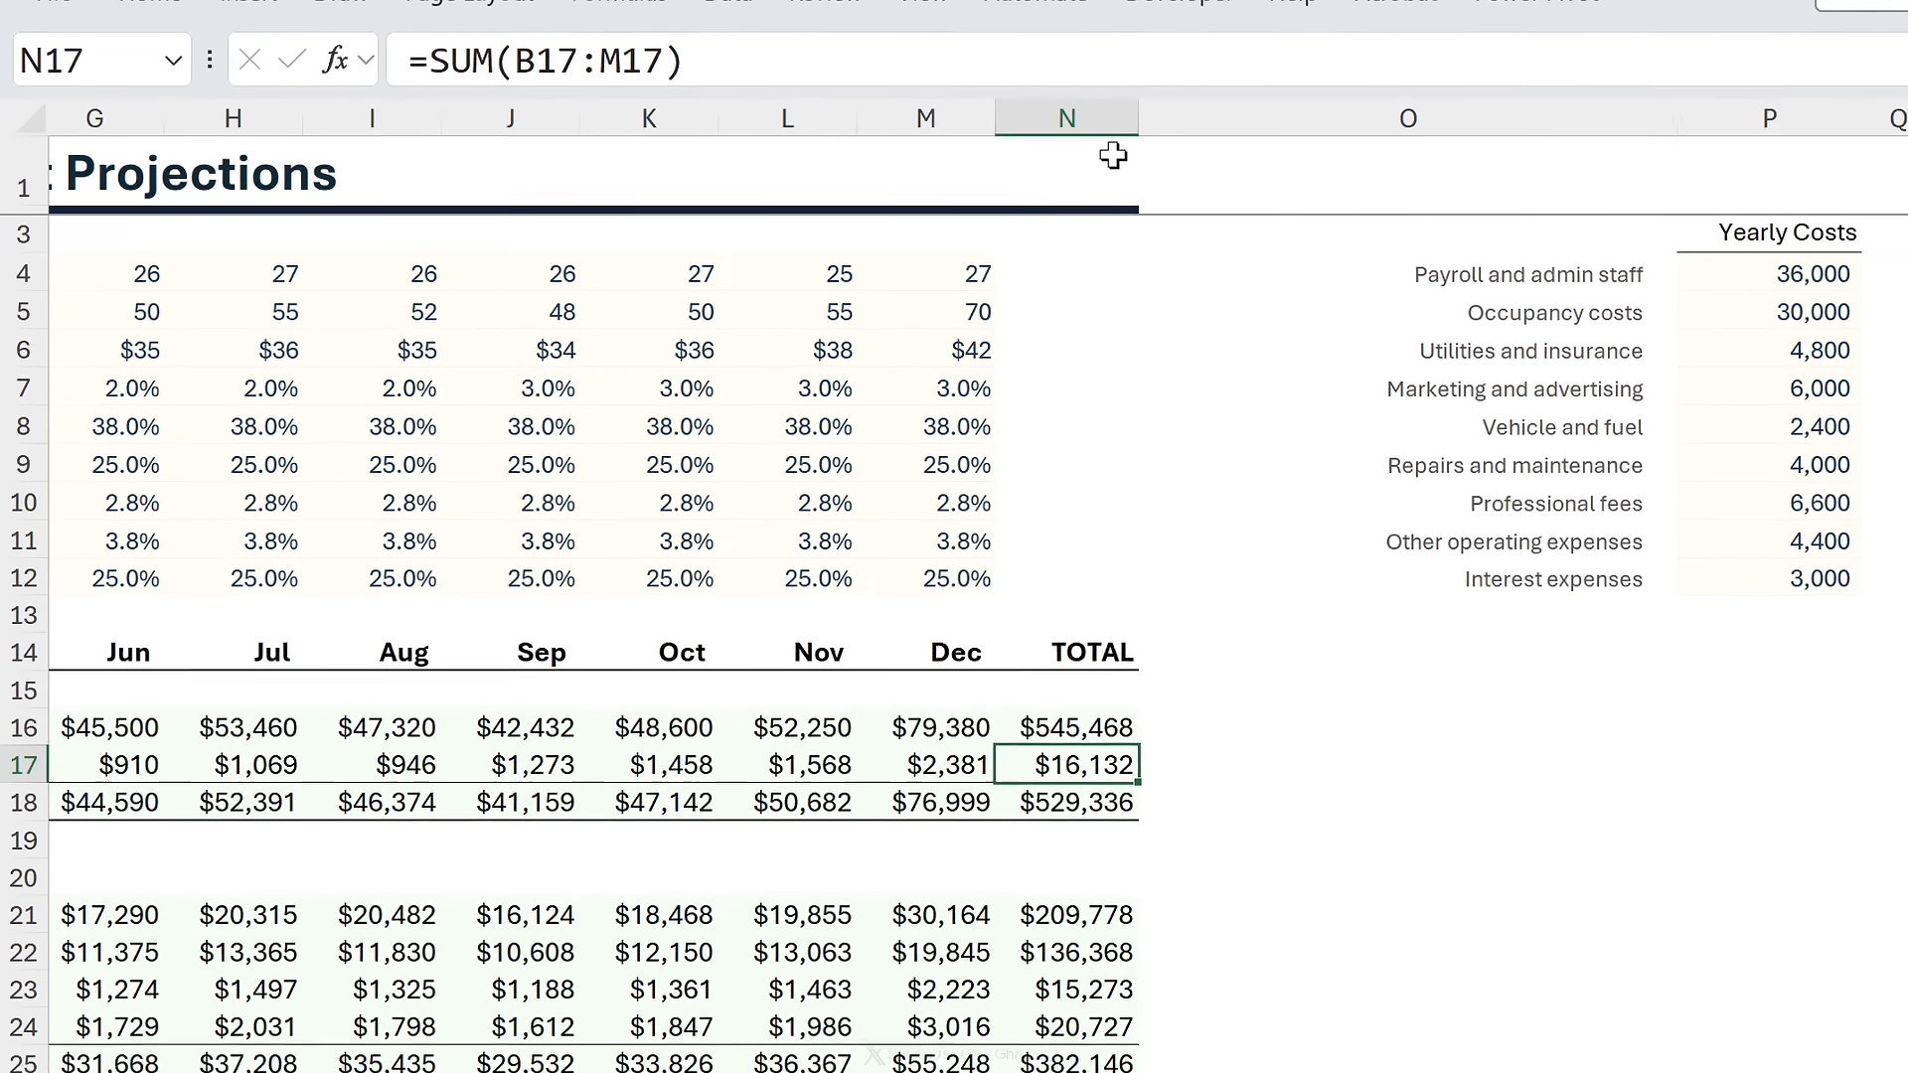
drag(1114, 159, 225, 724)
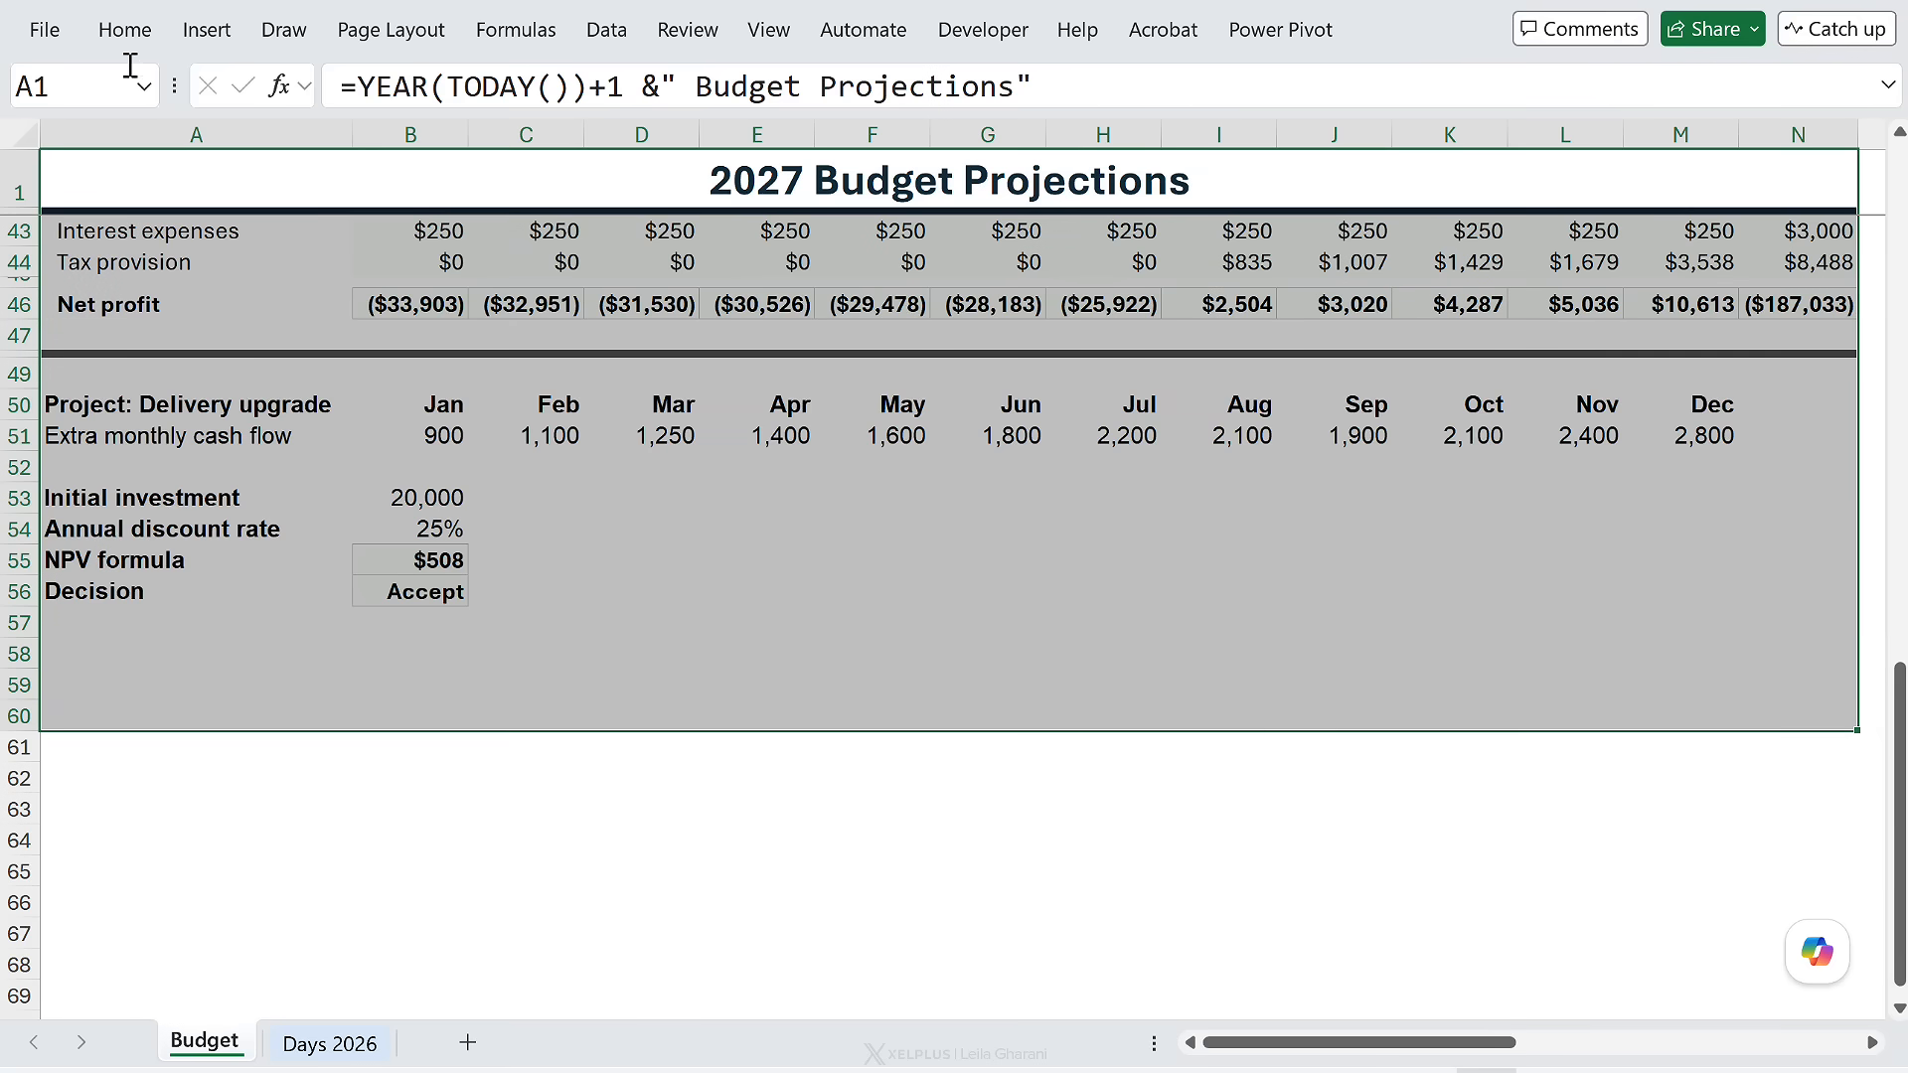
- Create a formula-based conditional formatting rule =REGEXTEST(FORMULATEXT(A1),$U$9)
click(124, 29)
click(1058, 76)
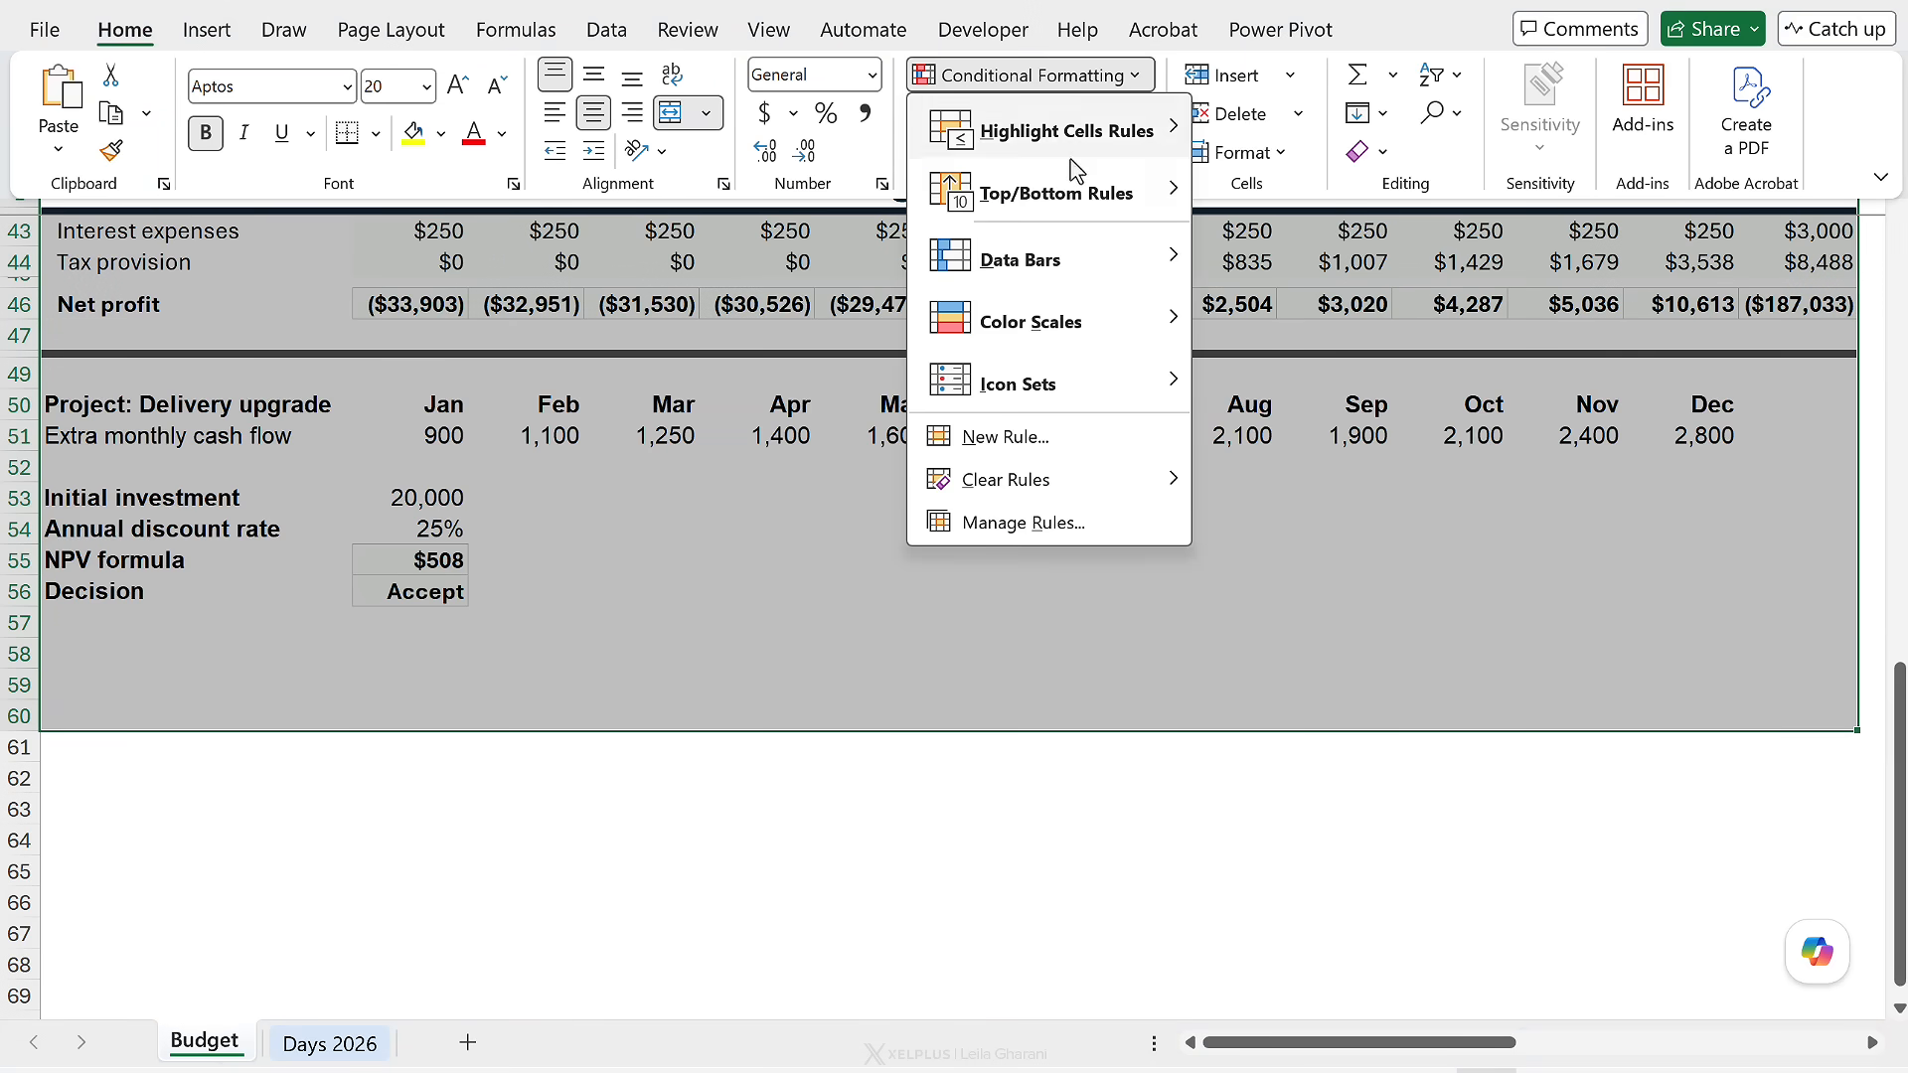
click(1019, 437)
click(805, 603)
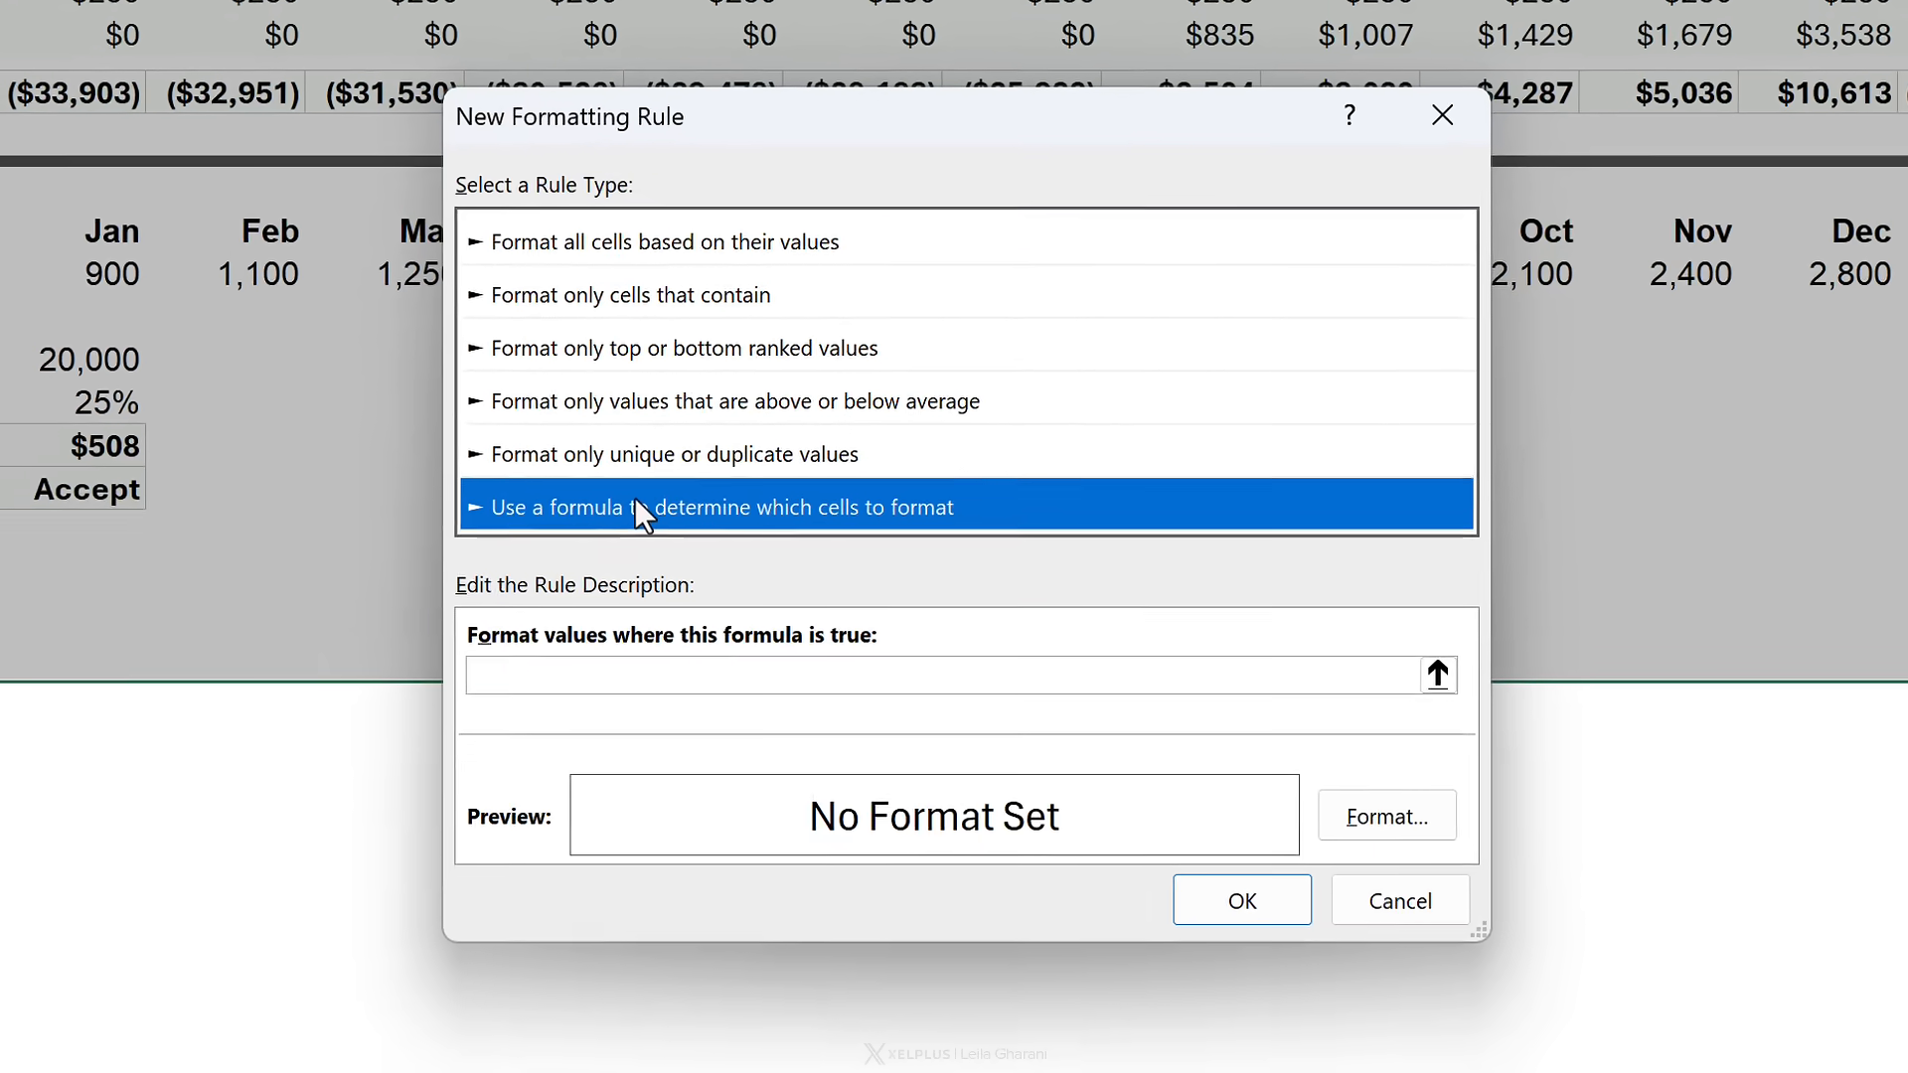
click(604, 677)
key(ctrl+v)
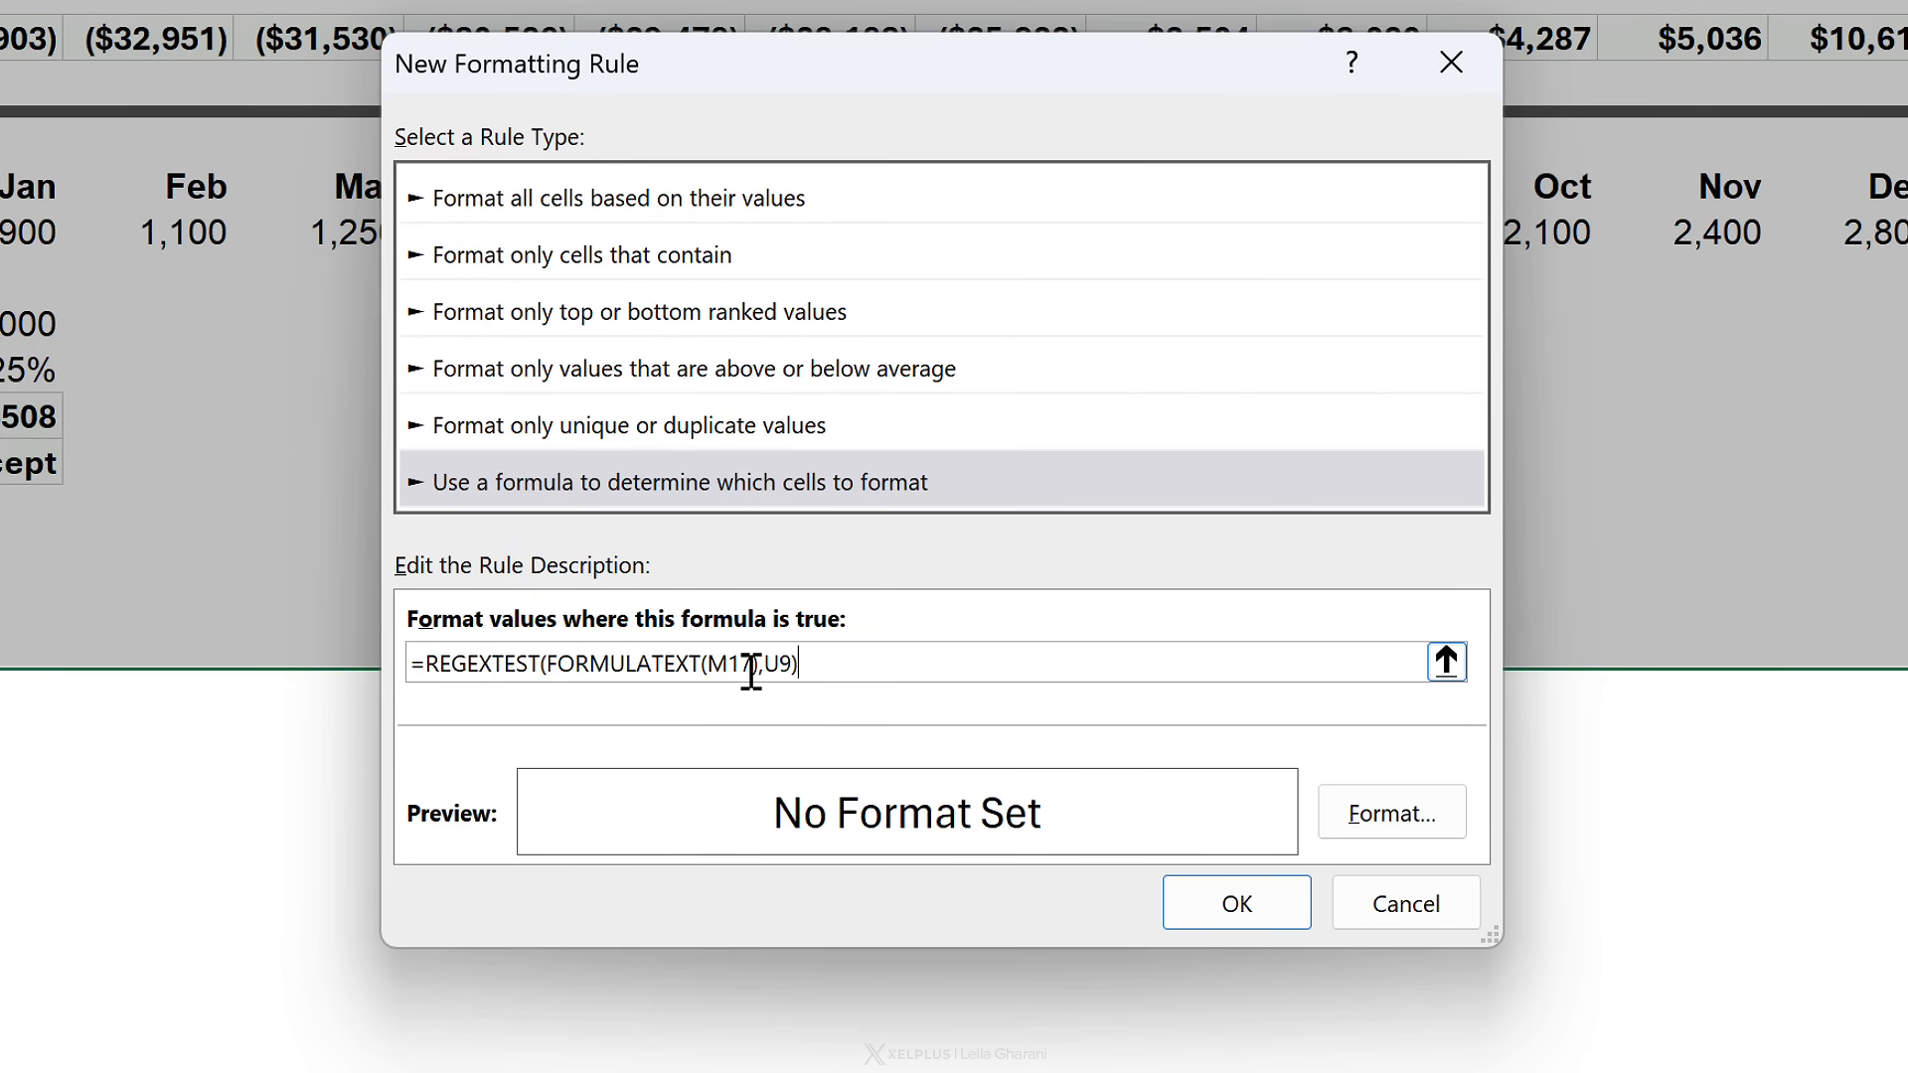
drag(752, 664, 722, 664)
text(A1)
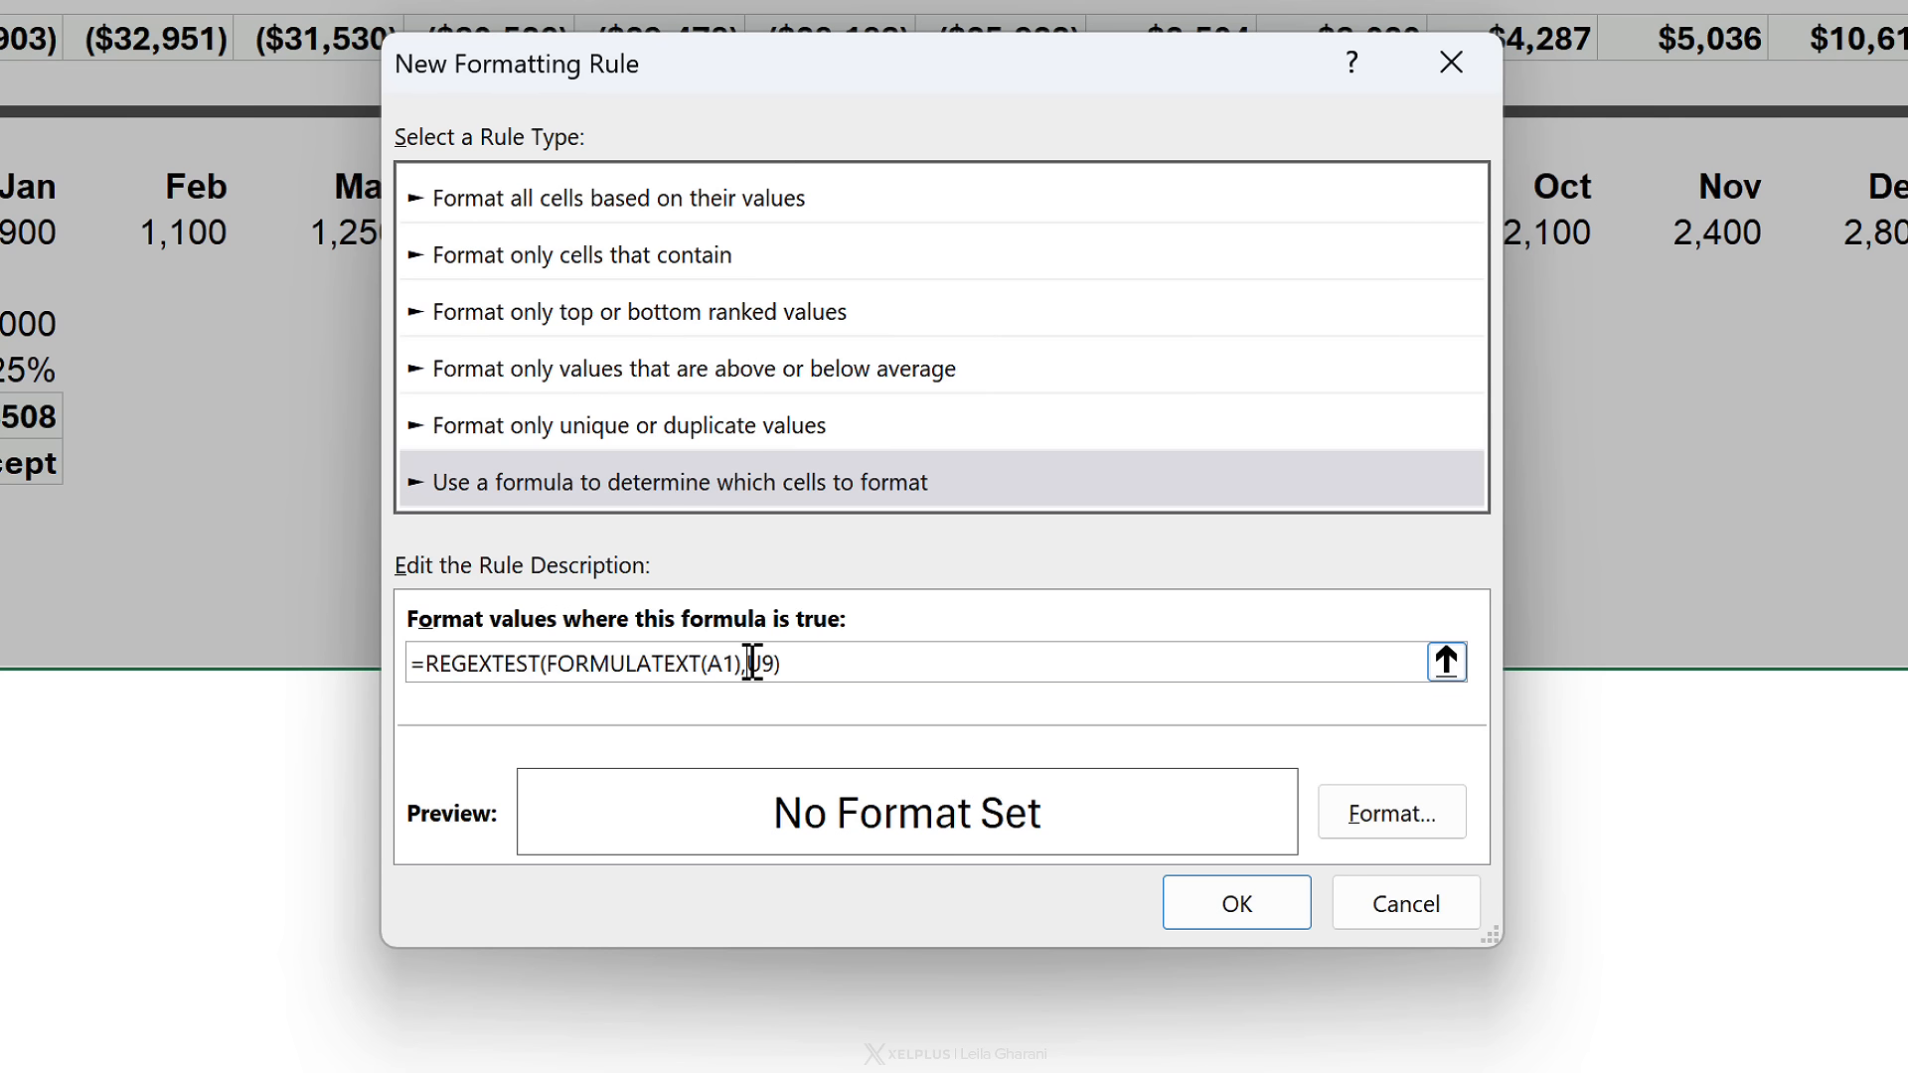
drag(752, 663, 775, 668)
key(F4)
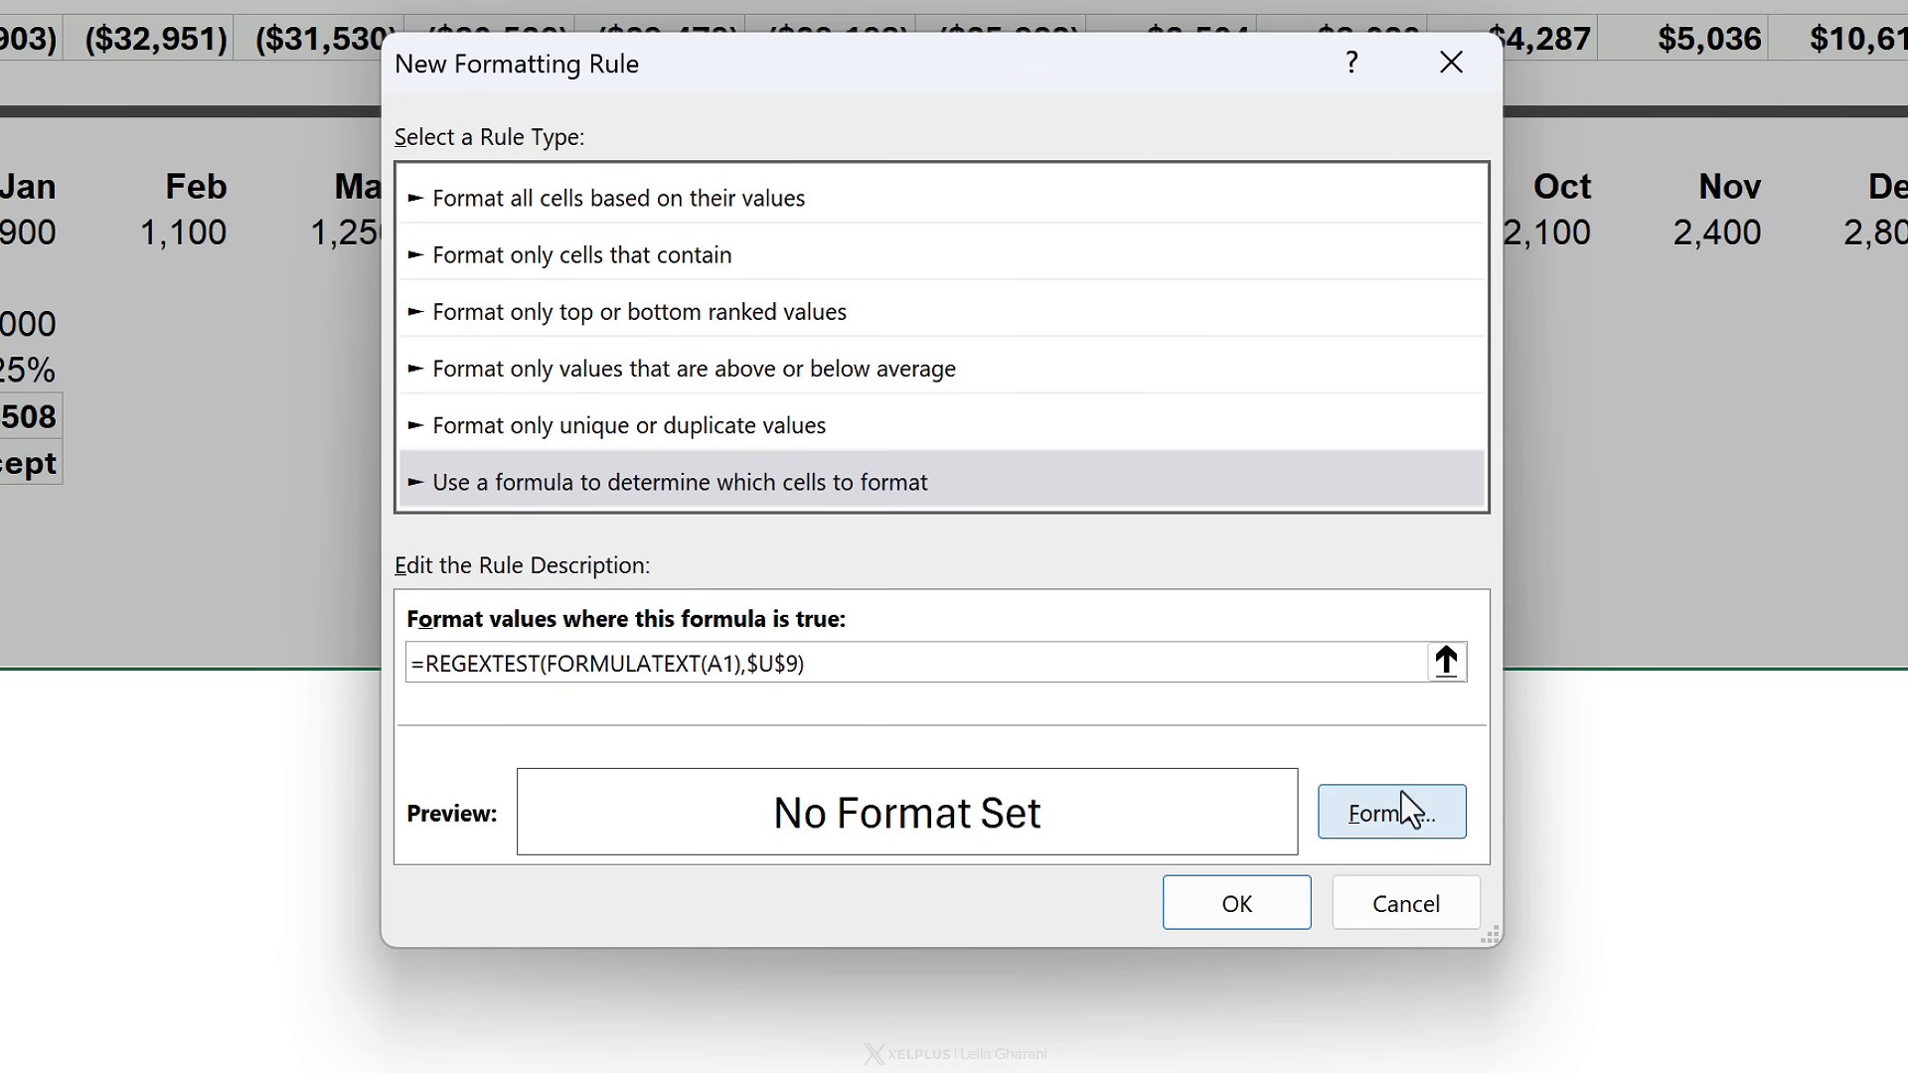
- Give the rule a light pink fill and apply it to the sheet
click(1401, 792)
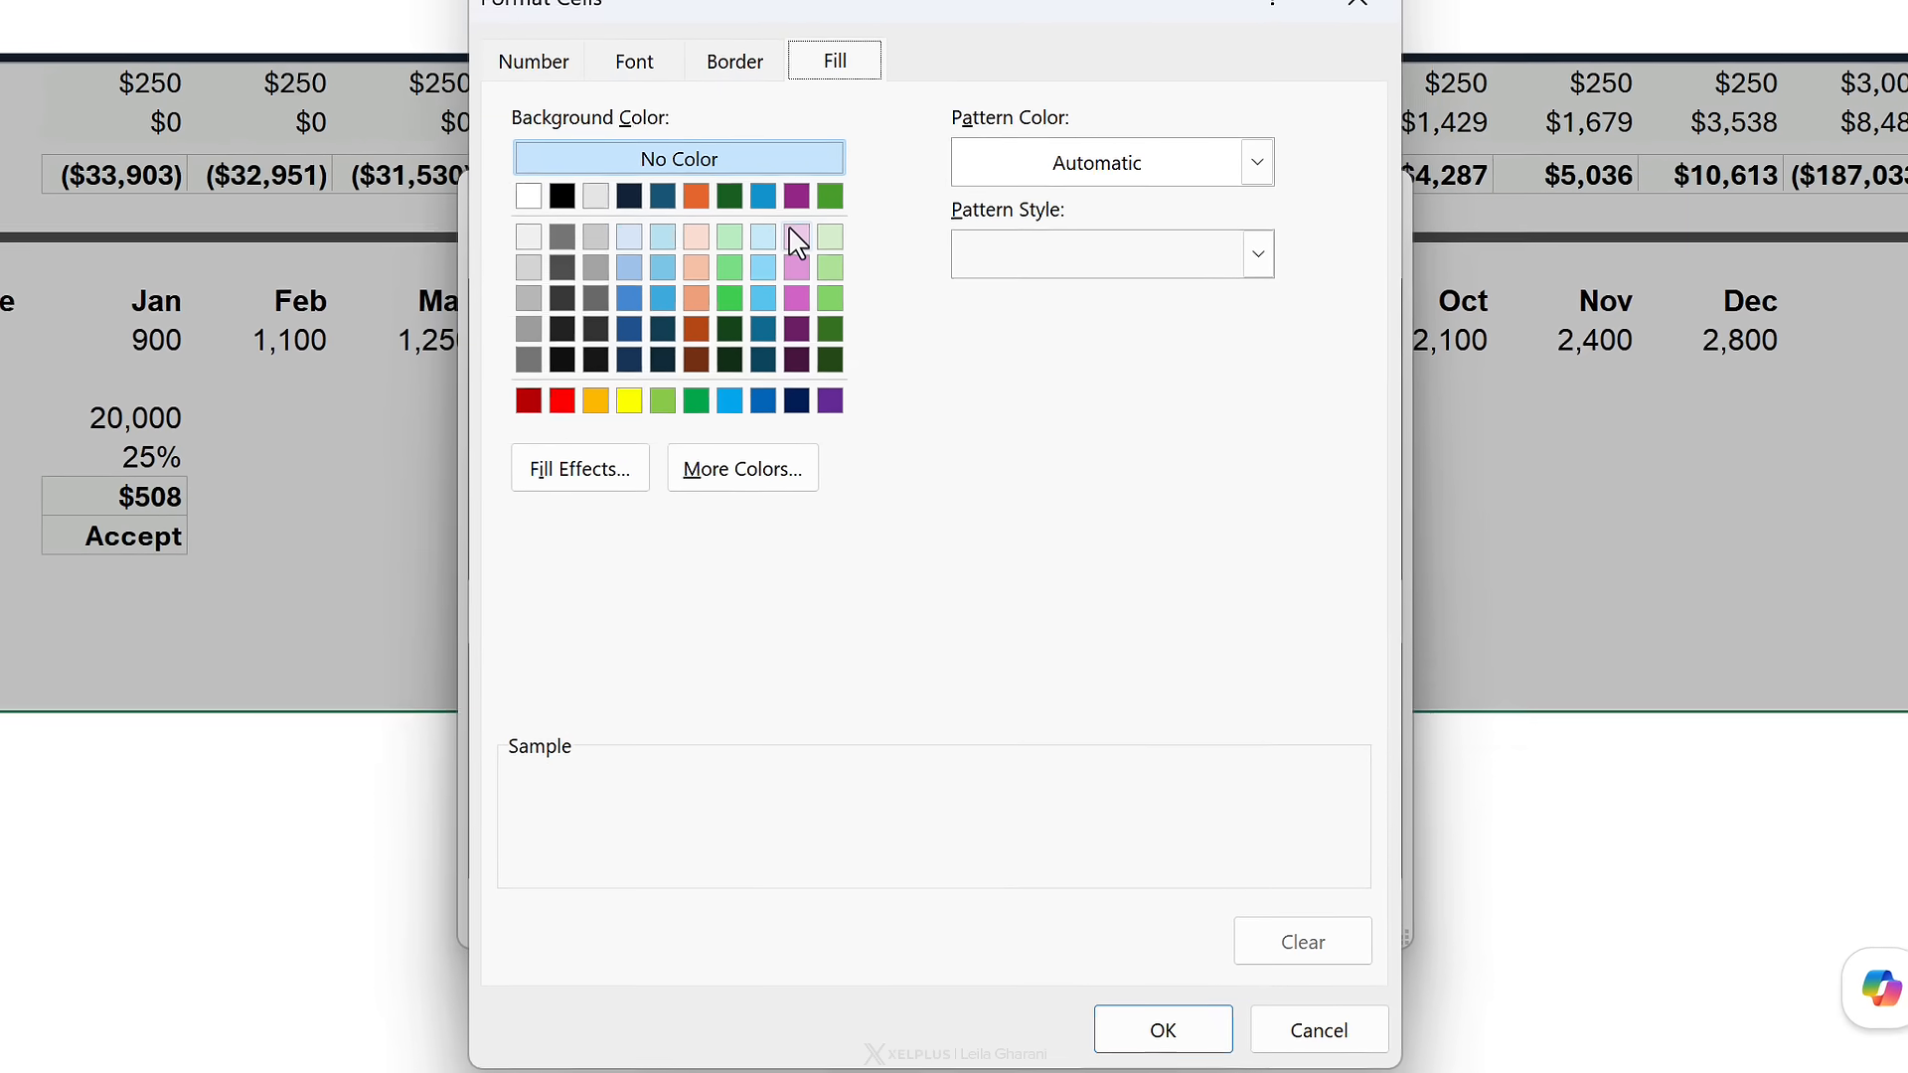
click(797, 239)
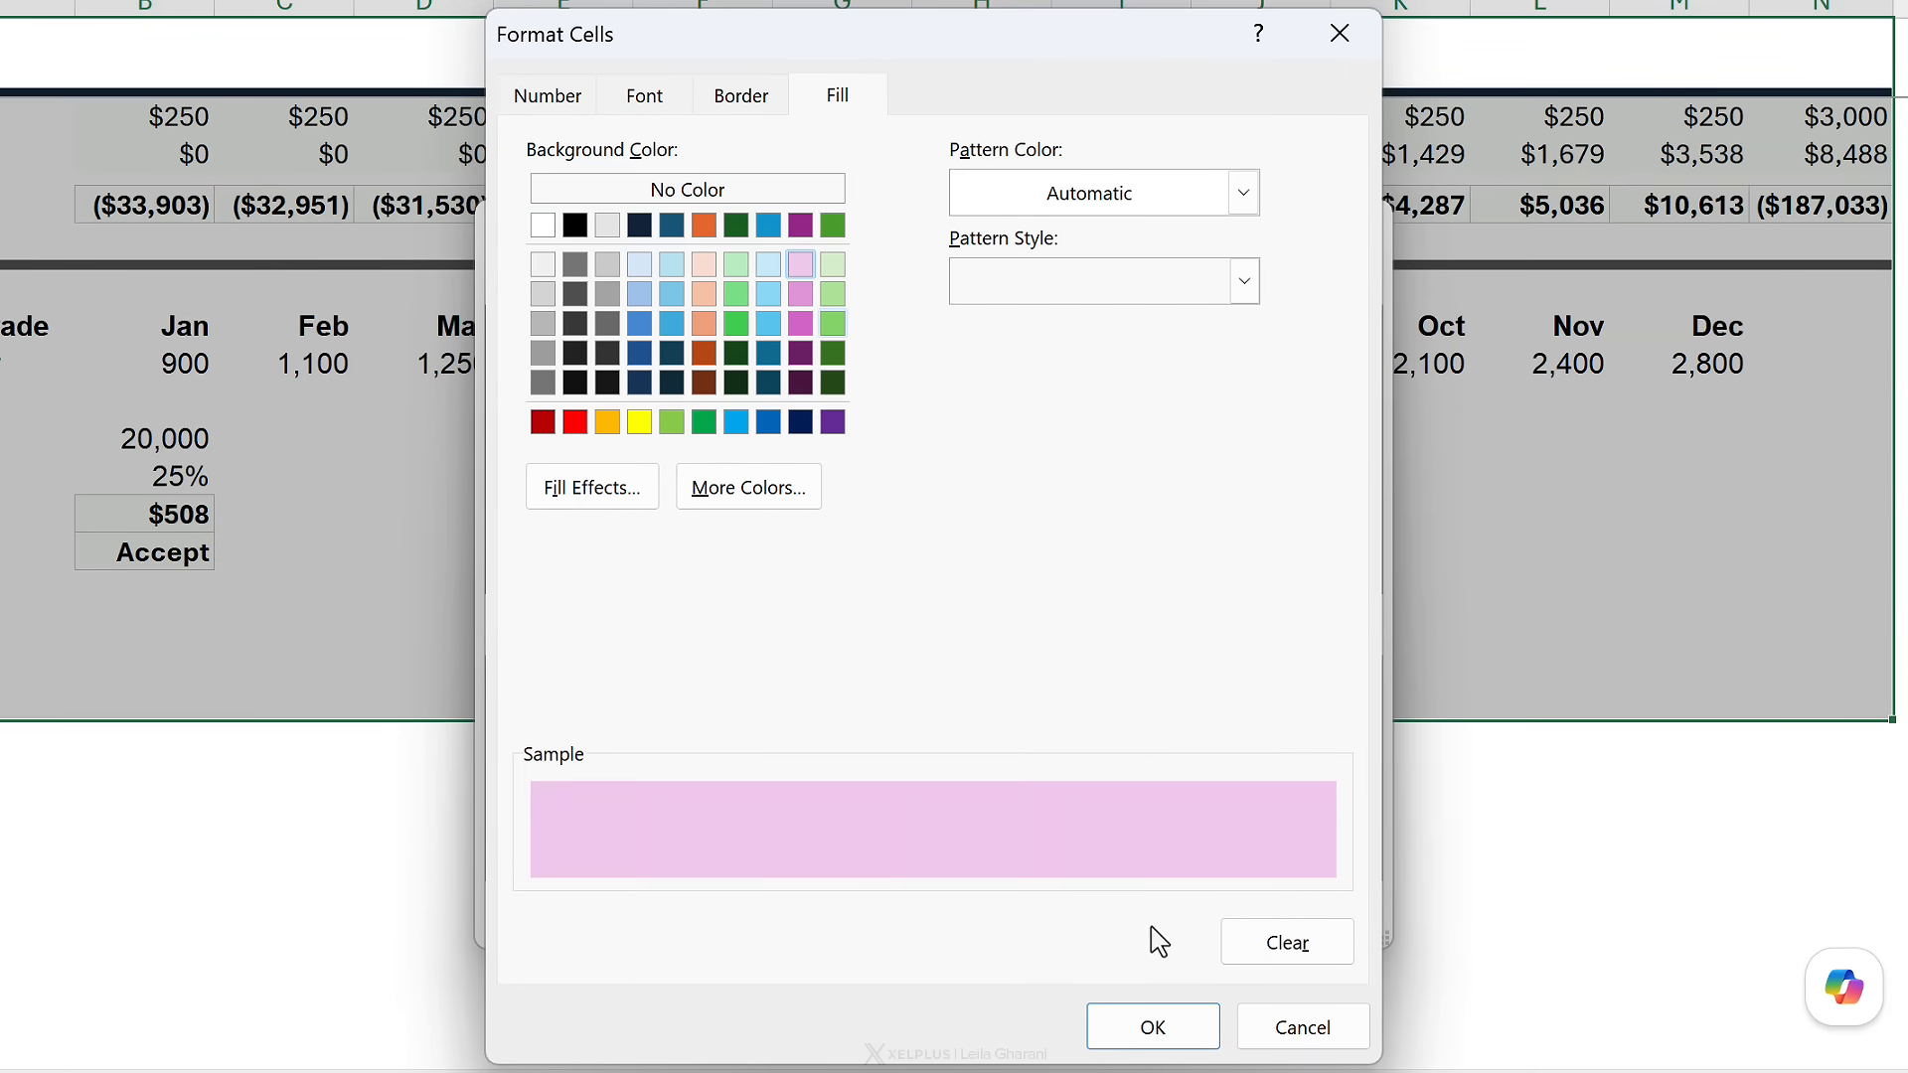
click(1165, 1029)
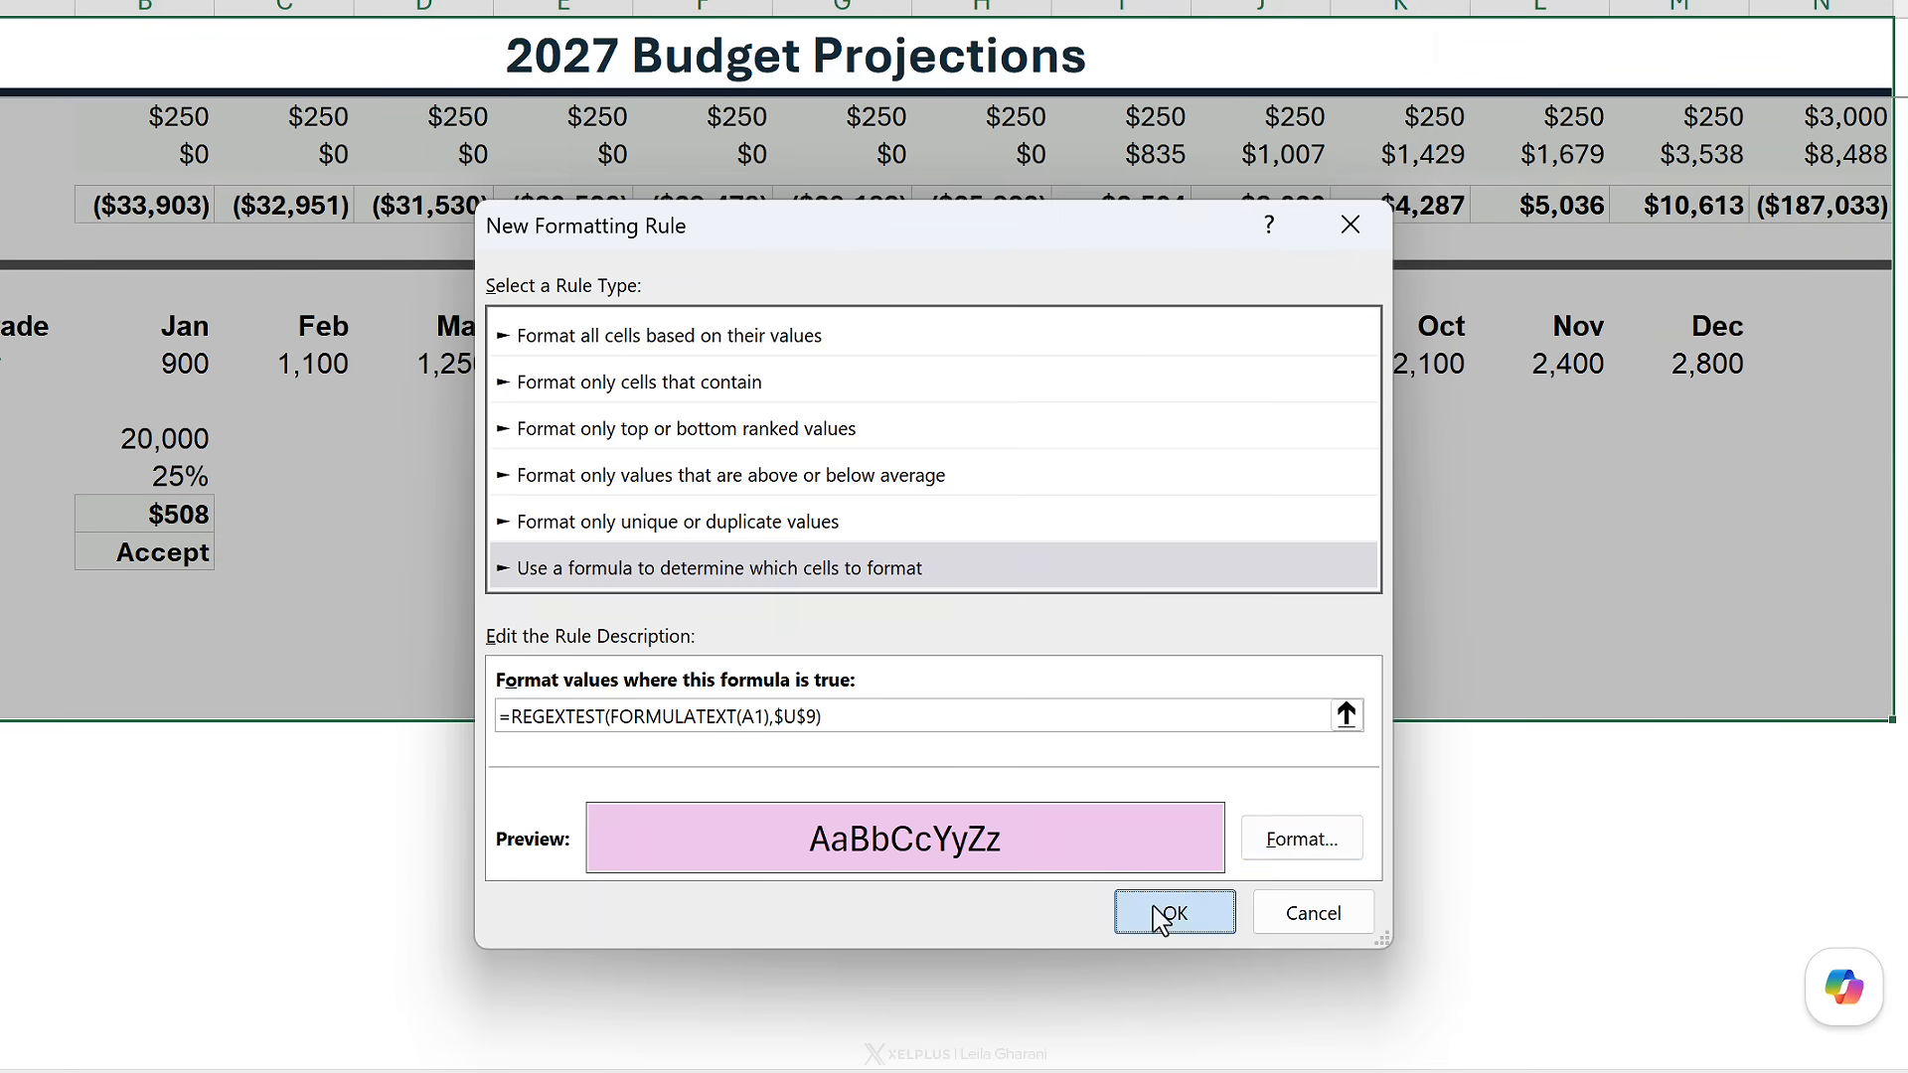
click(1161, 914)
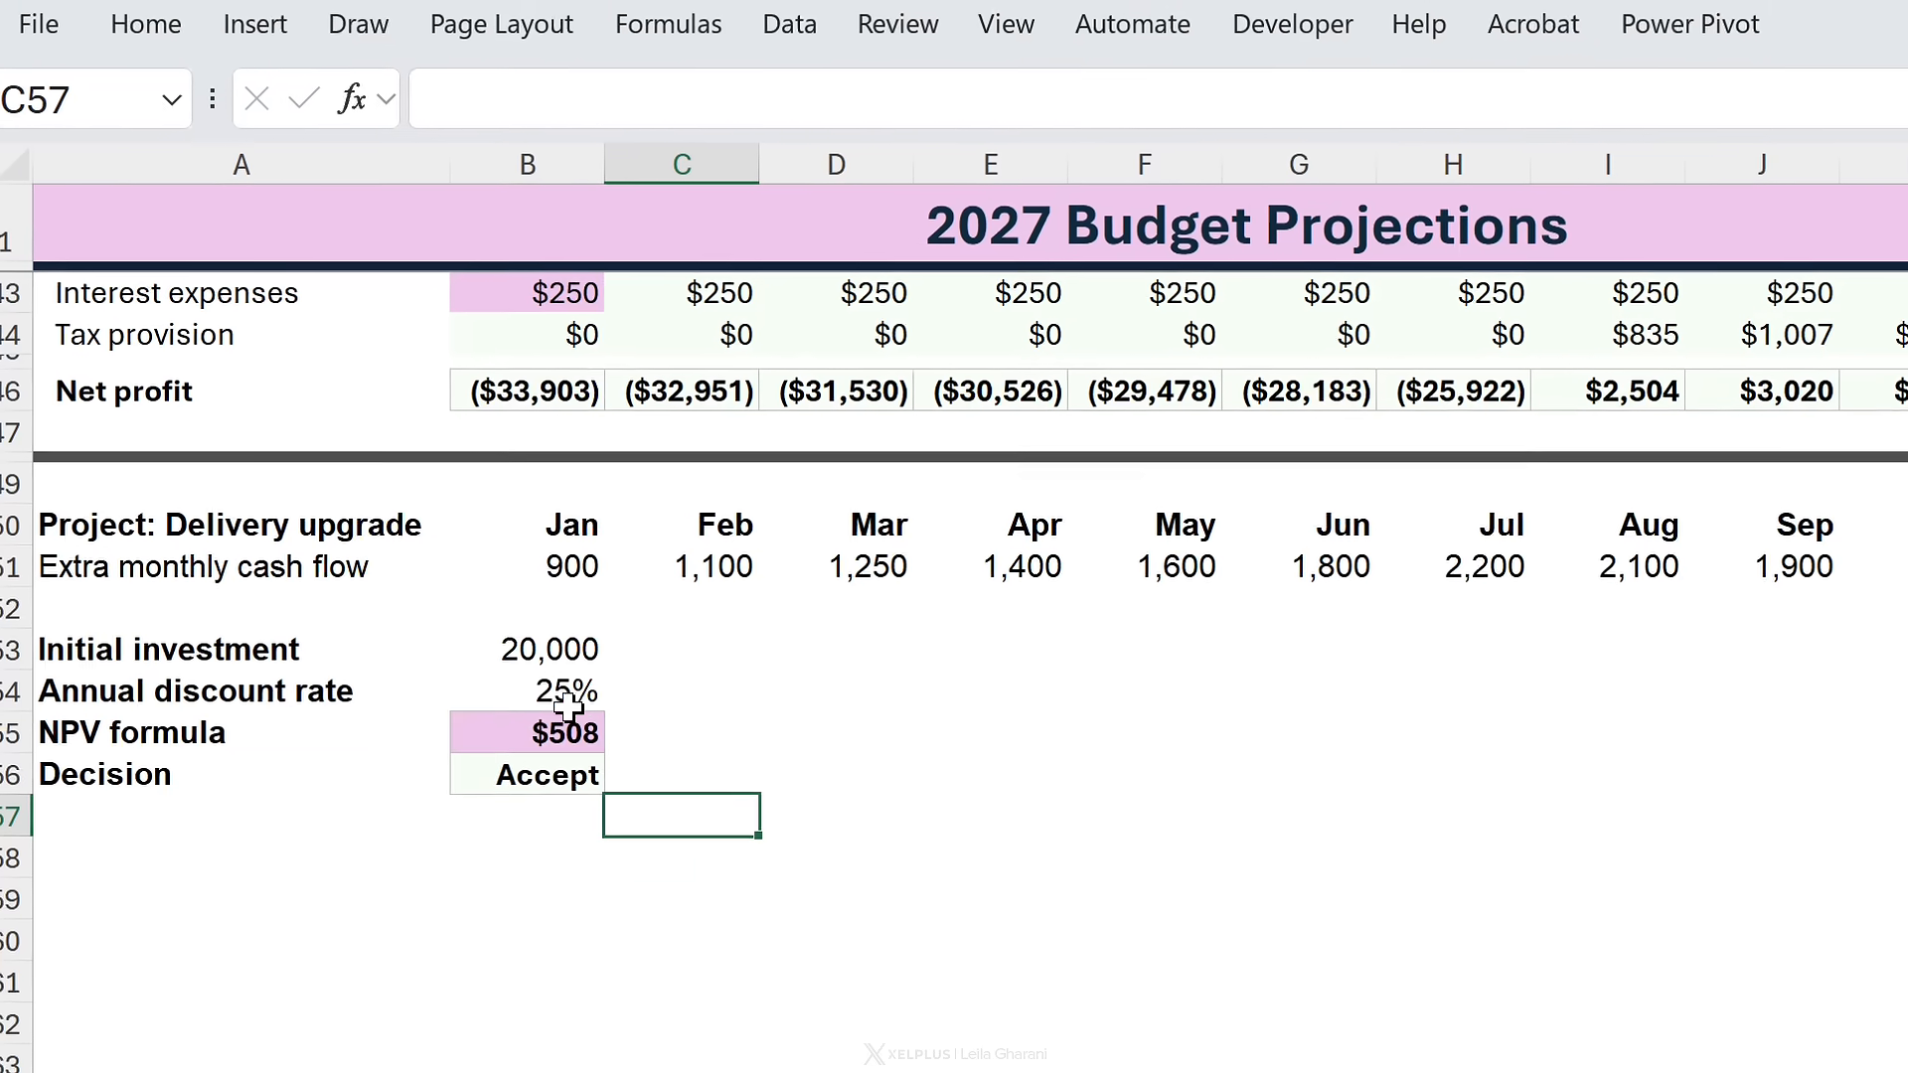
click(112, 507)
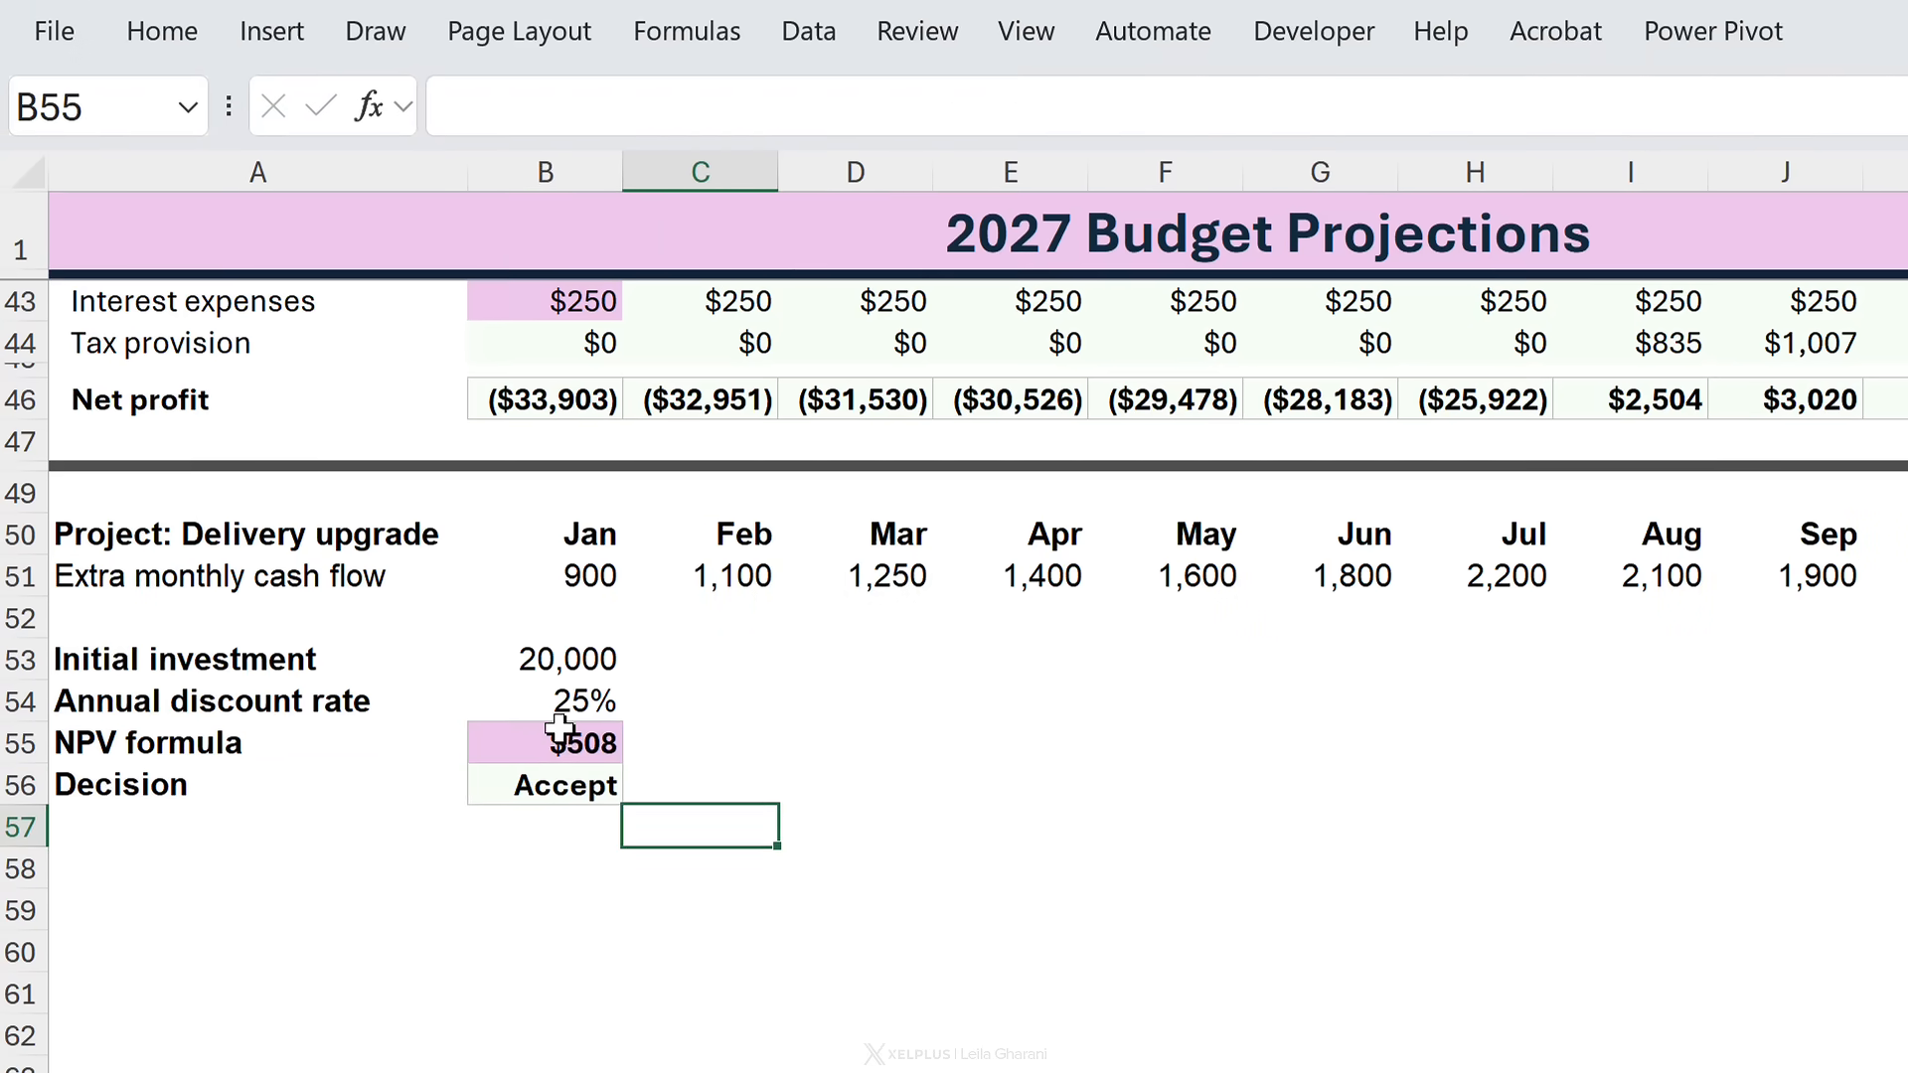
click(561, 733)
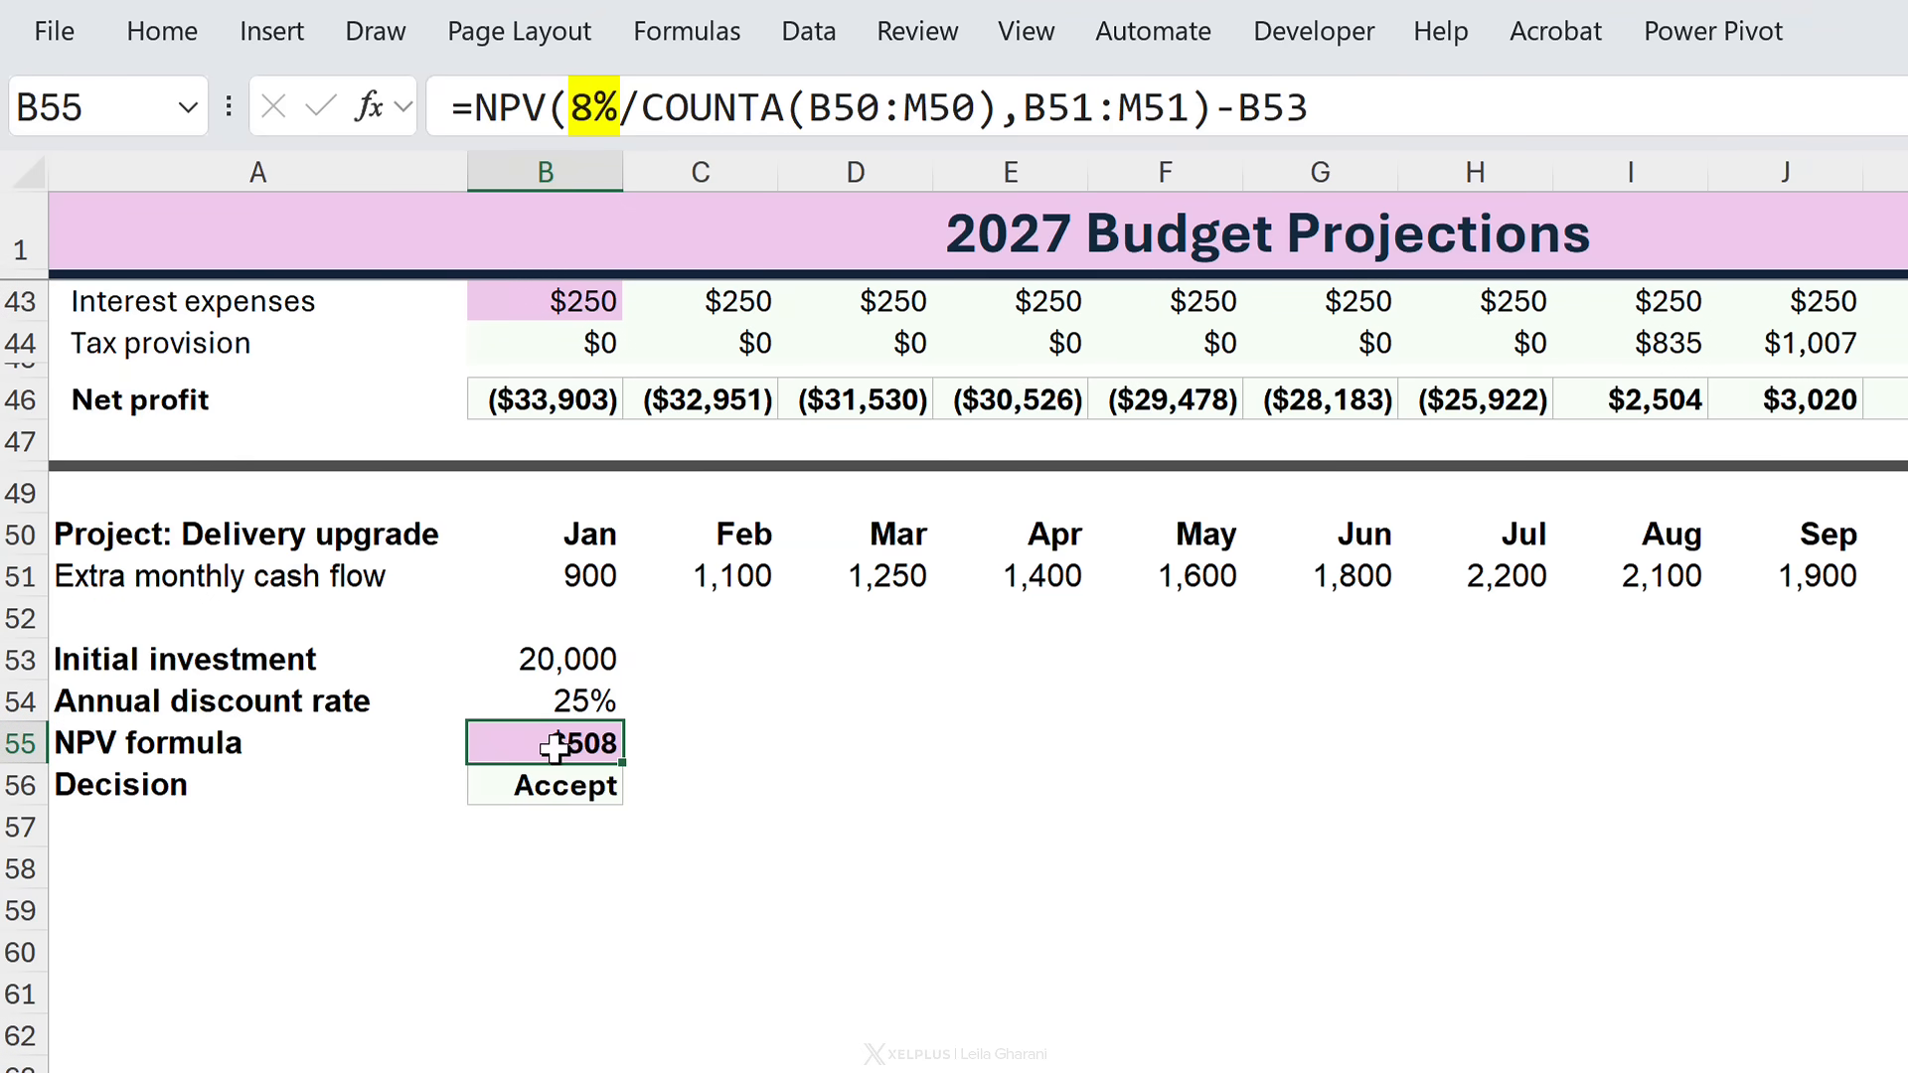
scroll(554, 696, up, 3)
click(545, 676)
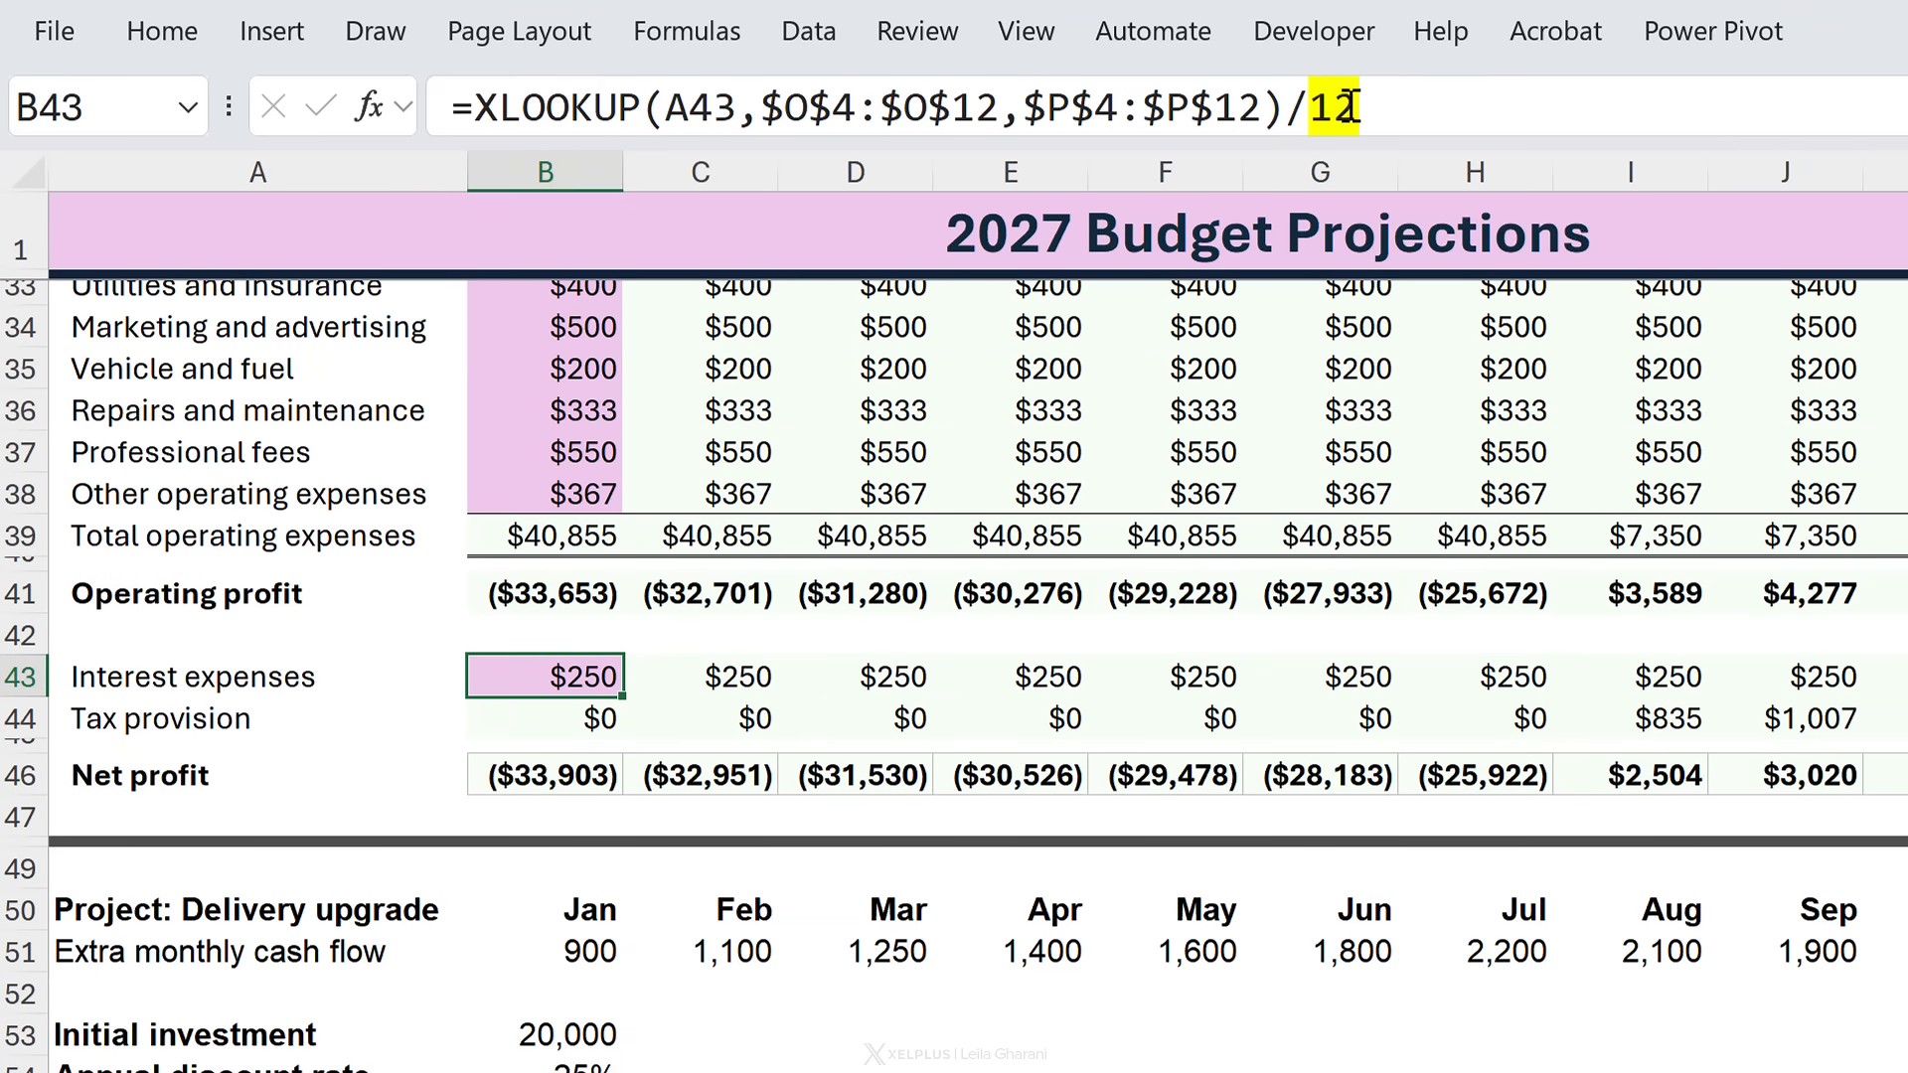
scroll(630, 587, up, 2)
click(550, 440)
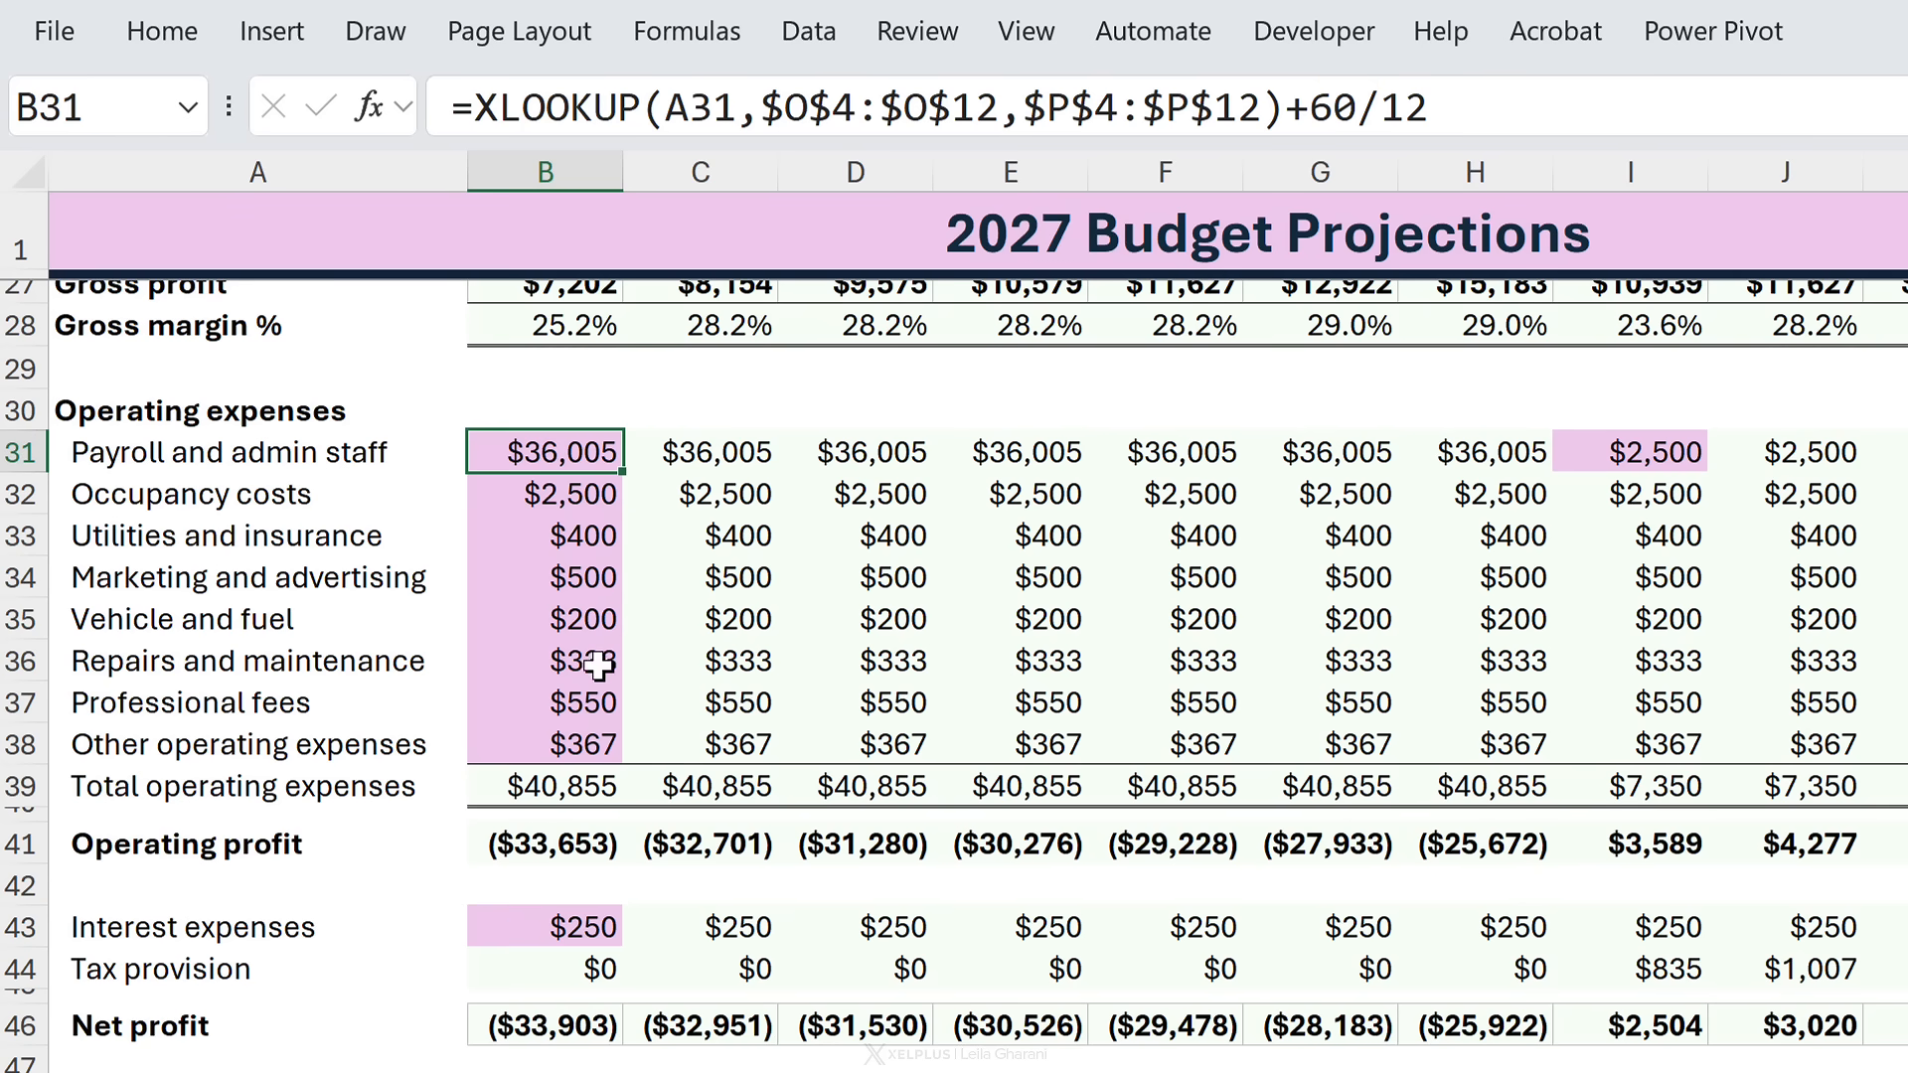
click(1632, 452)
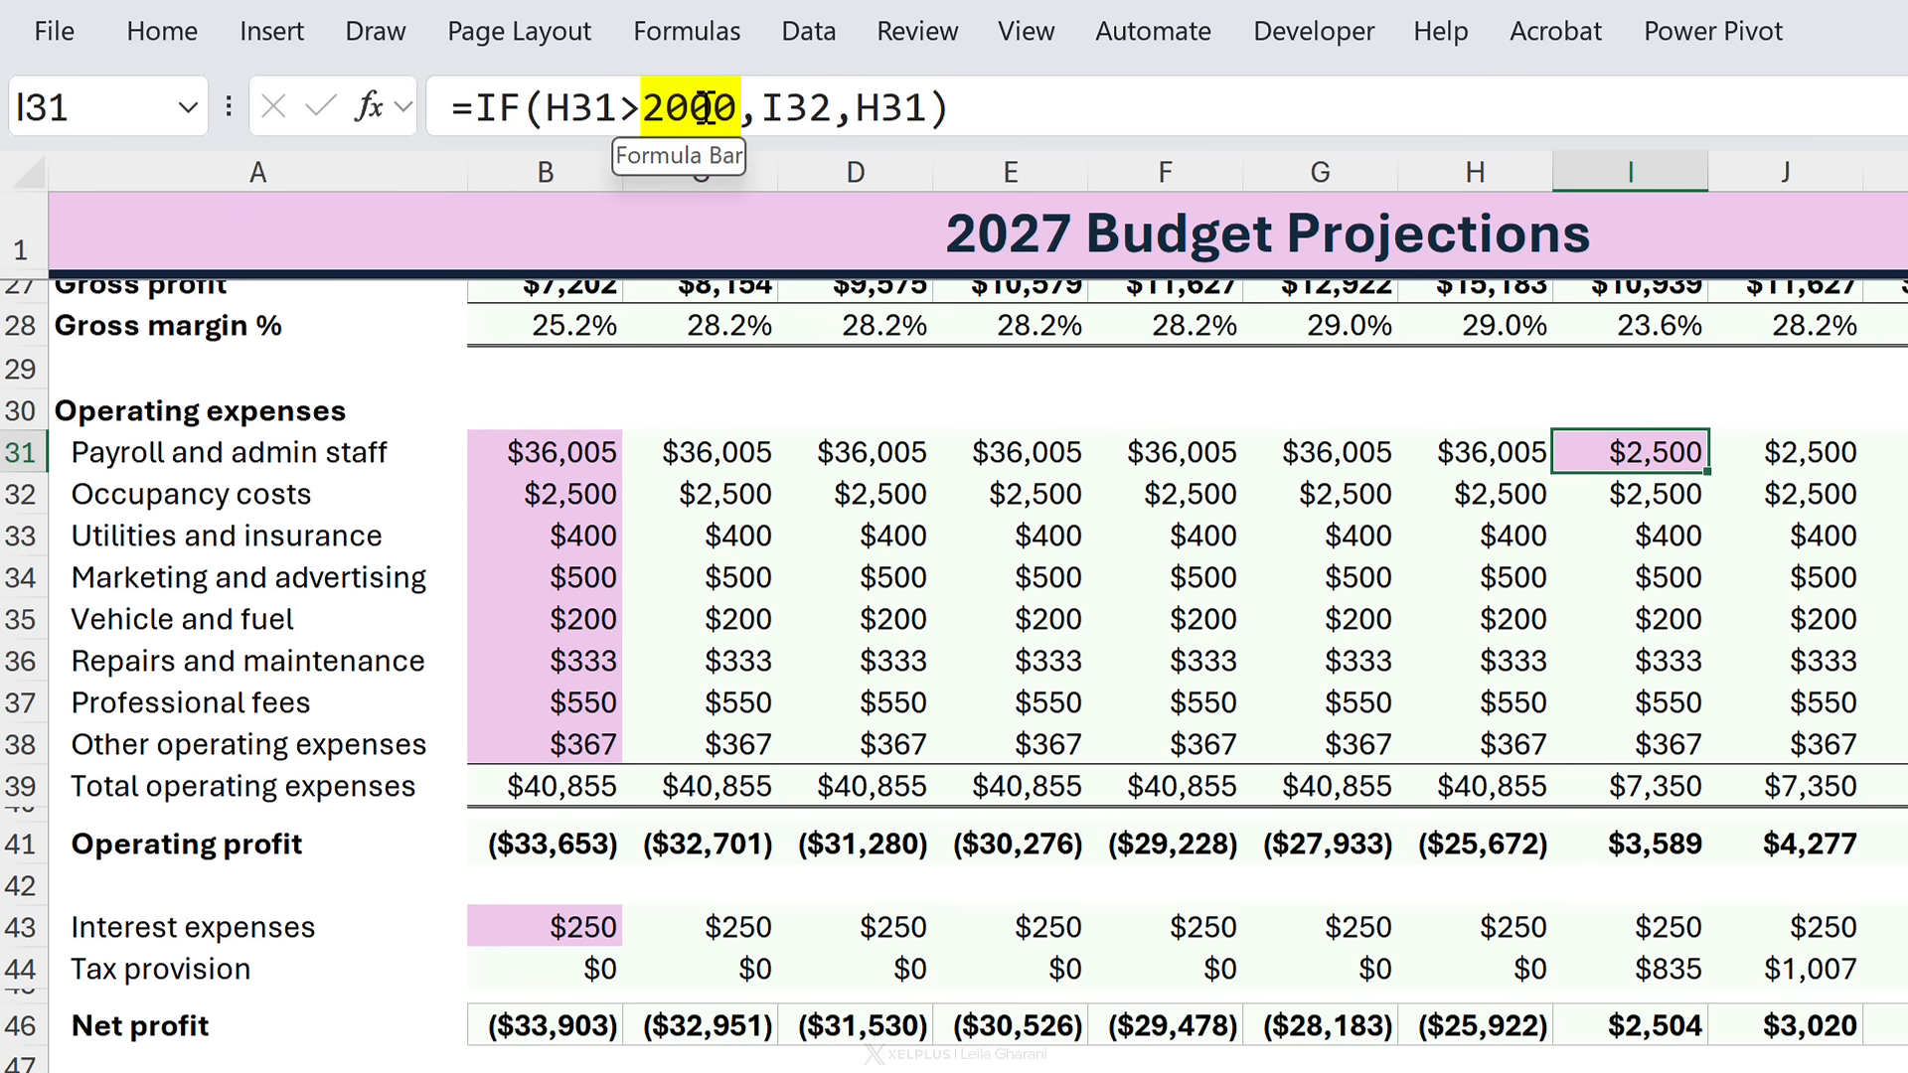
scroll(1225, 675, up, 6)
click(1609, 762)
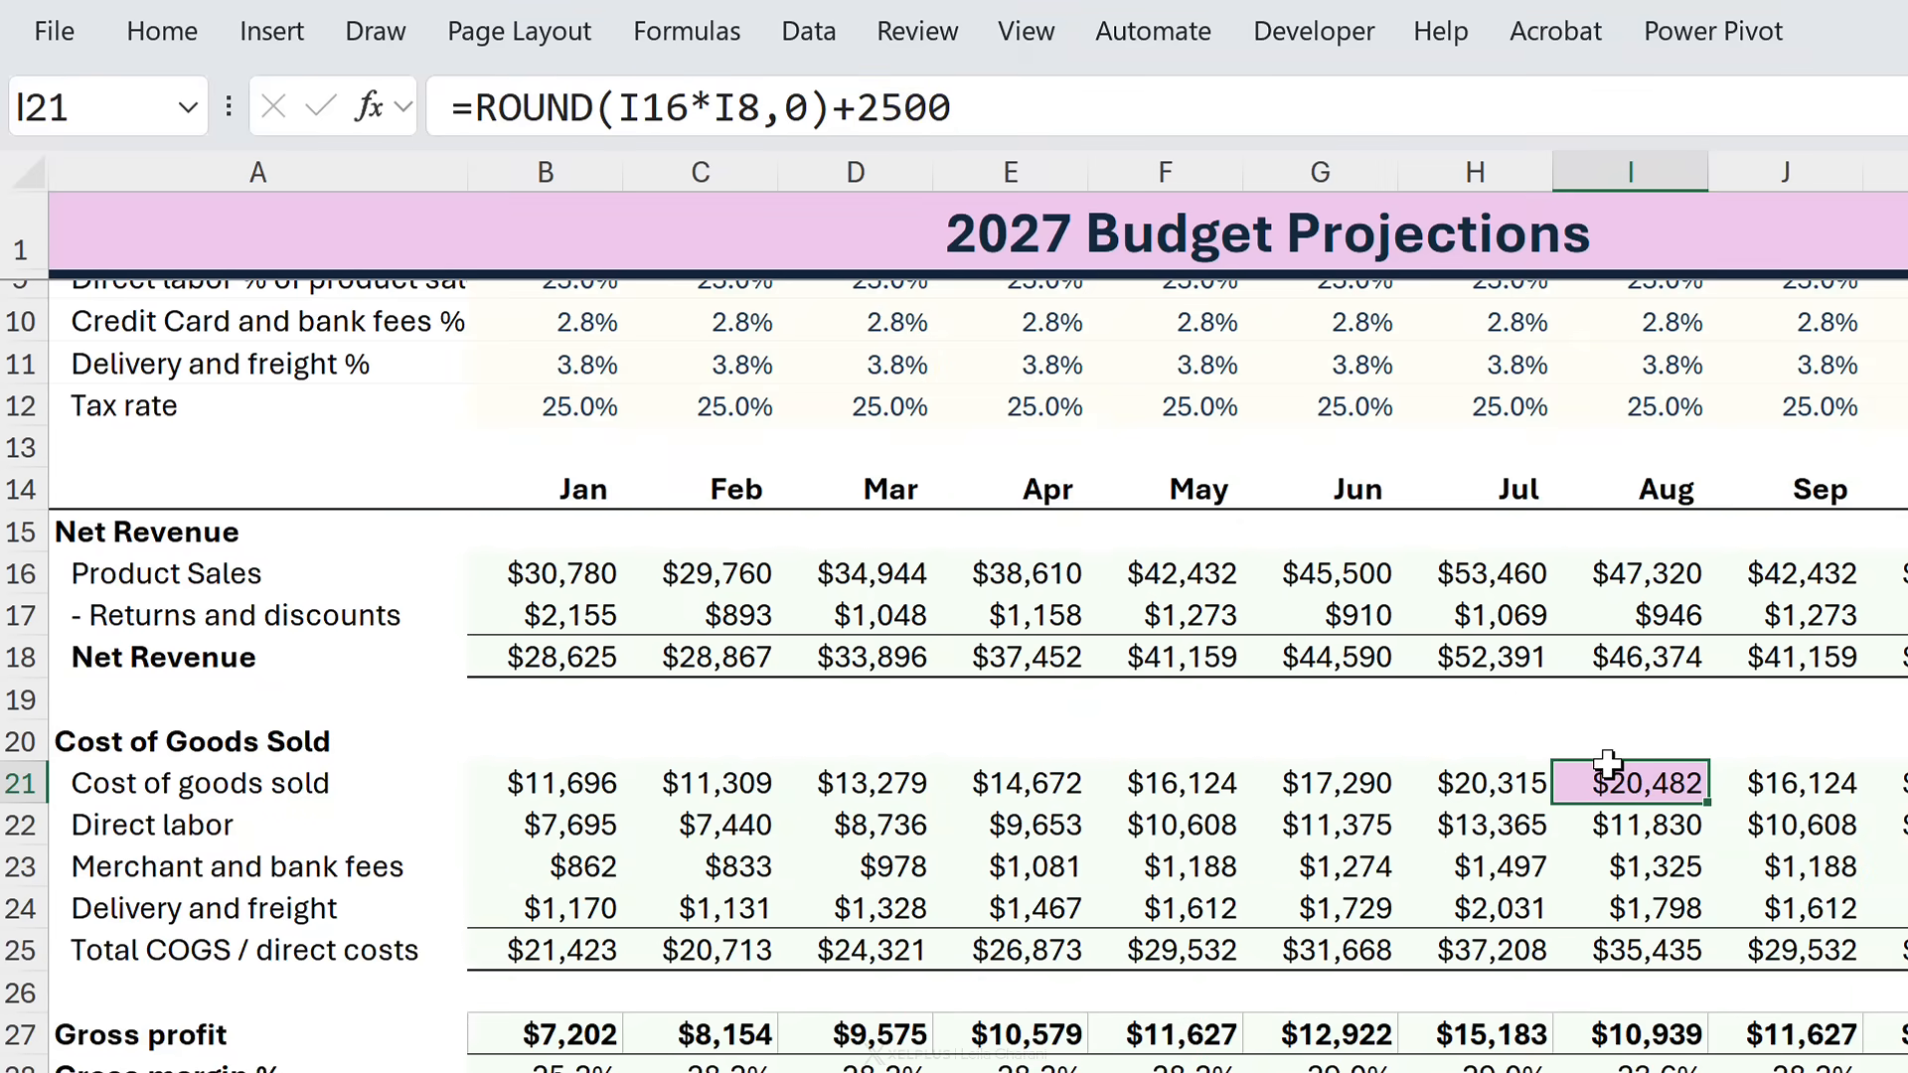
scroll(1749, 875, up, 2)
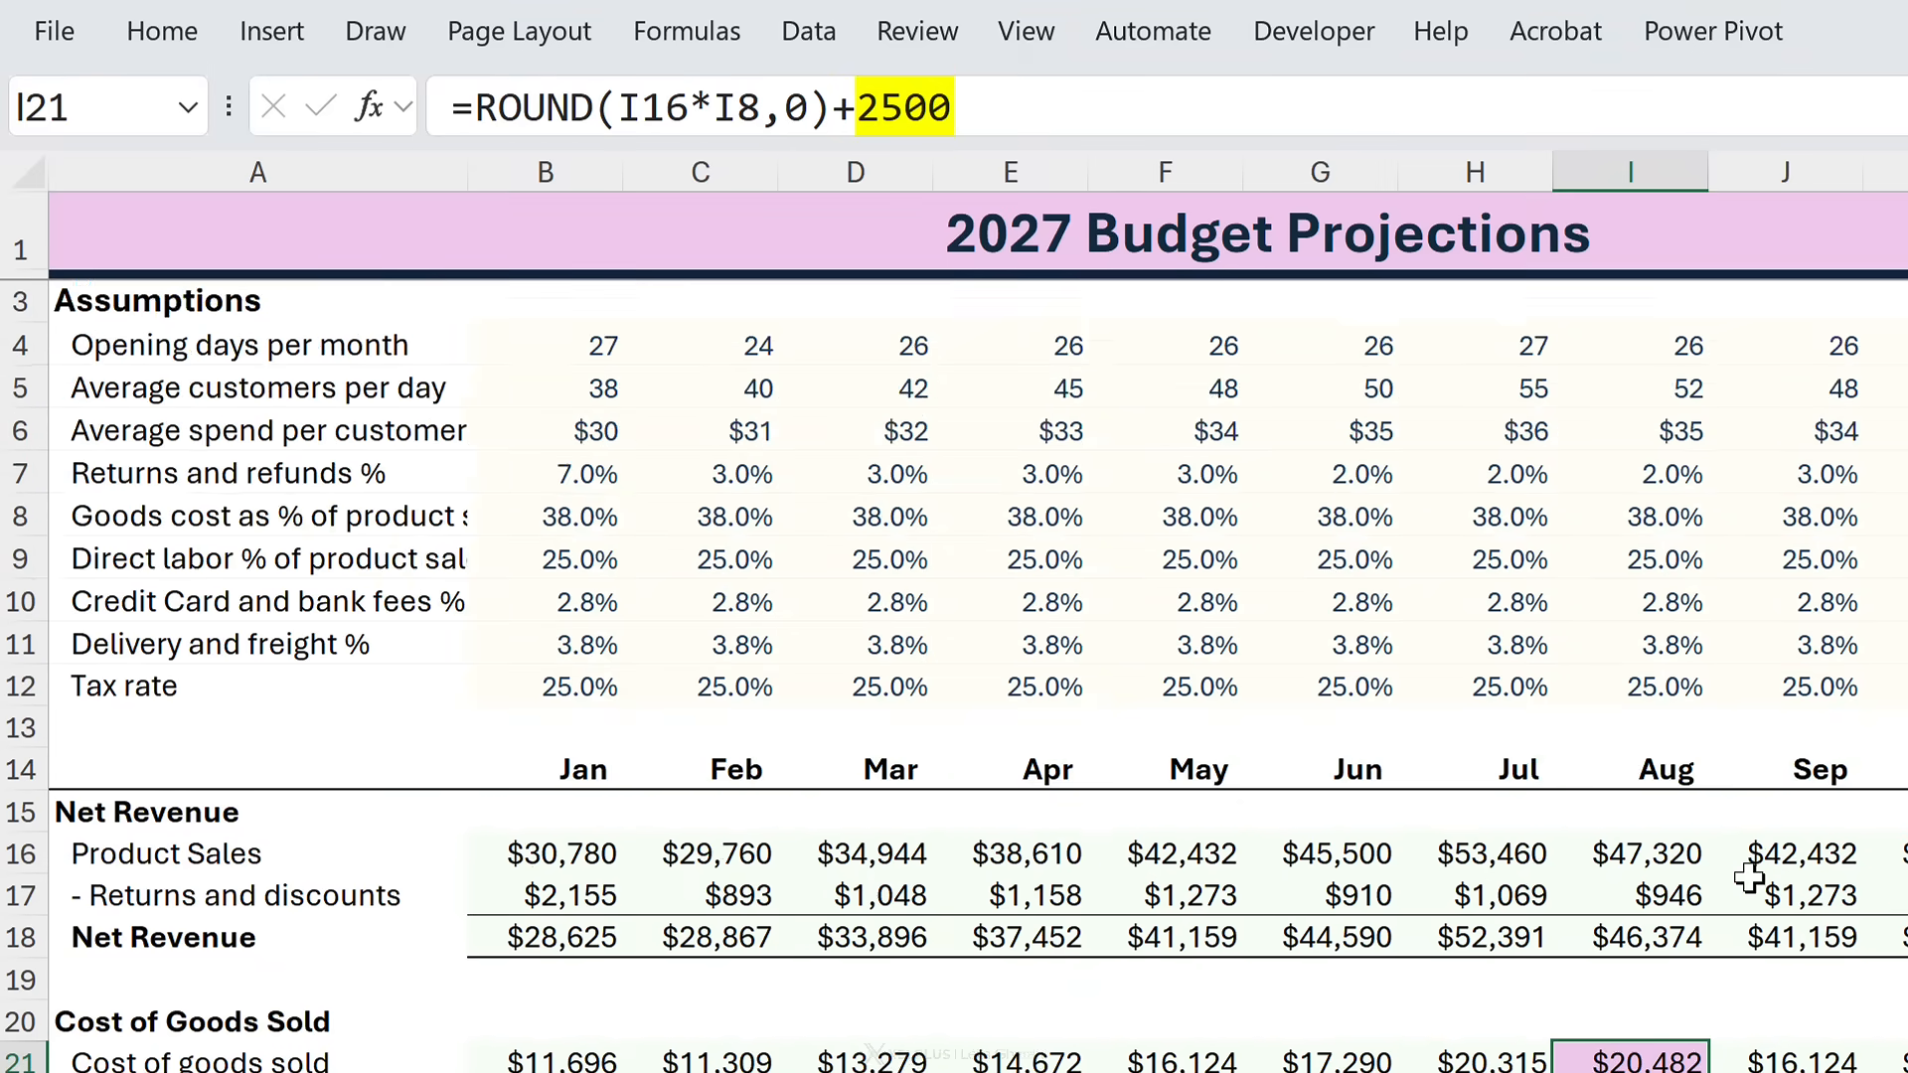
click(1061, 201)
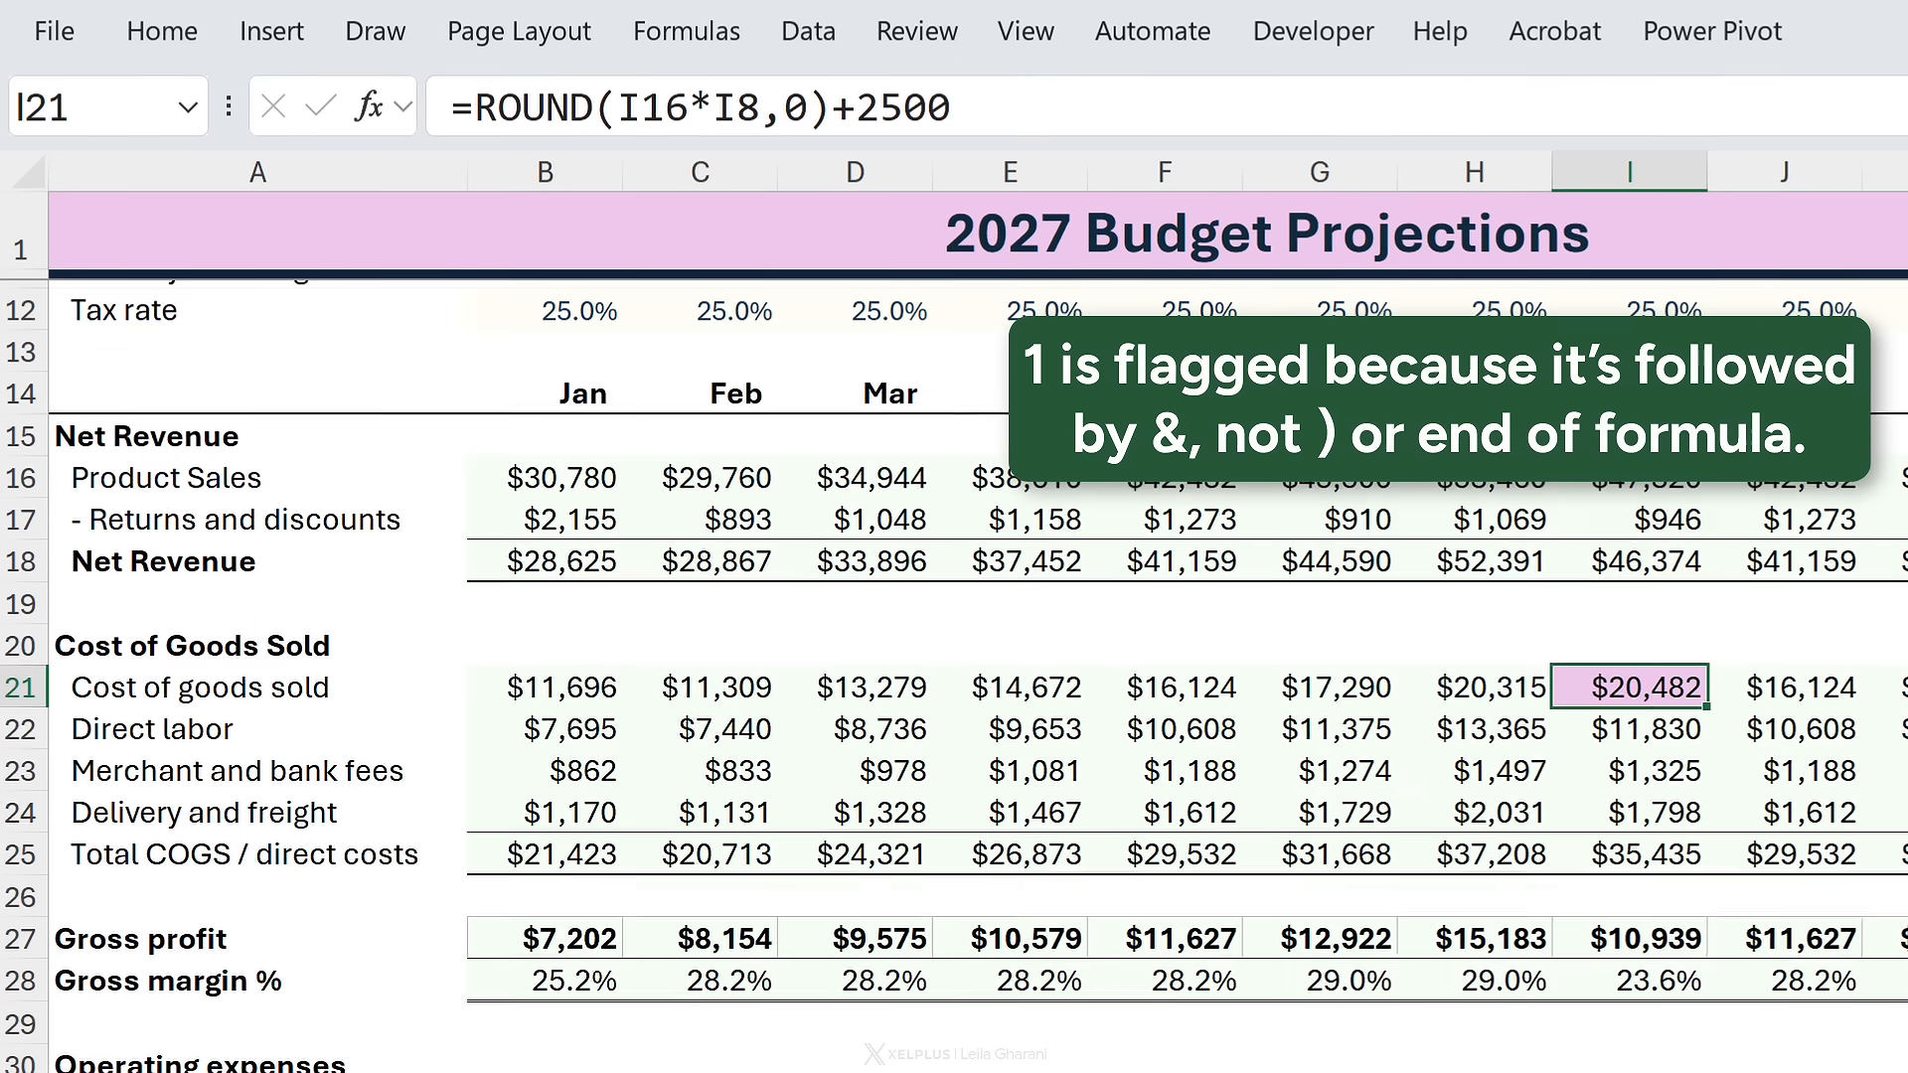
scroll(1490, 845, down, 3)
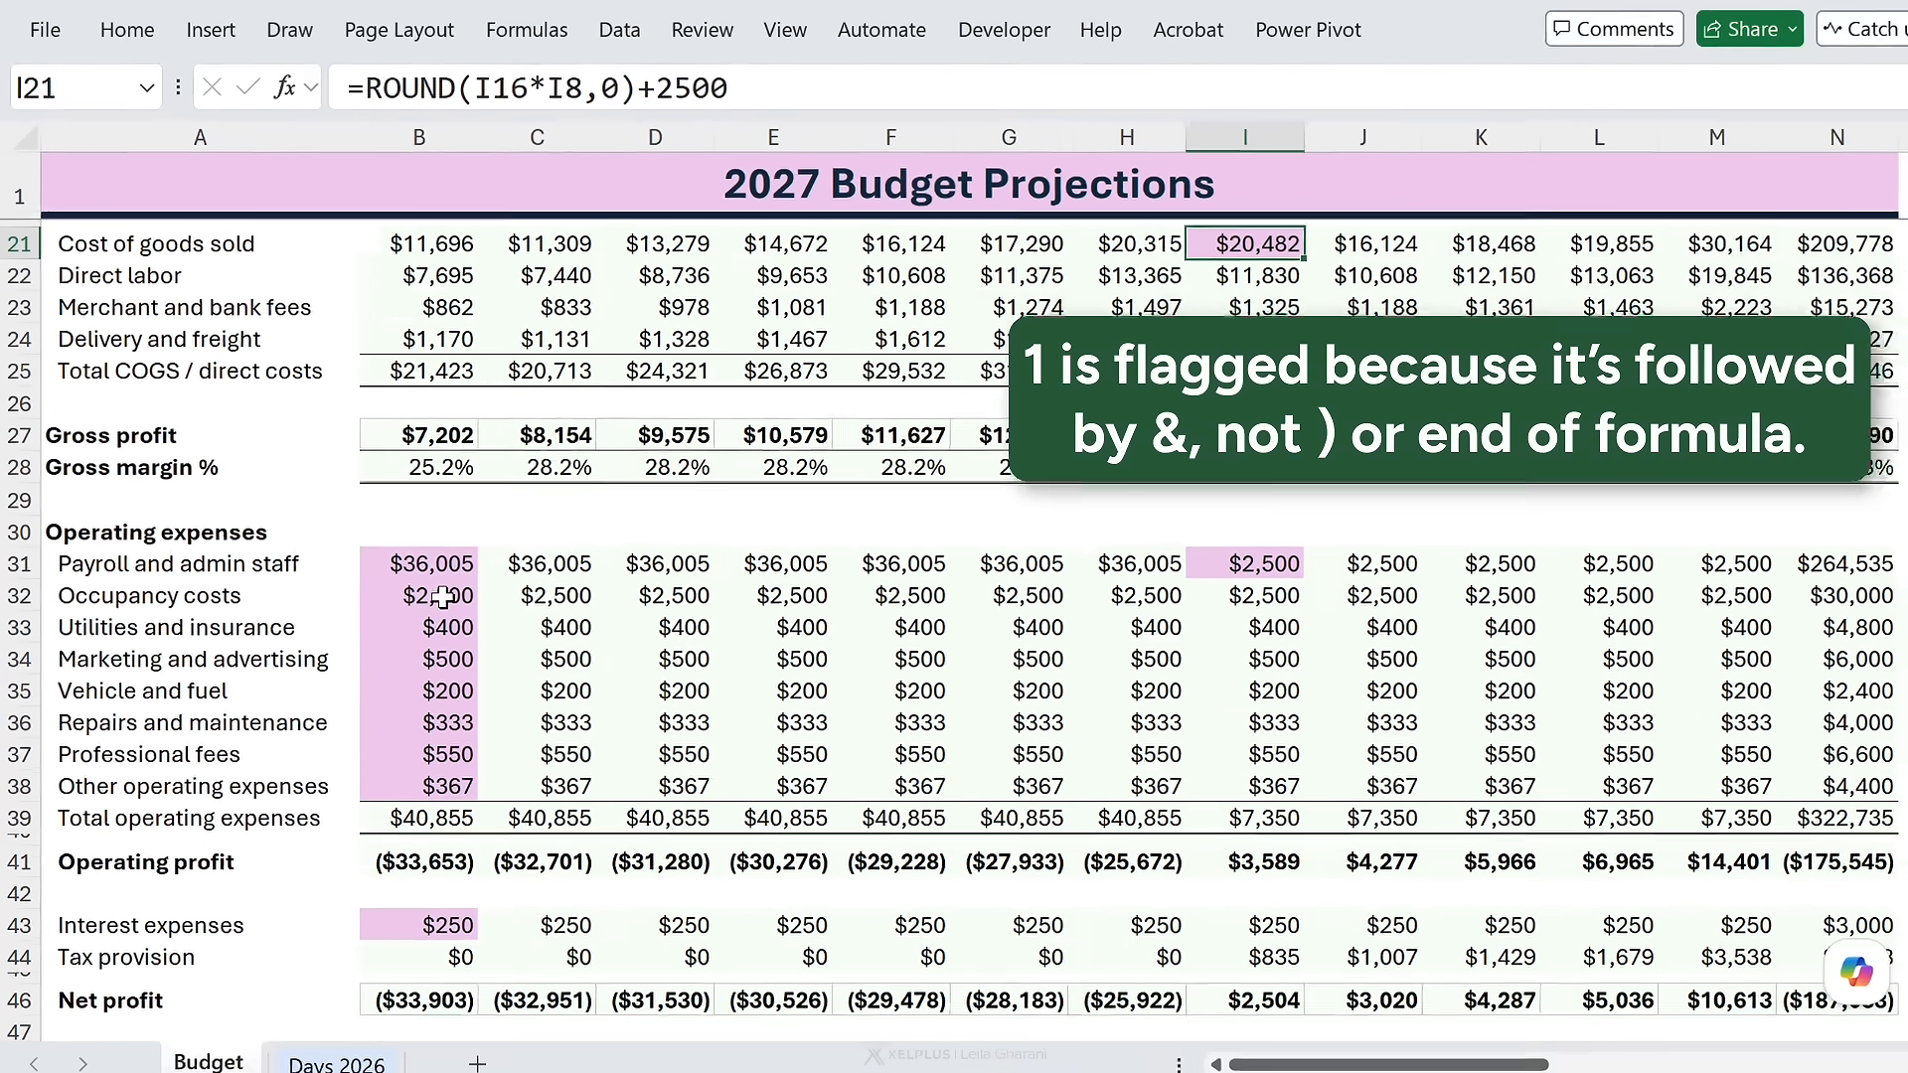
click(549, 764)
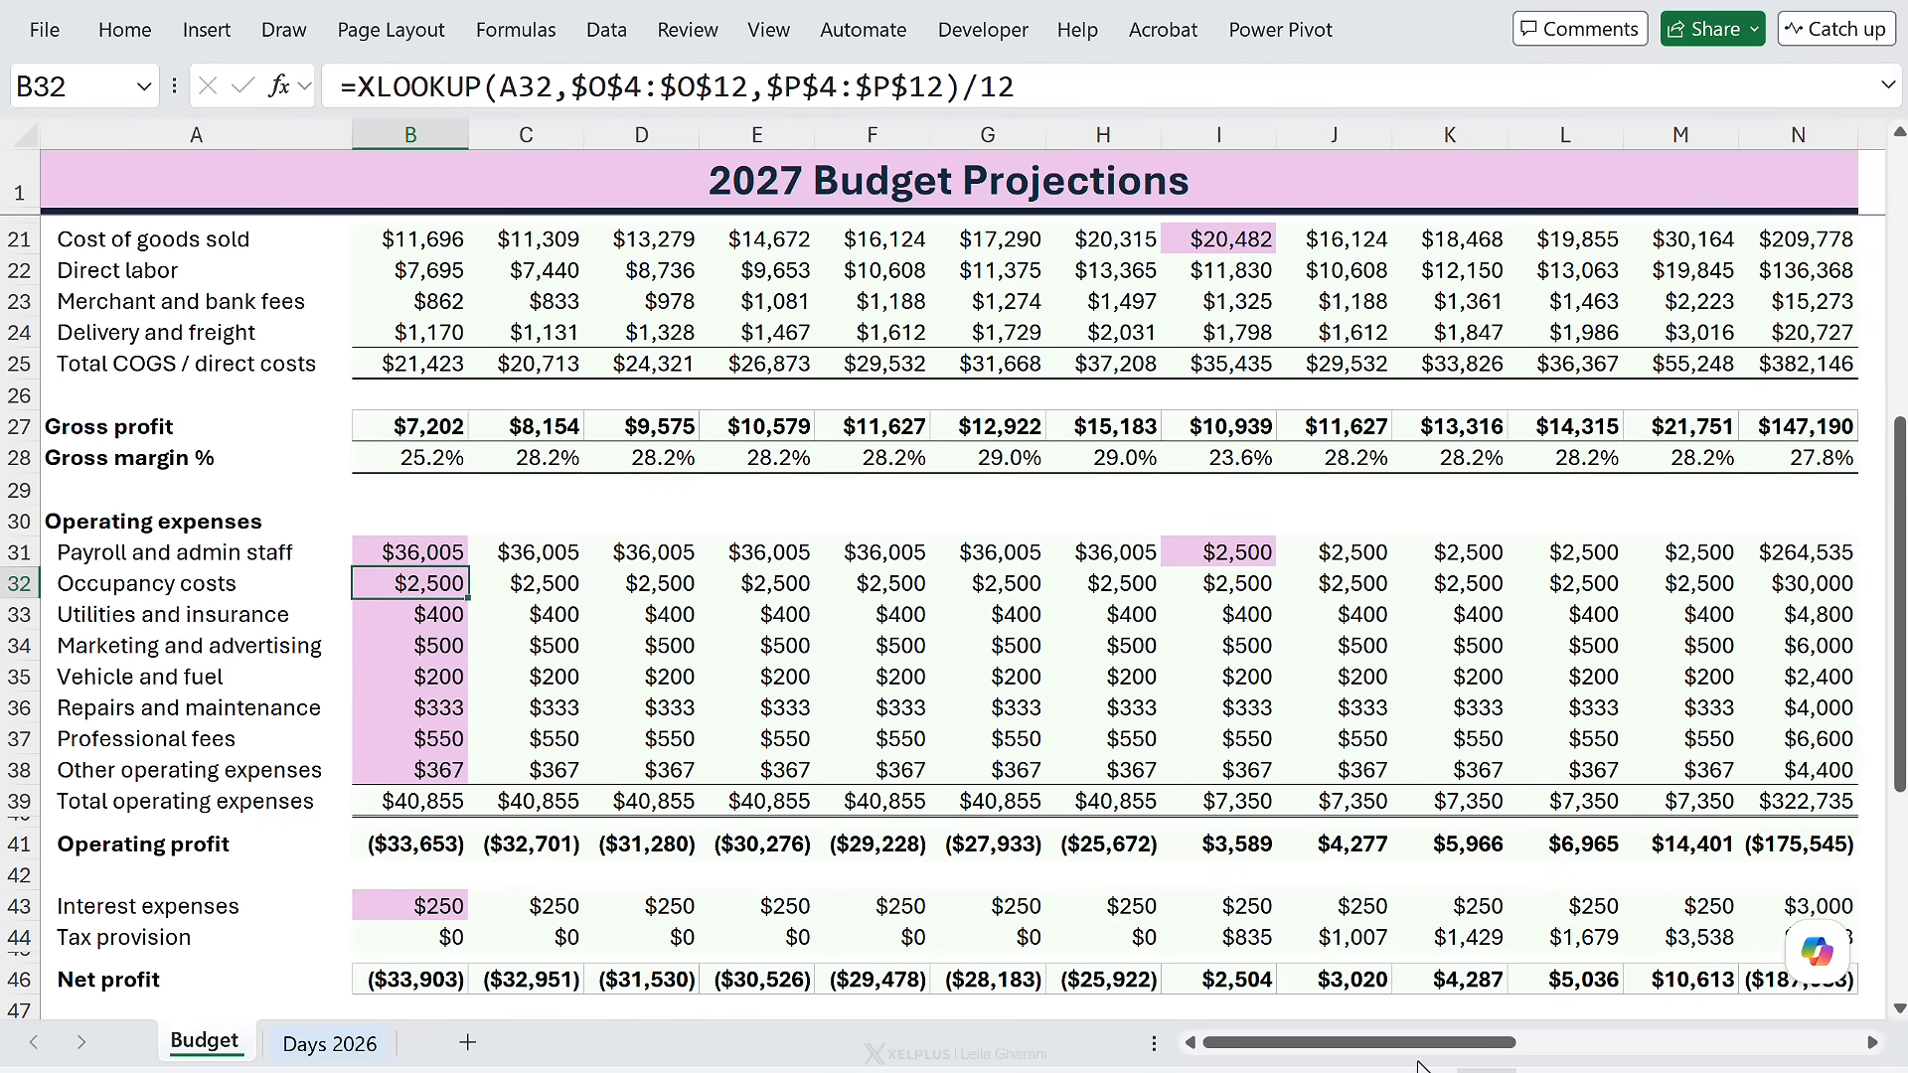
drag(1422, 1043, 1645, 1034)
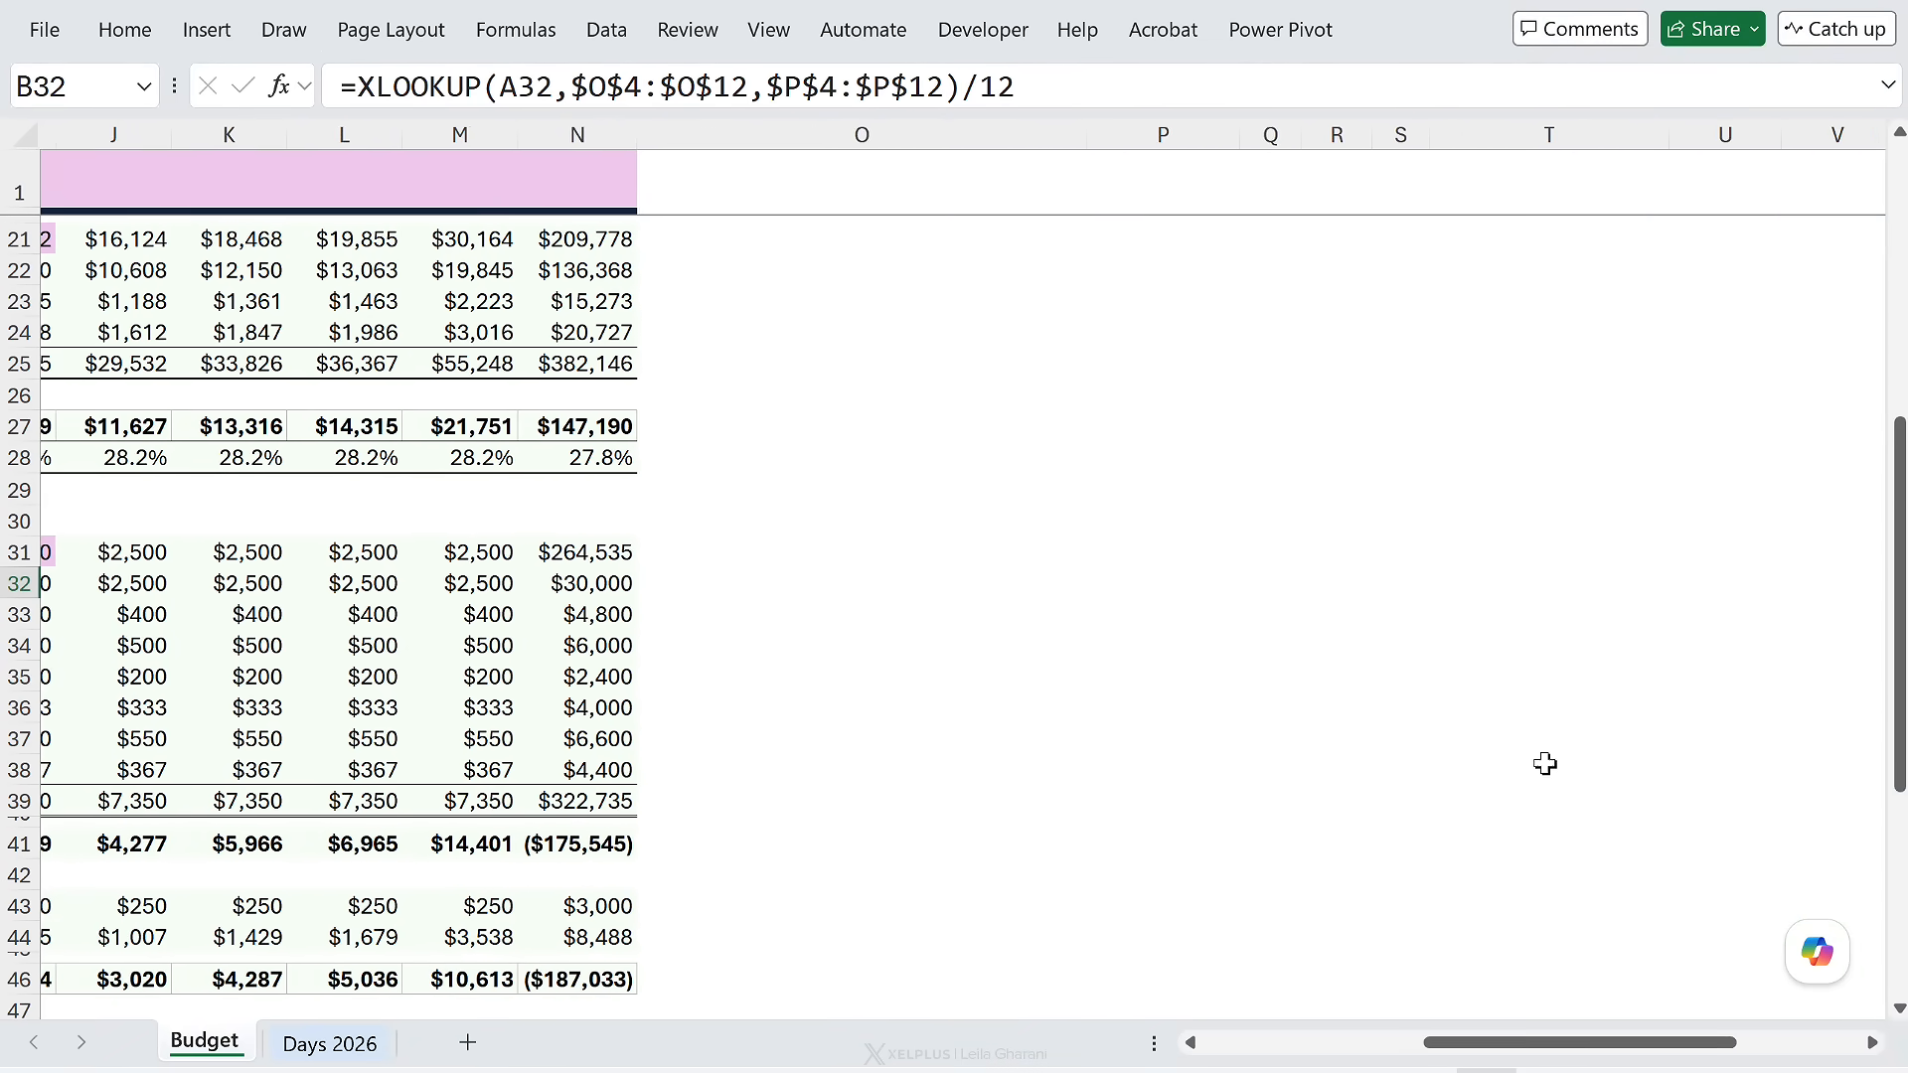
scroll(1545, 763, up, 6)
- Edit the U9 regex so its exception group reads (?:0|1|12)
click(1685, 428)
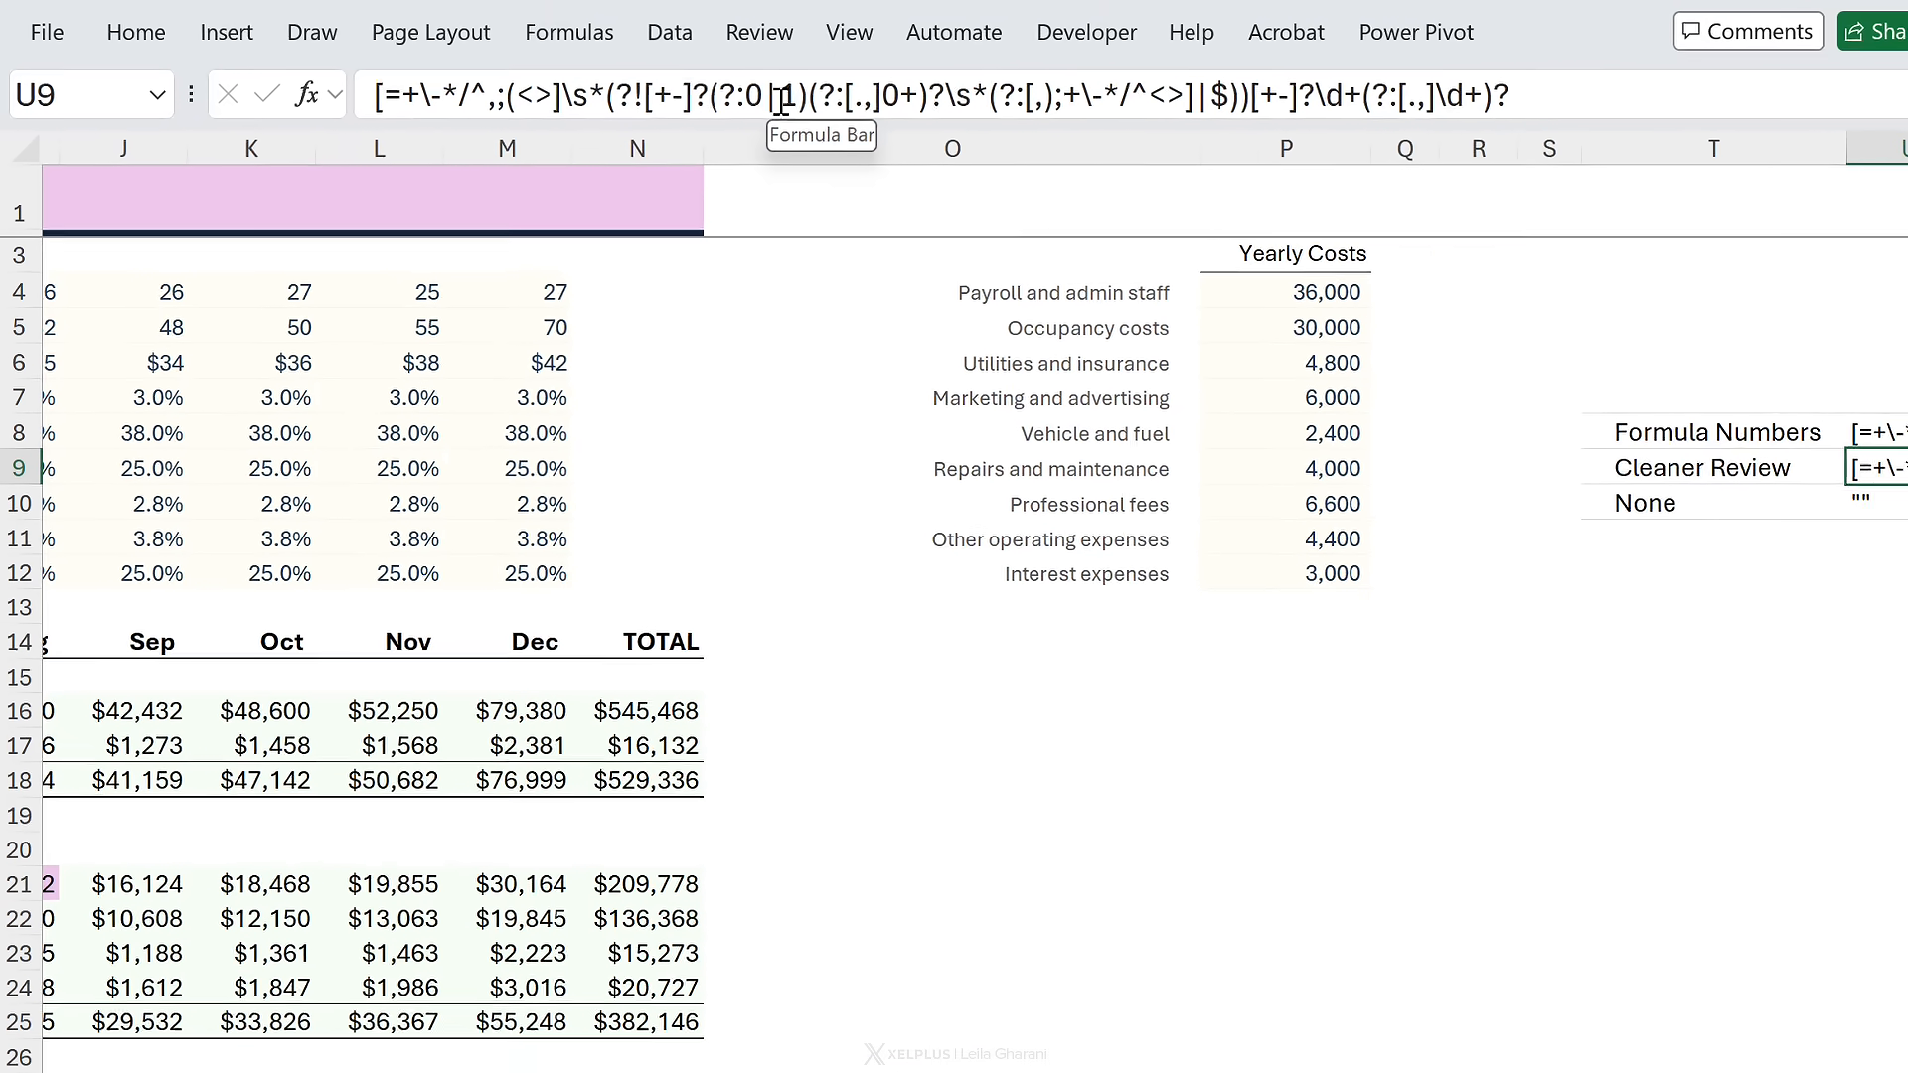
drag(766, 100, 795, 105)
key(ctrl+c)
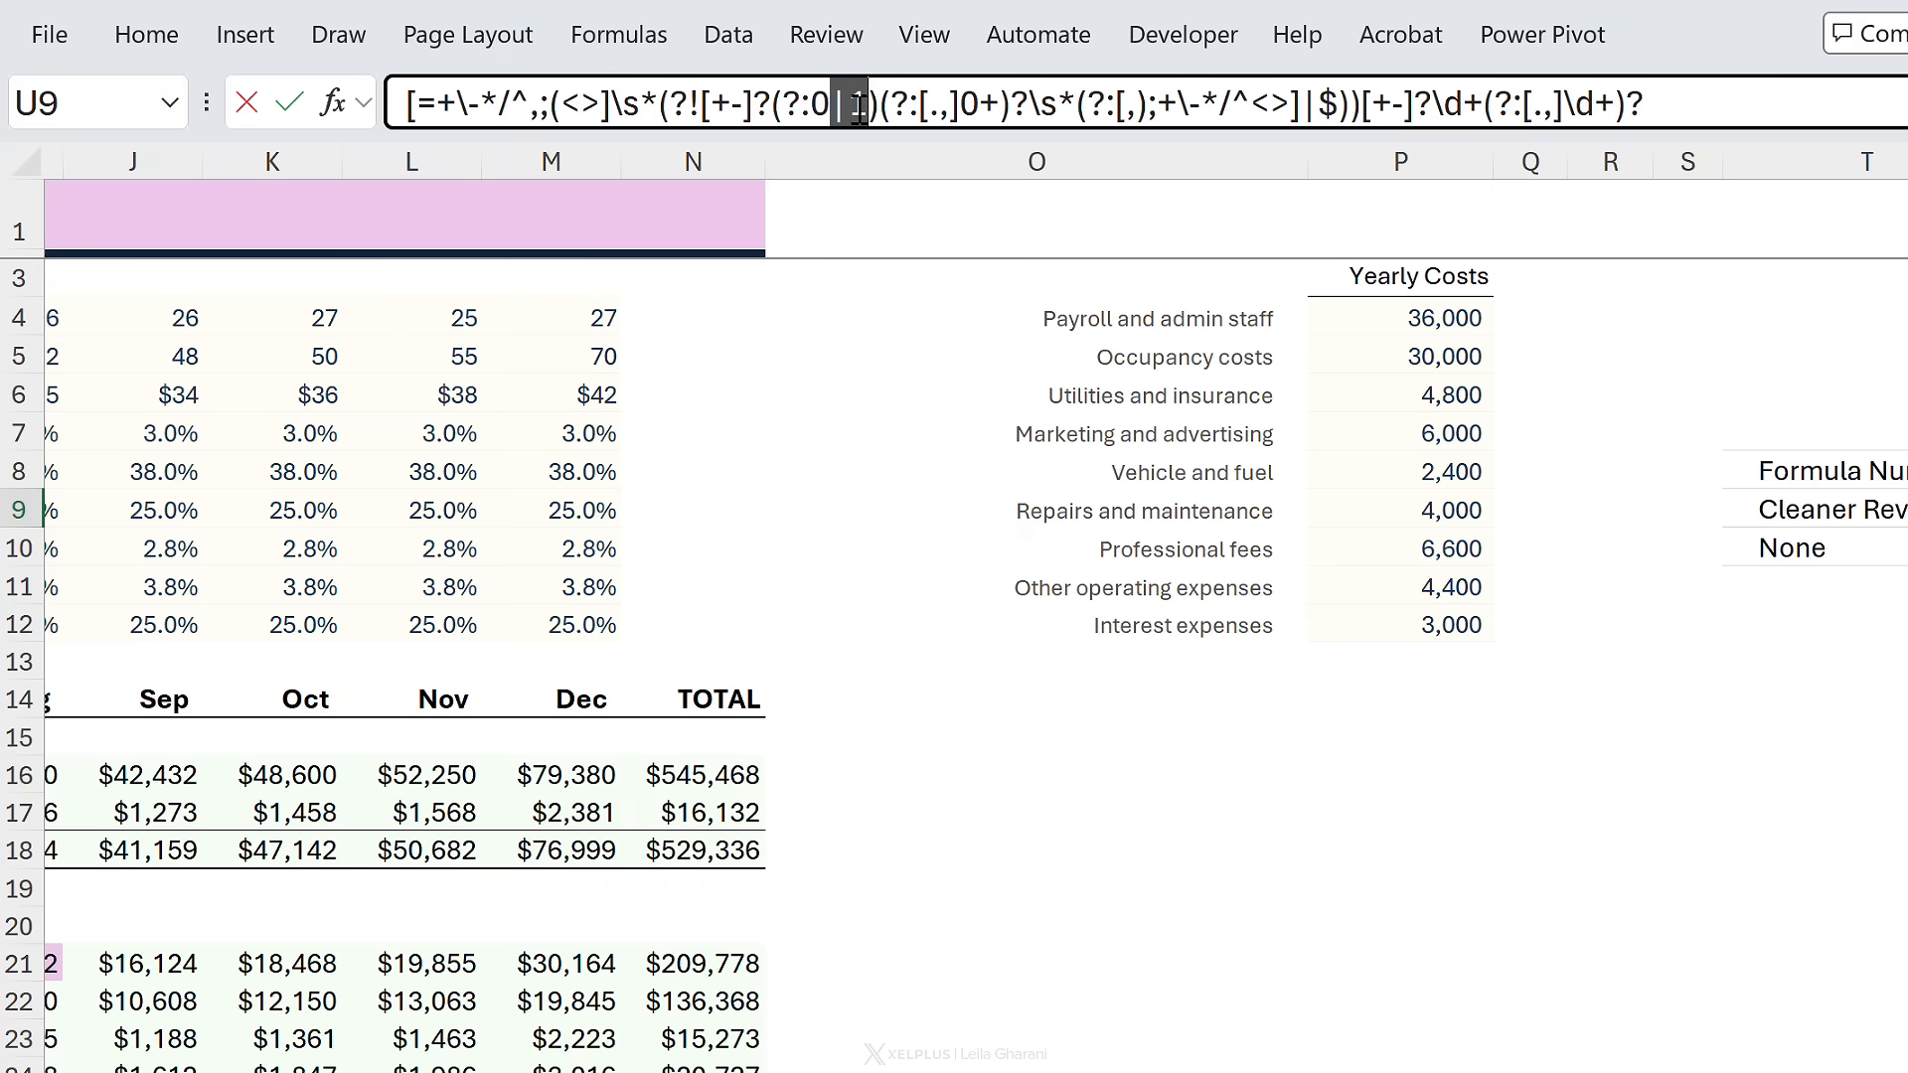
click(870, 109)
key(ctrl+v)
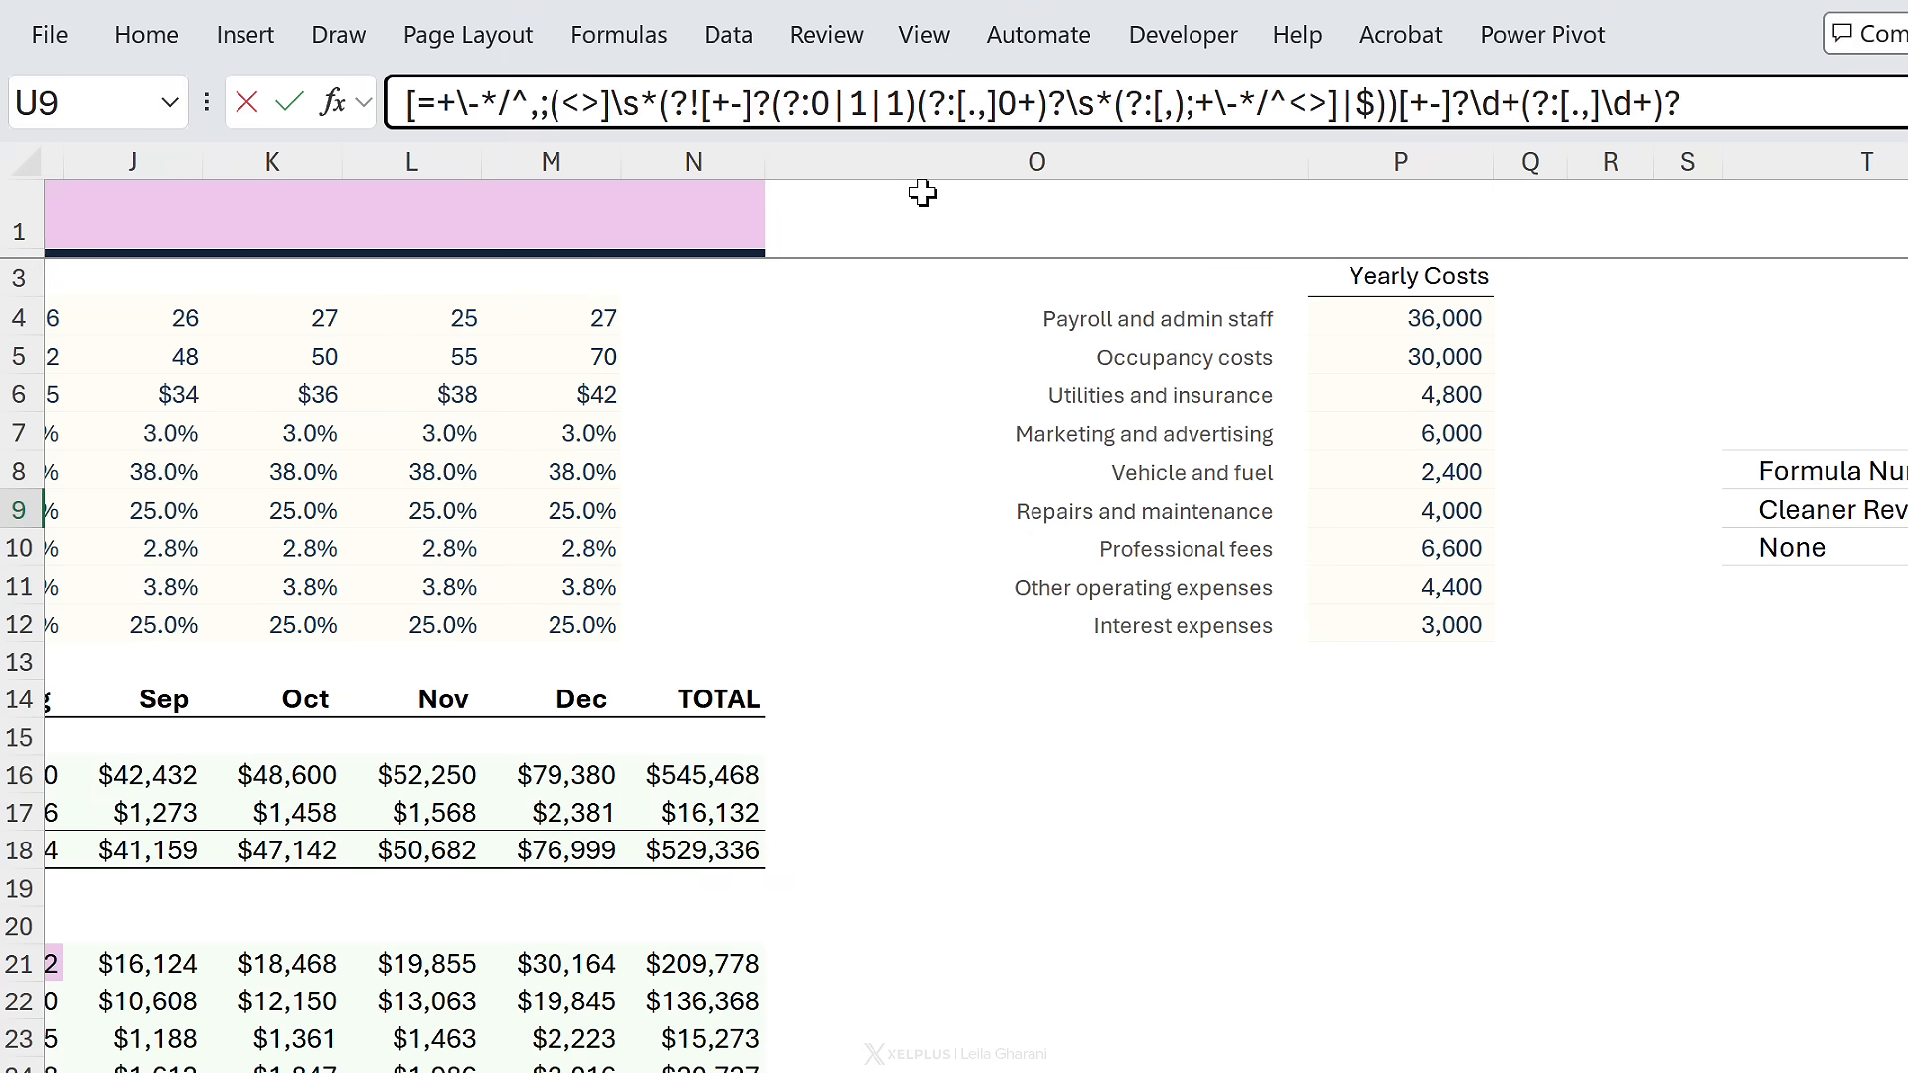
text(2)
key(Return)
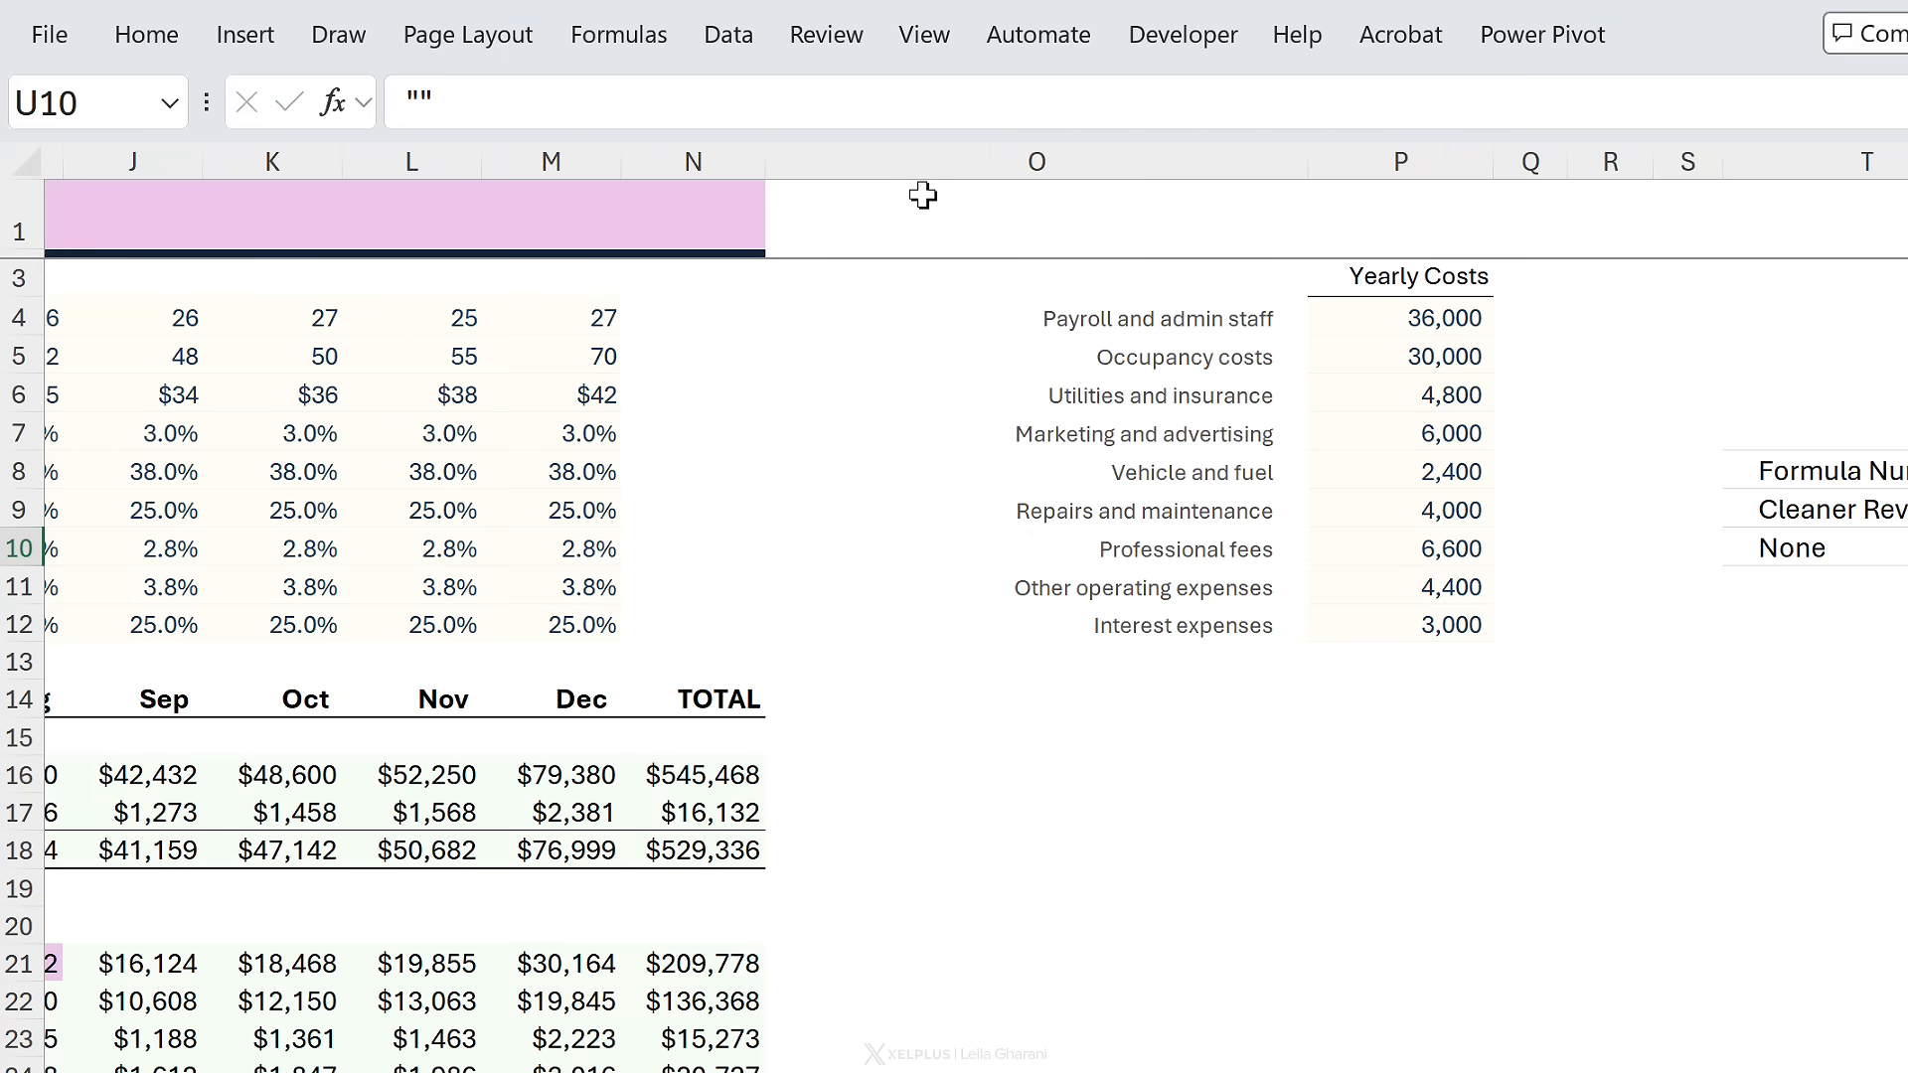
- Replace the hard-coded 8% in B55's NPV formula with a reference to B54
scroll(609, 831, left, 5)
scroll(609, 831, down, 4)
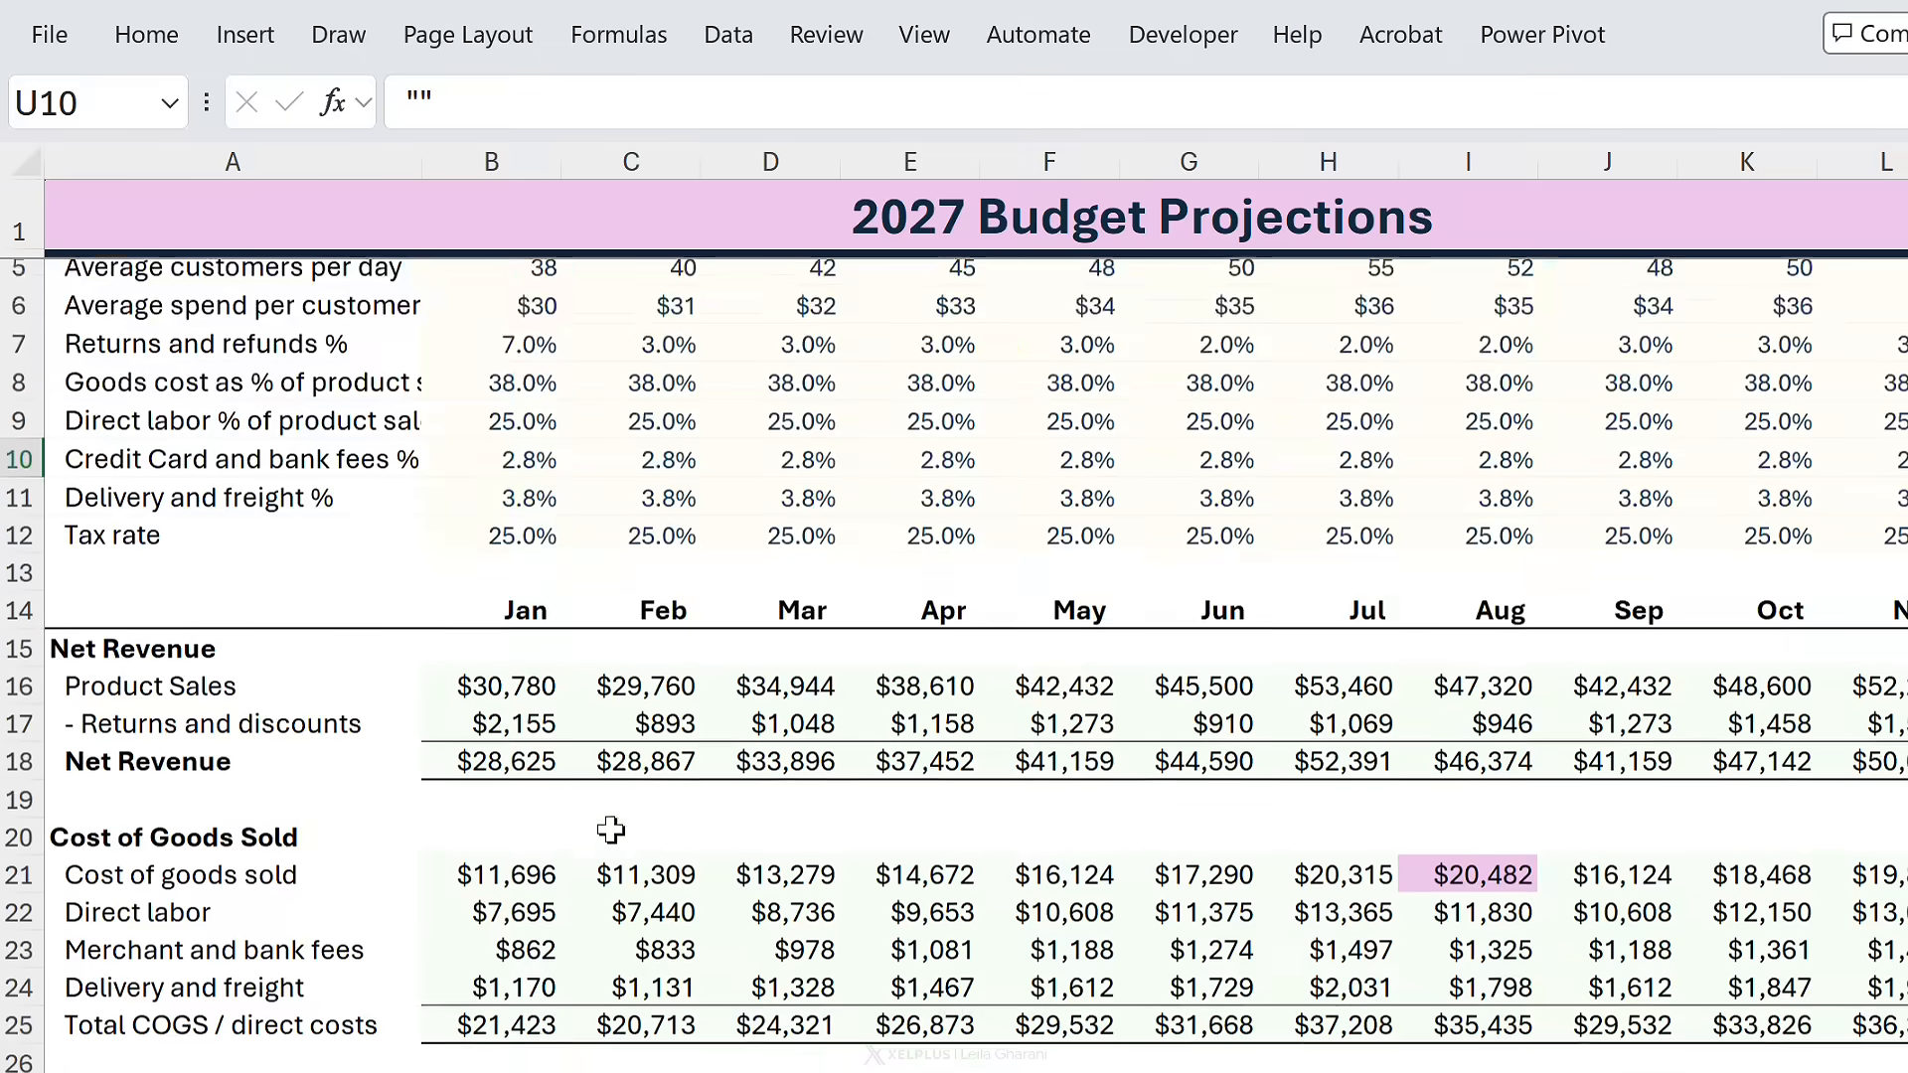
scroll(537, 975, down, 8)
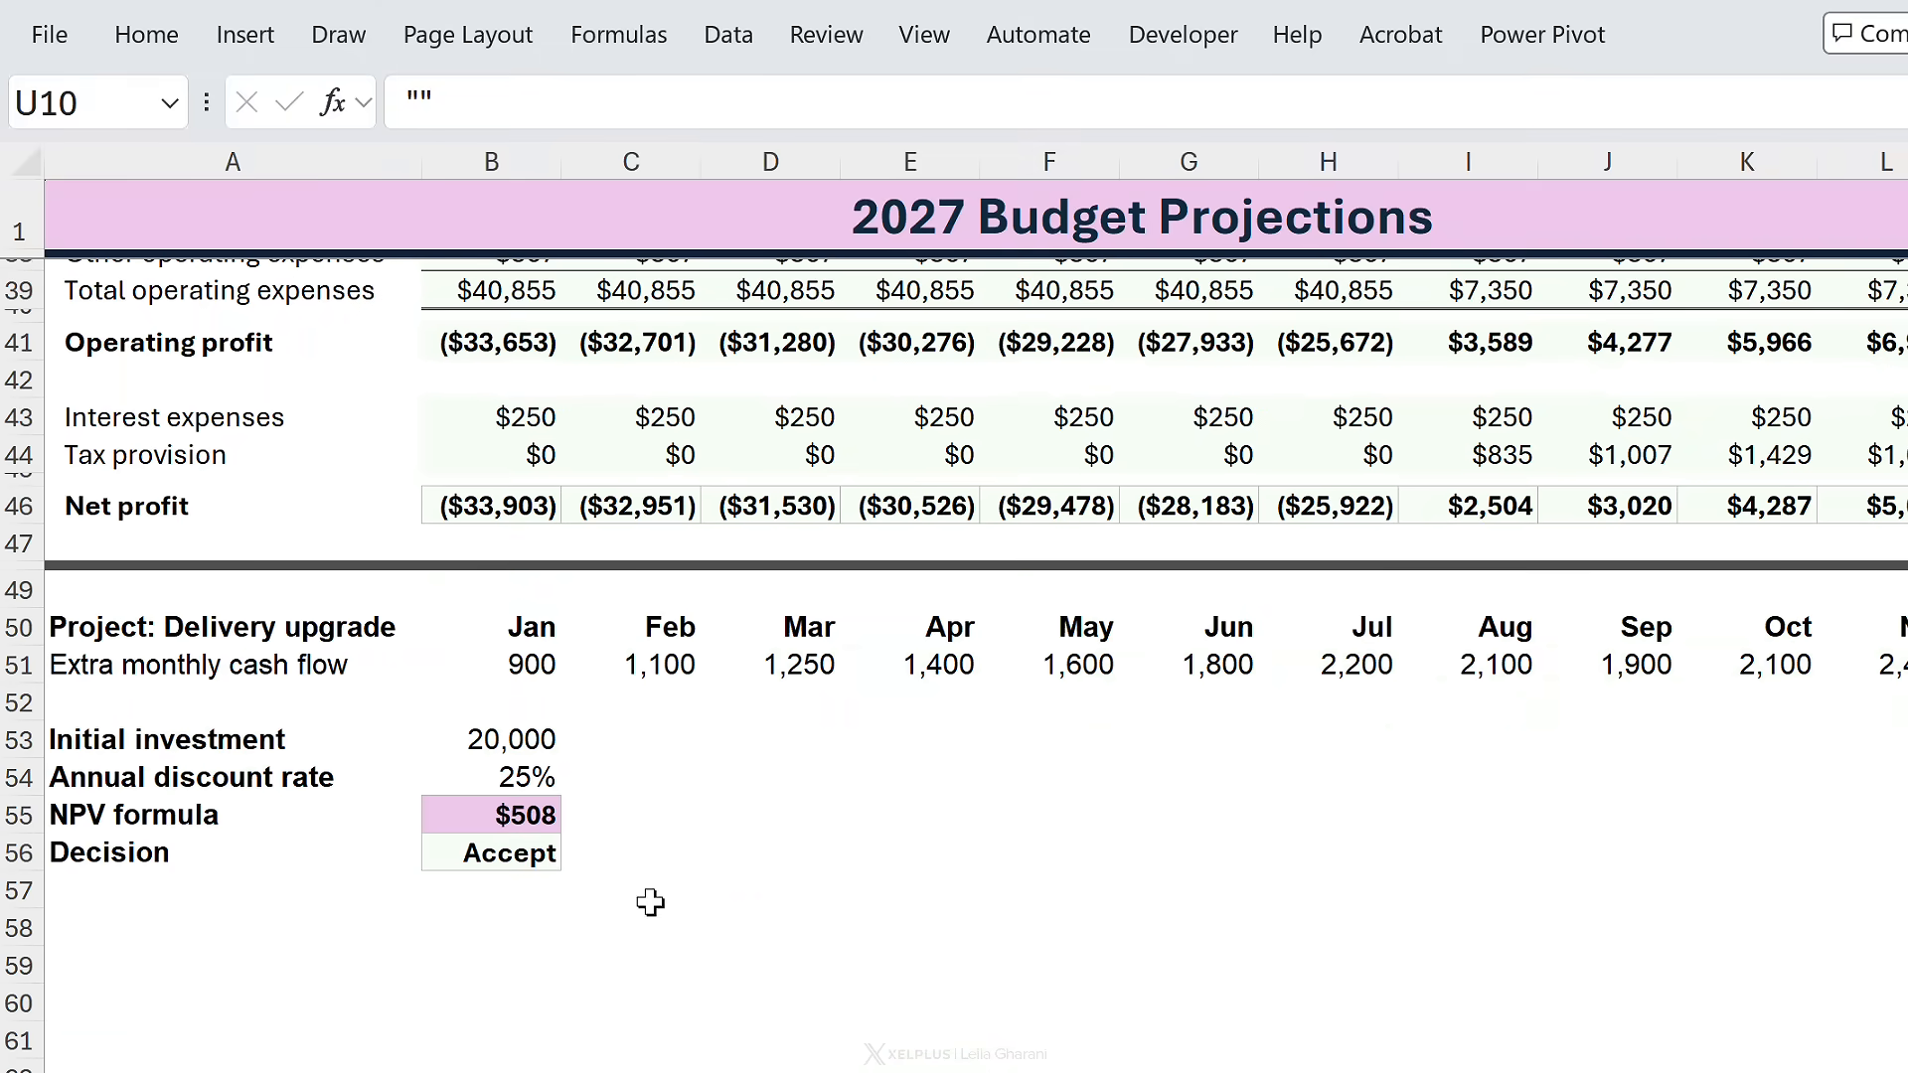
click(527, 827)
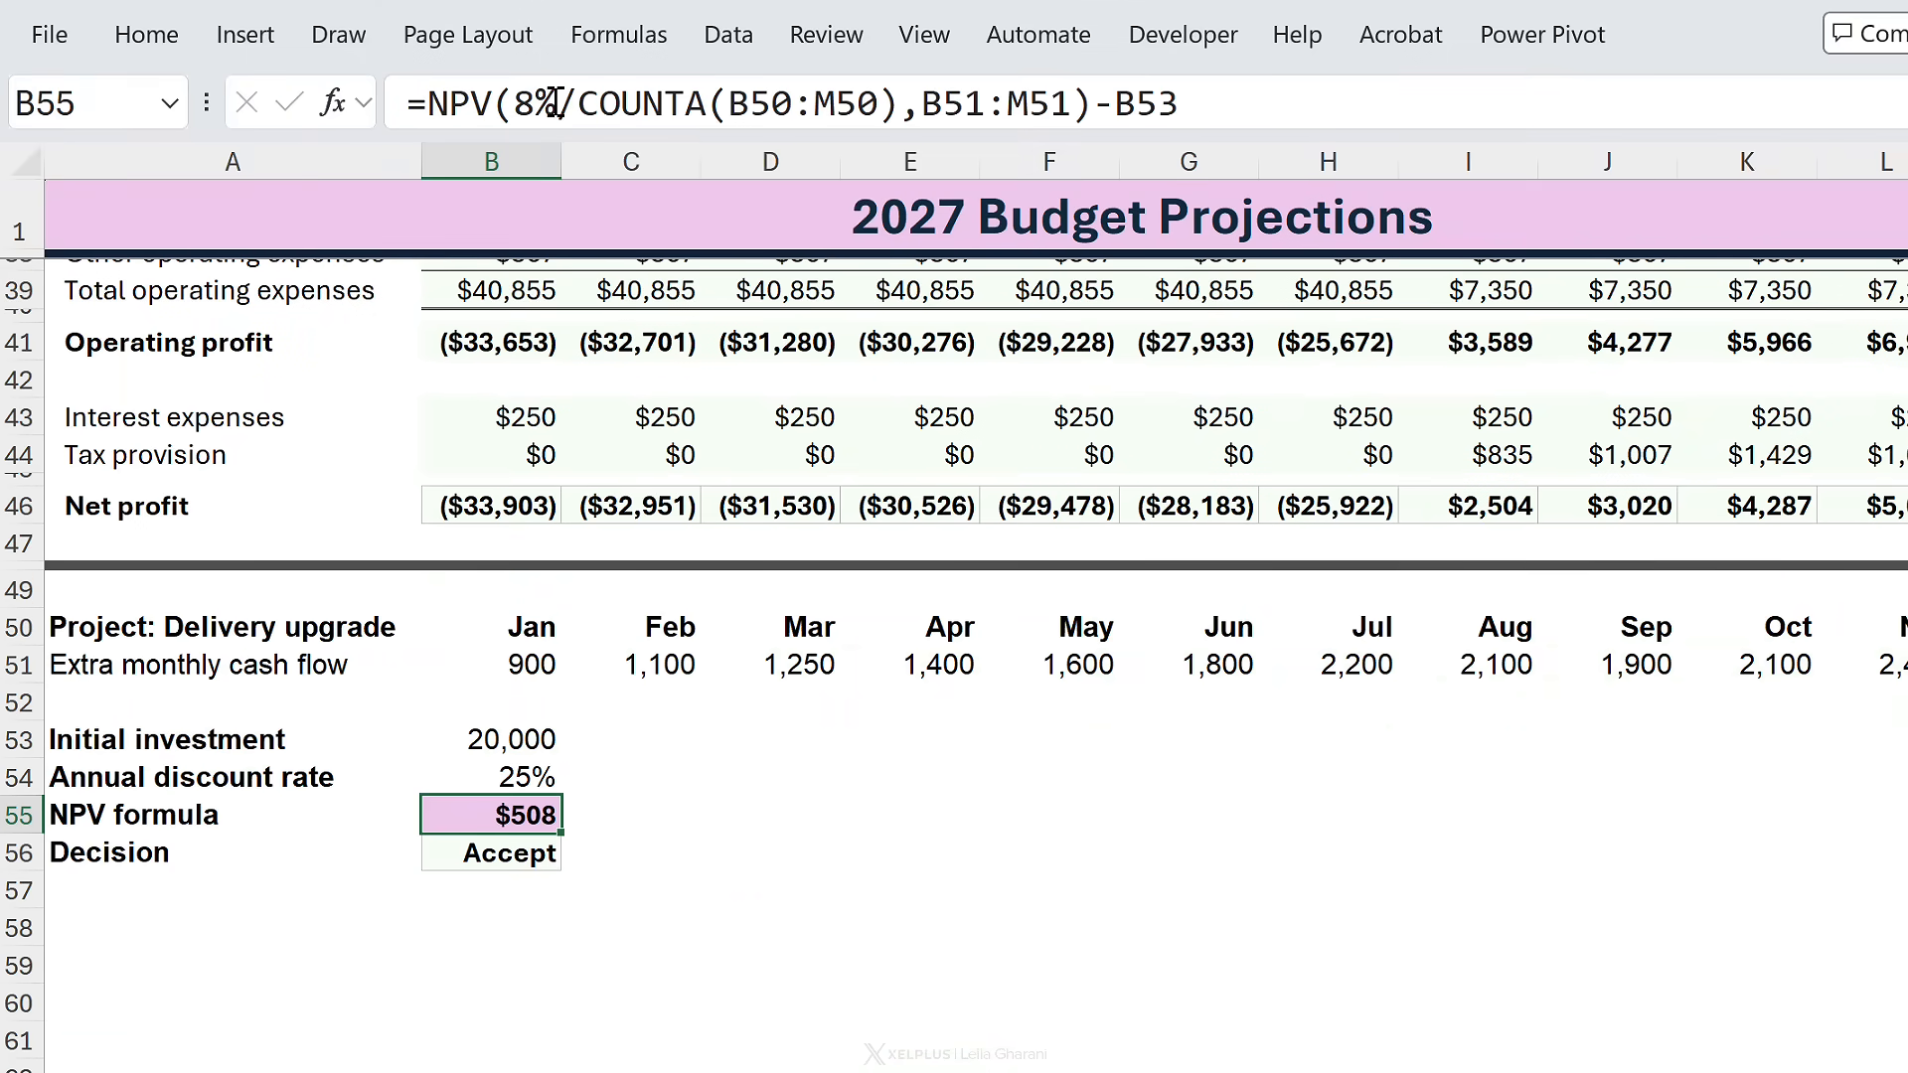
drag(554, 103, 513, 102)
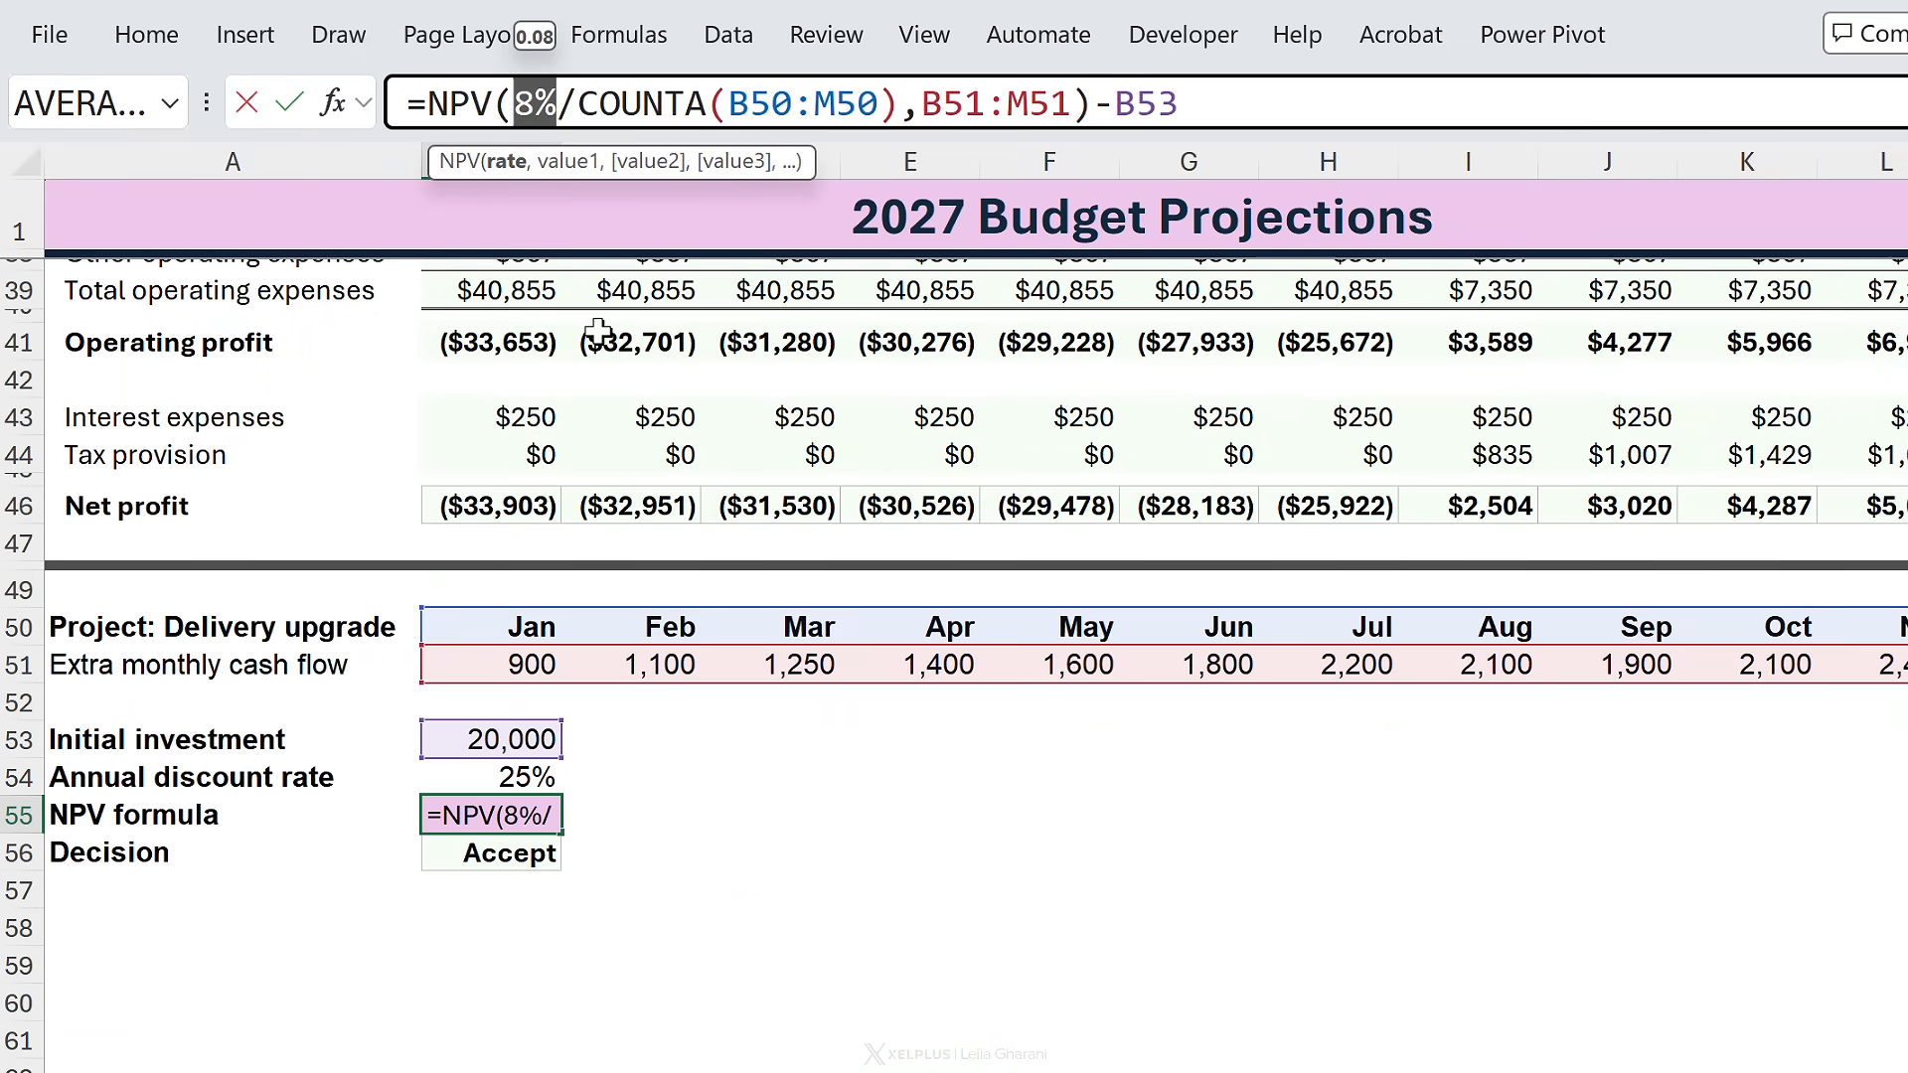
key(Delete)
click(512, 773)
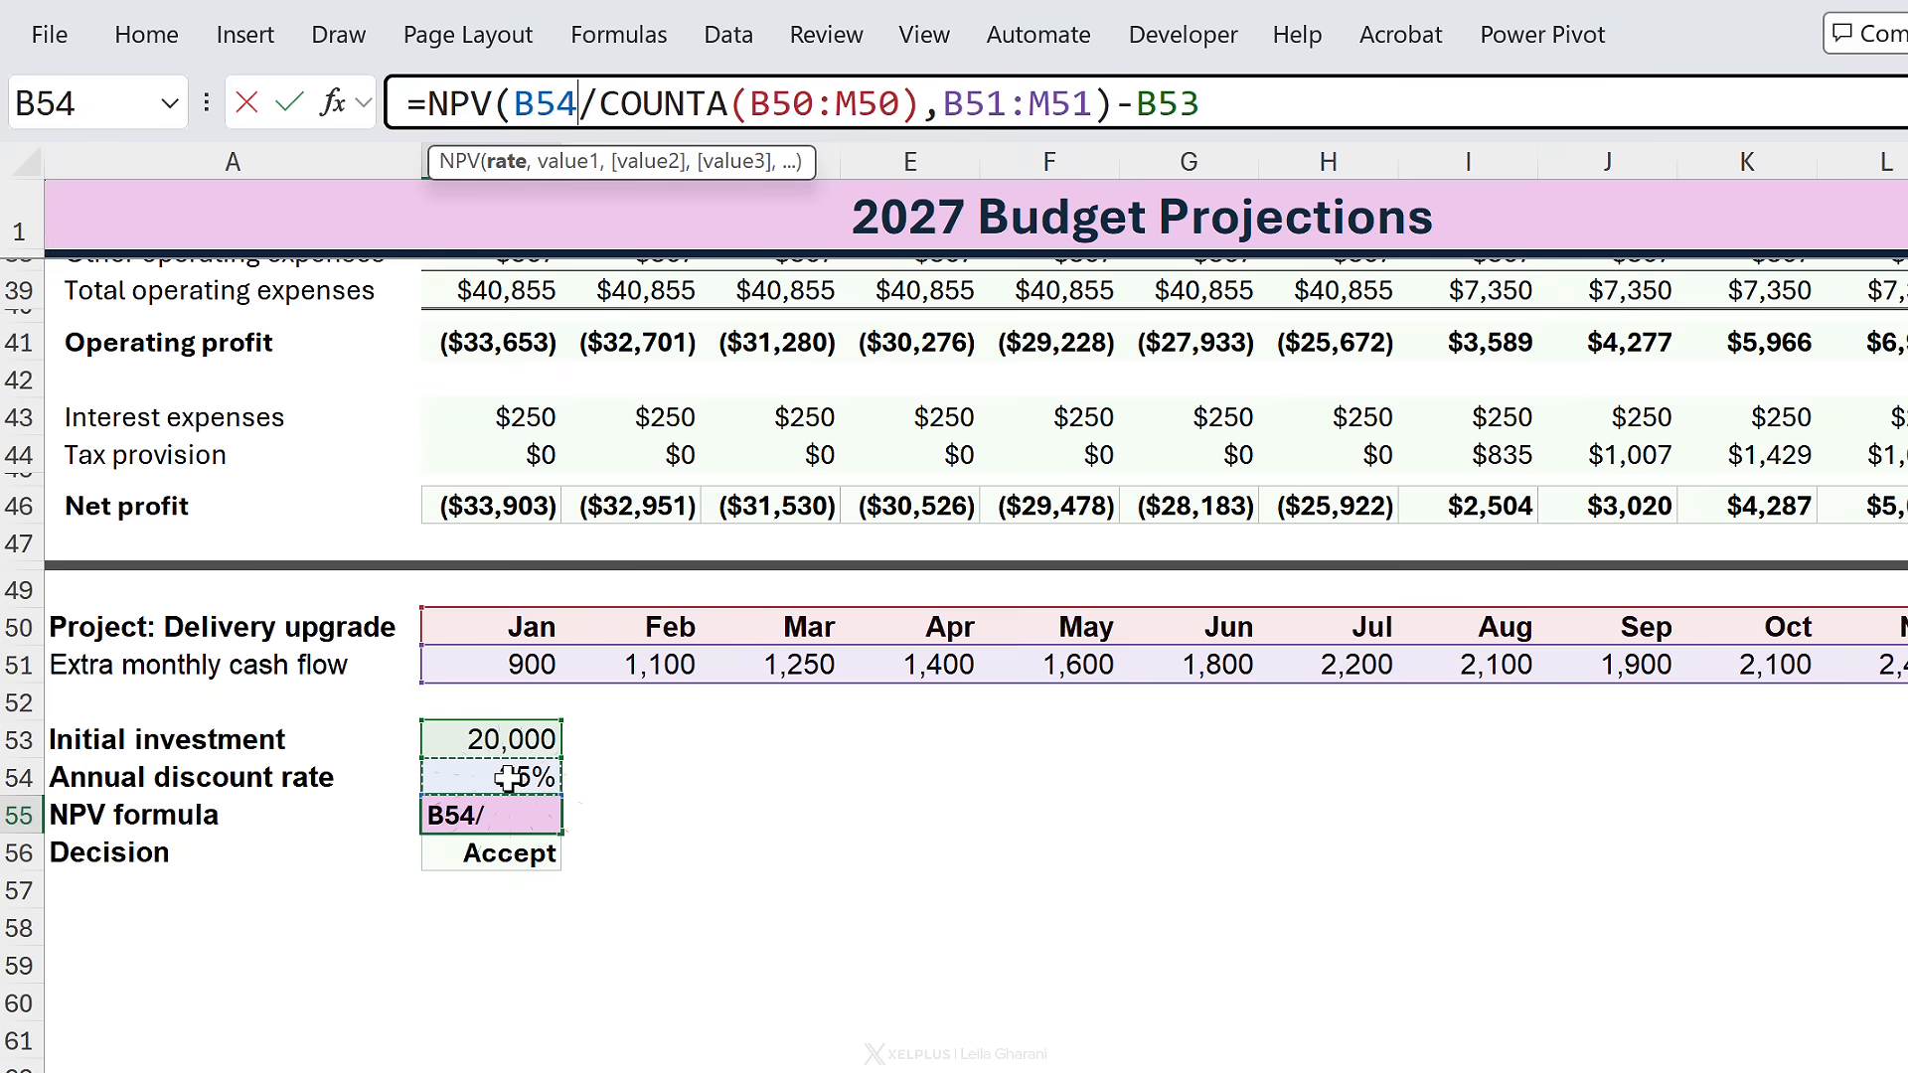
key(Return)
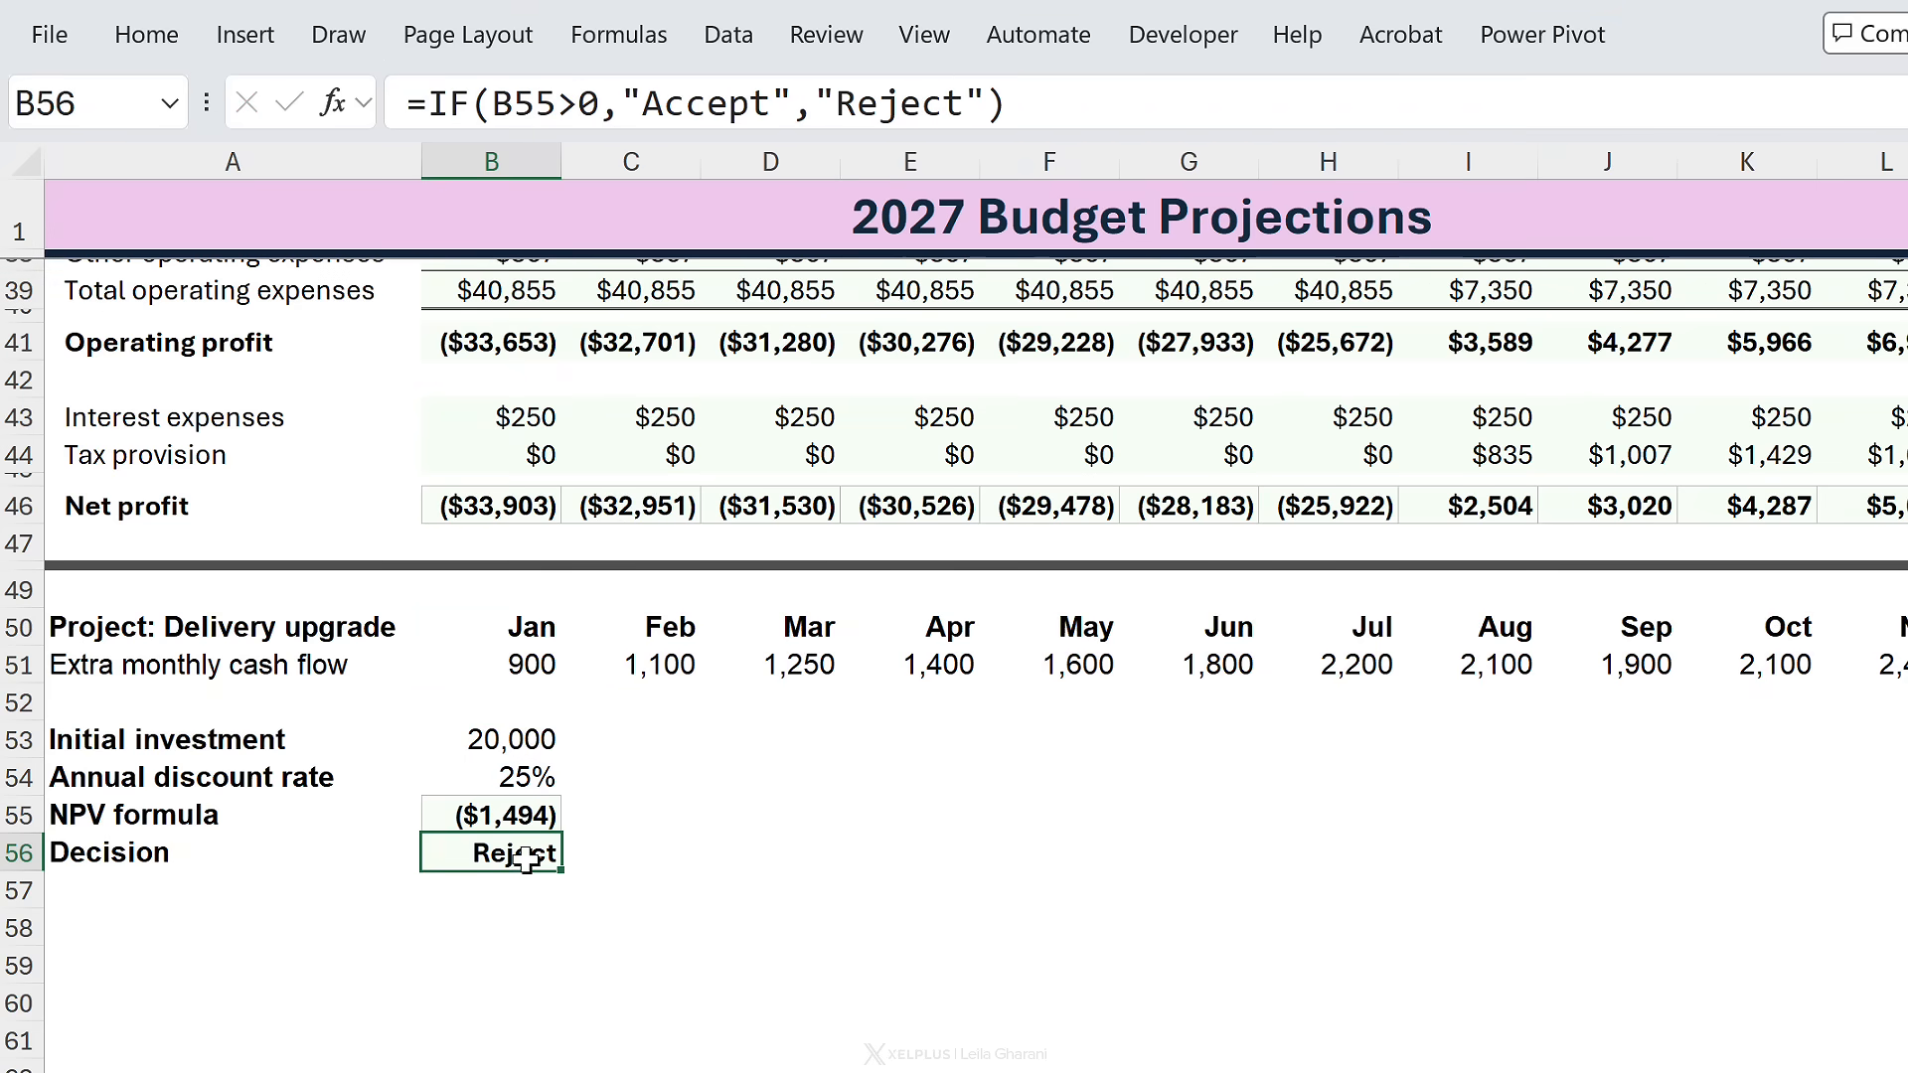
scroll(572, 770, up, 12)
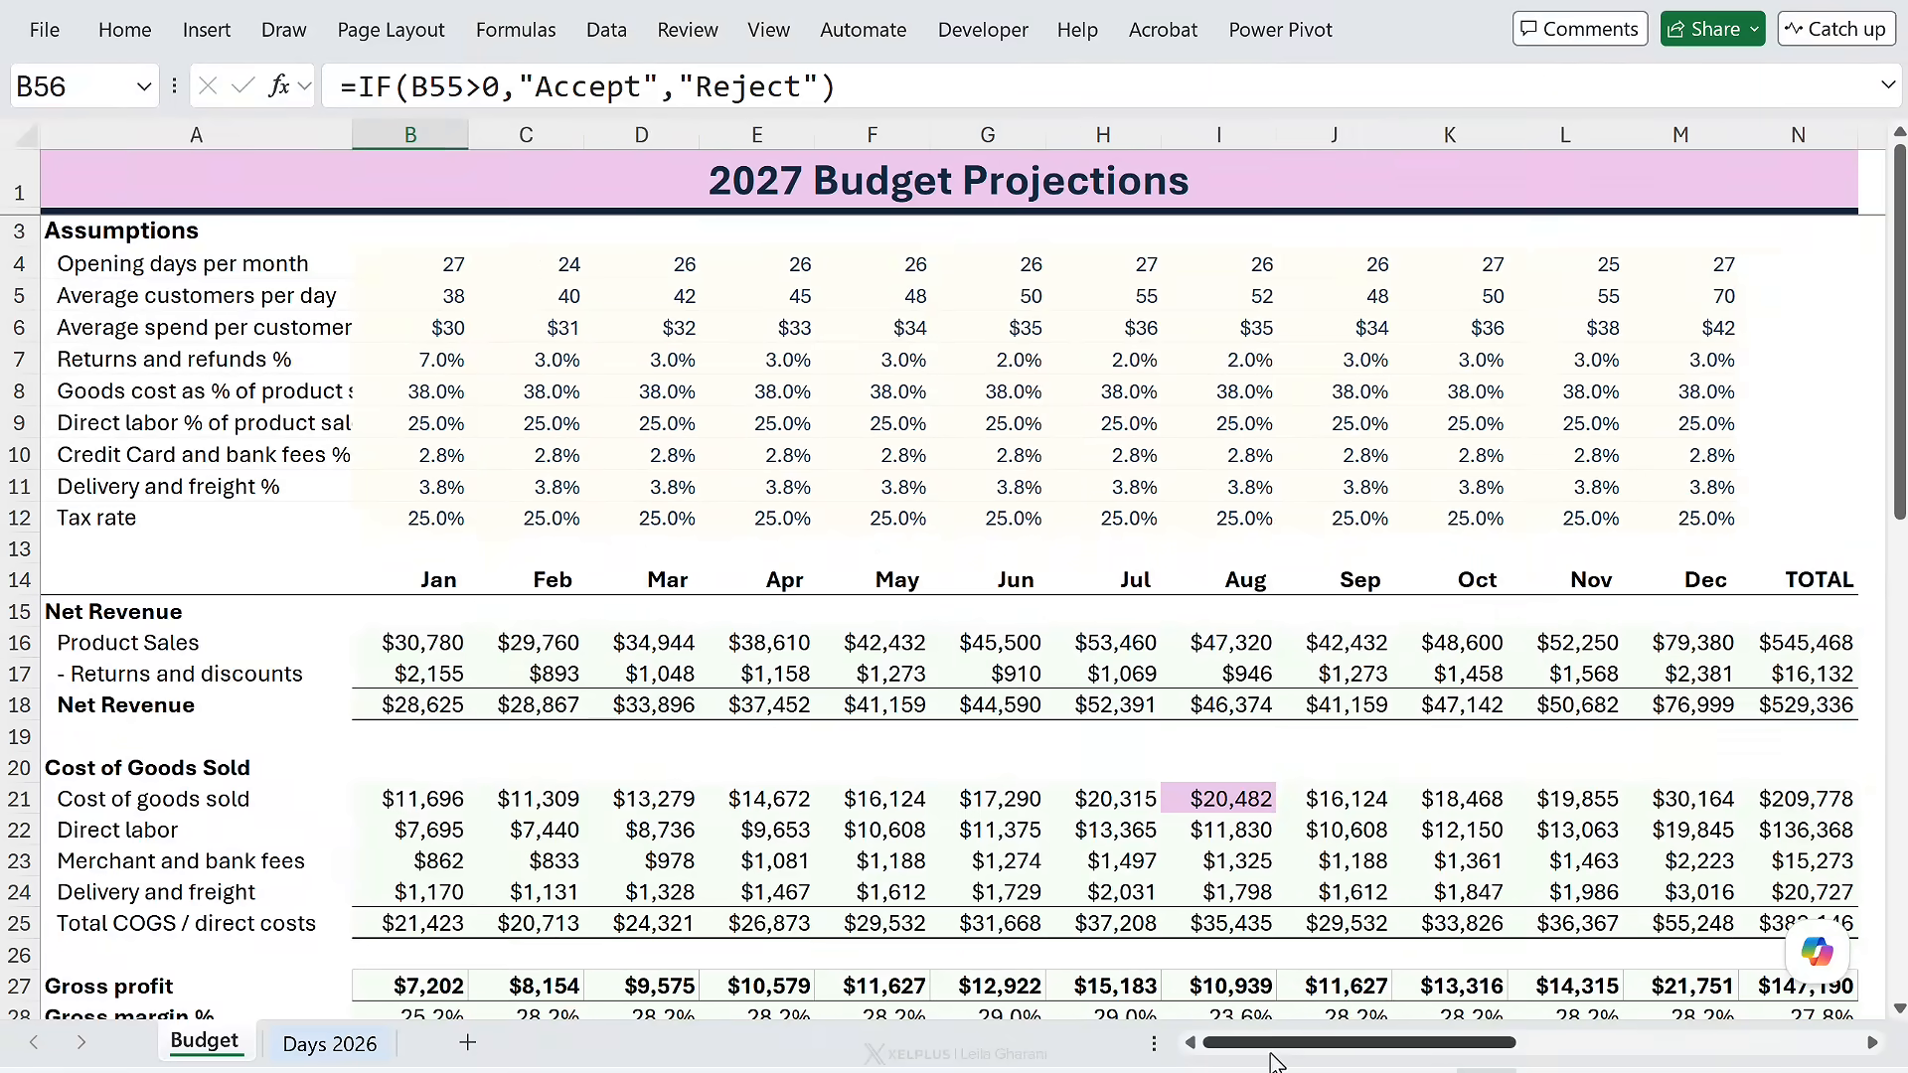
- Delete the shape covering the highlight-mode selector in T5
drag(1323, 1072, 1575, 1044)
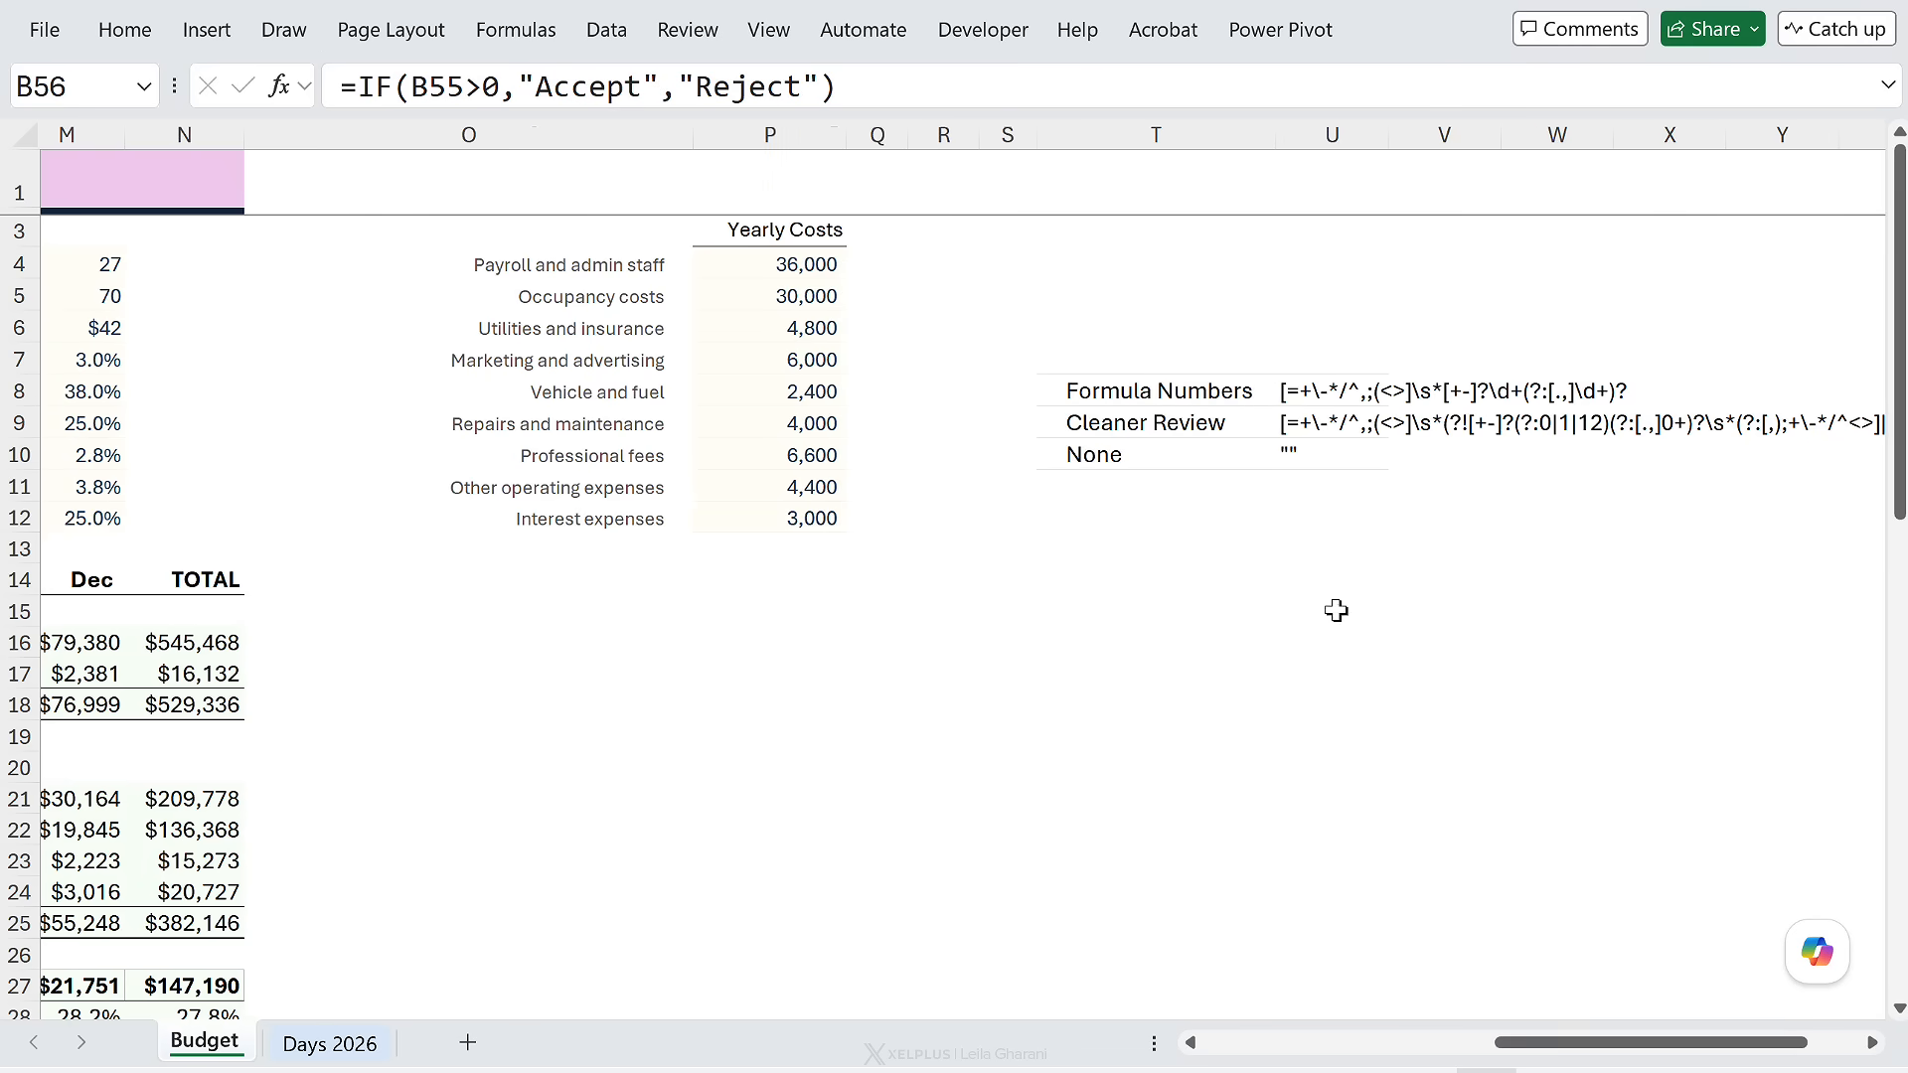
click(1262, 326)
key(Delete)
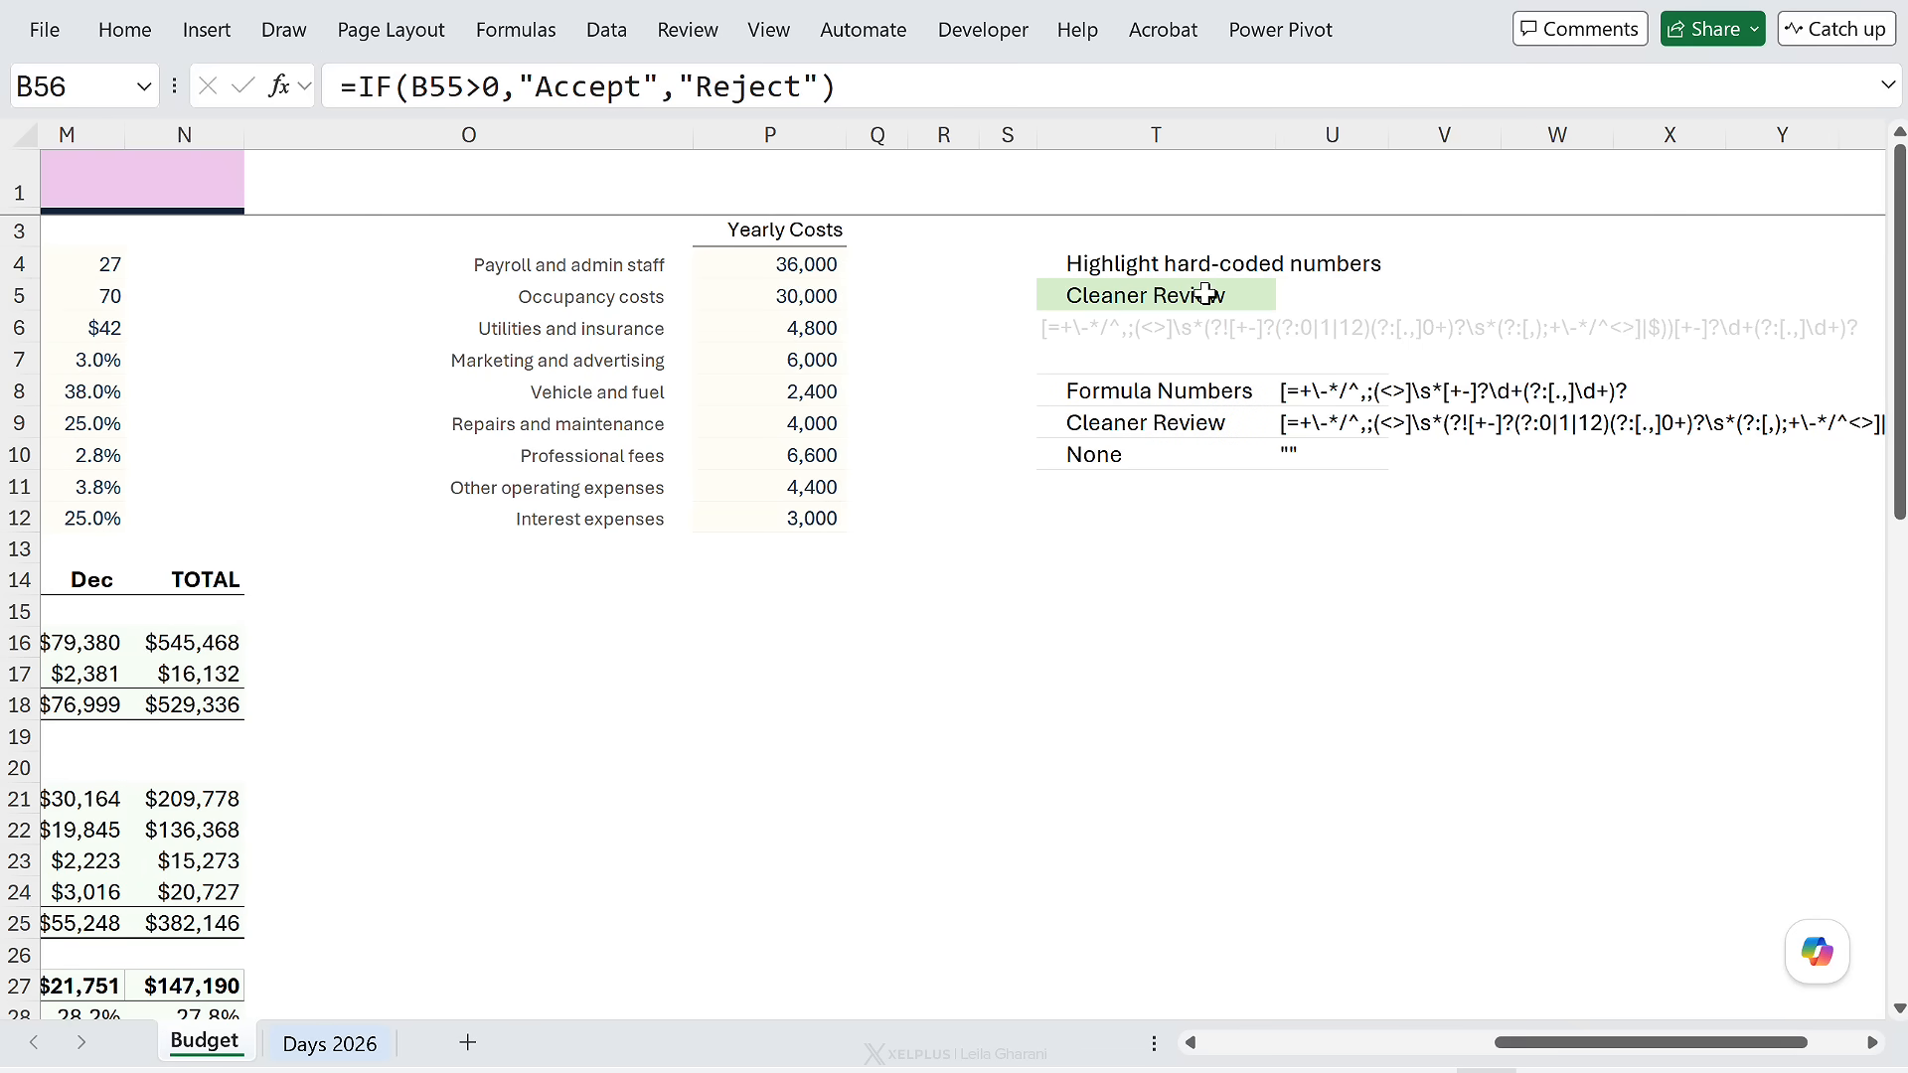
- Set T5's highlight mode to Formula Numbers and check T6's XLOOKUP pattern result
click(1206, 293)
click(1290, 296)
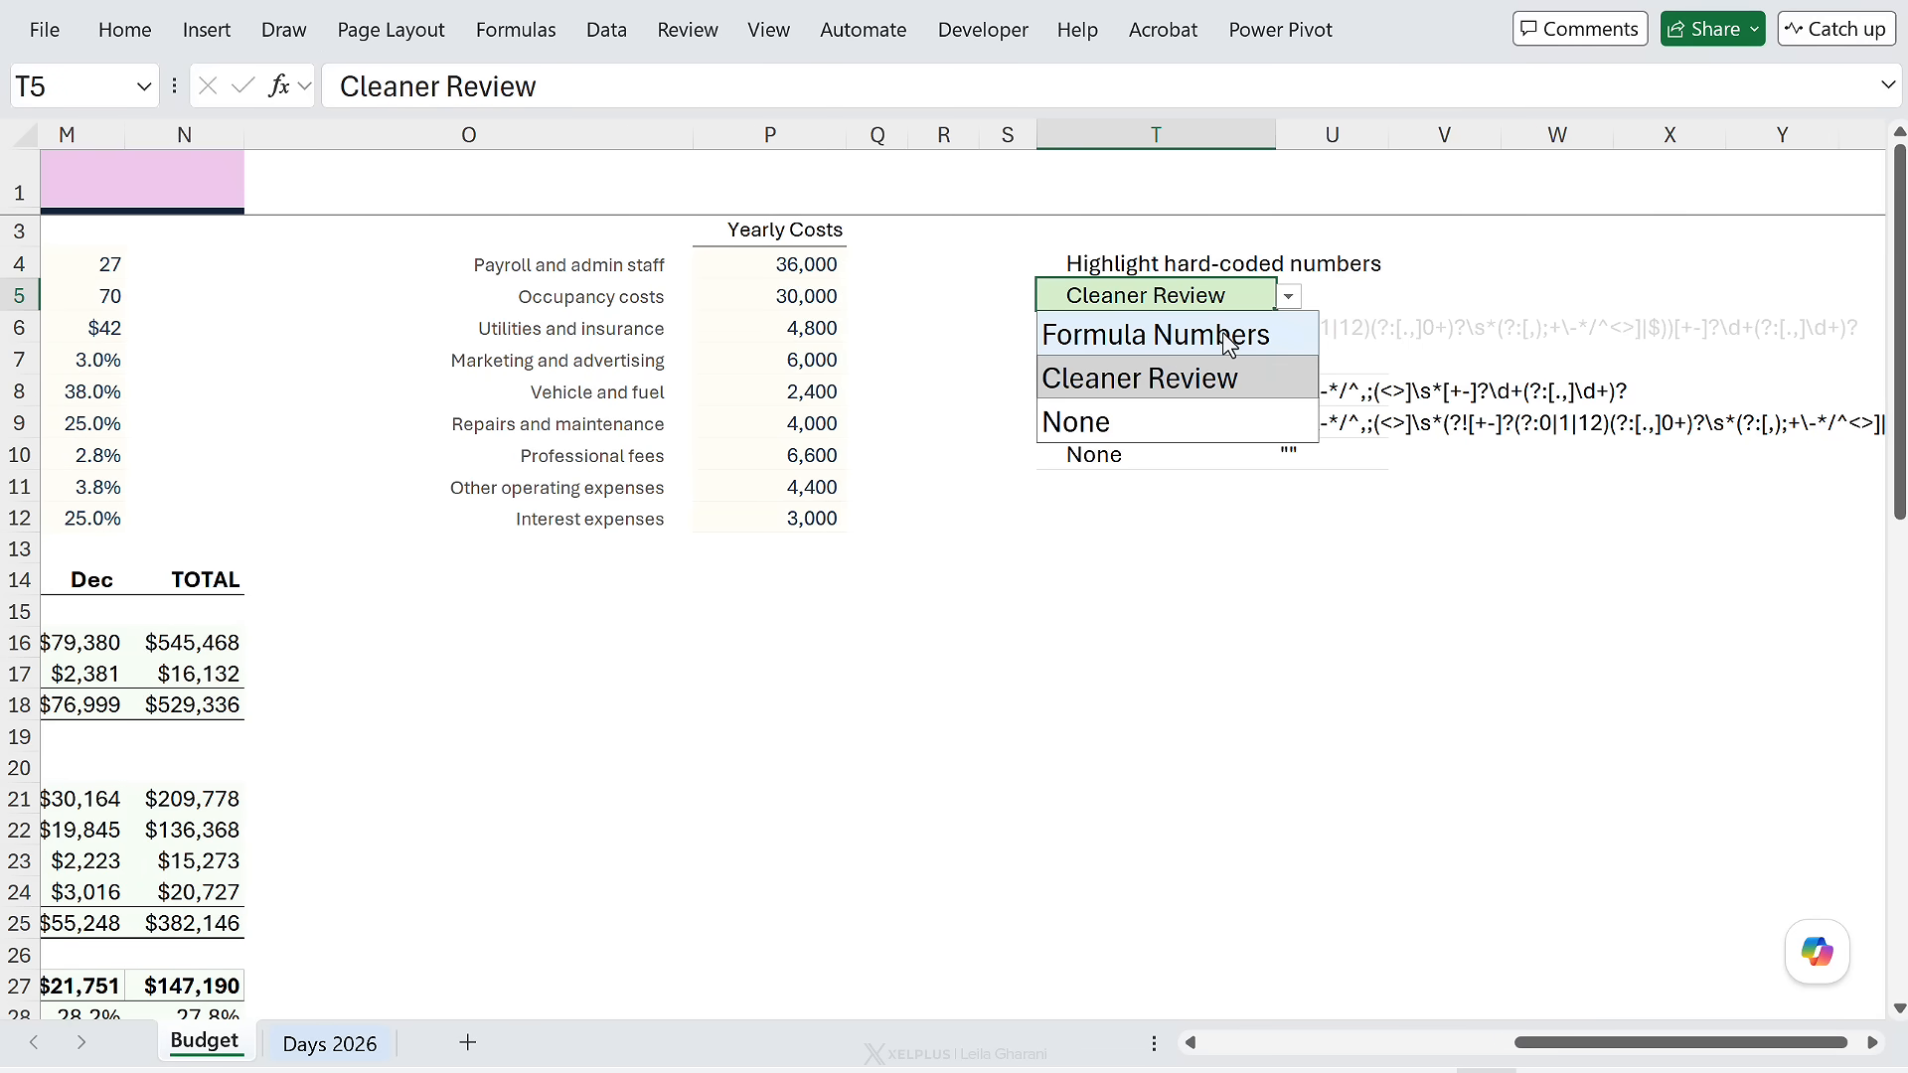
click(1171, 342)
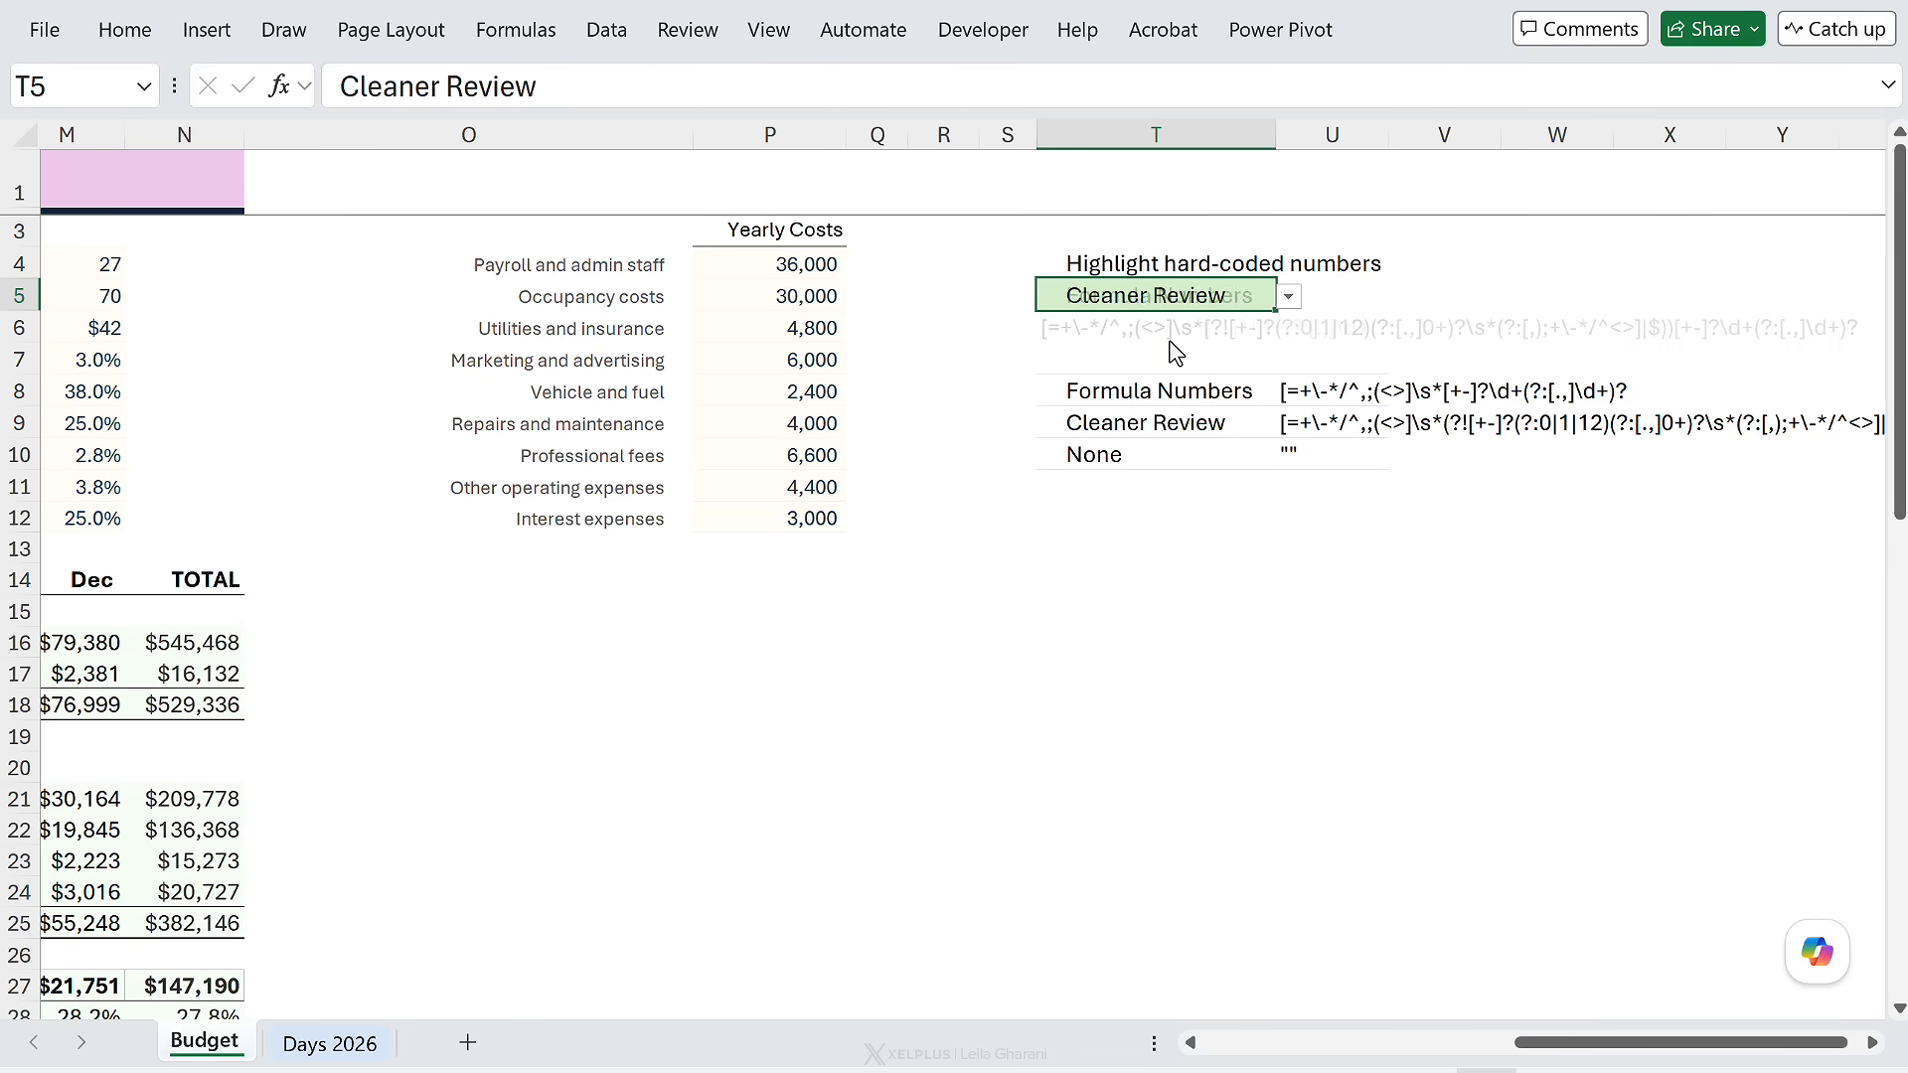
click(1163, 321)
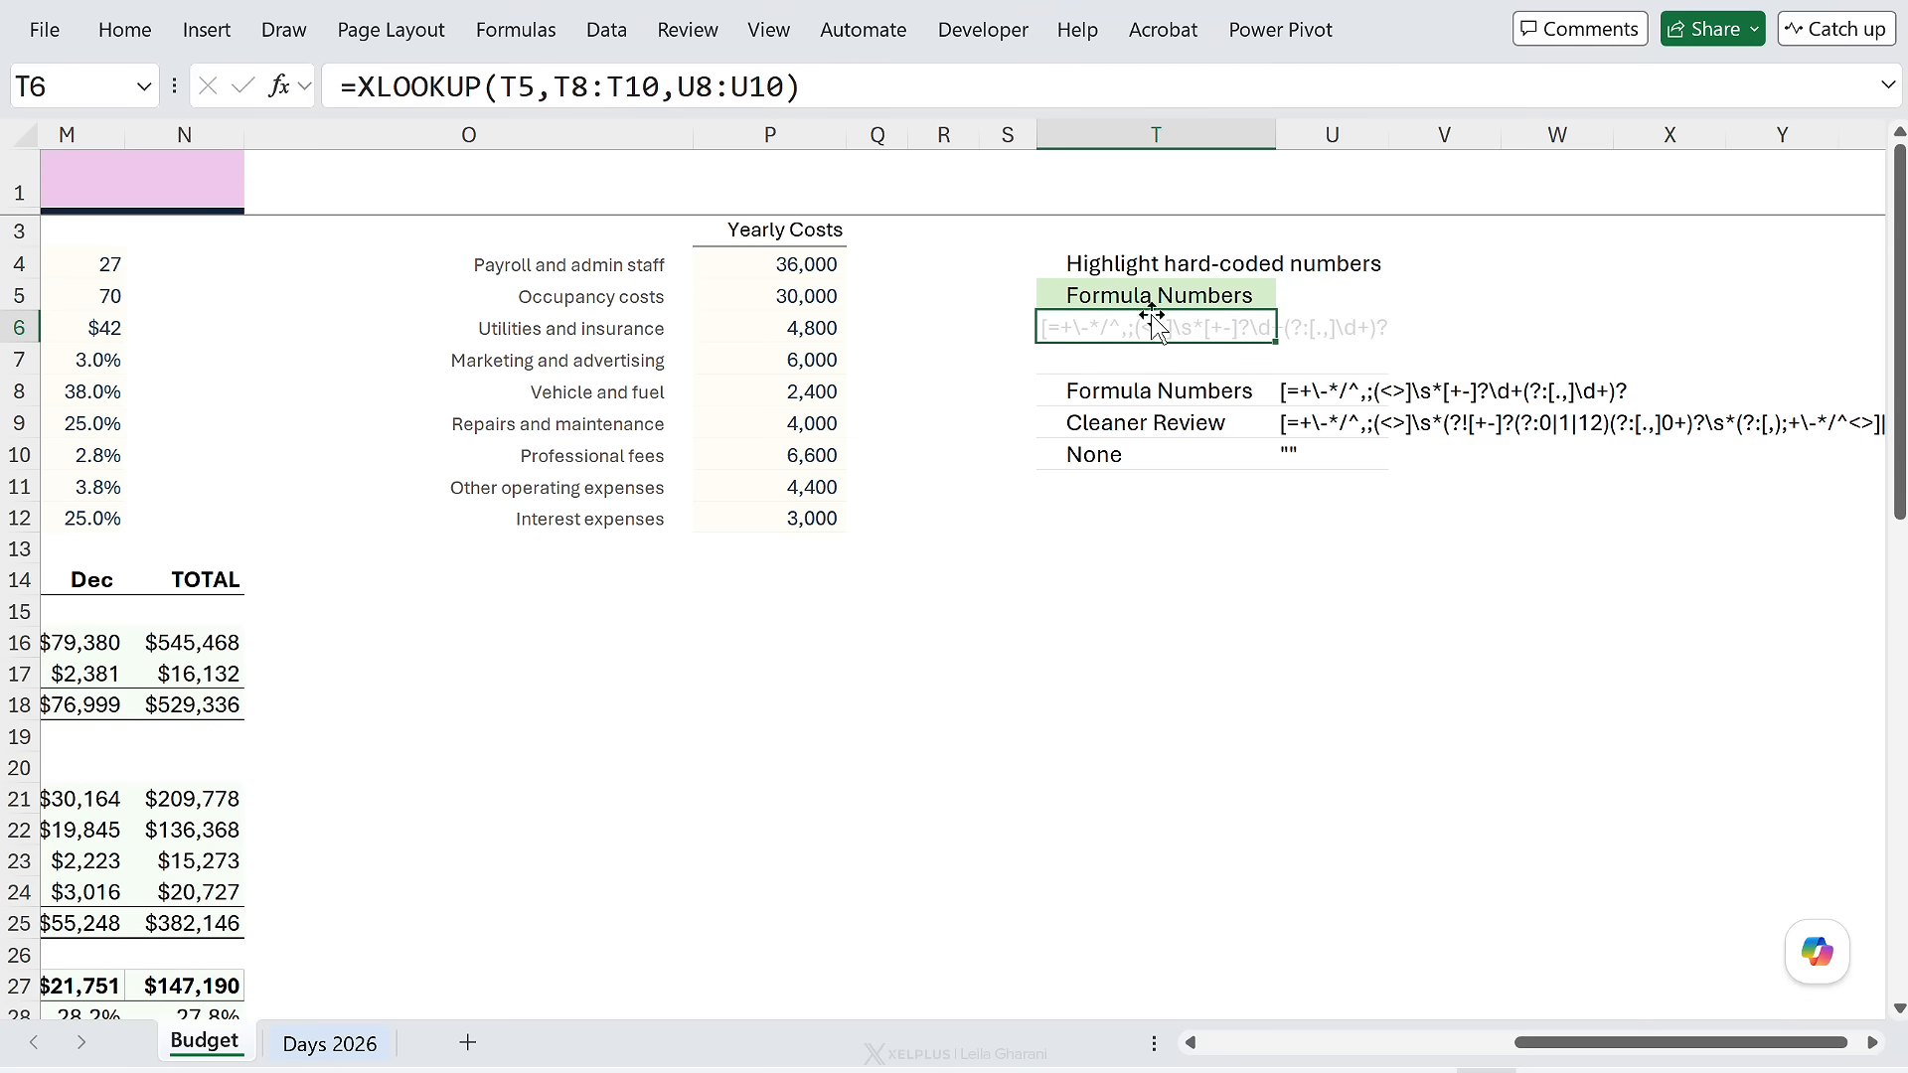
drag(1569, 1044, 1256, 1043)
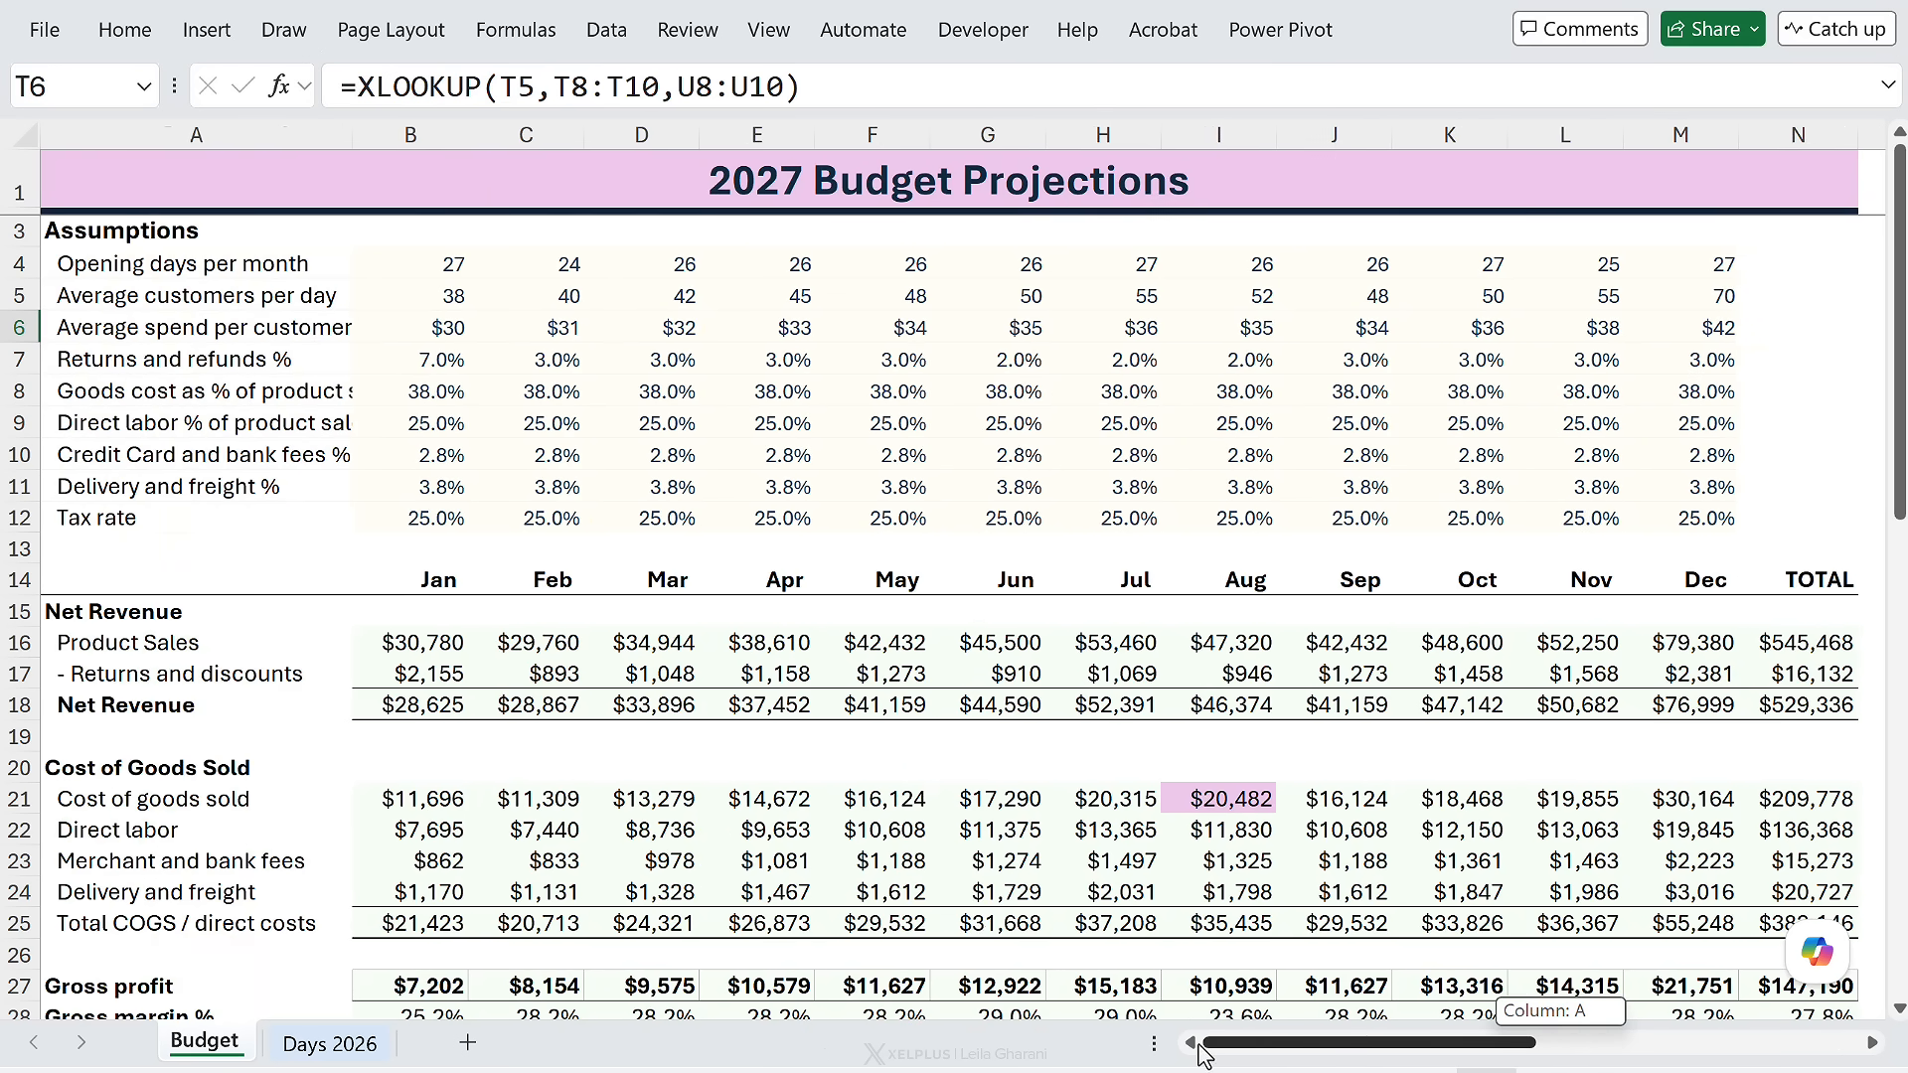
- Change the pink highlight rule's formula reference from $U$9 to $T$6 and apply it
click(633, 418)
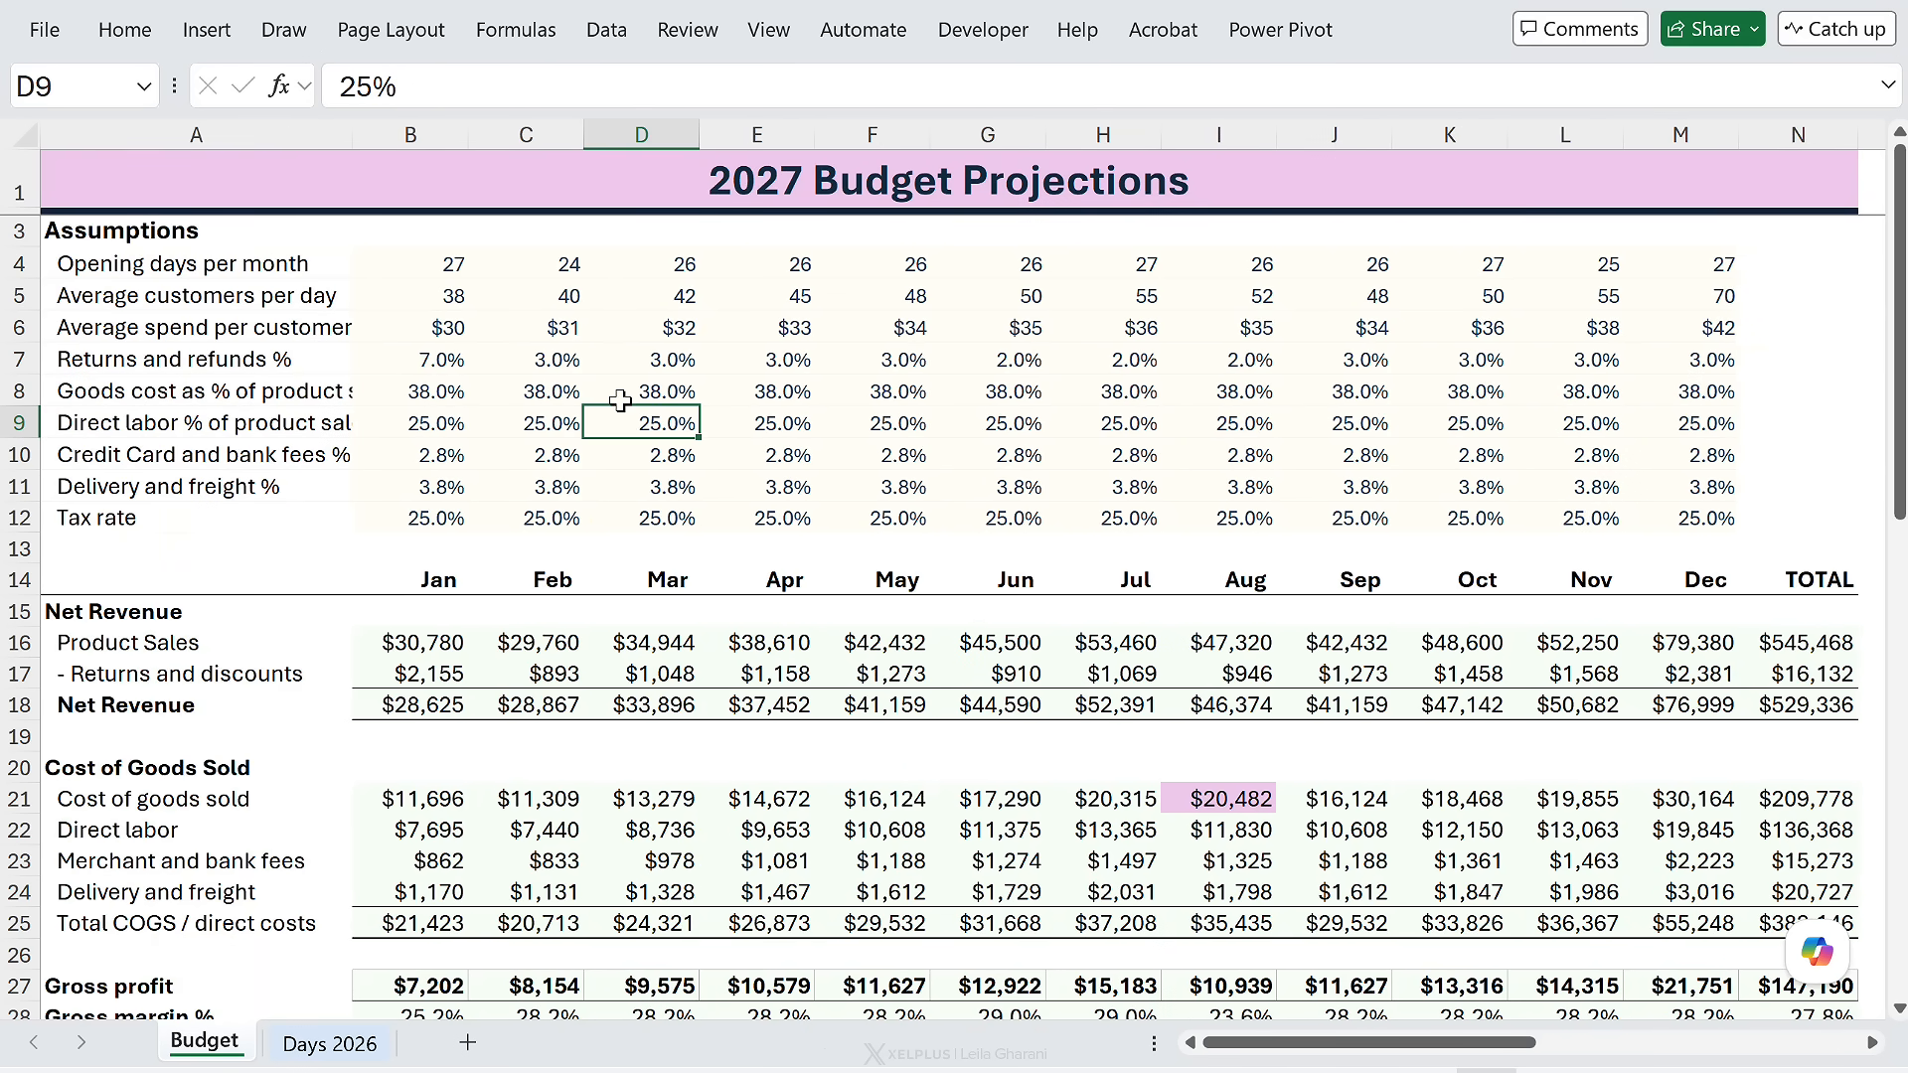
mouse_move(1262, 1044)
mouse_down()
mouse_move(1526, 1043)
mouse_move(1233, 1044)
mouse_up()
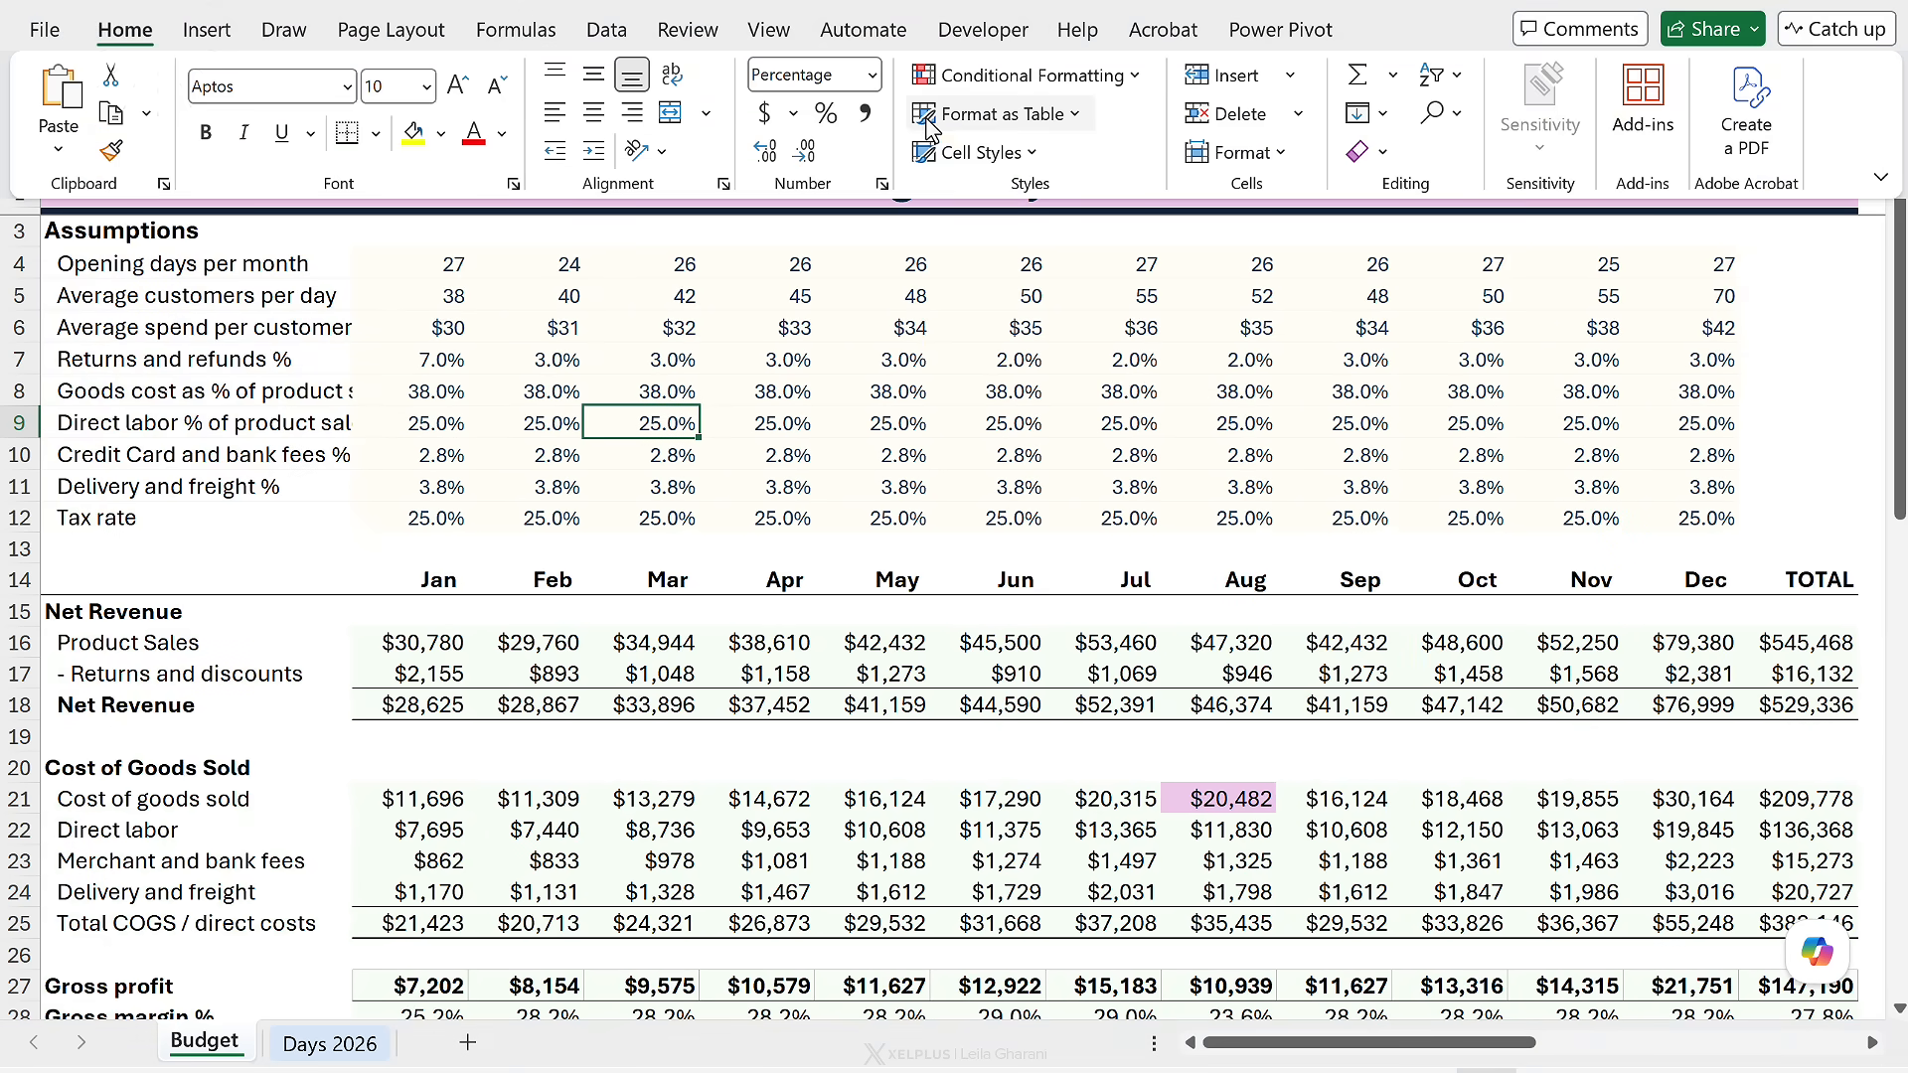
click(1030, 74)
click(1023, 523)
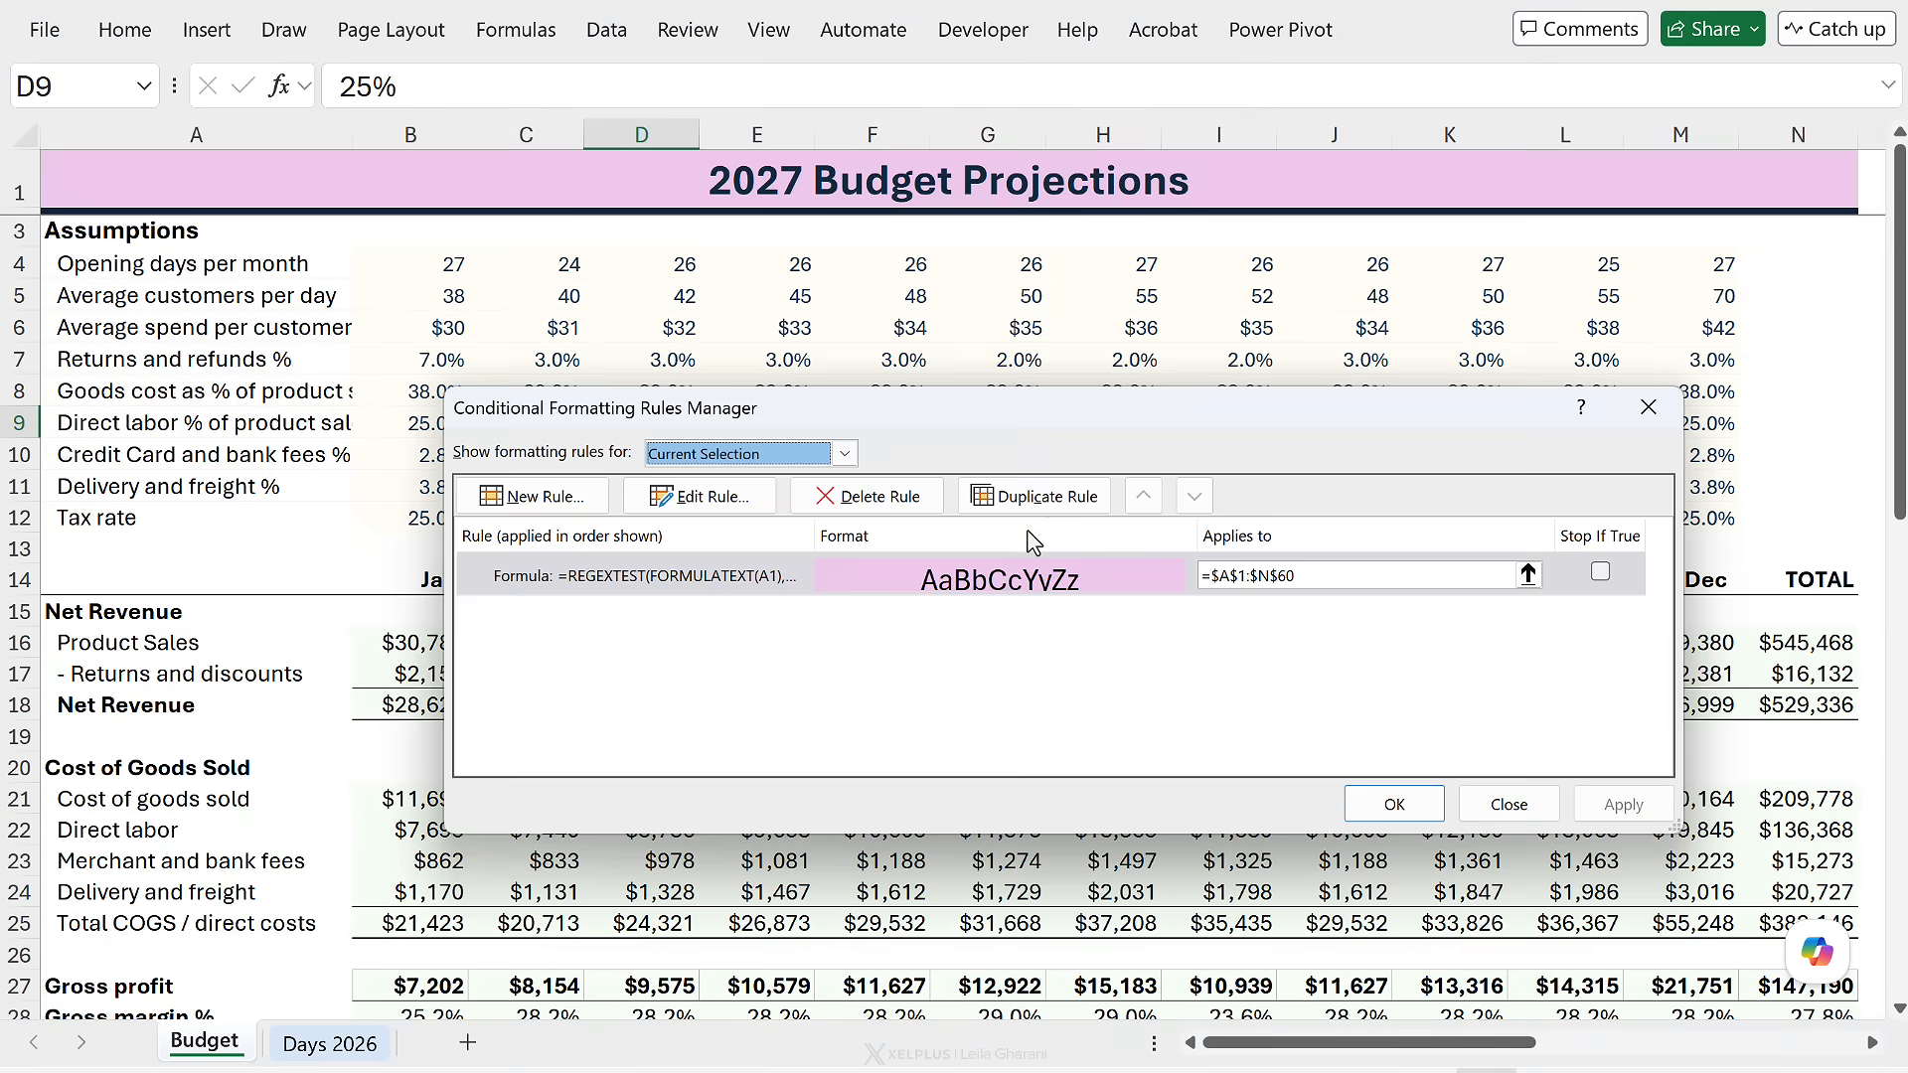
click(982, 581)
click(695, 496)
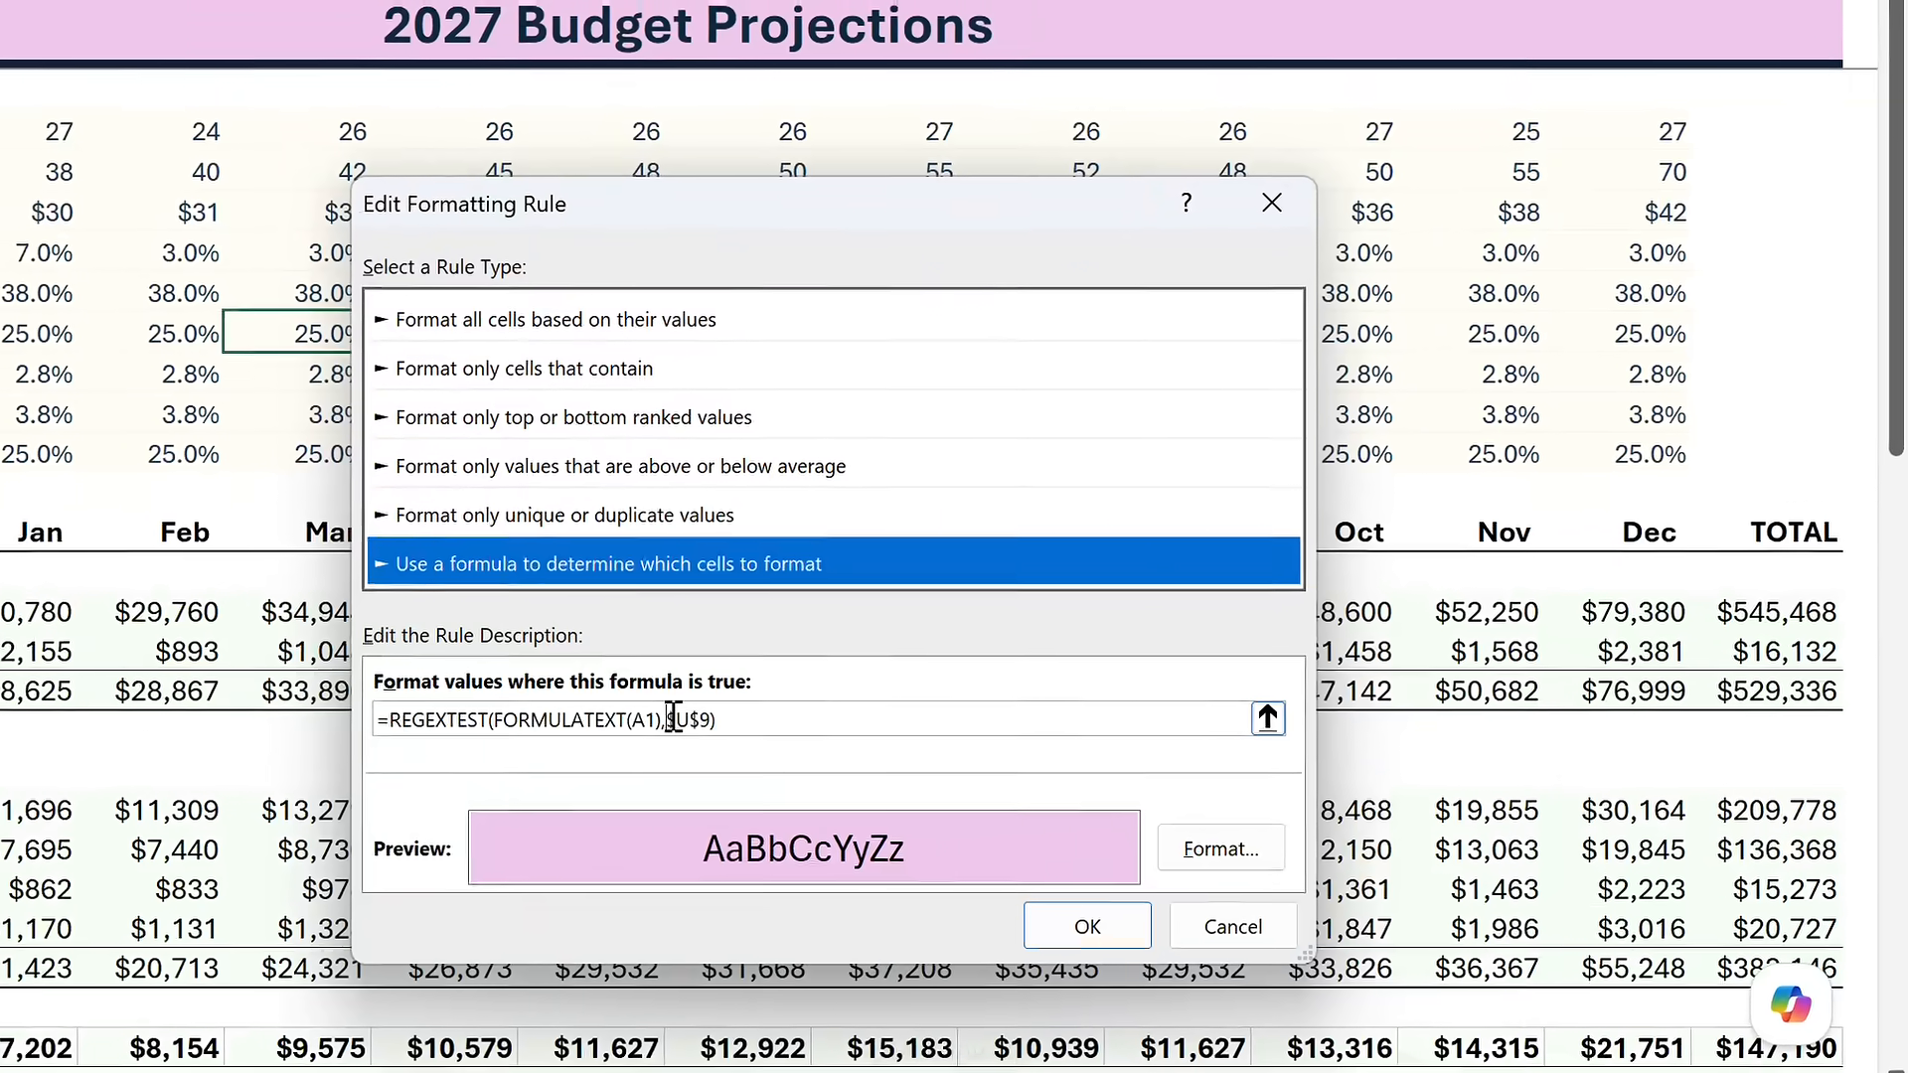
click(802, 725)
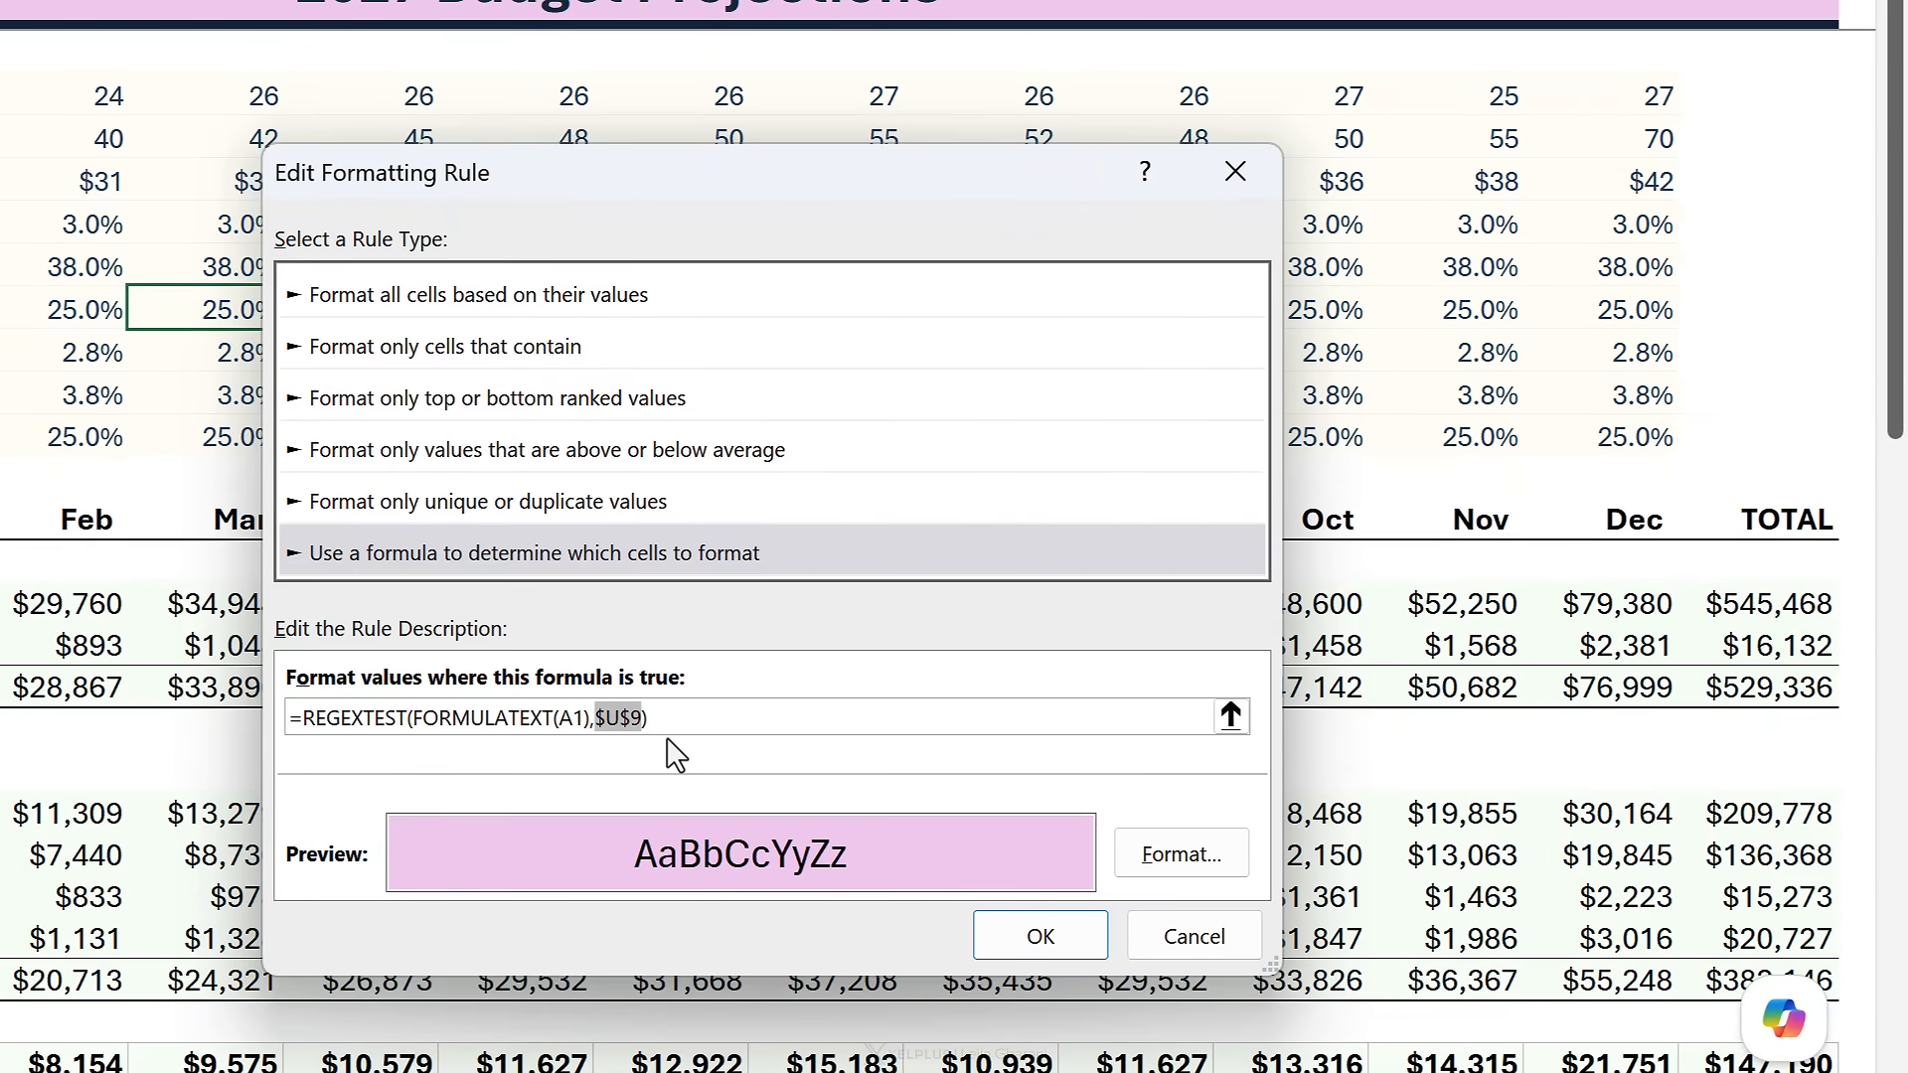
key(BackSpace)
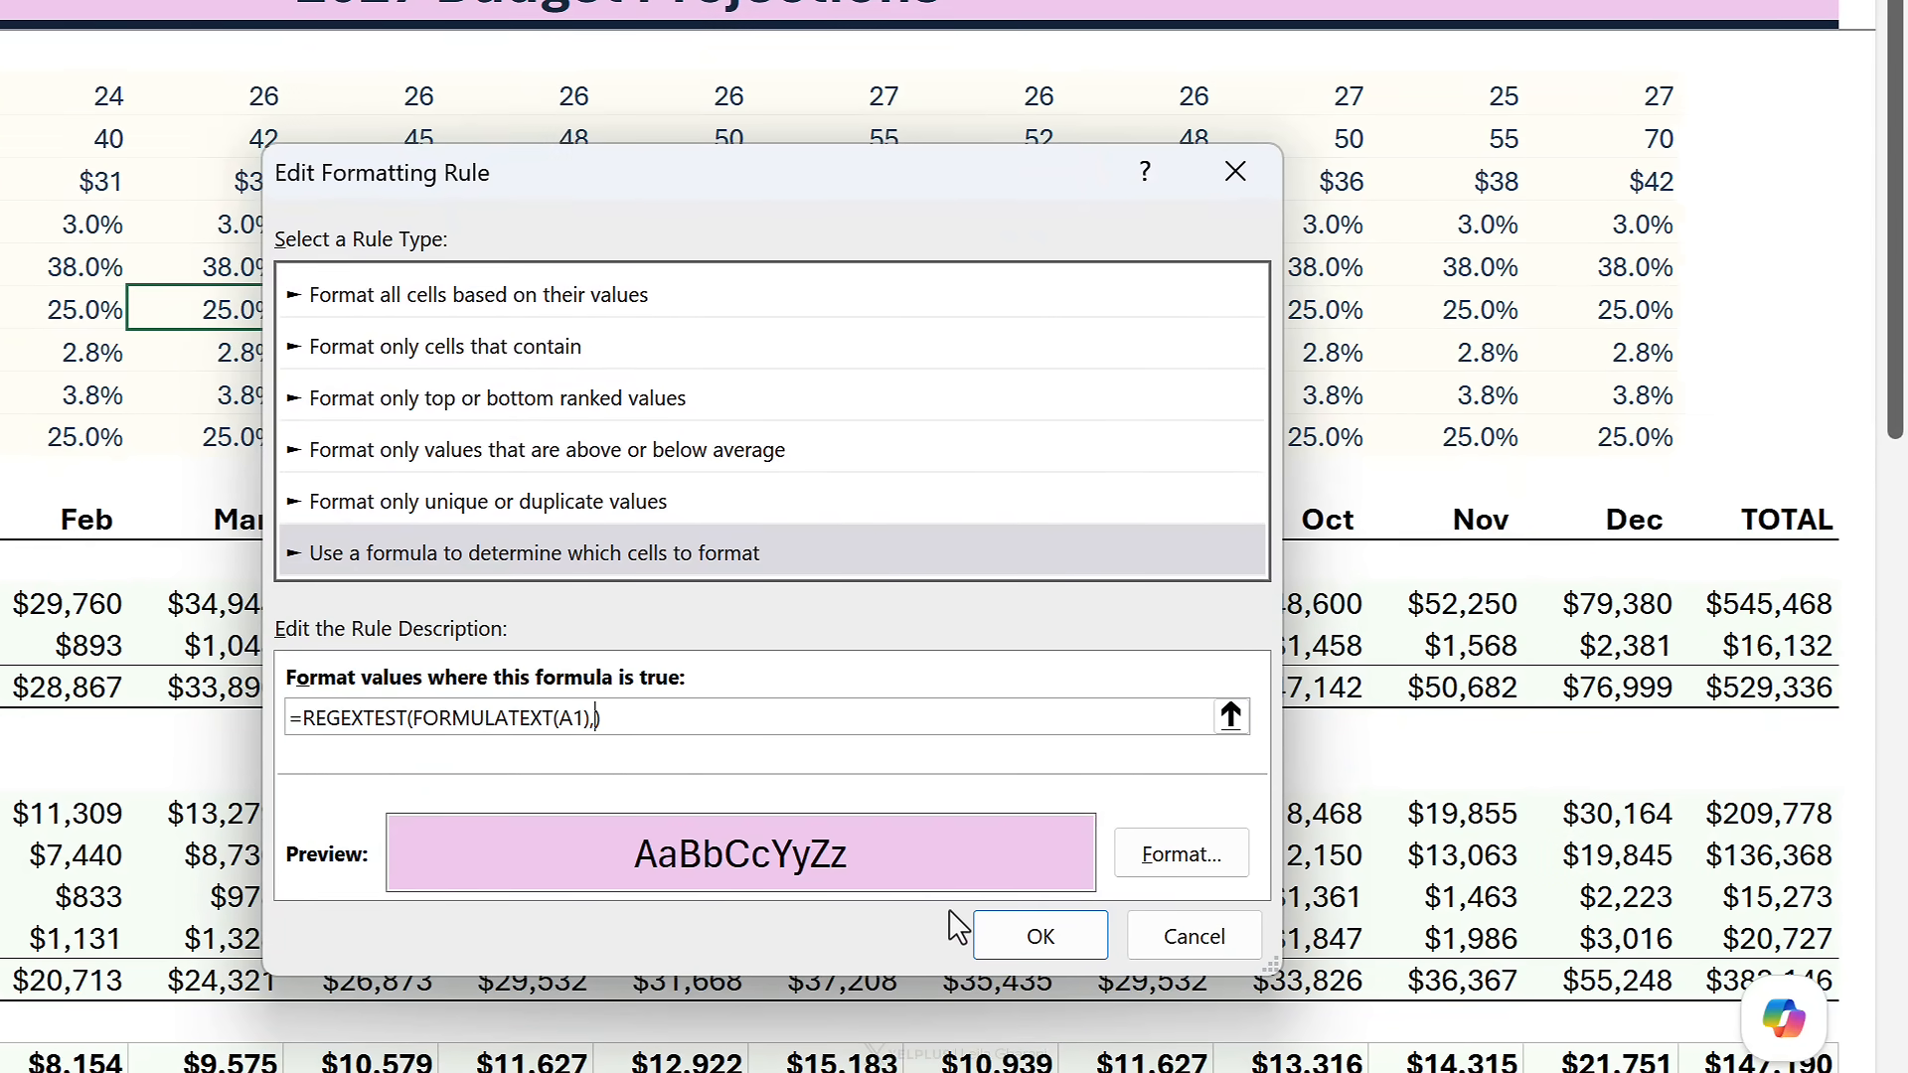
scroll(355, 1004, right, 10)
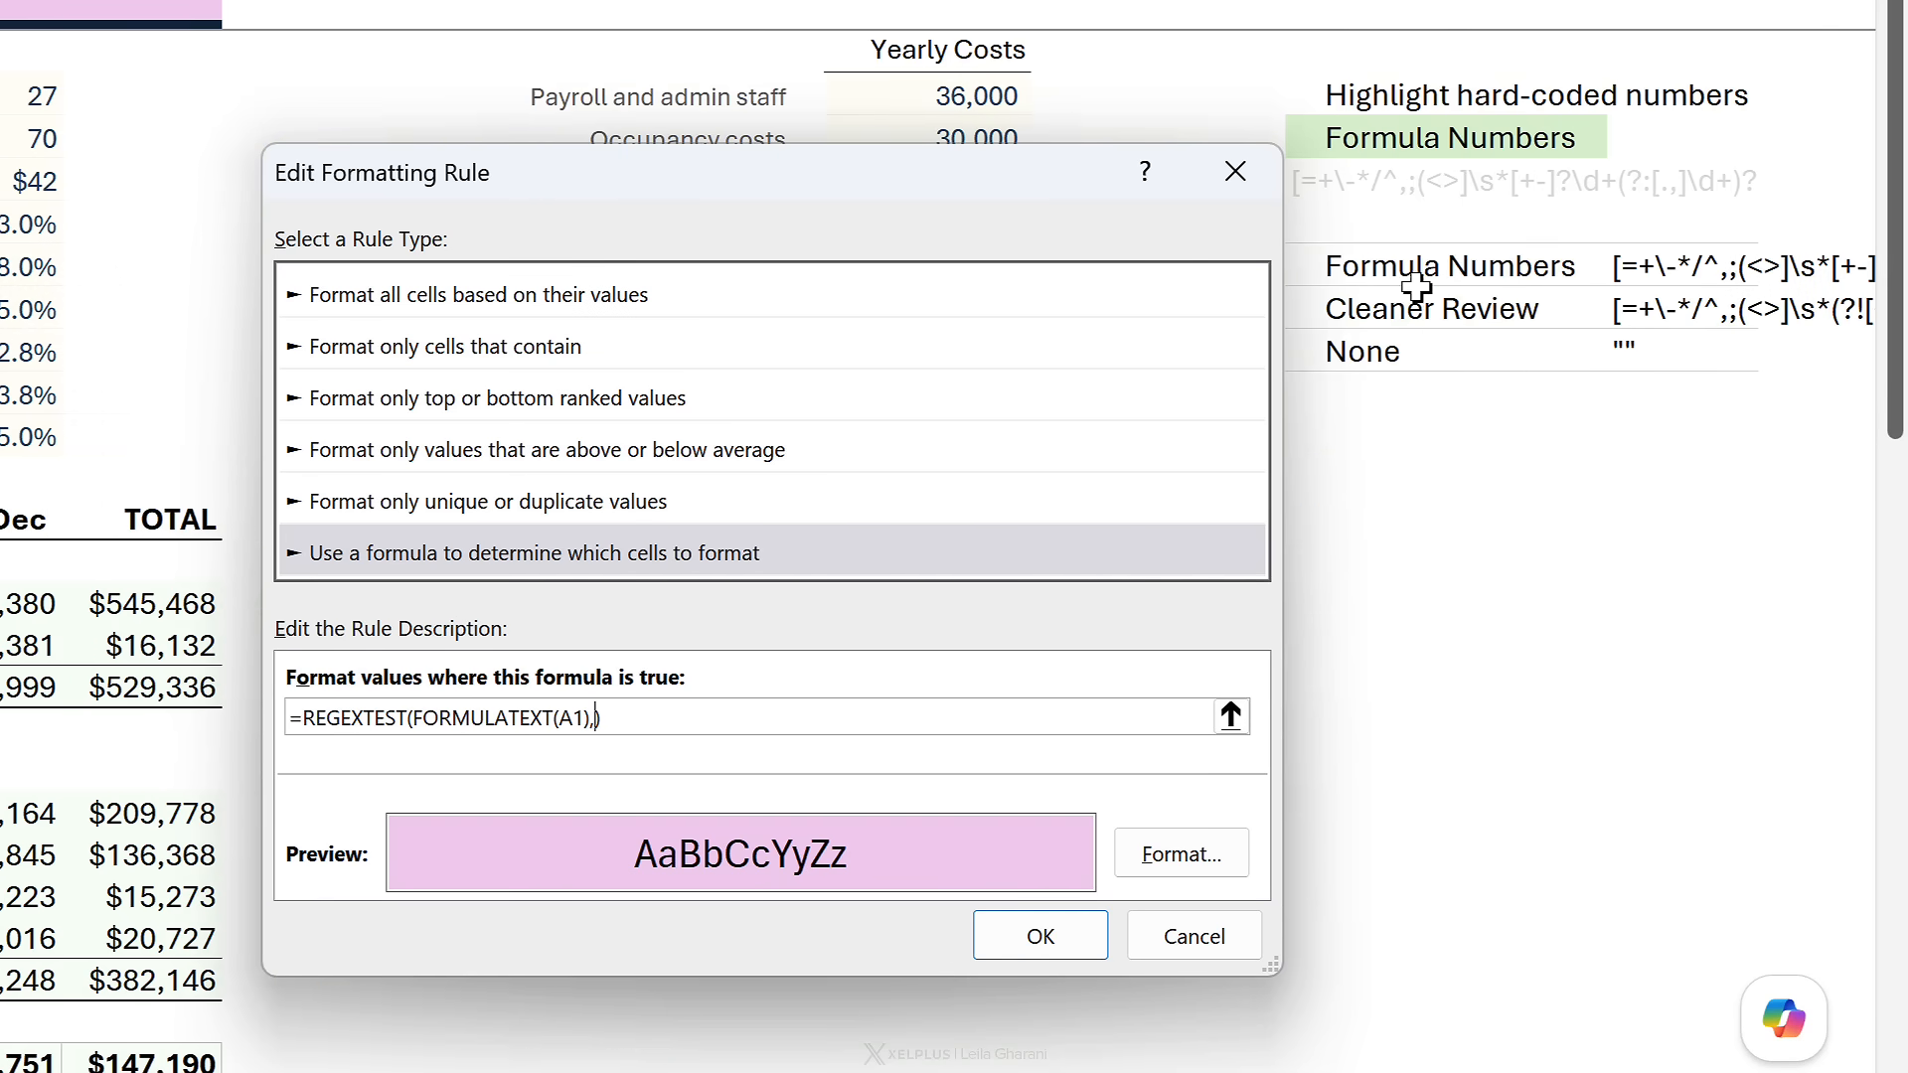
click(1360, 180)
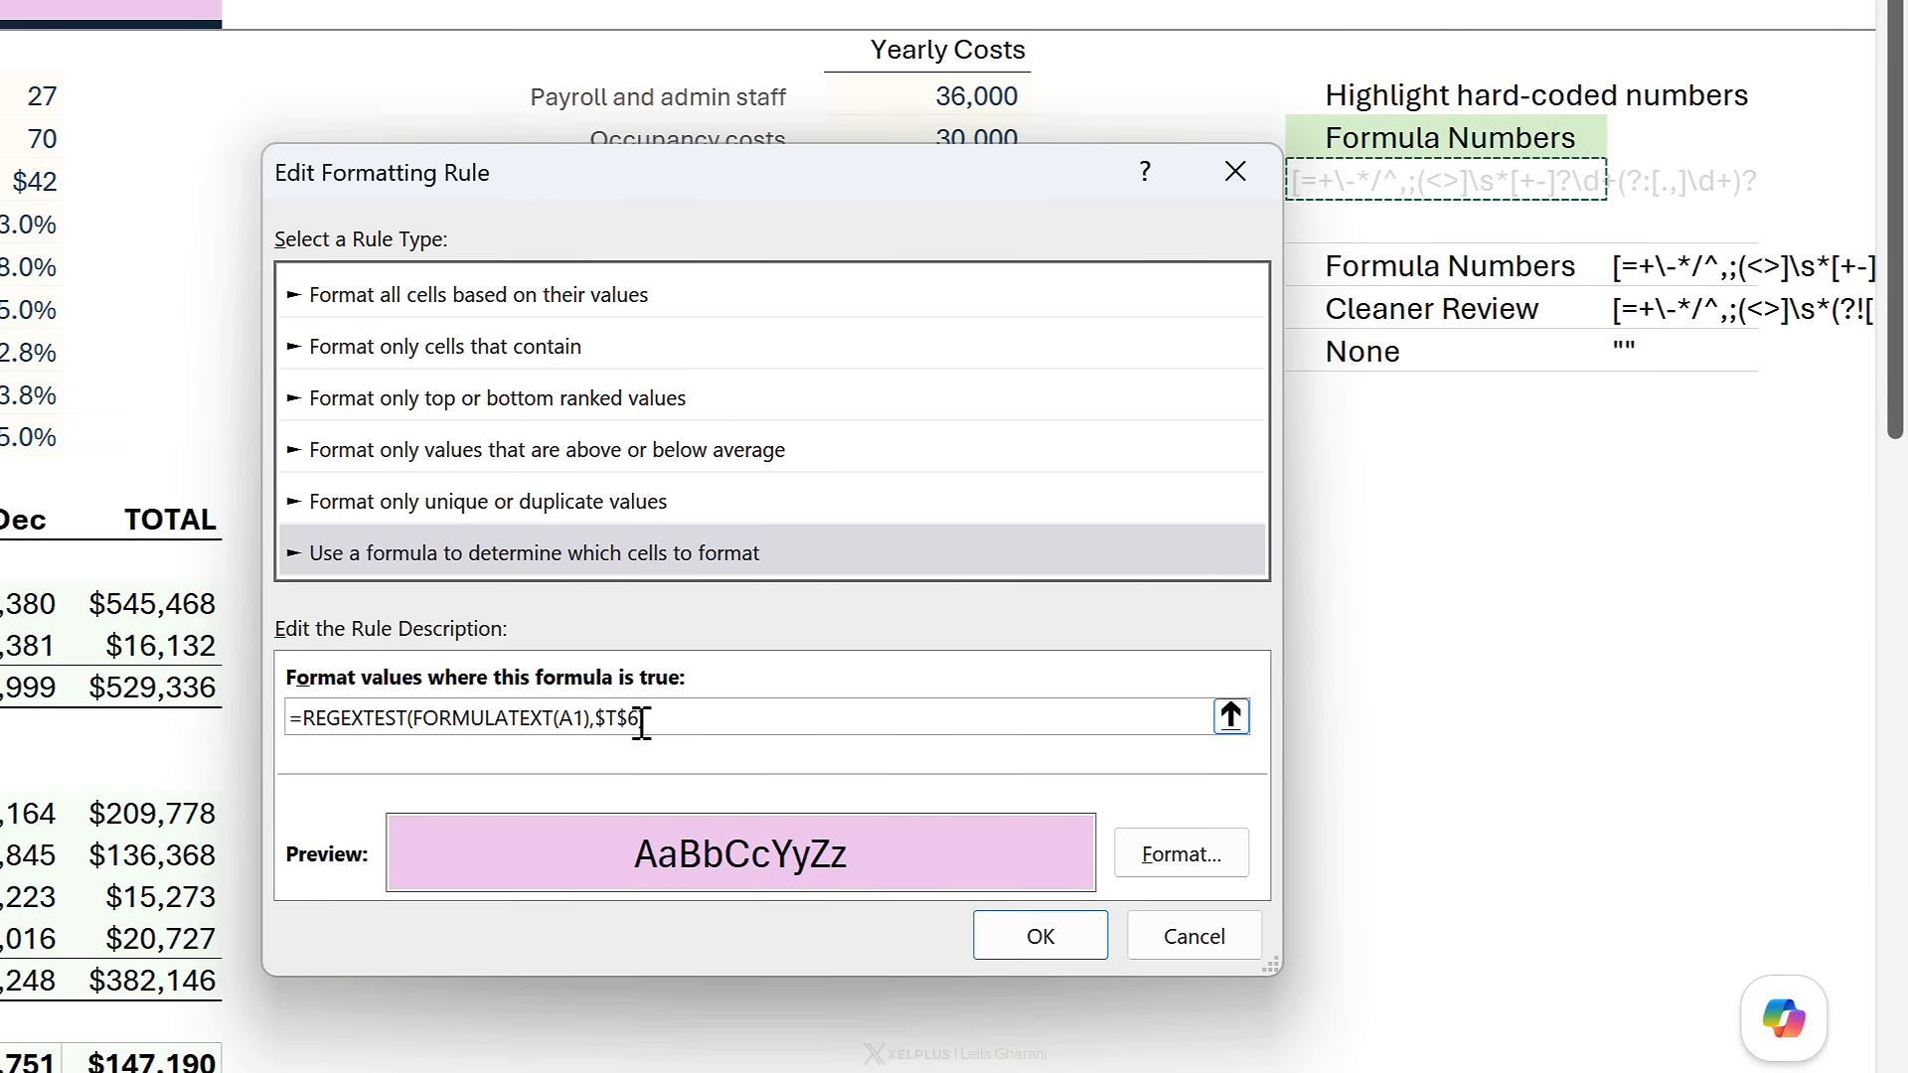
click(1039, 936)
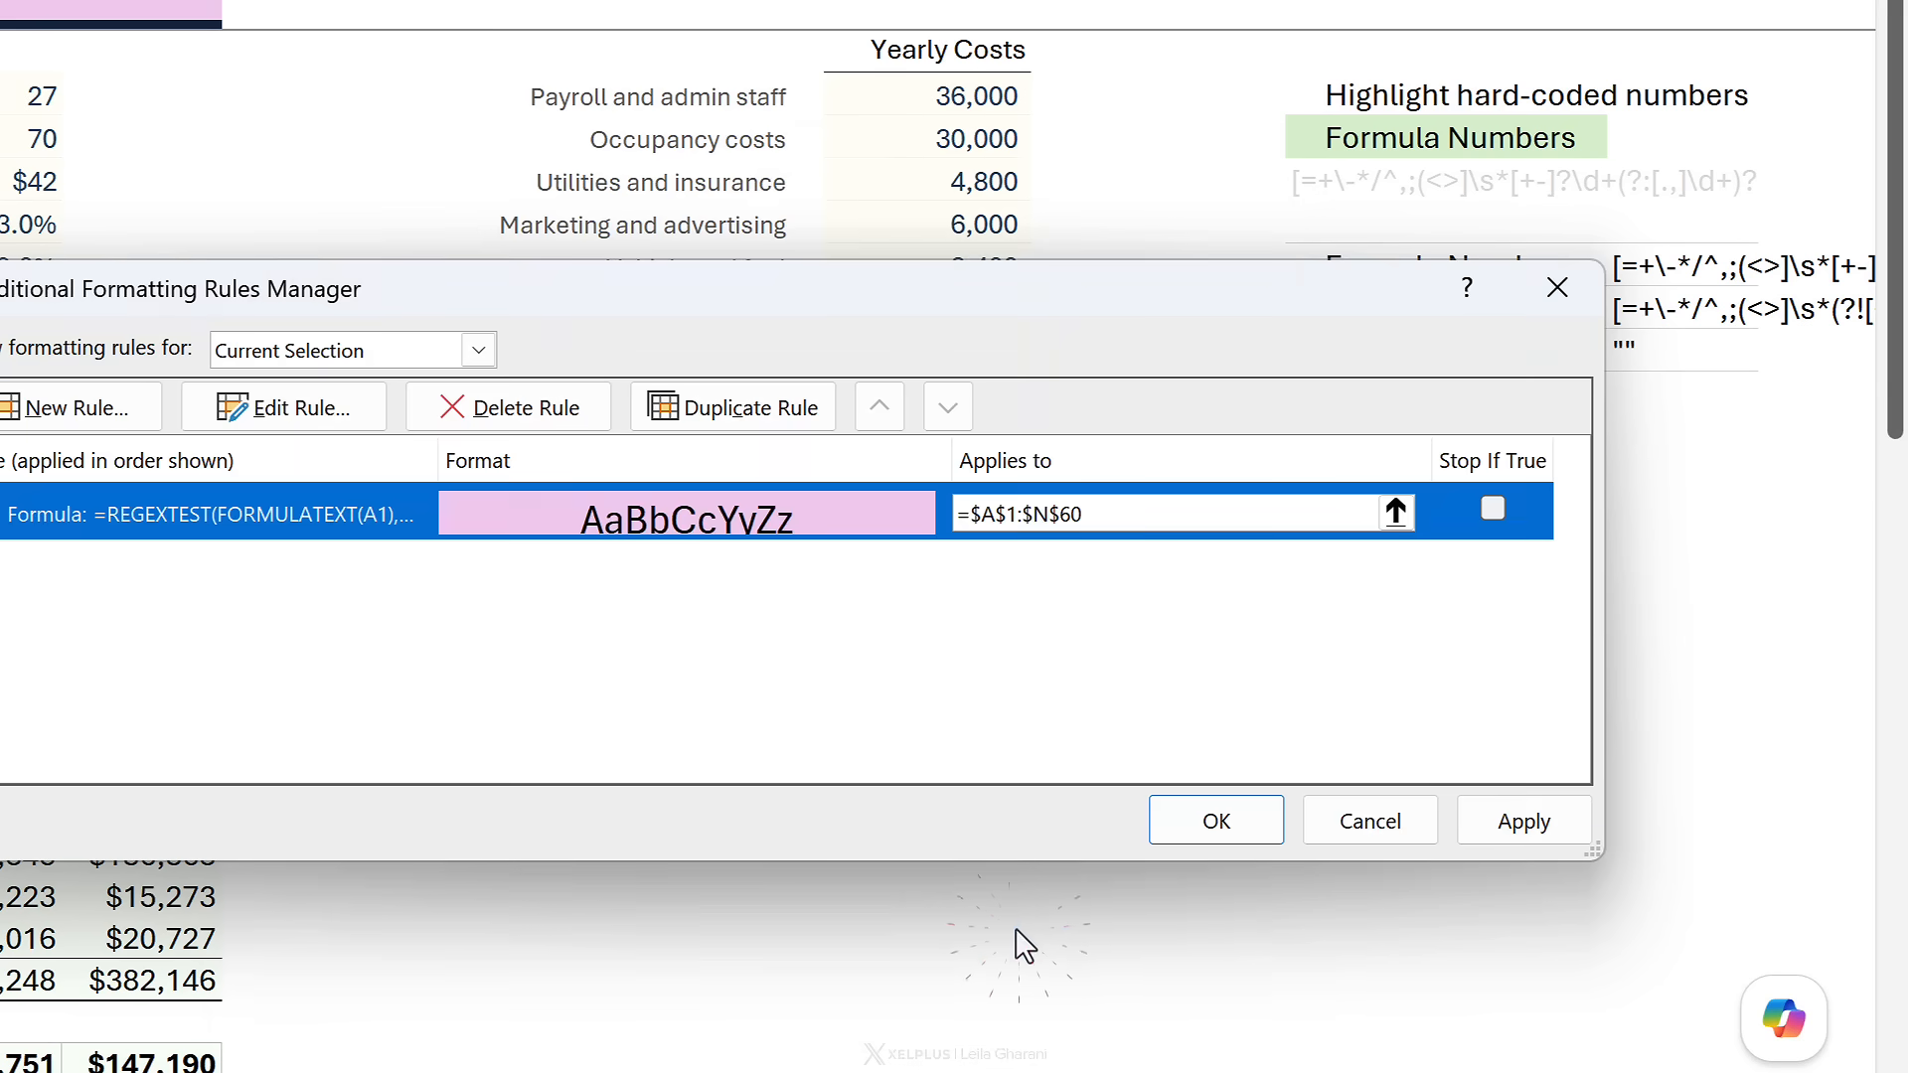
click(1213, 818)
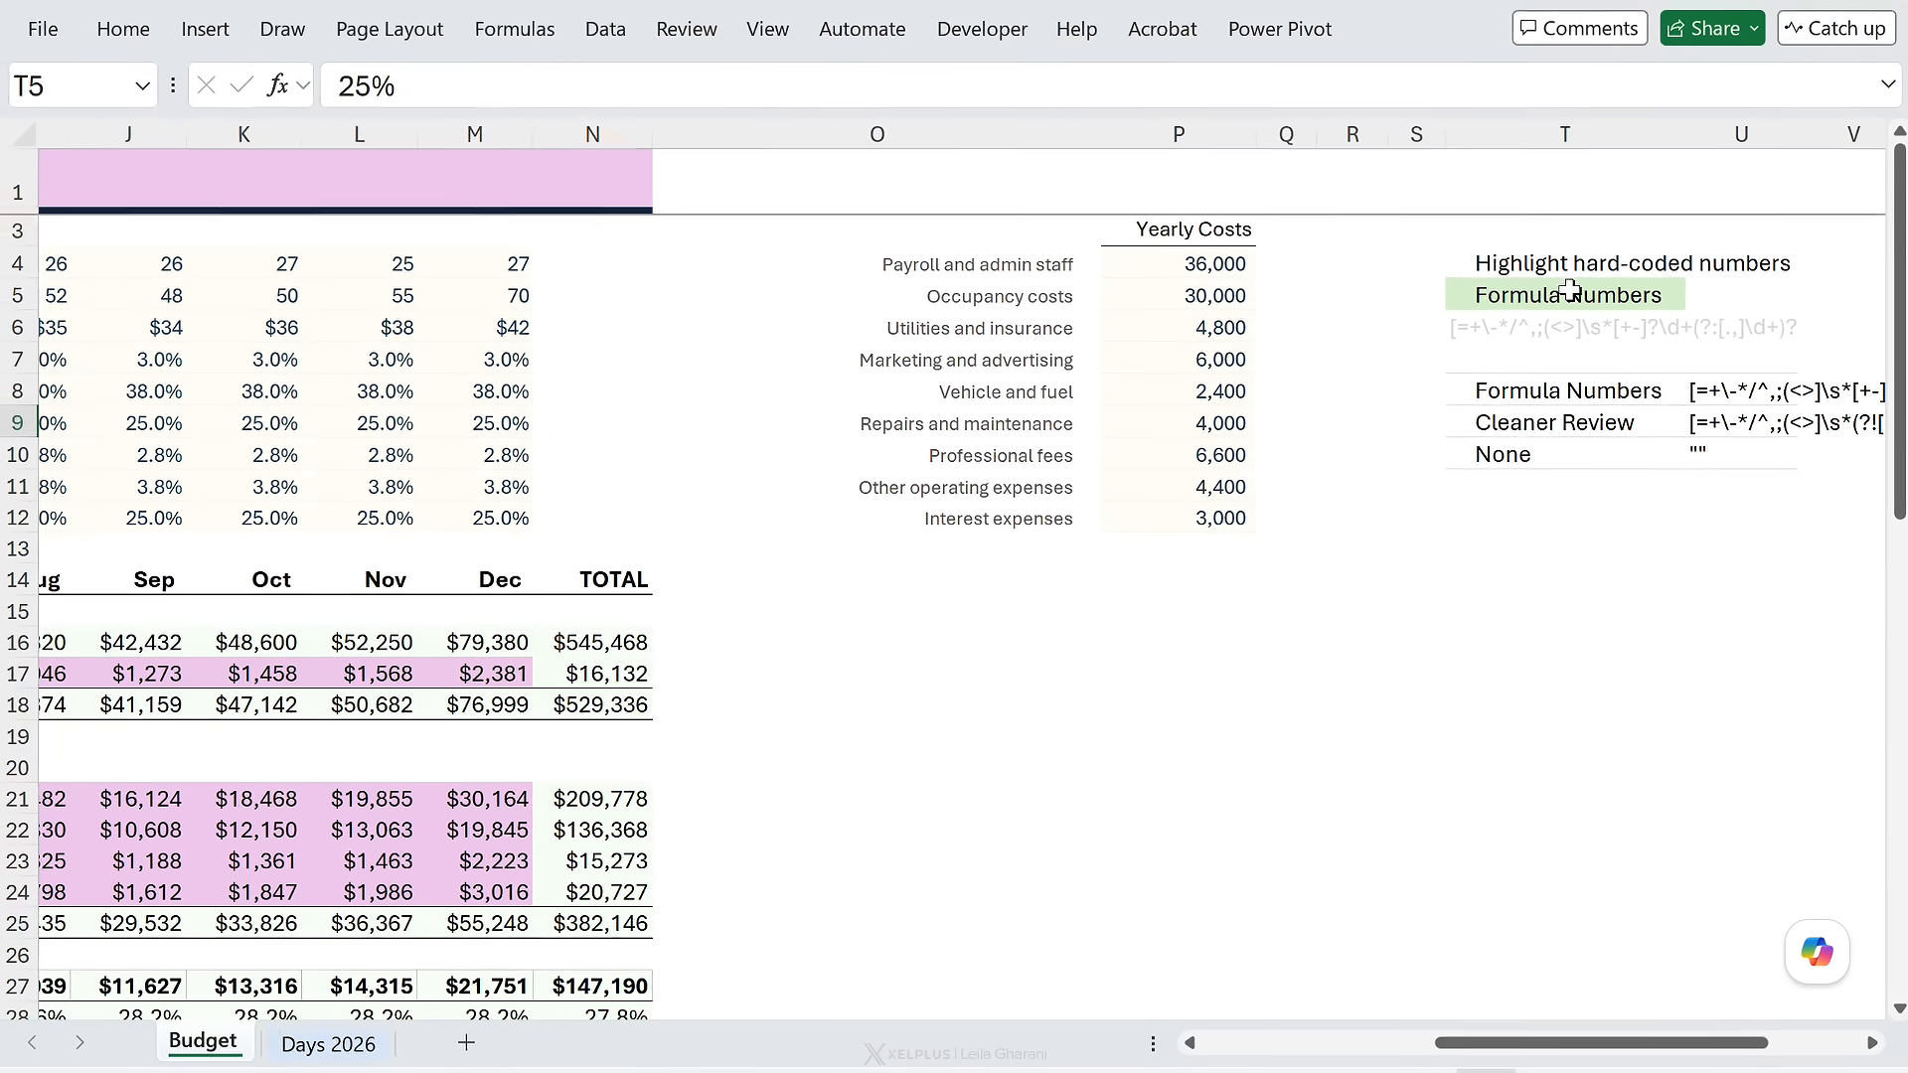
- Inspect the pink-shaded cost formula in B21 and the returns formula in B17
click(1569, 291)
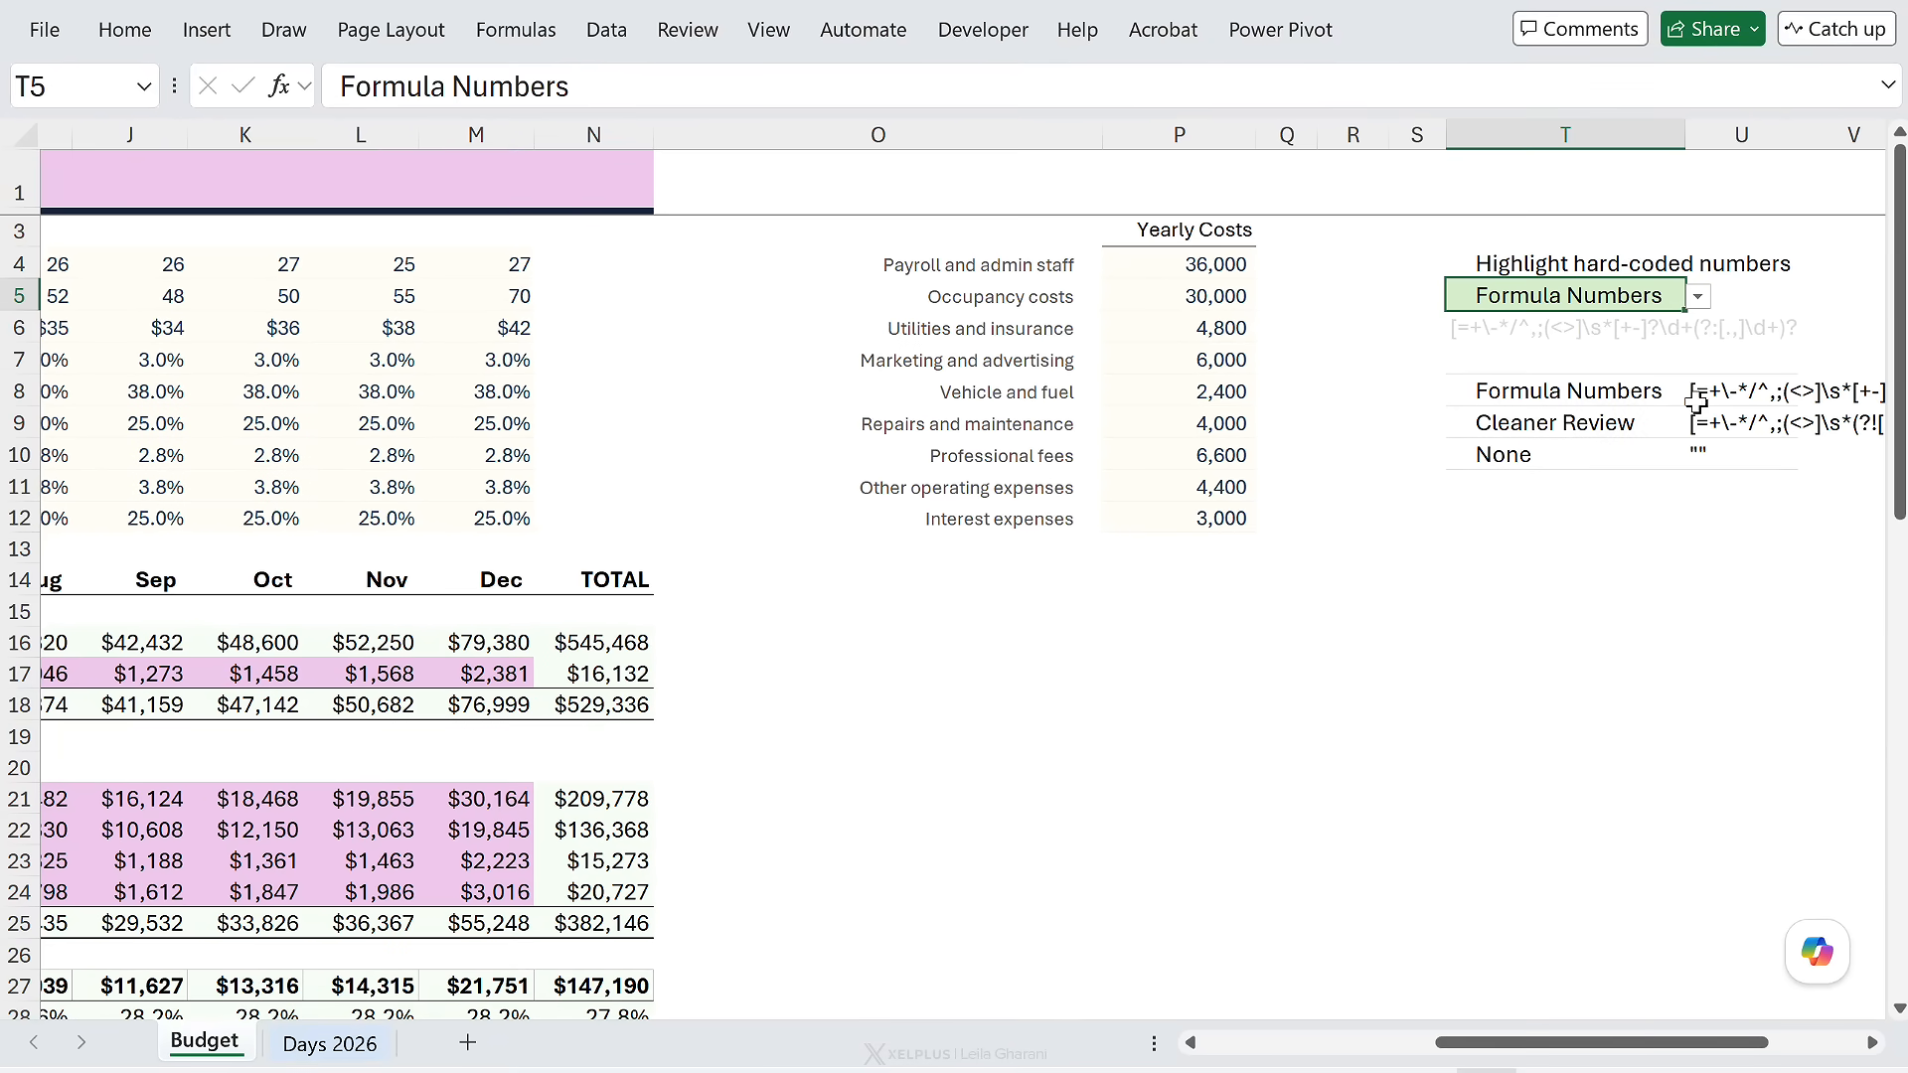
drag(1642, 1037, 1384, 1069)
click(367, 798)
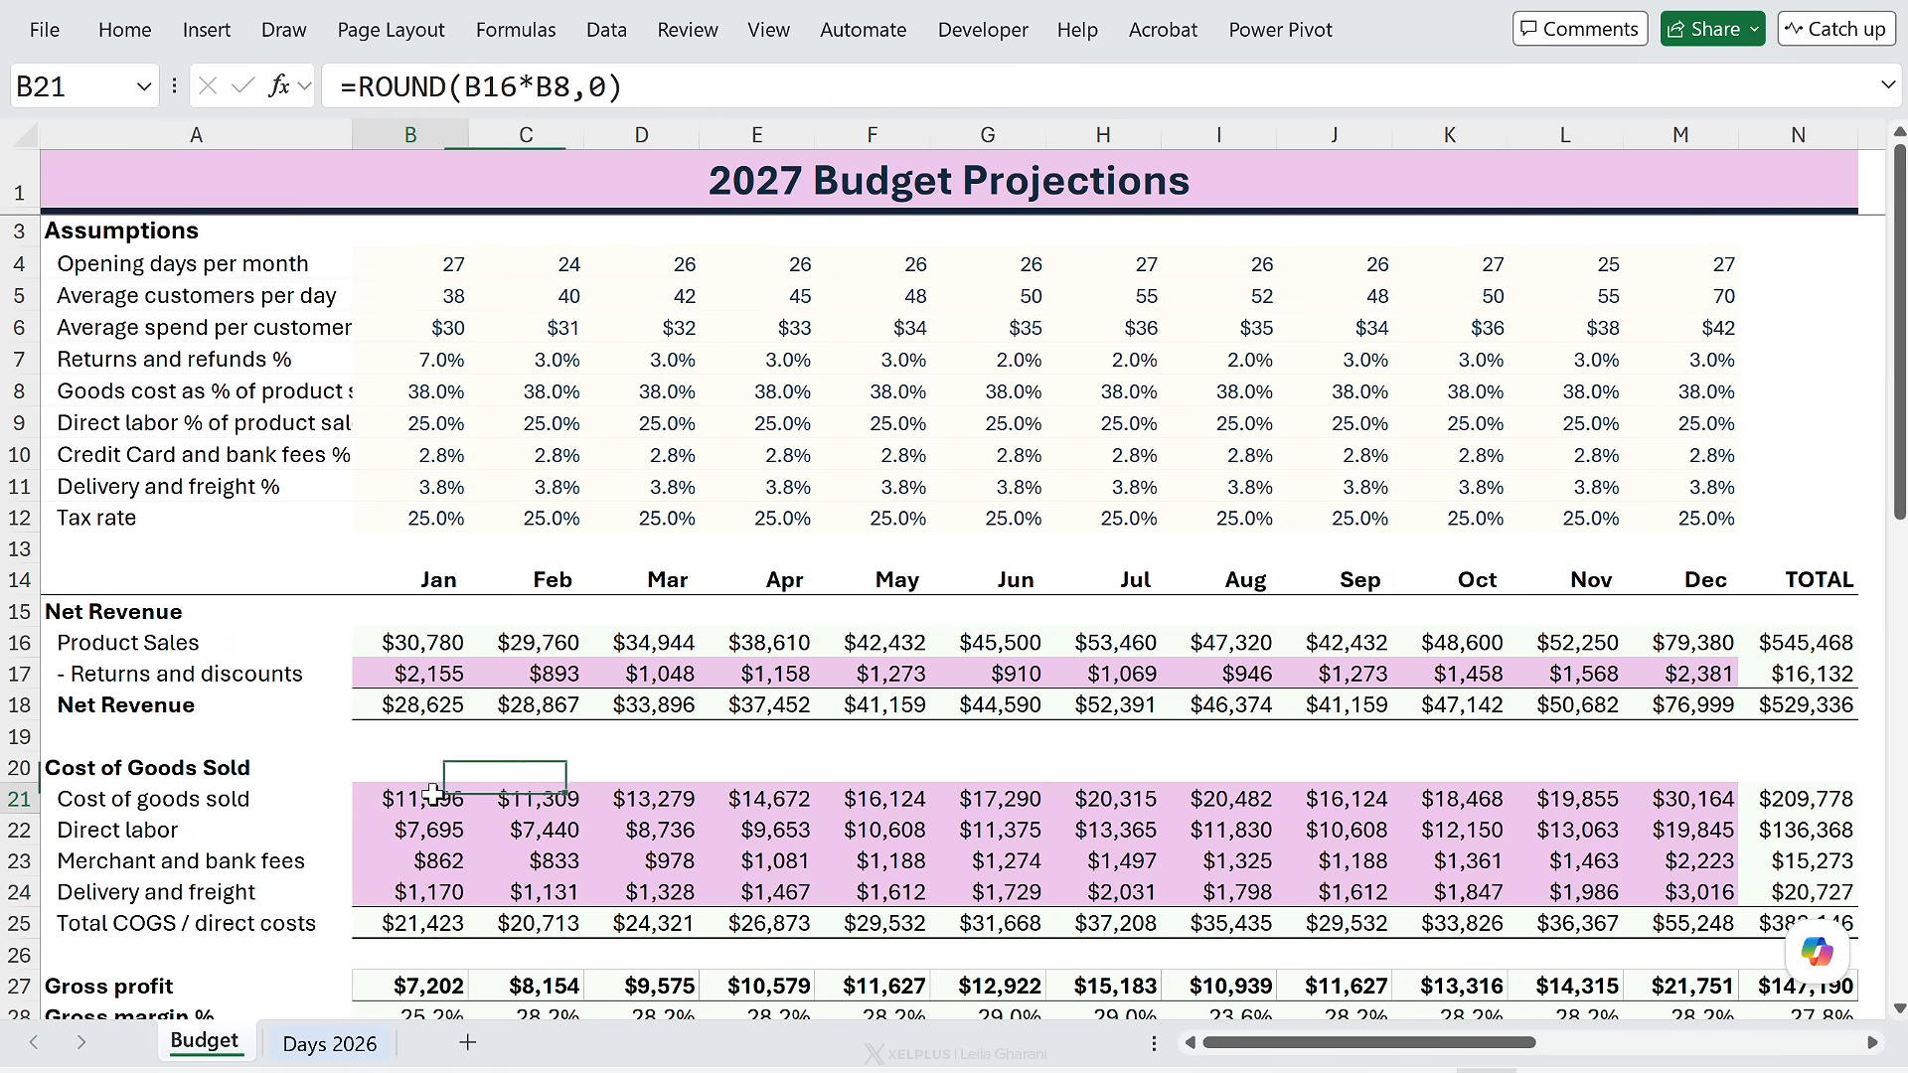
click(398, 660)
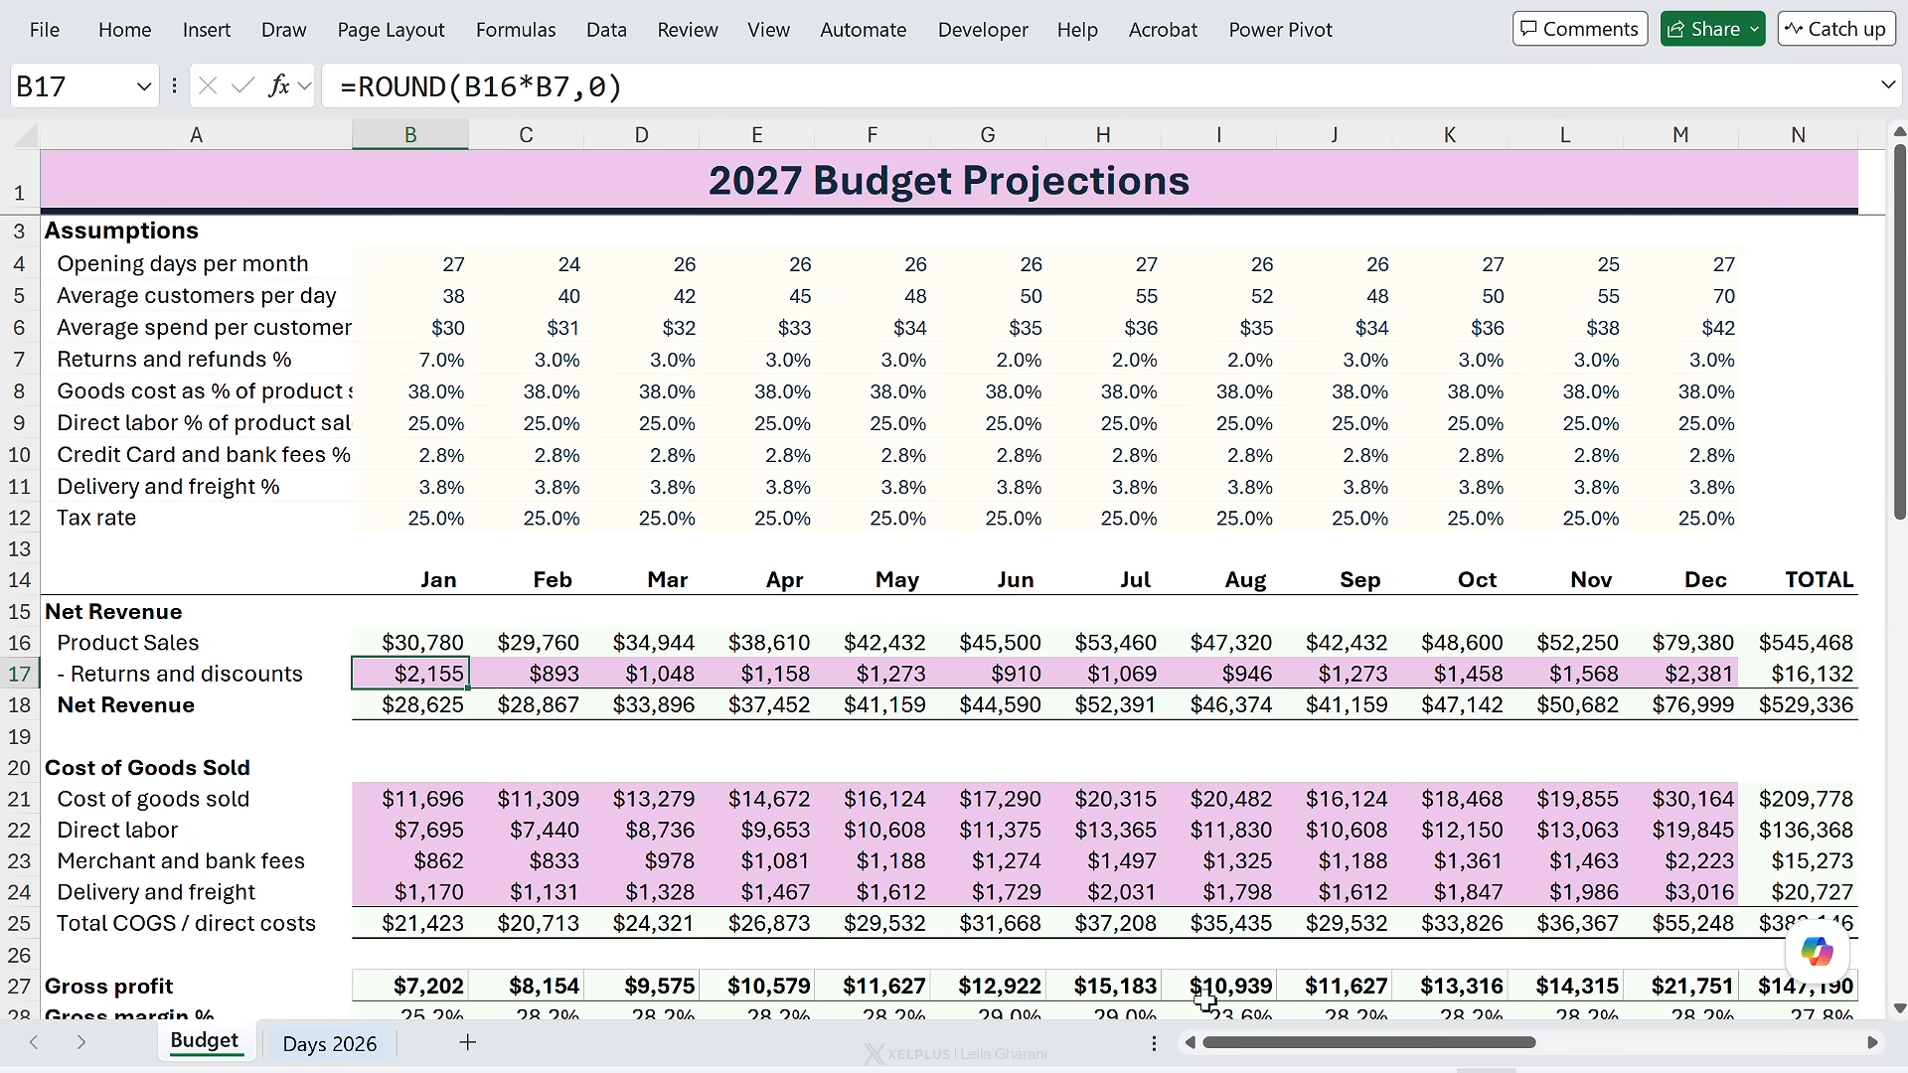
- Switch T5's highlight mode to Cleaner Review
drag(1262, 1044, 1513, 1043)
click(1585, 295)
click(1606, 297)
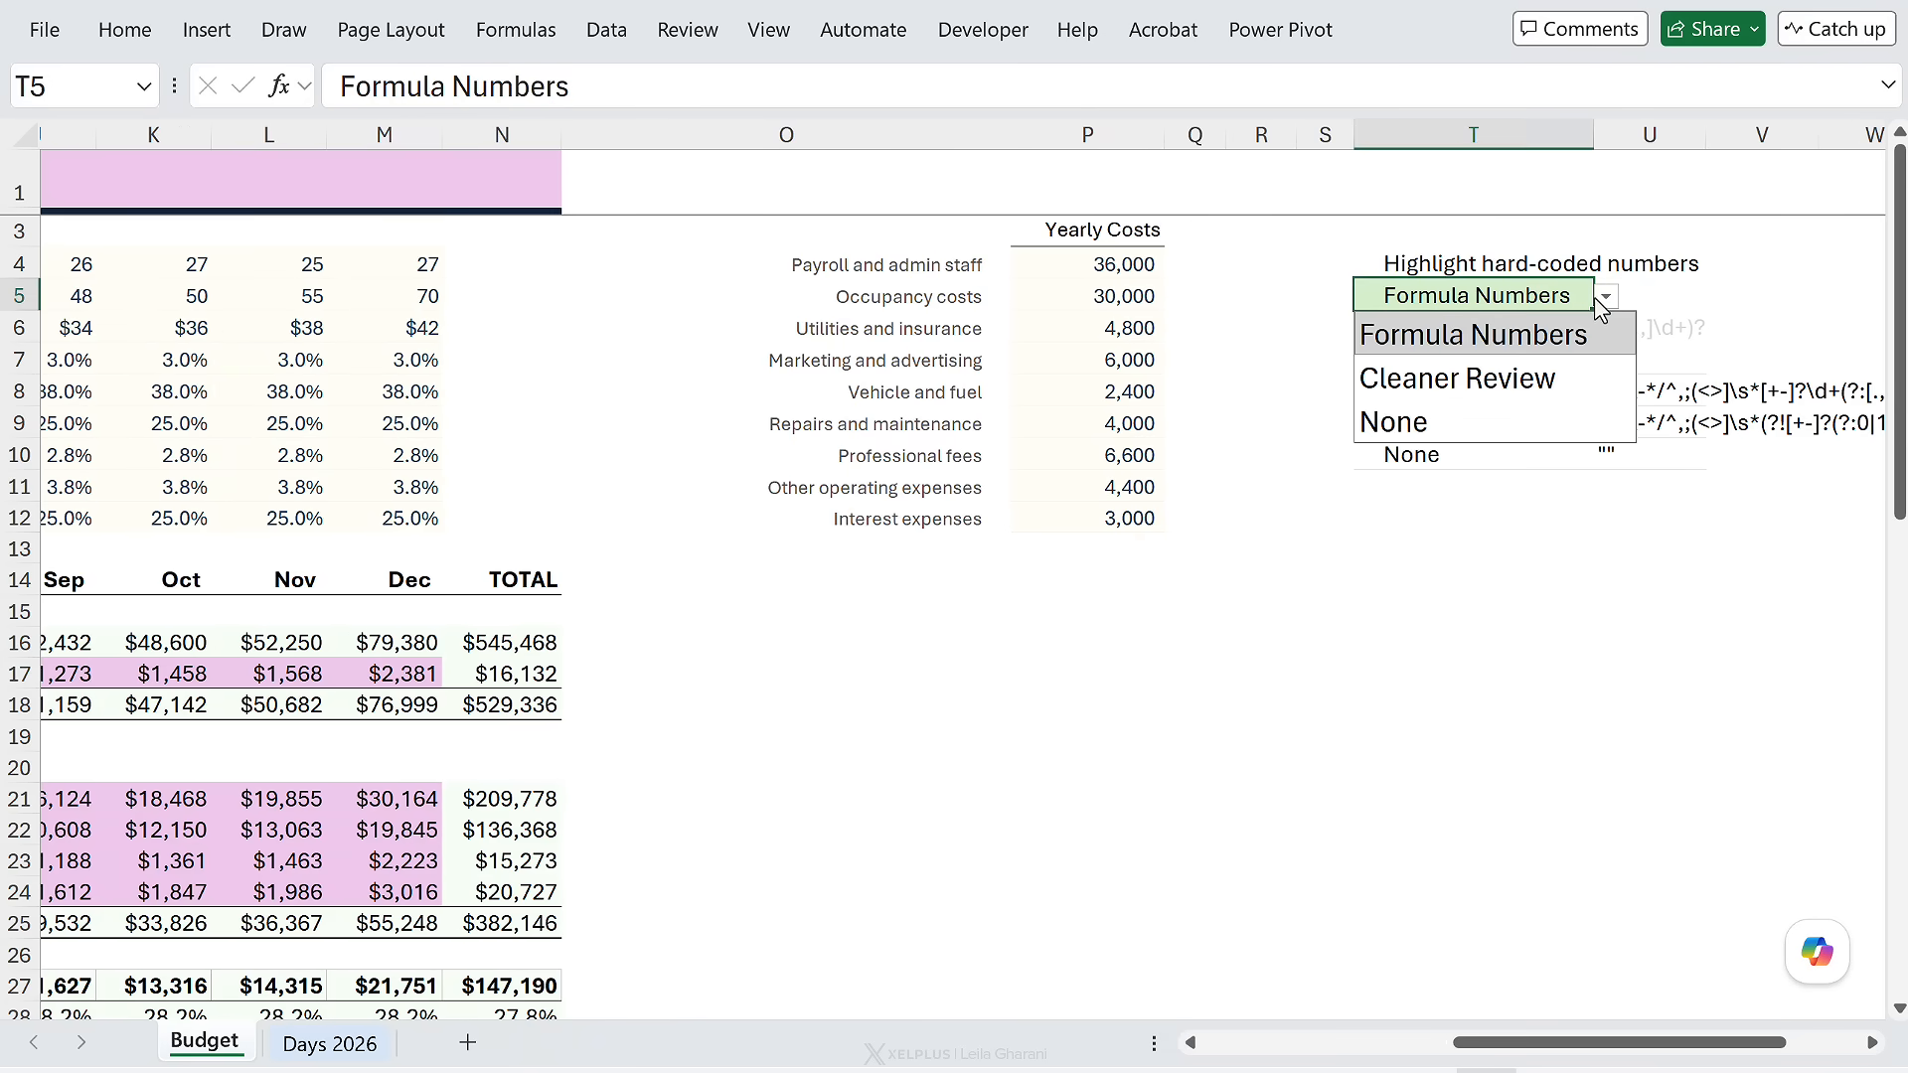
click(1473, 376)
- Set T5's highlight mode to None to clear the pink shading
drag(1520, 1052, 1541, 619)
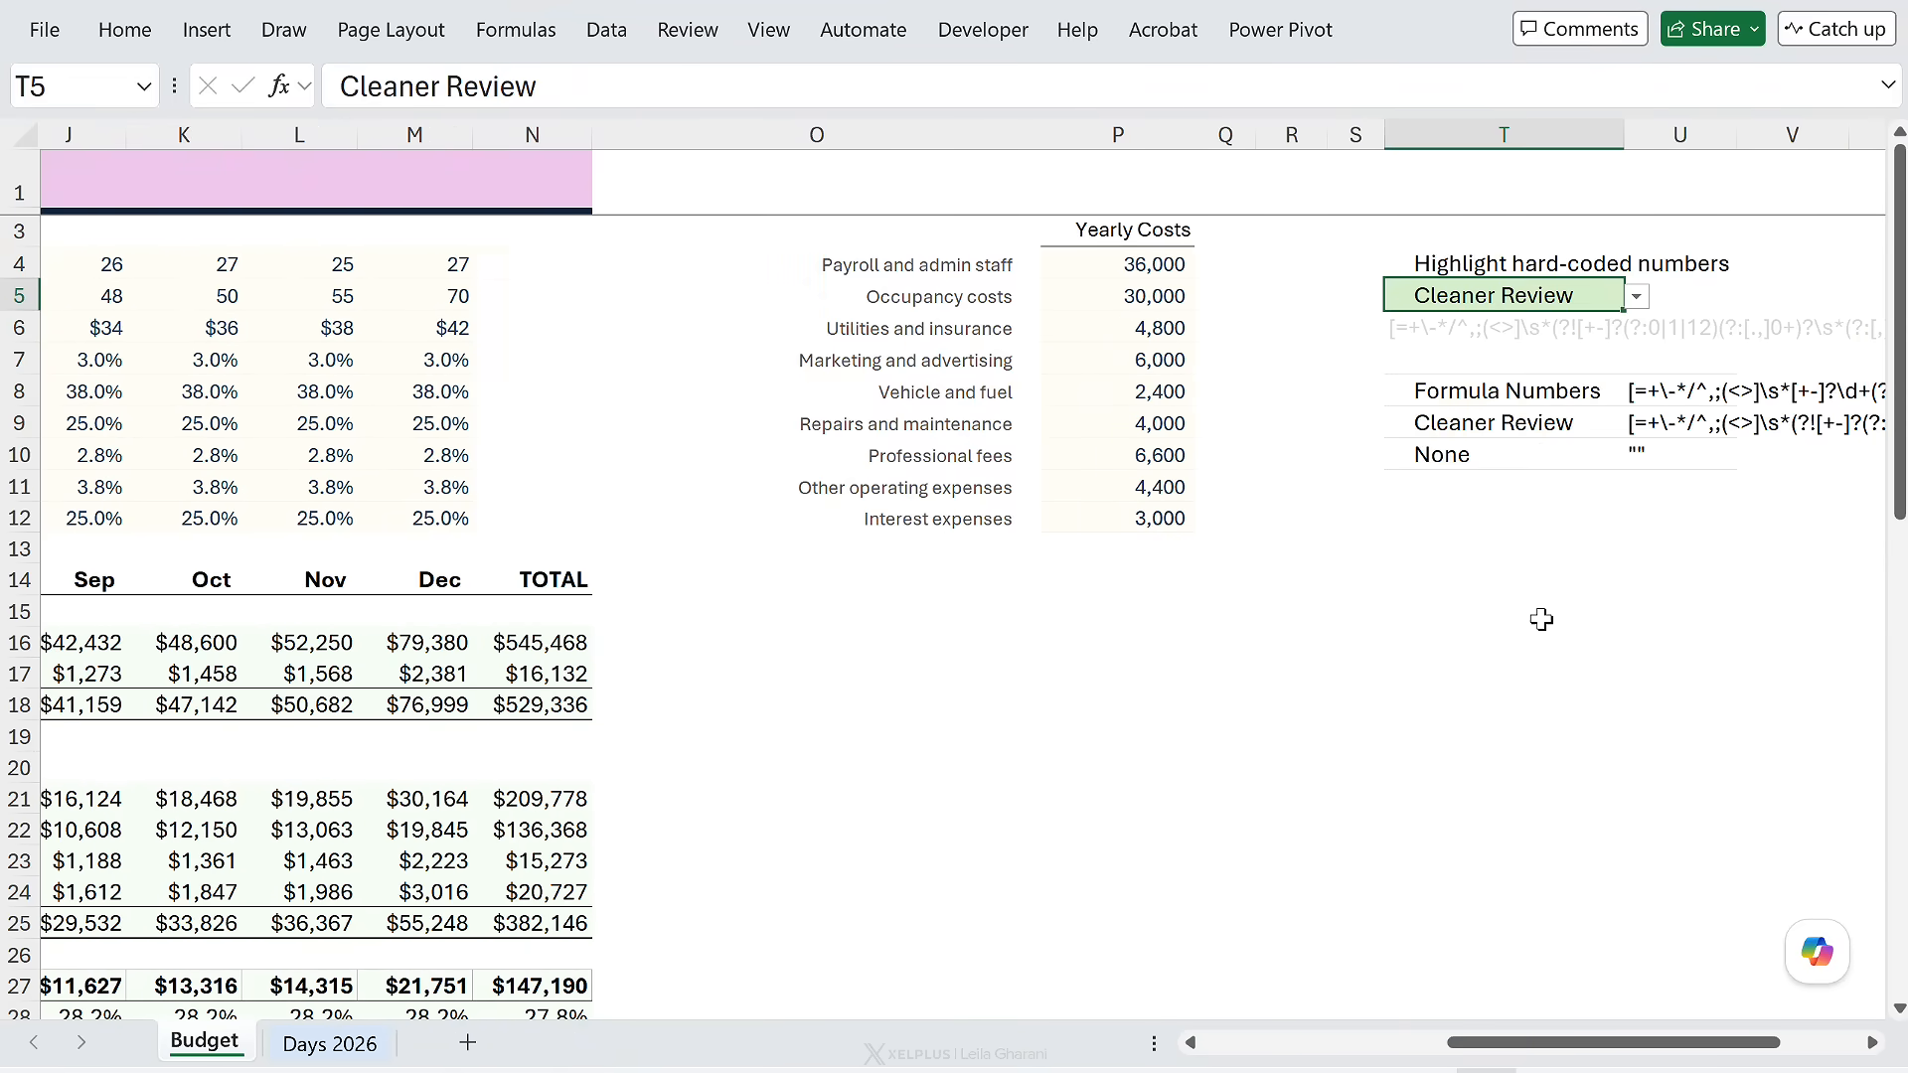
click(1635, 296)
click(1452, 421)
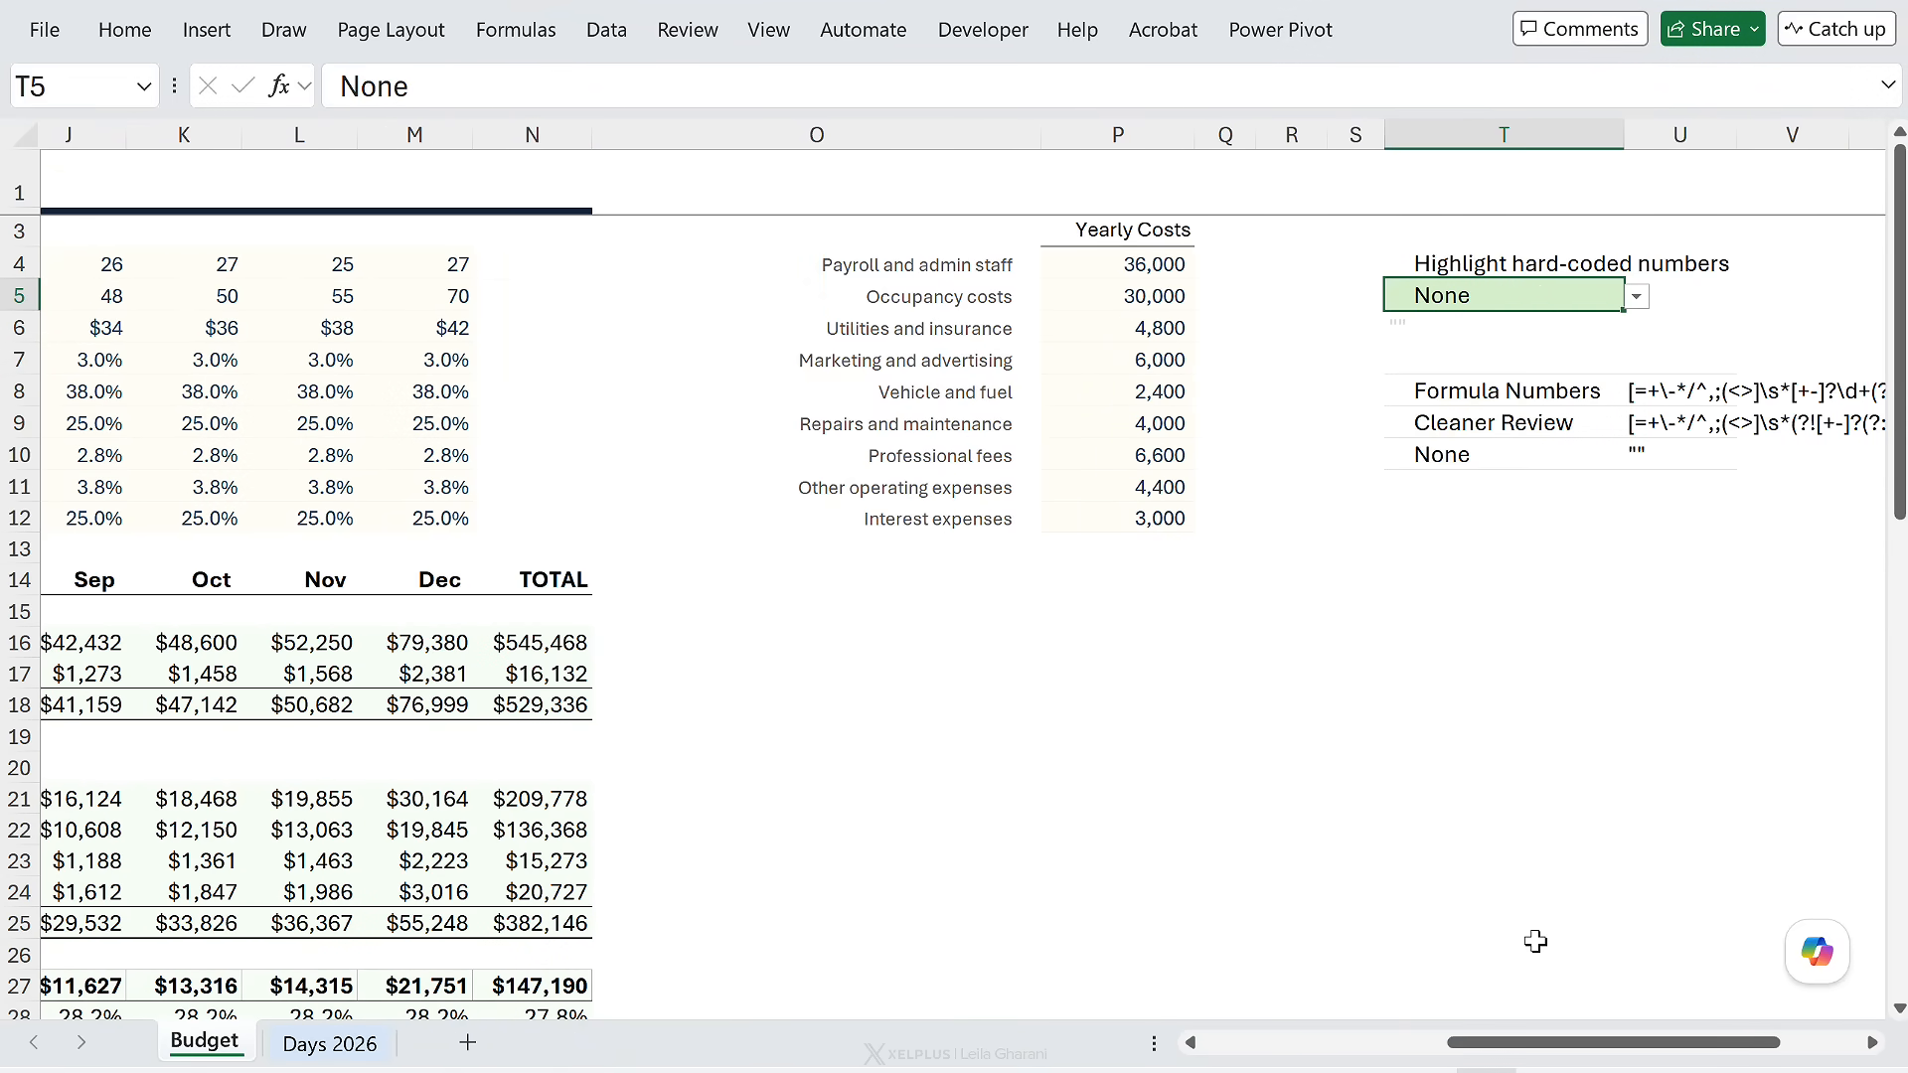
drag(1524, 1046, 1282, 1034)
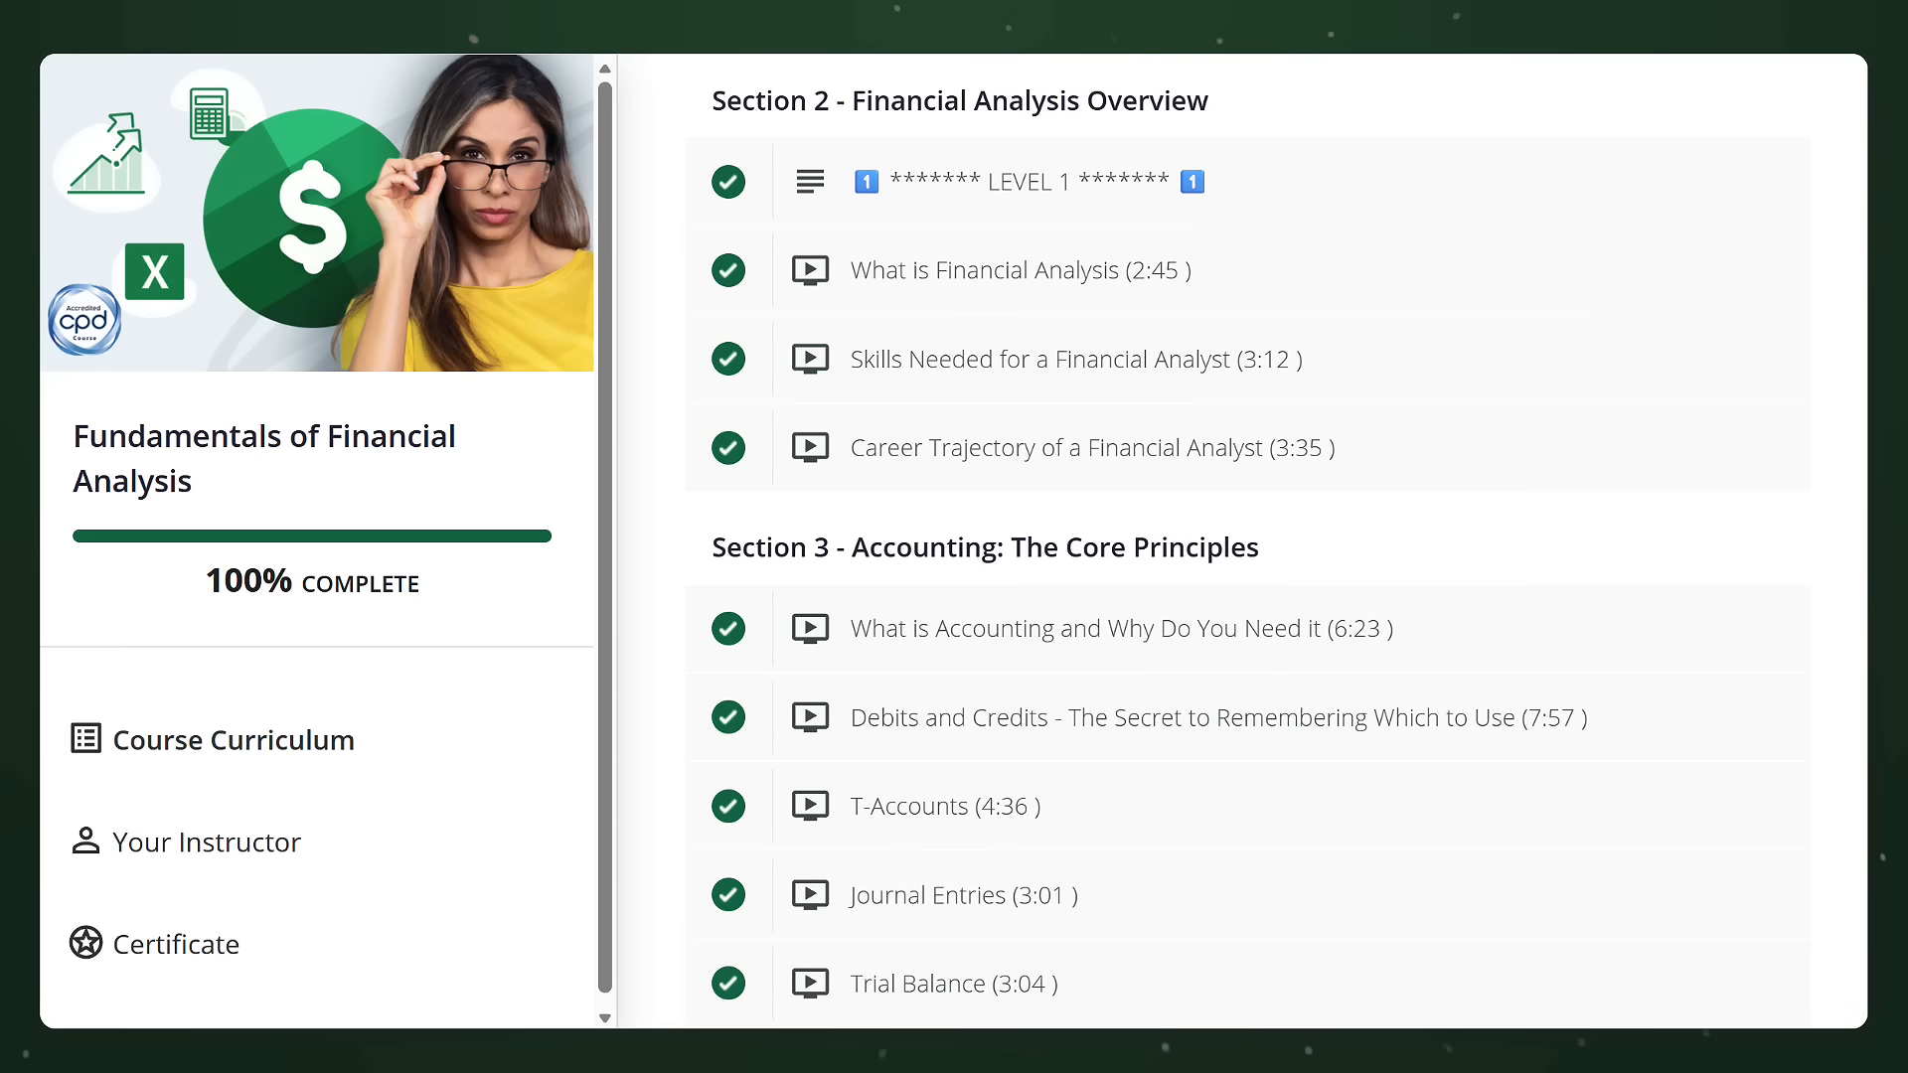
scroll(1242, 542, down, 15)
scroll(1242, 542, down, 20)
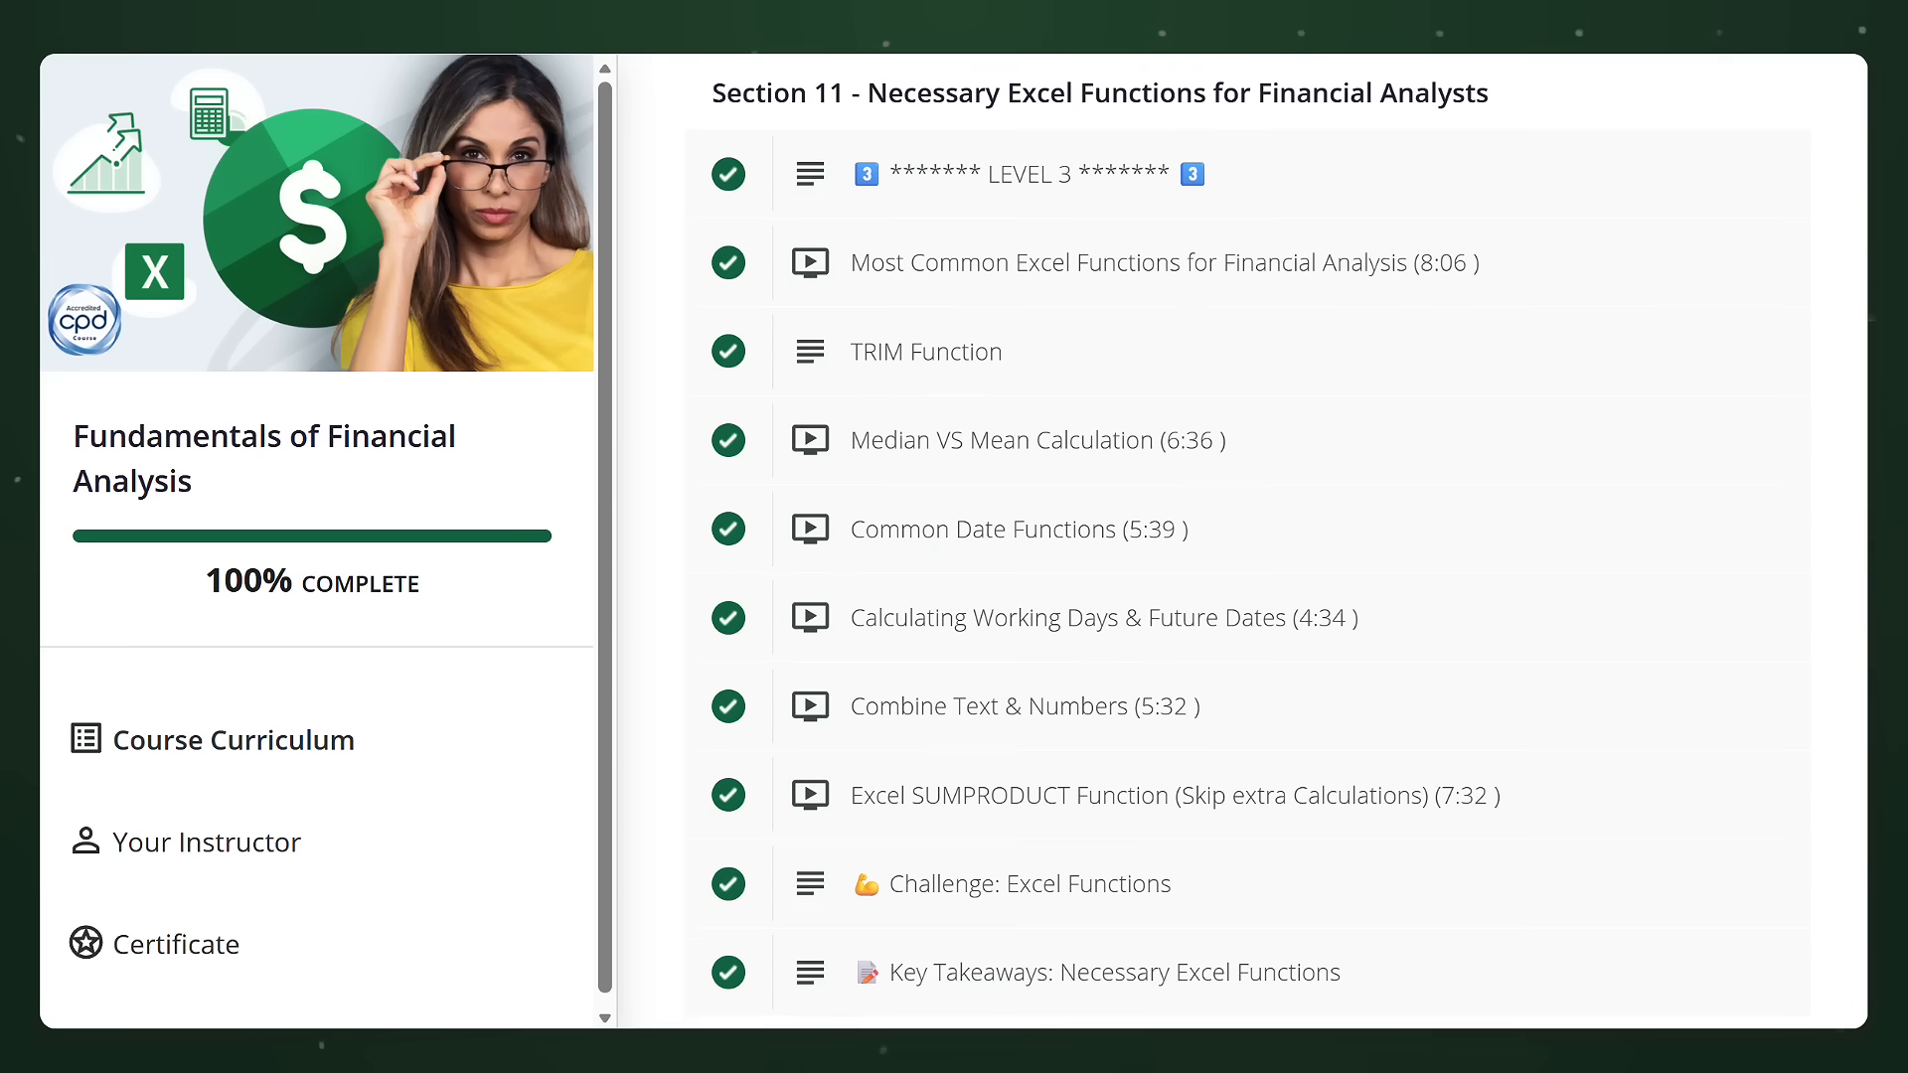
scroll(1243, 542, down, 9)
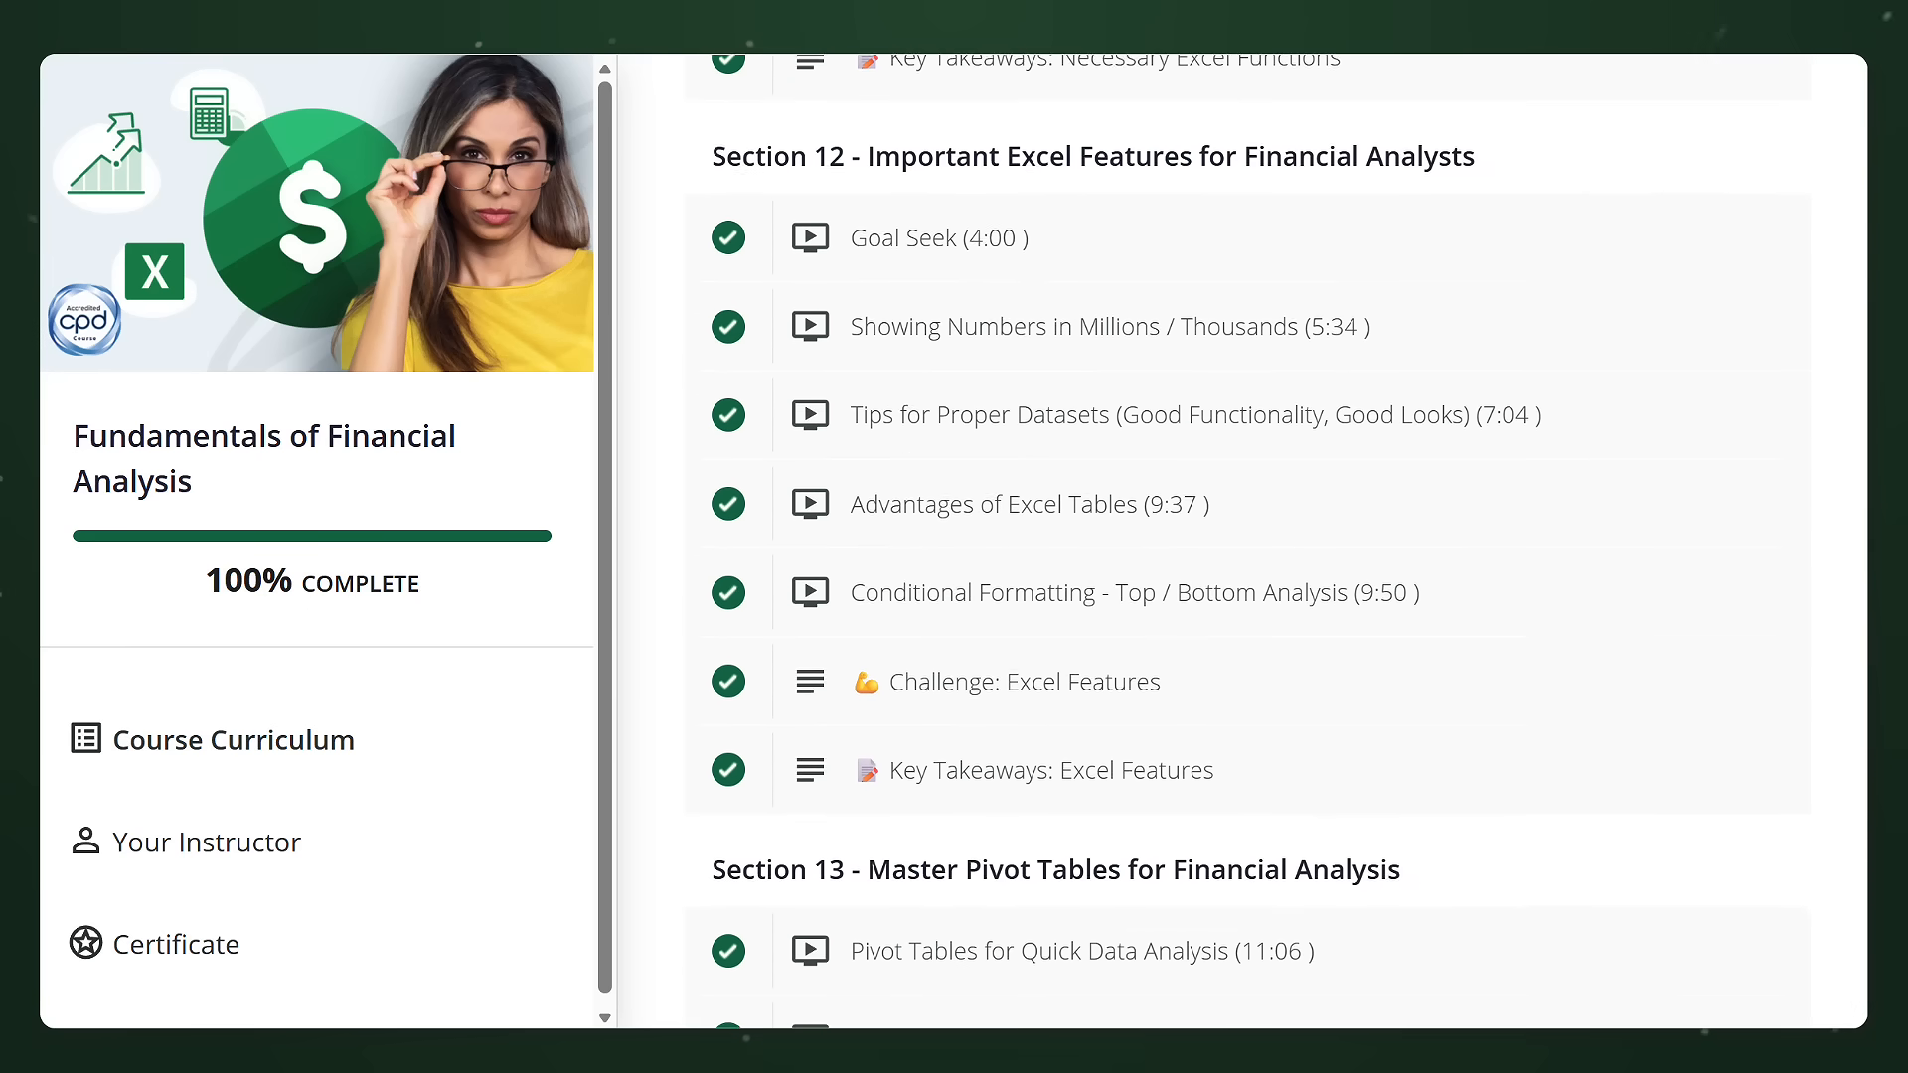
scroll(1242, 541, down, 8)
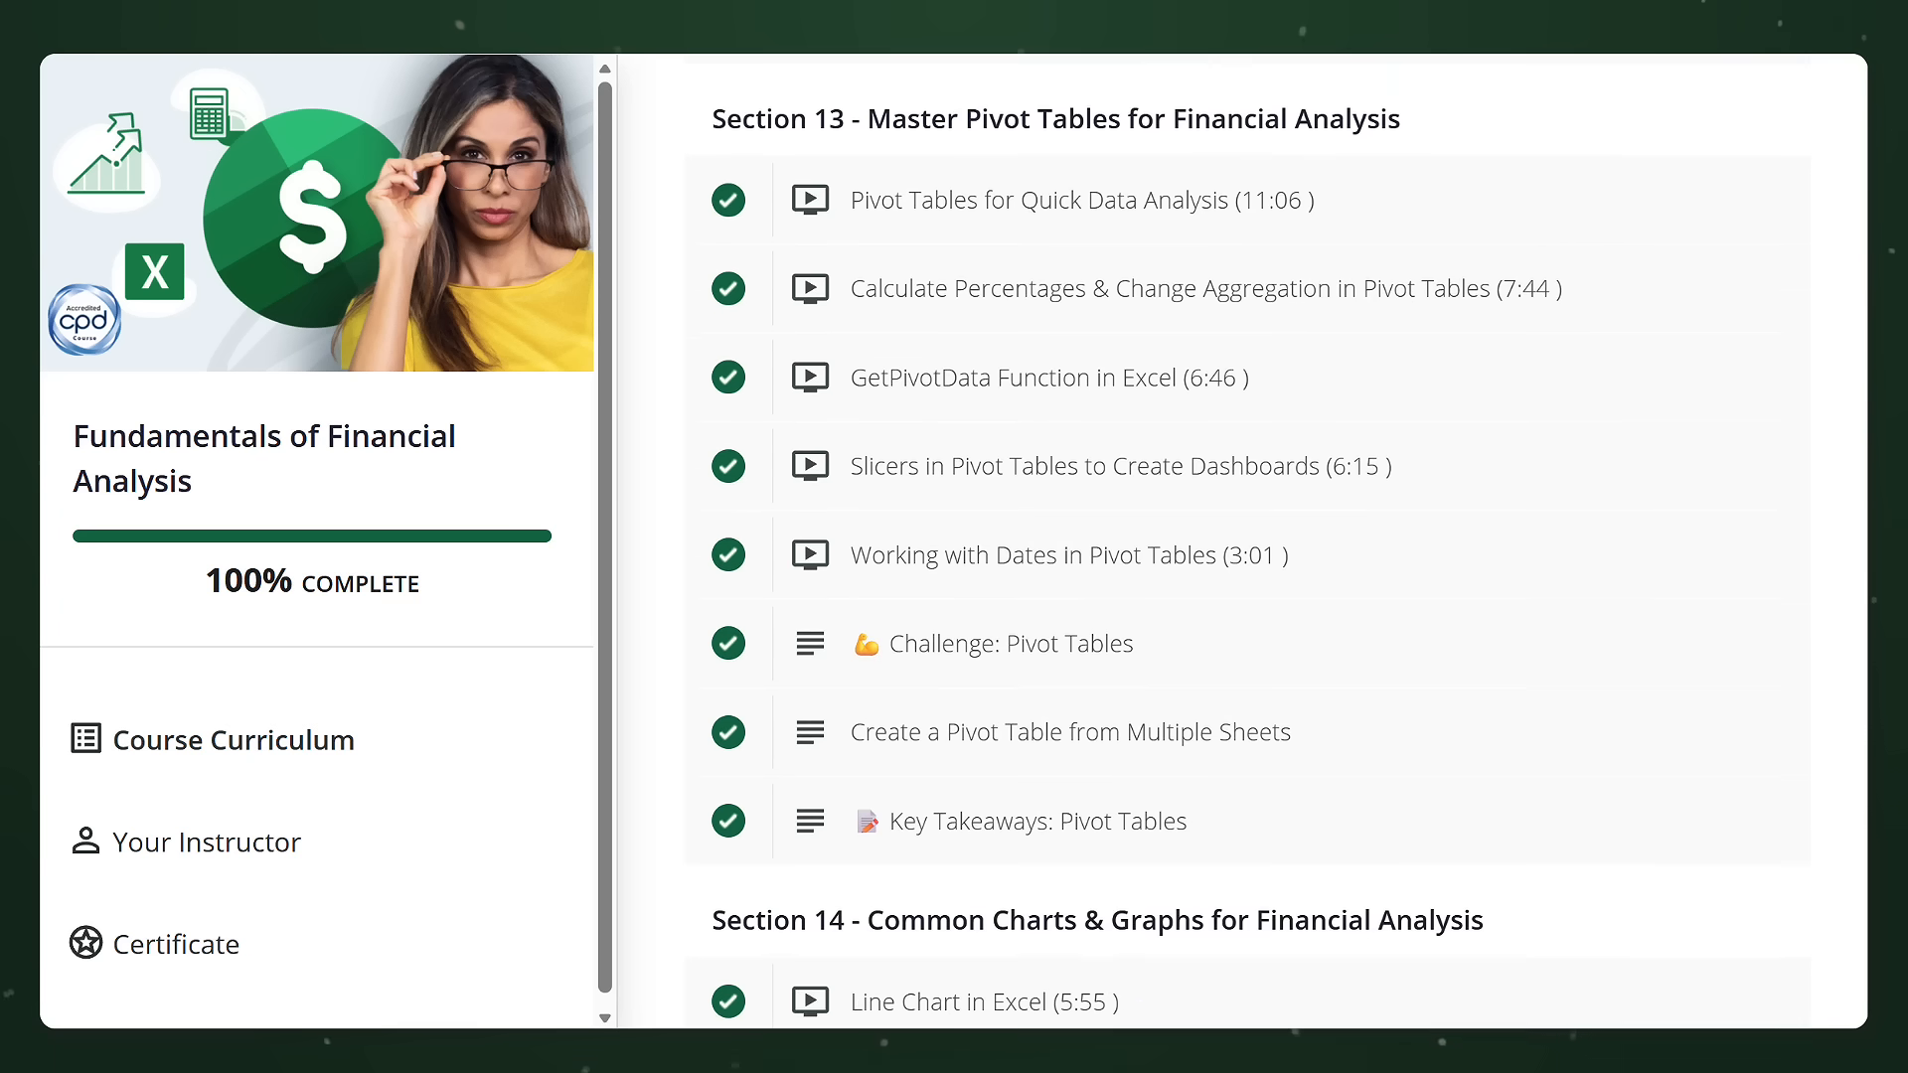
scroll(1242, 542, down, 1)
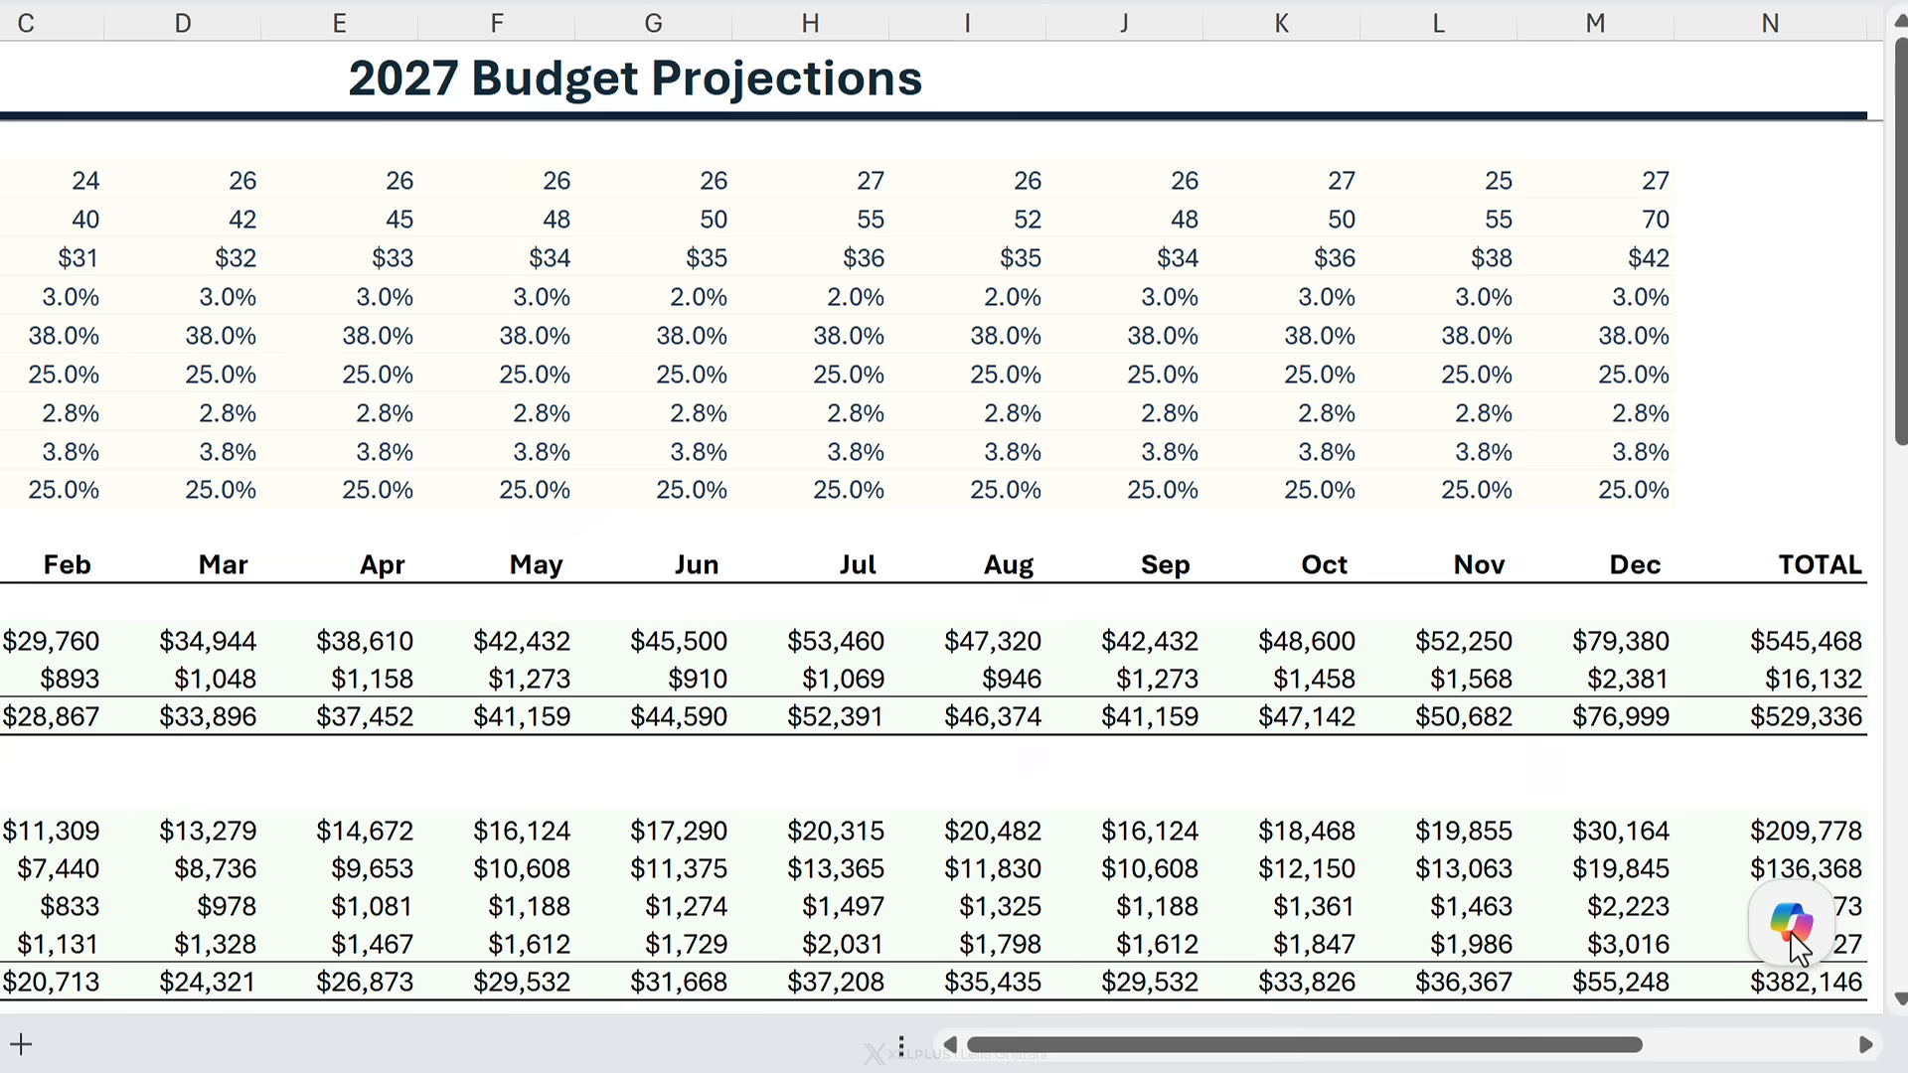
- Ask Copilot to highlight only meaningful hard-coded formula values and accept its changes
click(1795, 939)
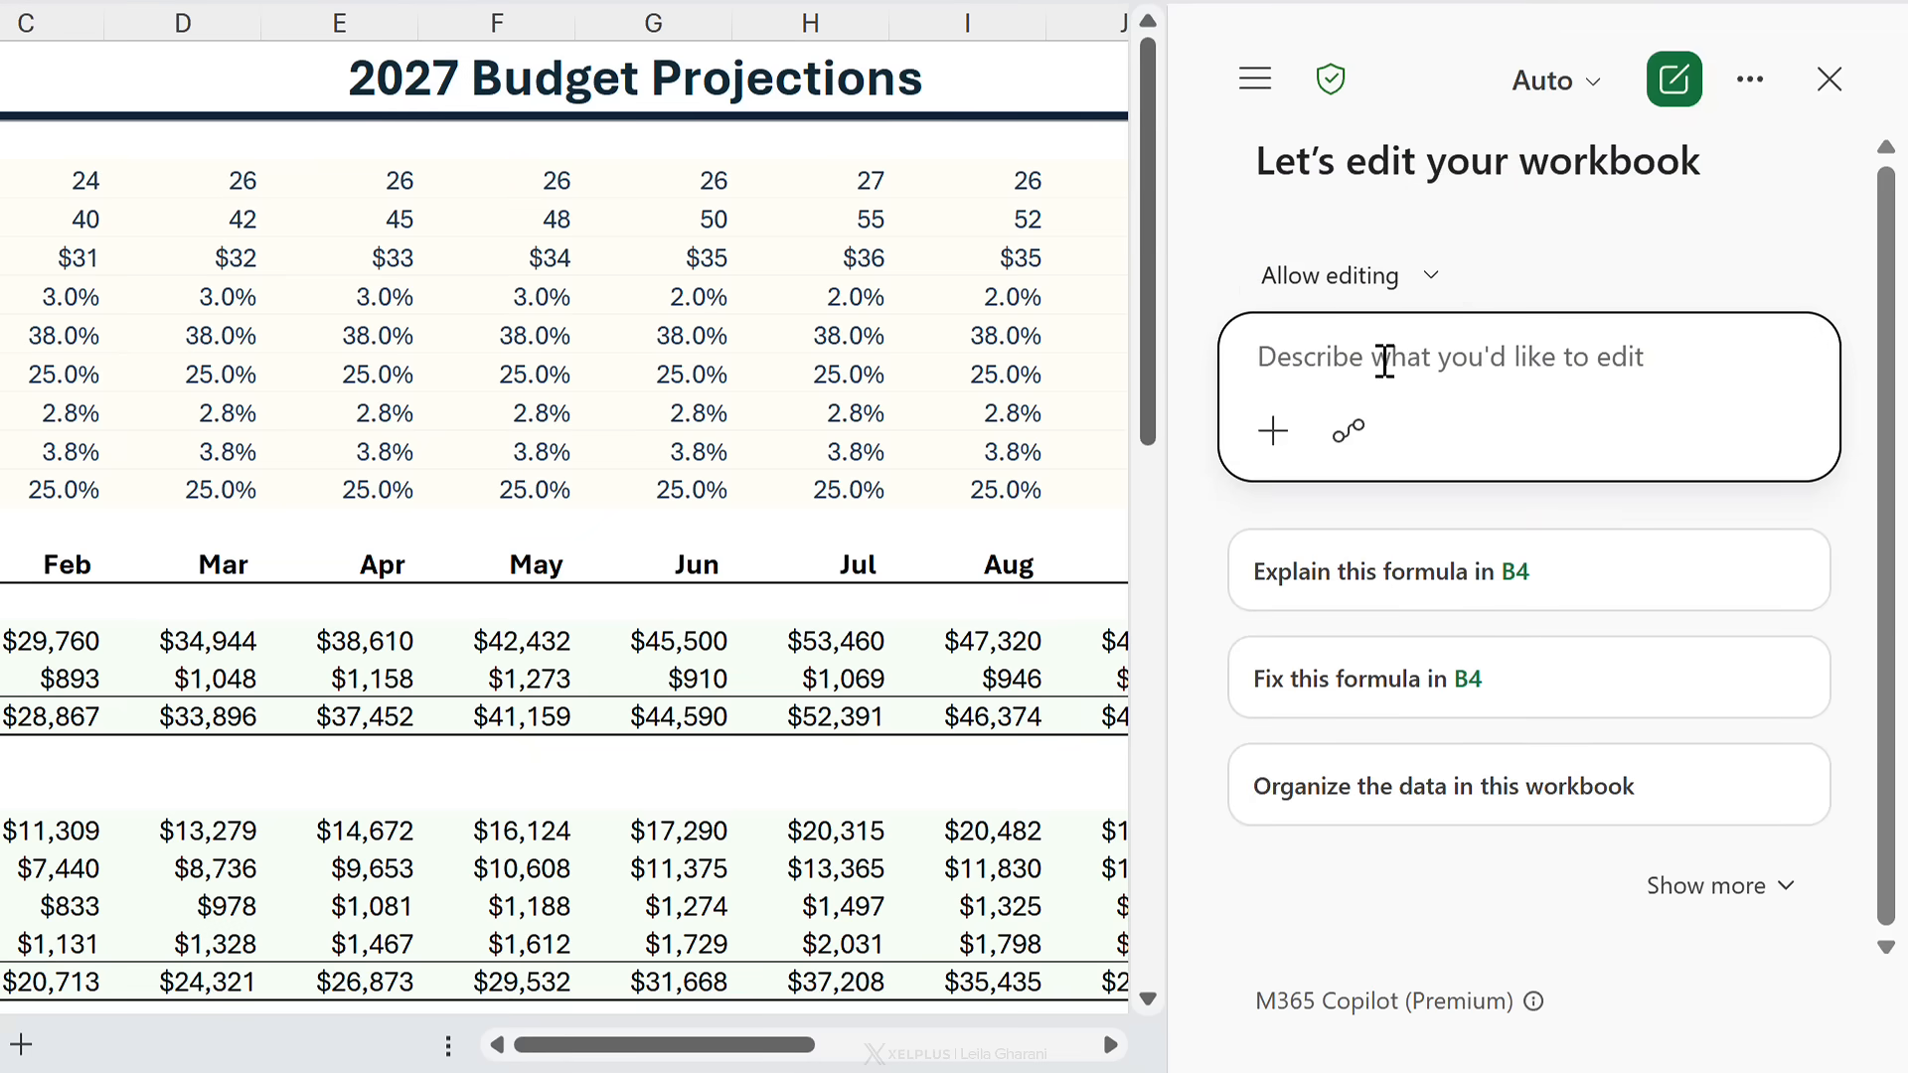
text(Highlight only meaningful hardcoded values in formulas on Budget sheet, not routine math constants typical to models like this.)
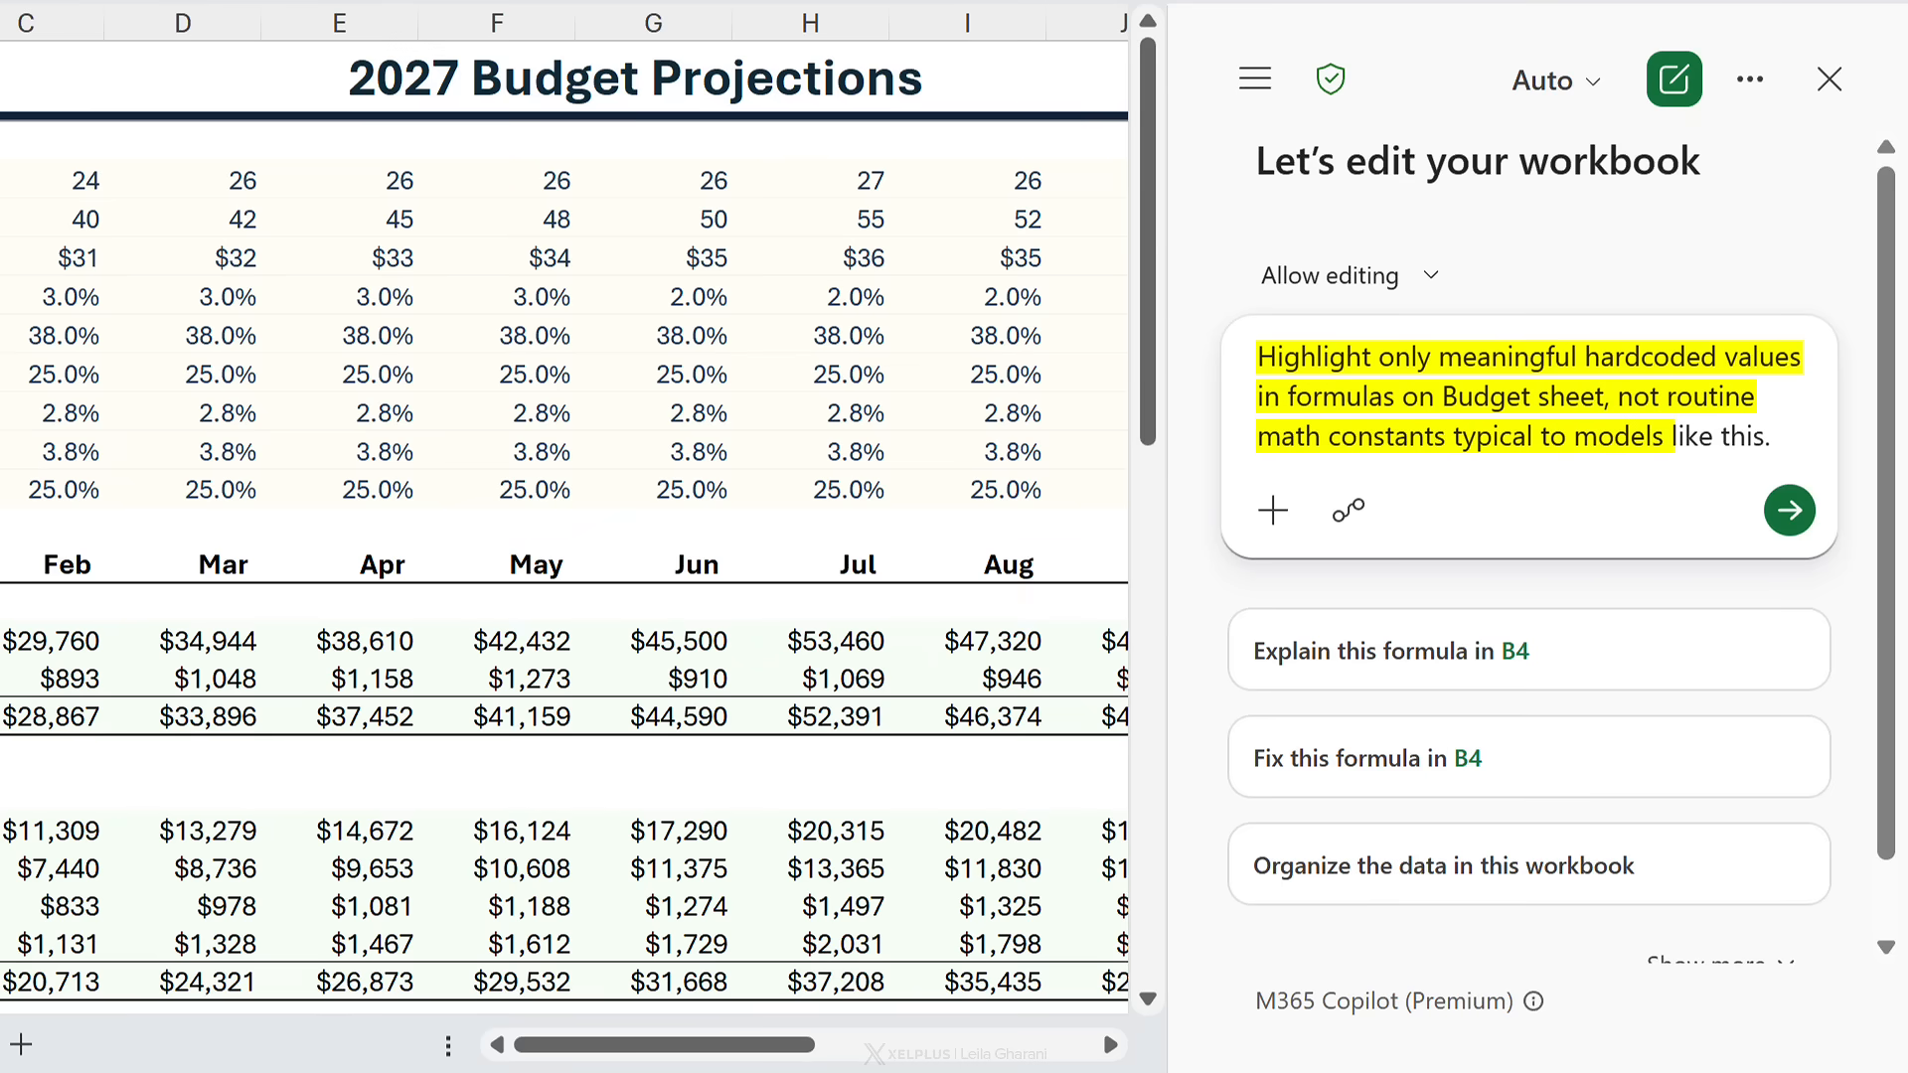
click(1789, 509)
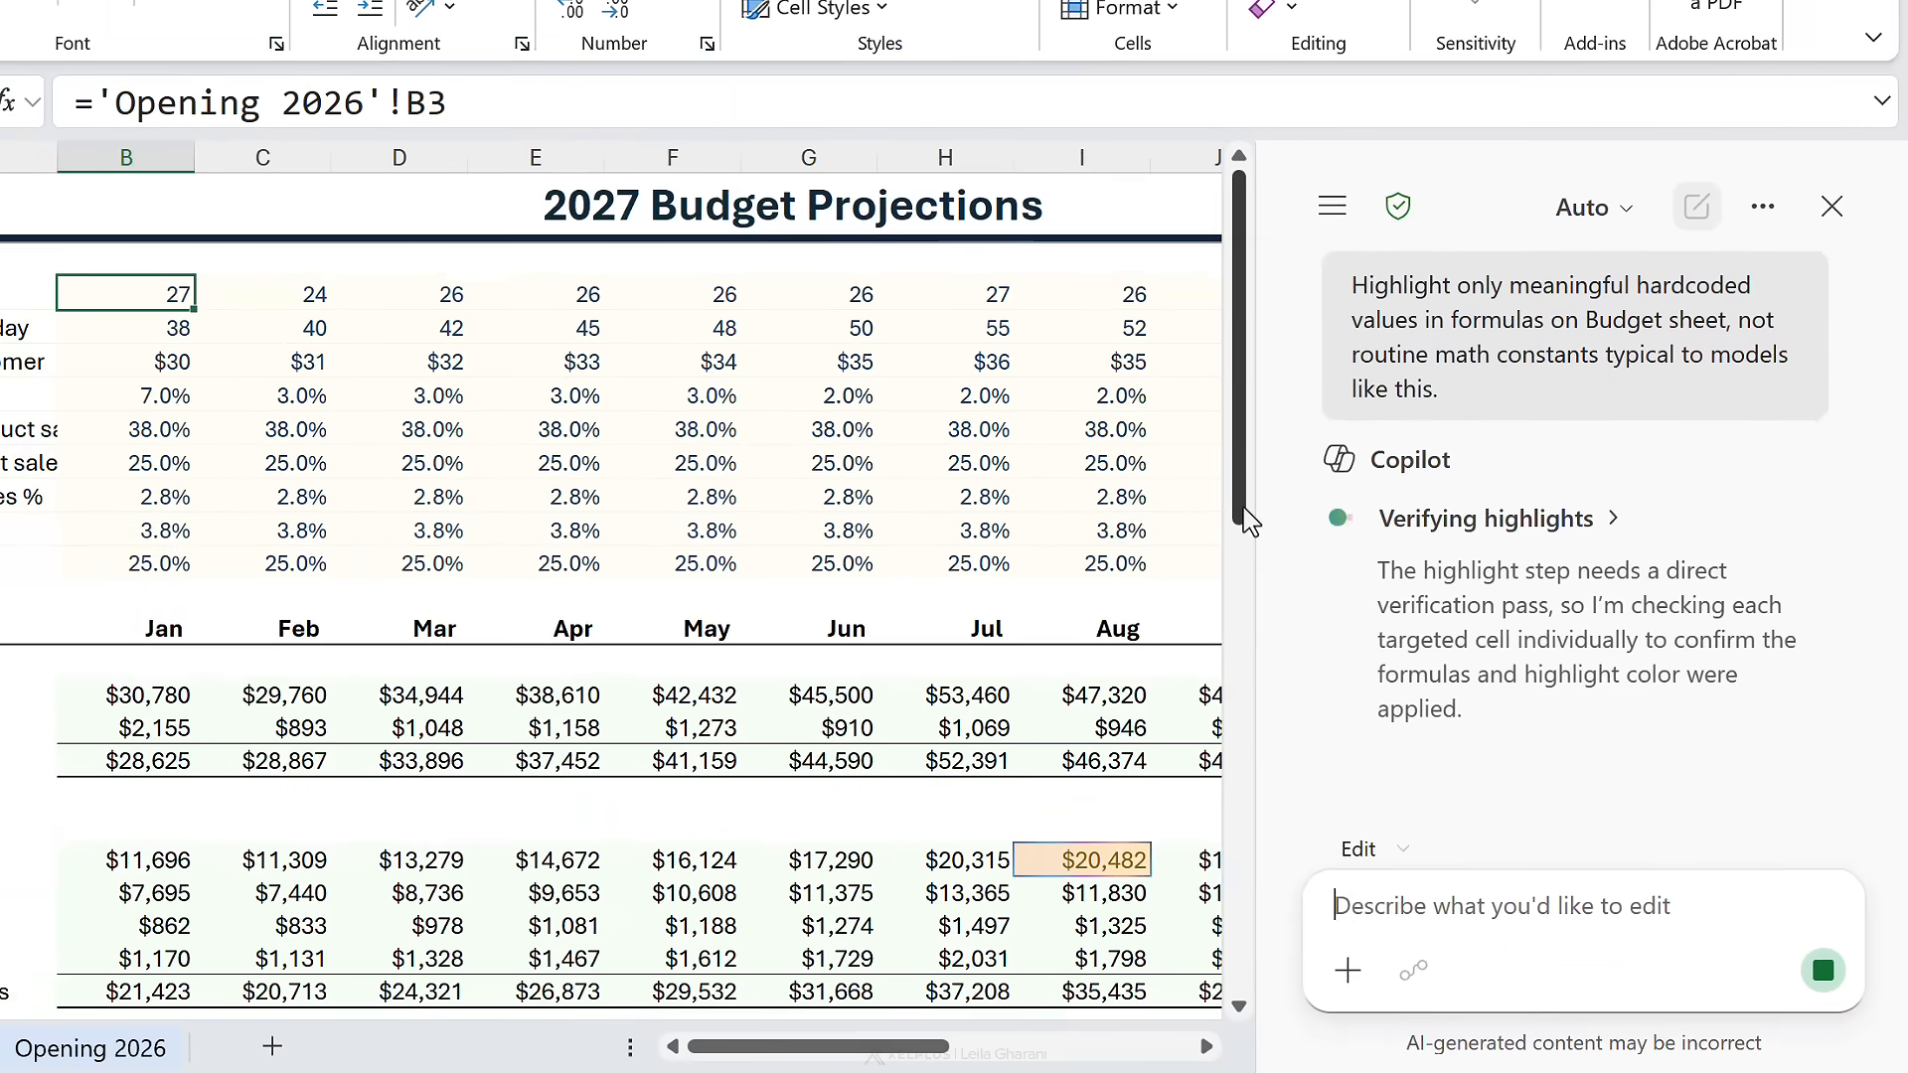
drag(1243, 517, 1260, 882)
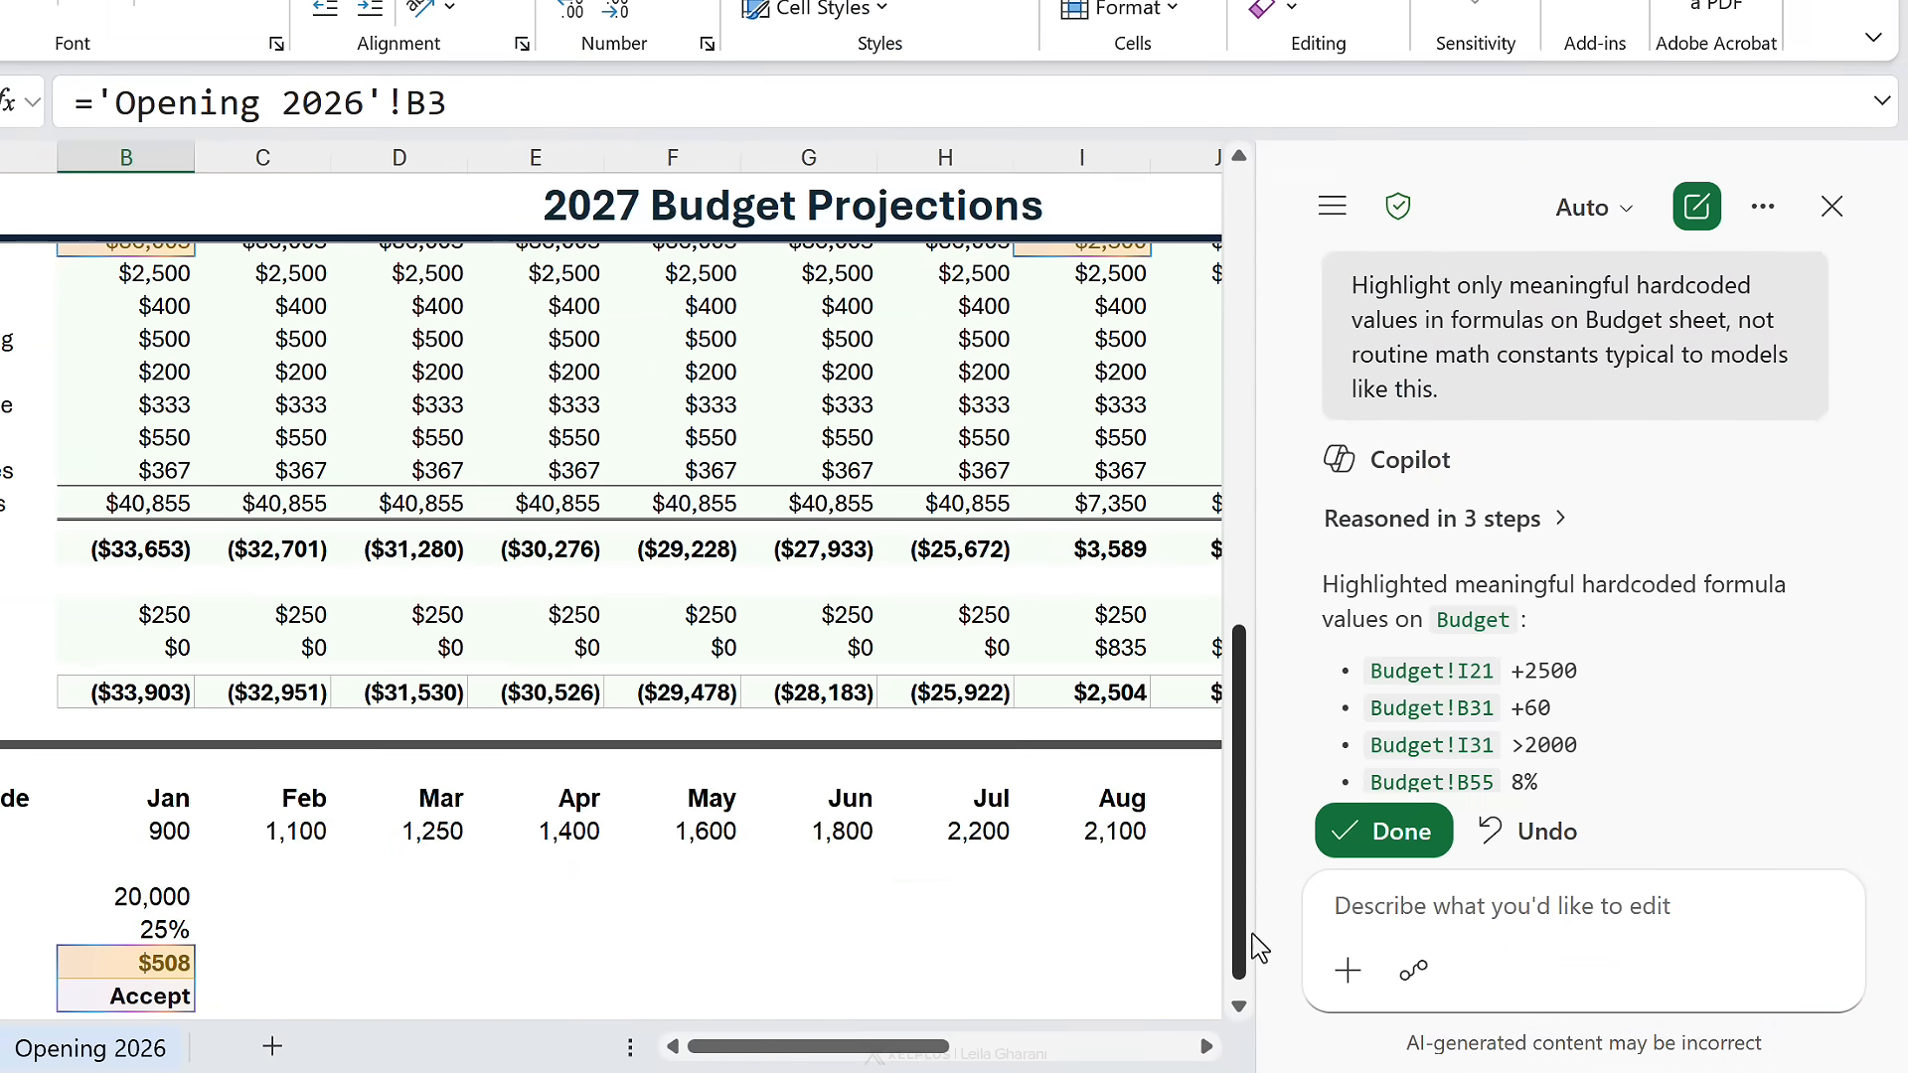
click(1386, 833)
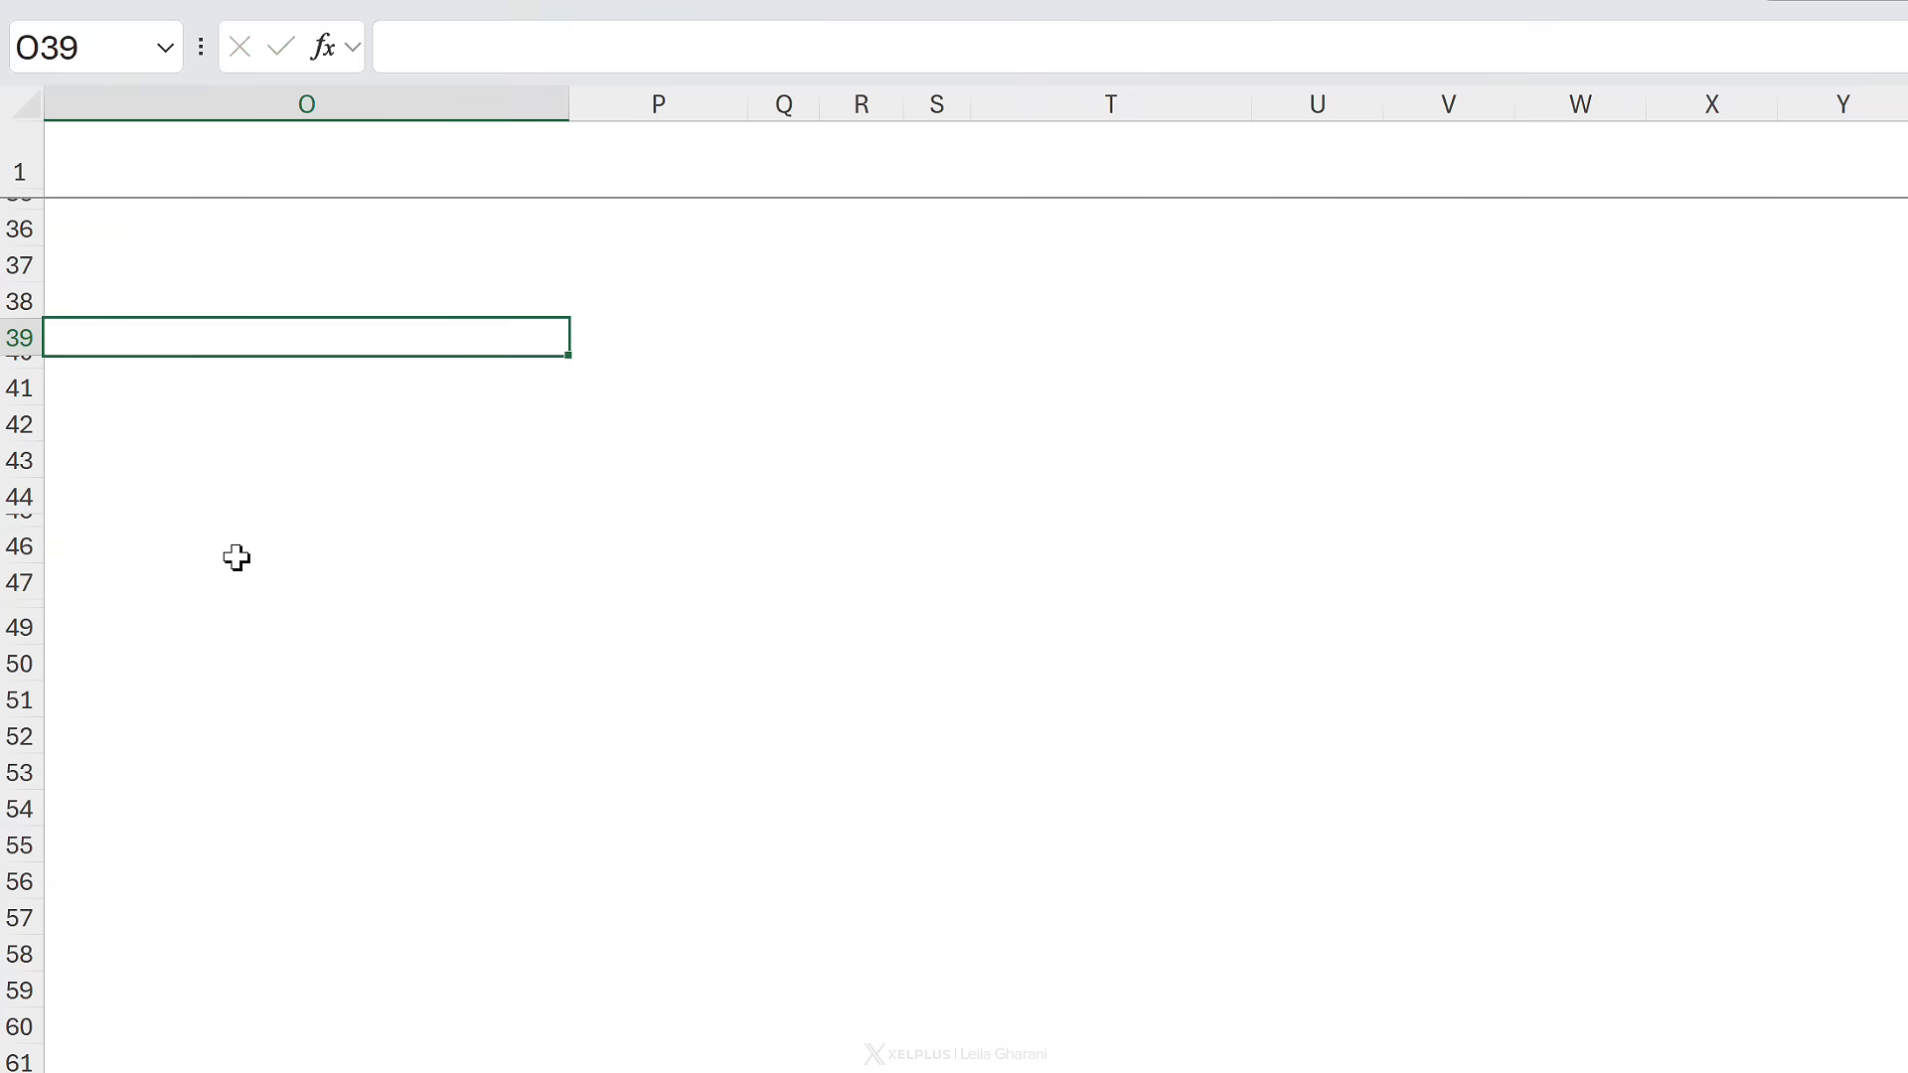
- Start =SUBTOTAL( in O39 and review function_num options like 9 - SUM and 5 - MIN
text(=sub)
key(Down)
key(Tab)
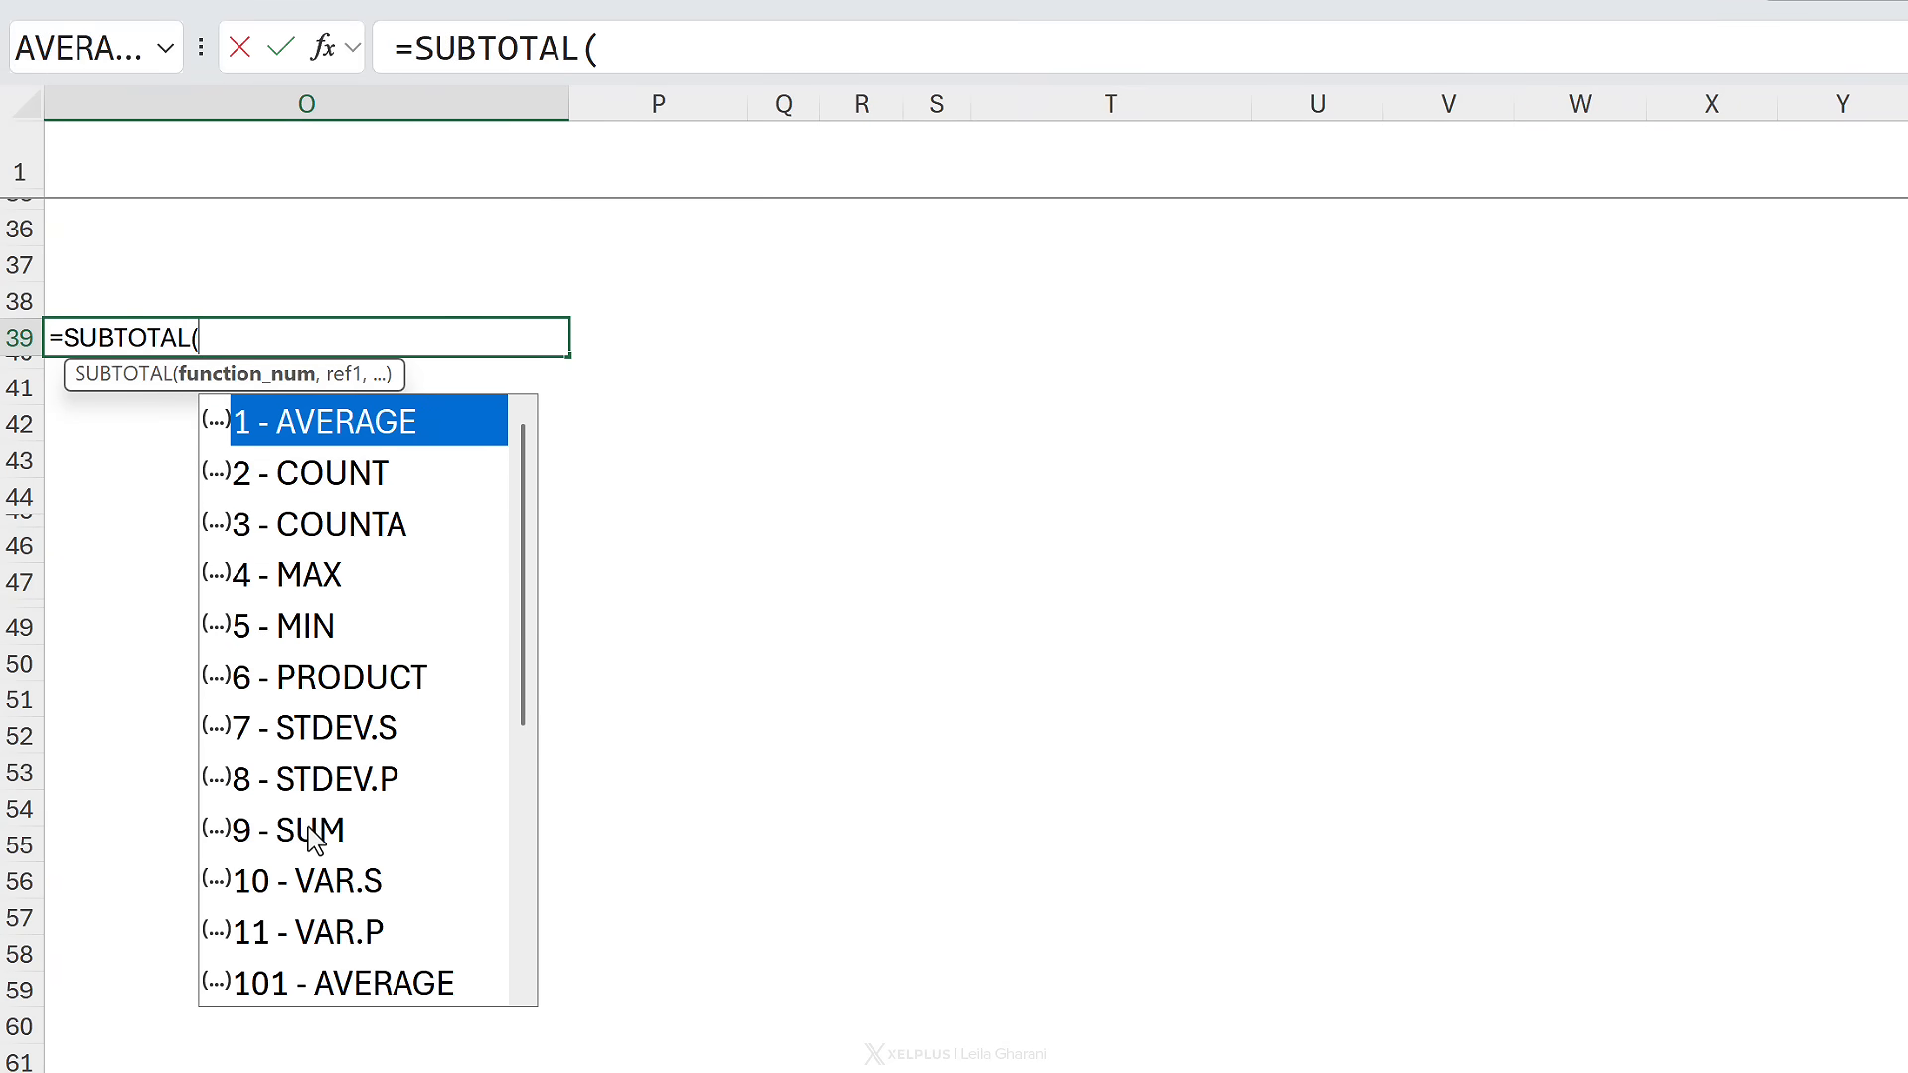
click(315, 840)
click(326, 633)
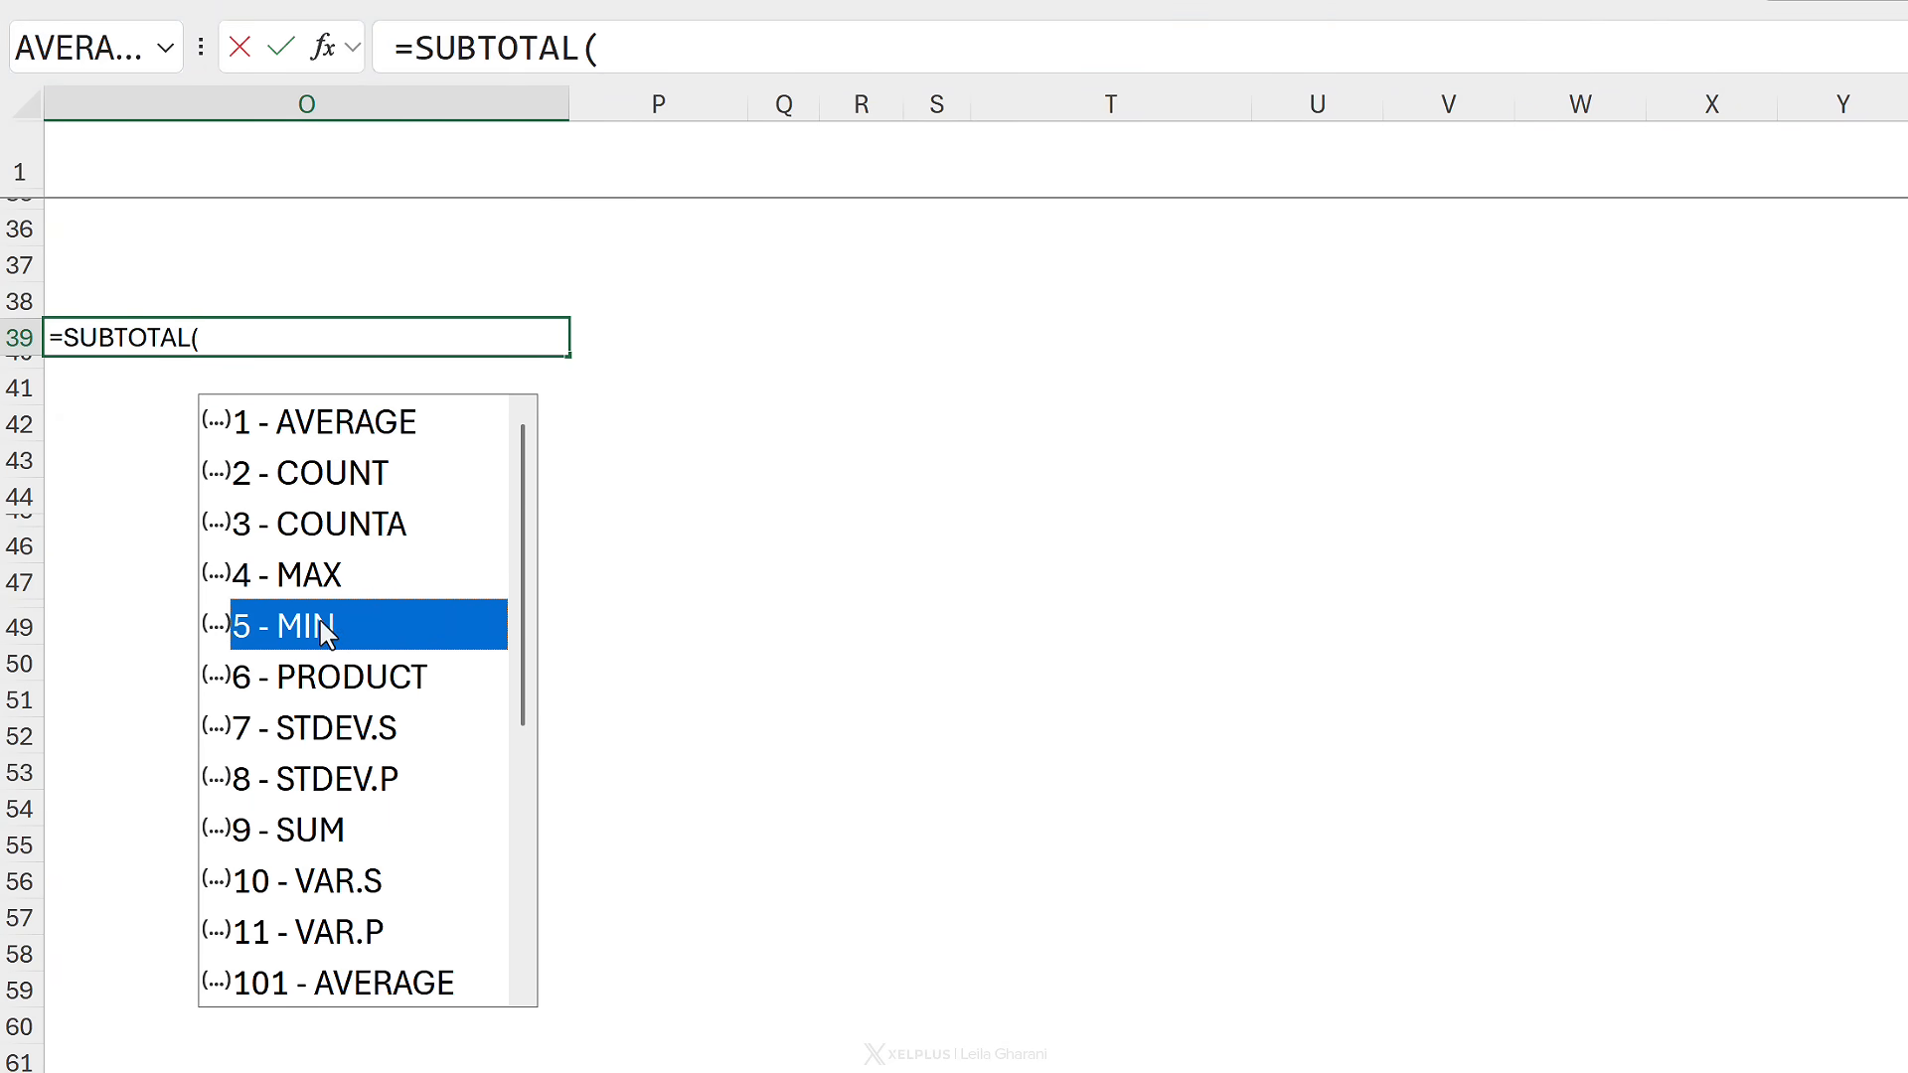